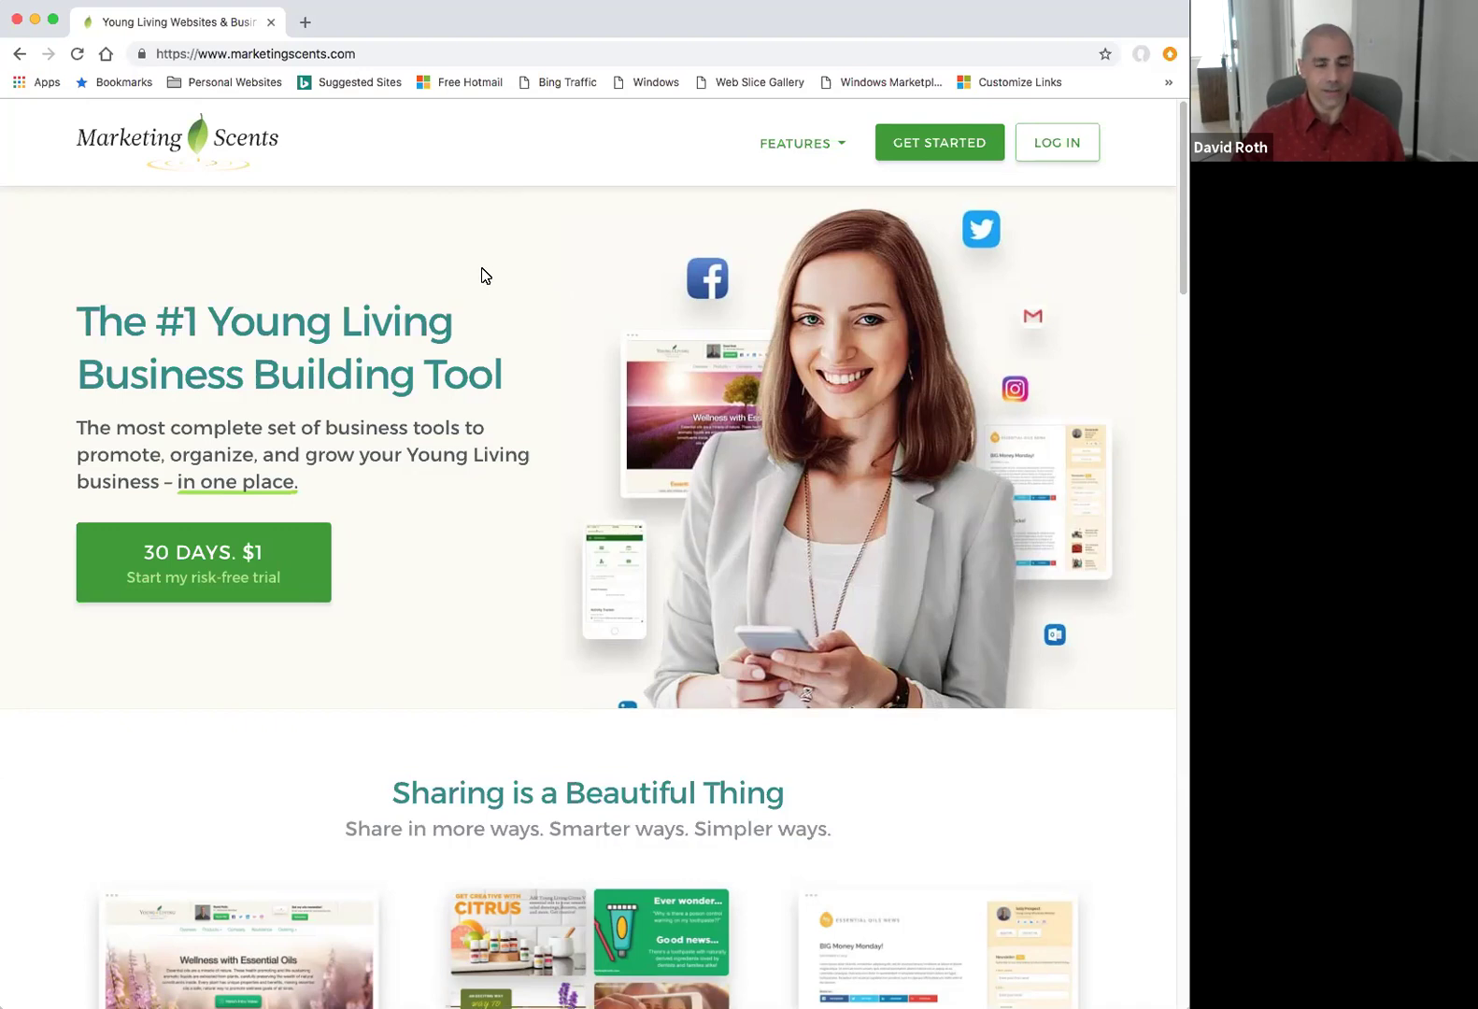
Open the Get Started pricing page to compare Pro ($19.95/mo) and Premier ($49.95/mo) plans.
{"action": "left_click", "coordinate": [277, 54]}
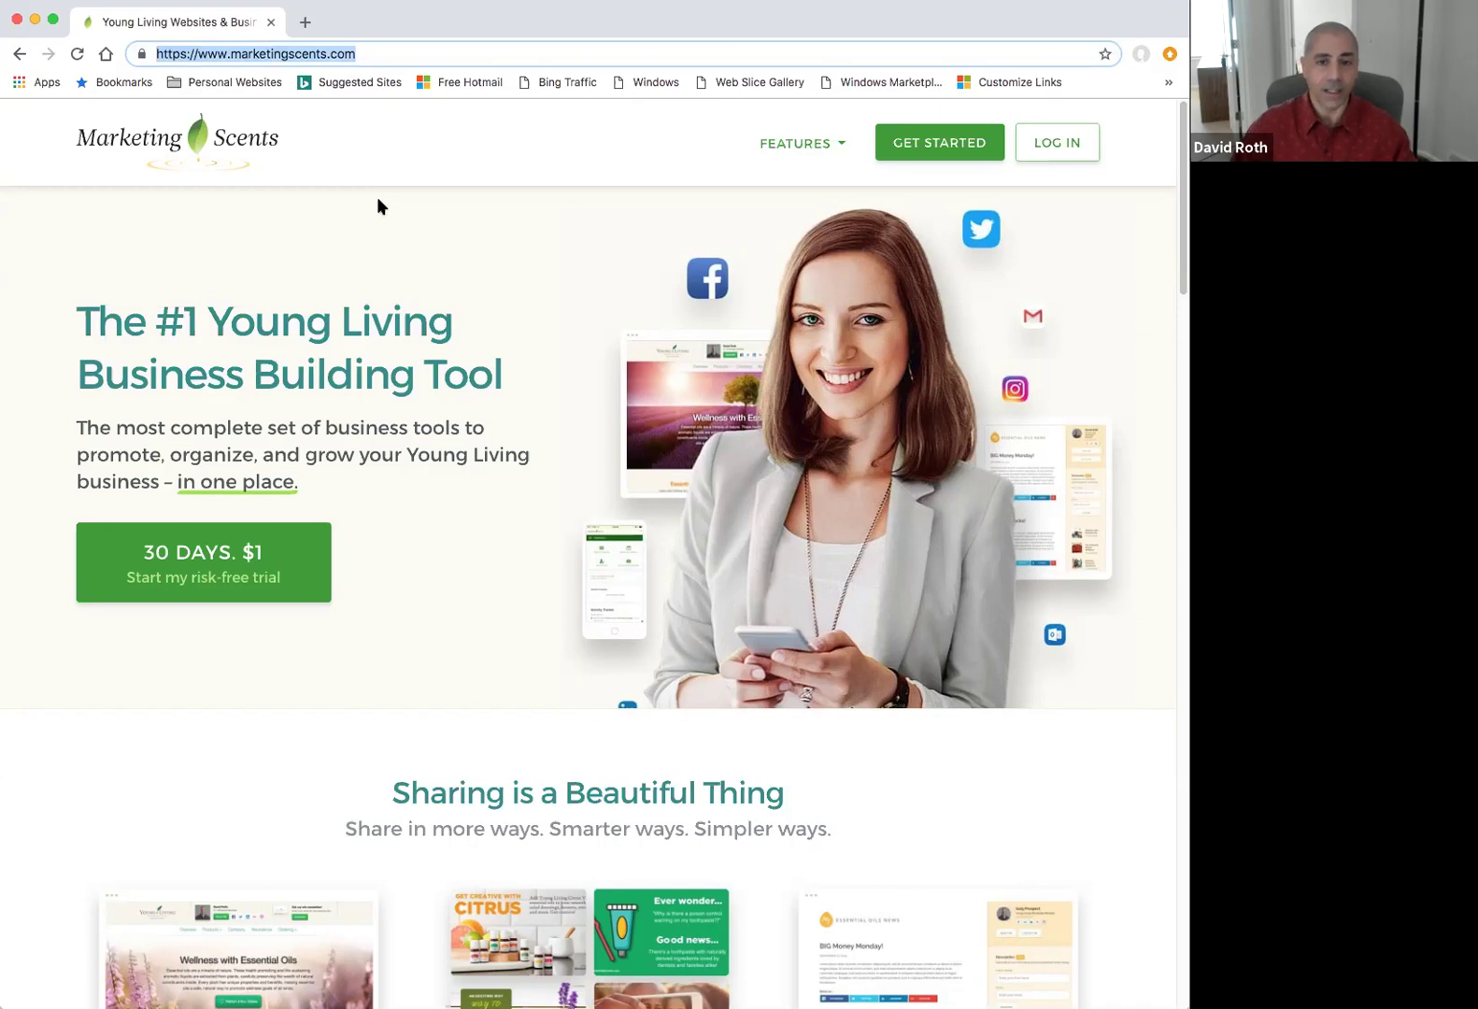
{"action": "left_click", "coordinate": [418, 226]}
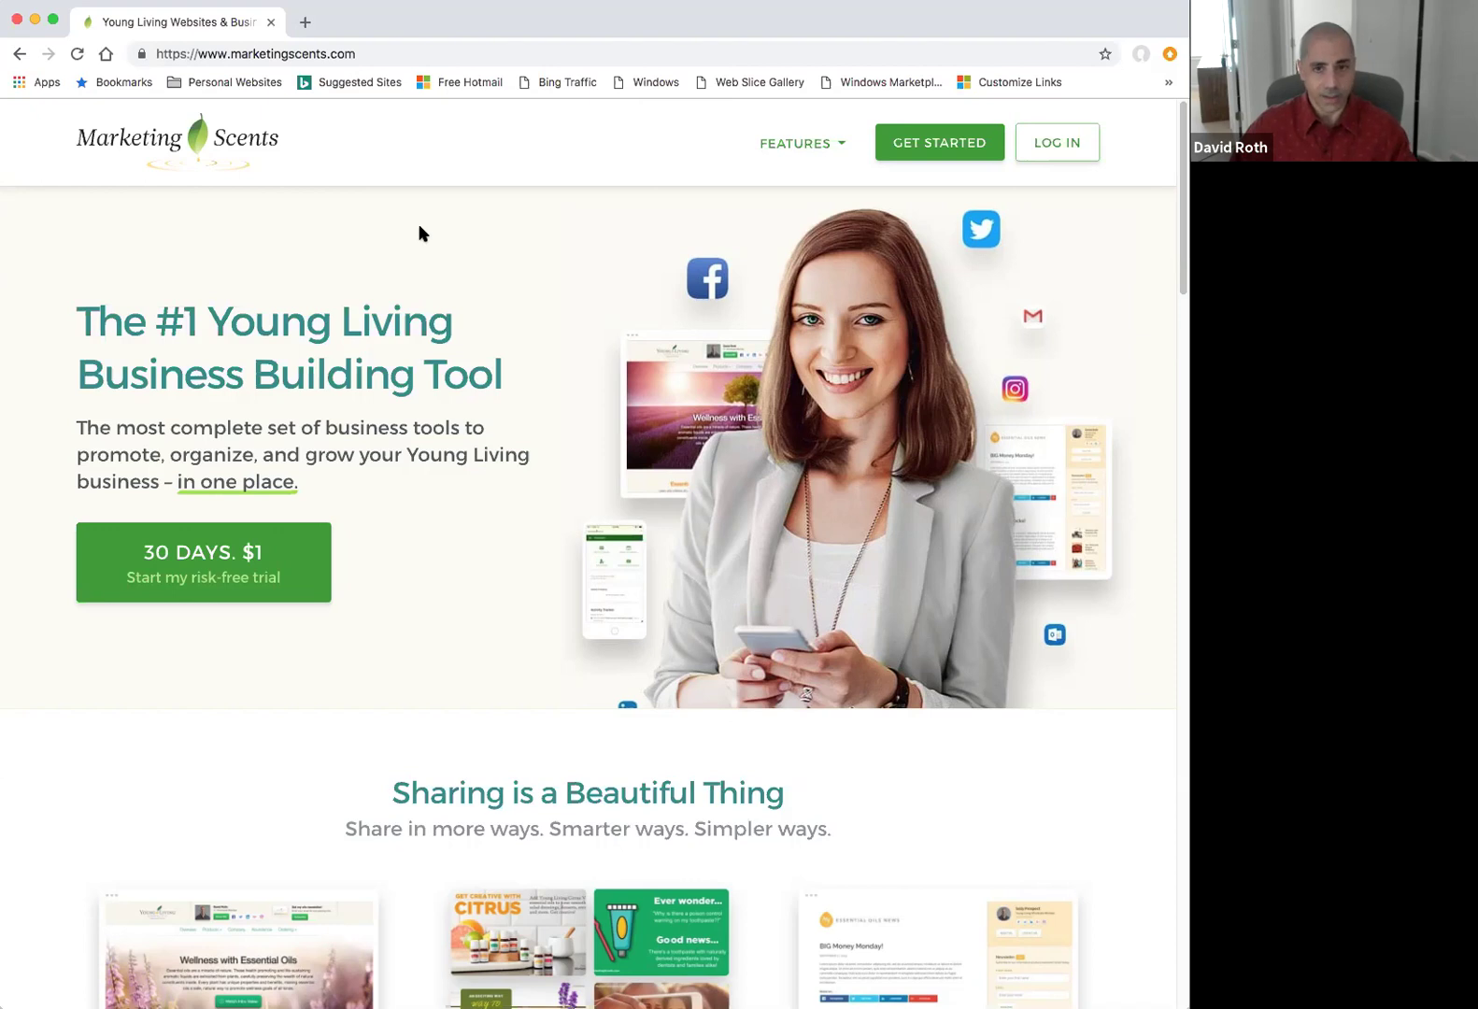
{"action": "left_click", "coordinate": [913, 151]}
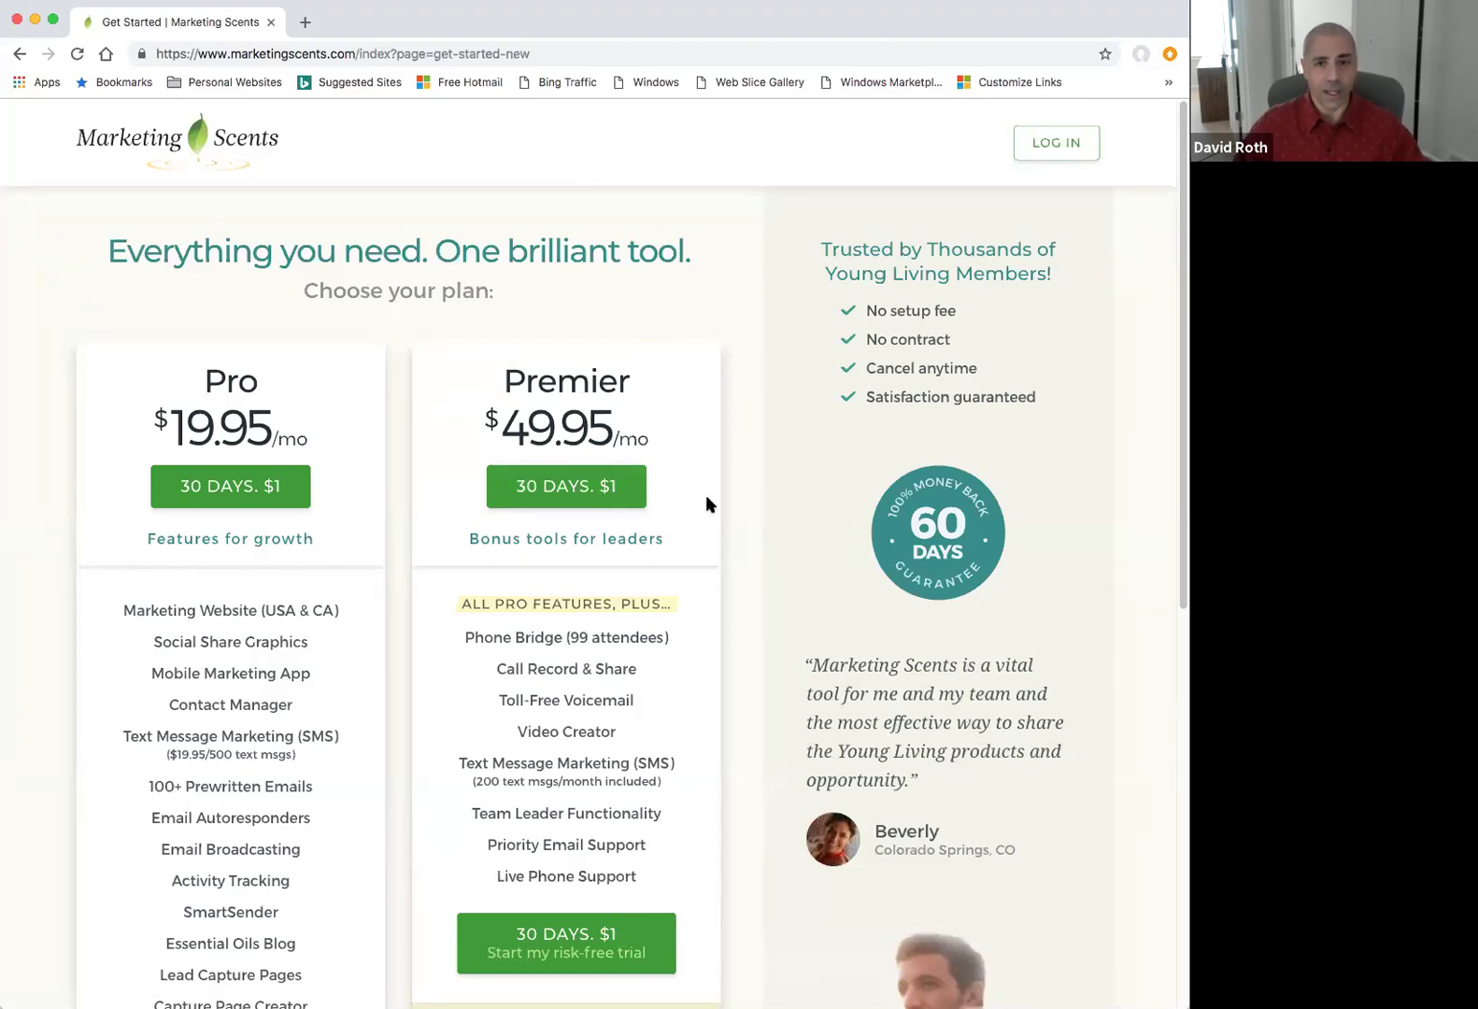
{"action": "scroll", "coordinate": [706, 497], "scroll_direction": "down", "scroll_amount": 1}
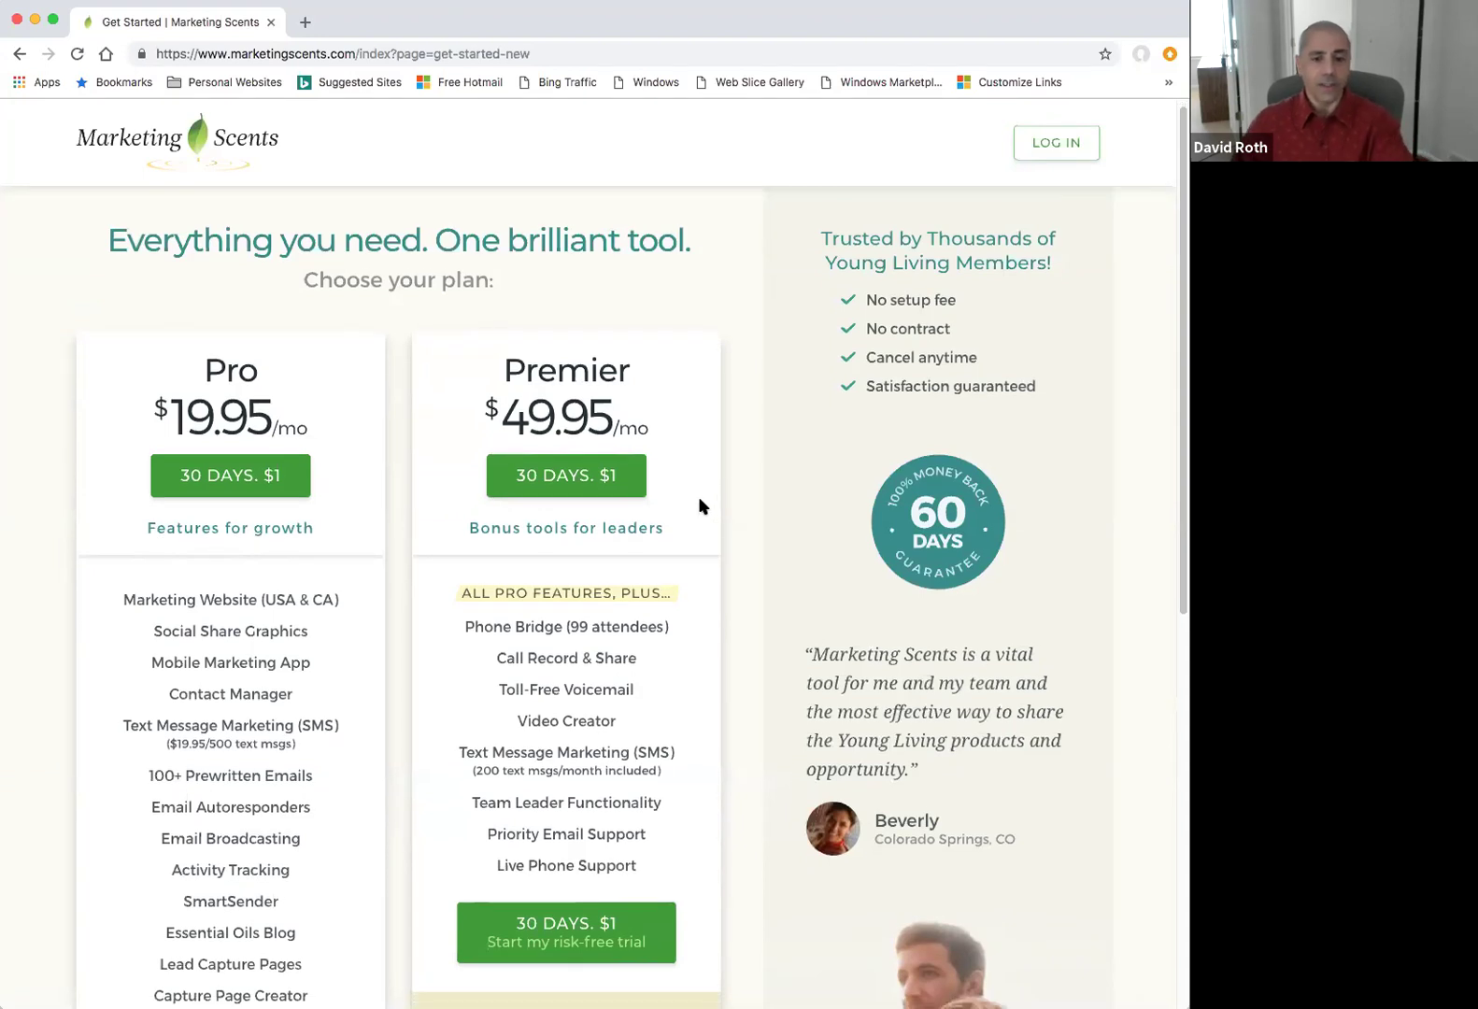
{"action": "scroll", "coordinate": [700, 498], "scroll_direction": "down", "scroll_amount": 1}
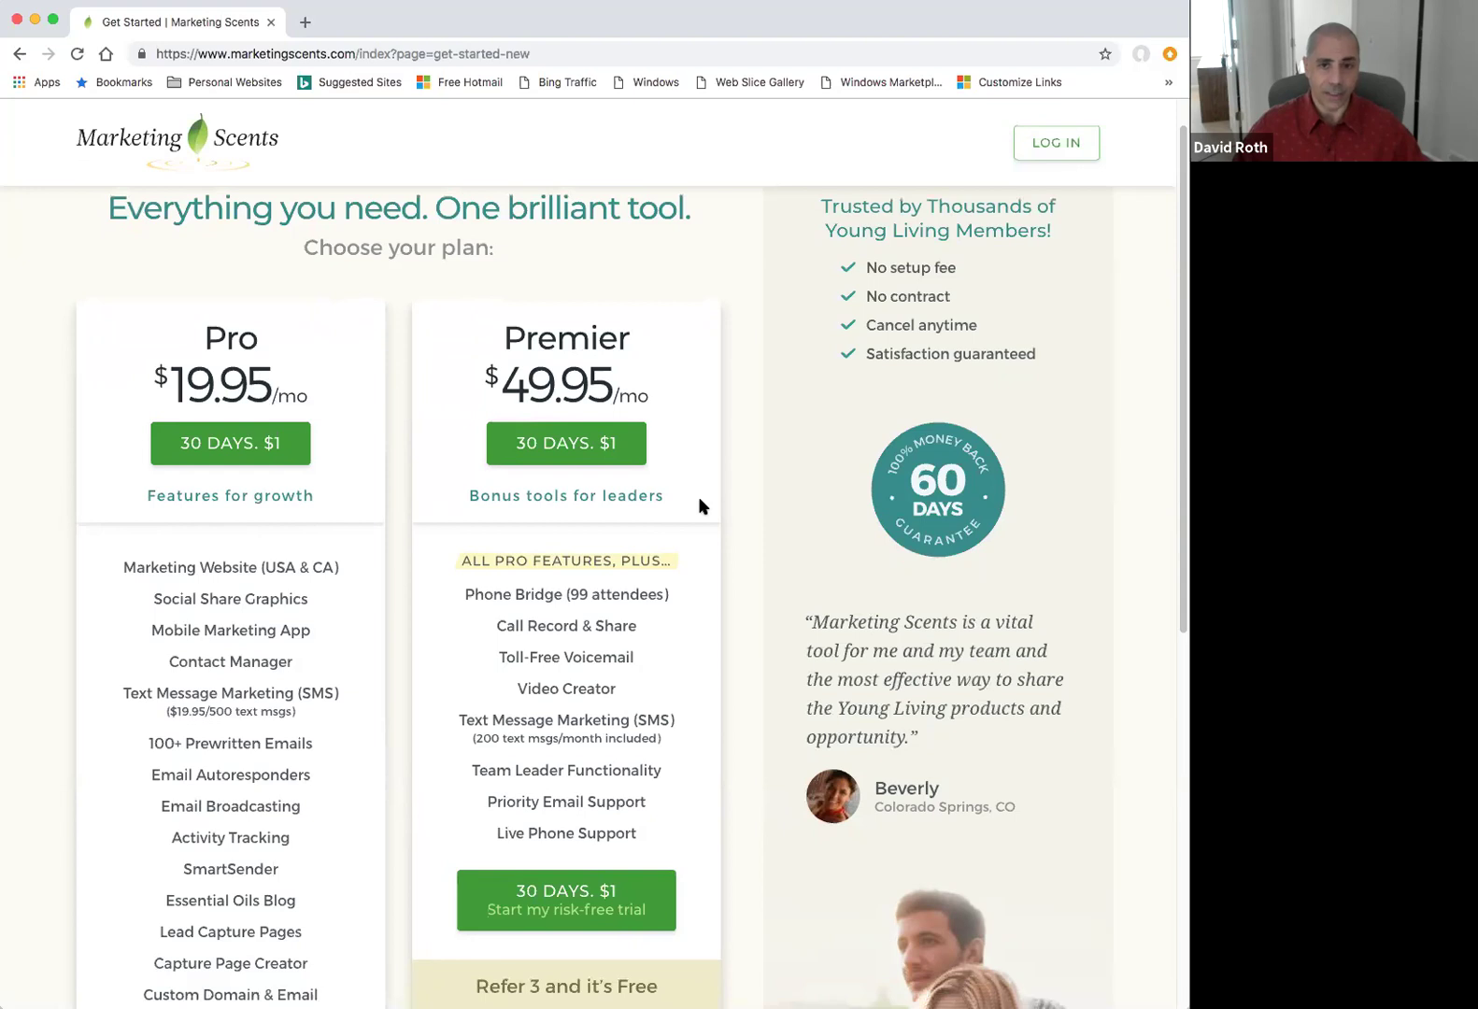
{"action": "scroll", "coordinate": [696, 501], "scroll_direction": "up", "scroll_amount": 2}
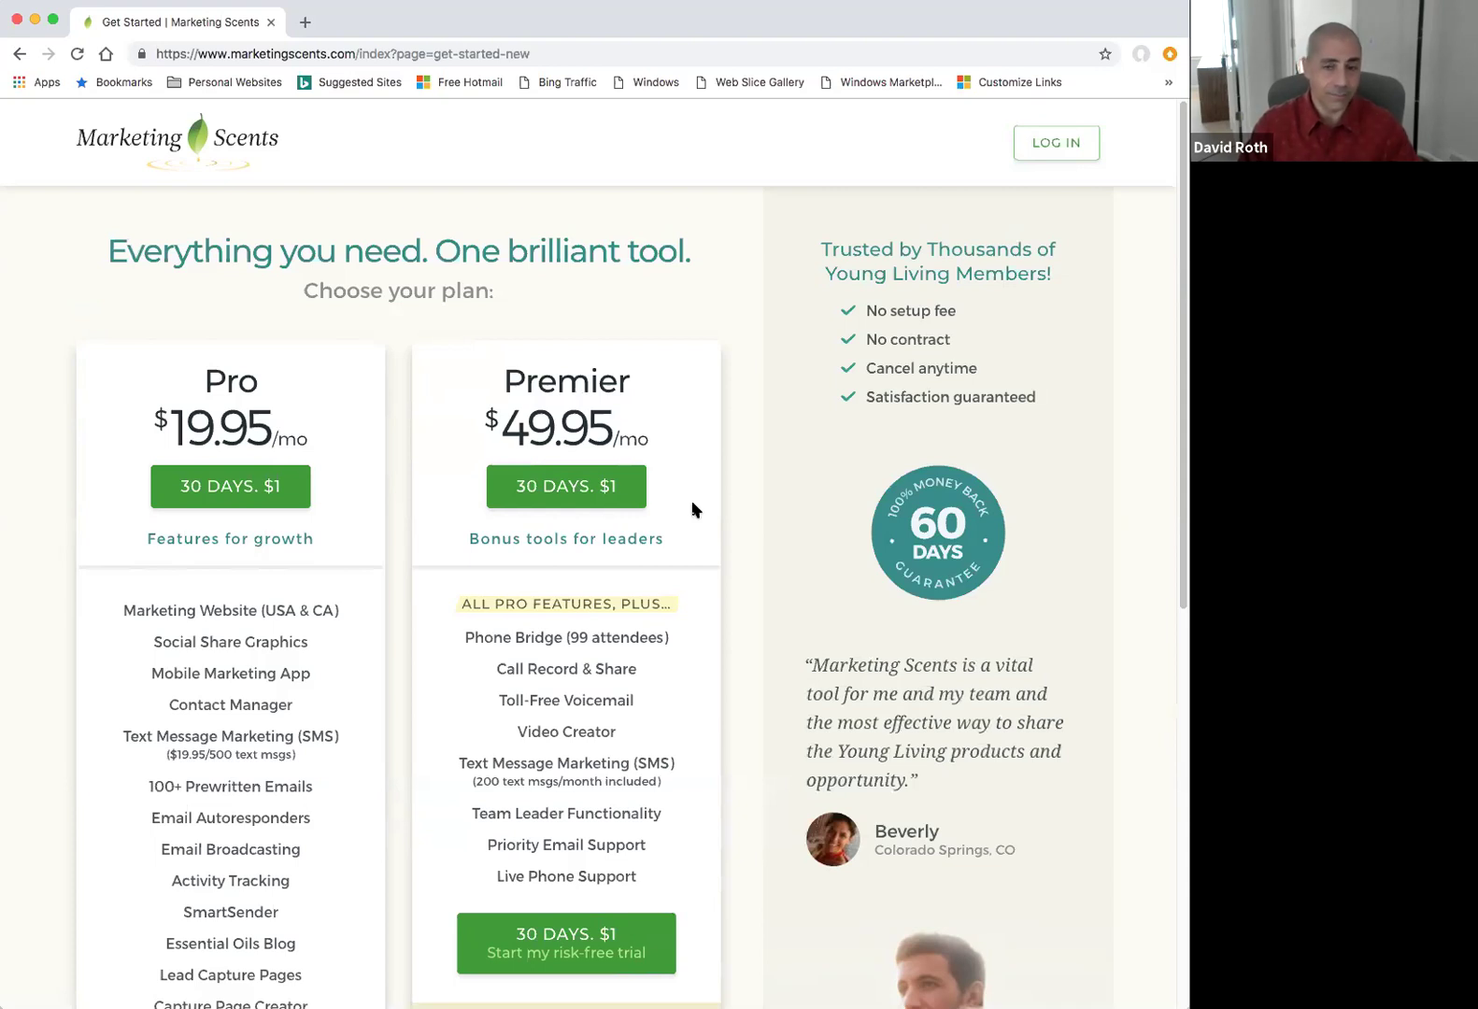
Log in to the member back office with the saved Member ID and account password.
{"action": "left_click", "coordinate": [186, 148]}
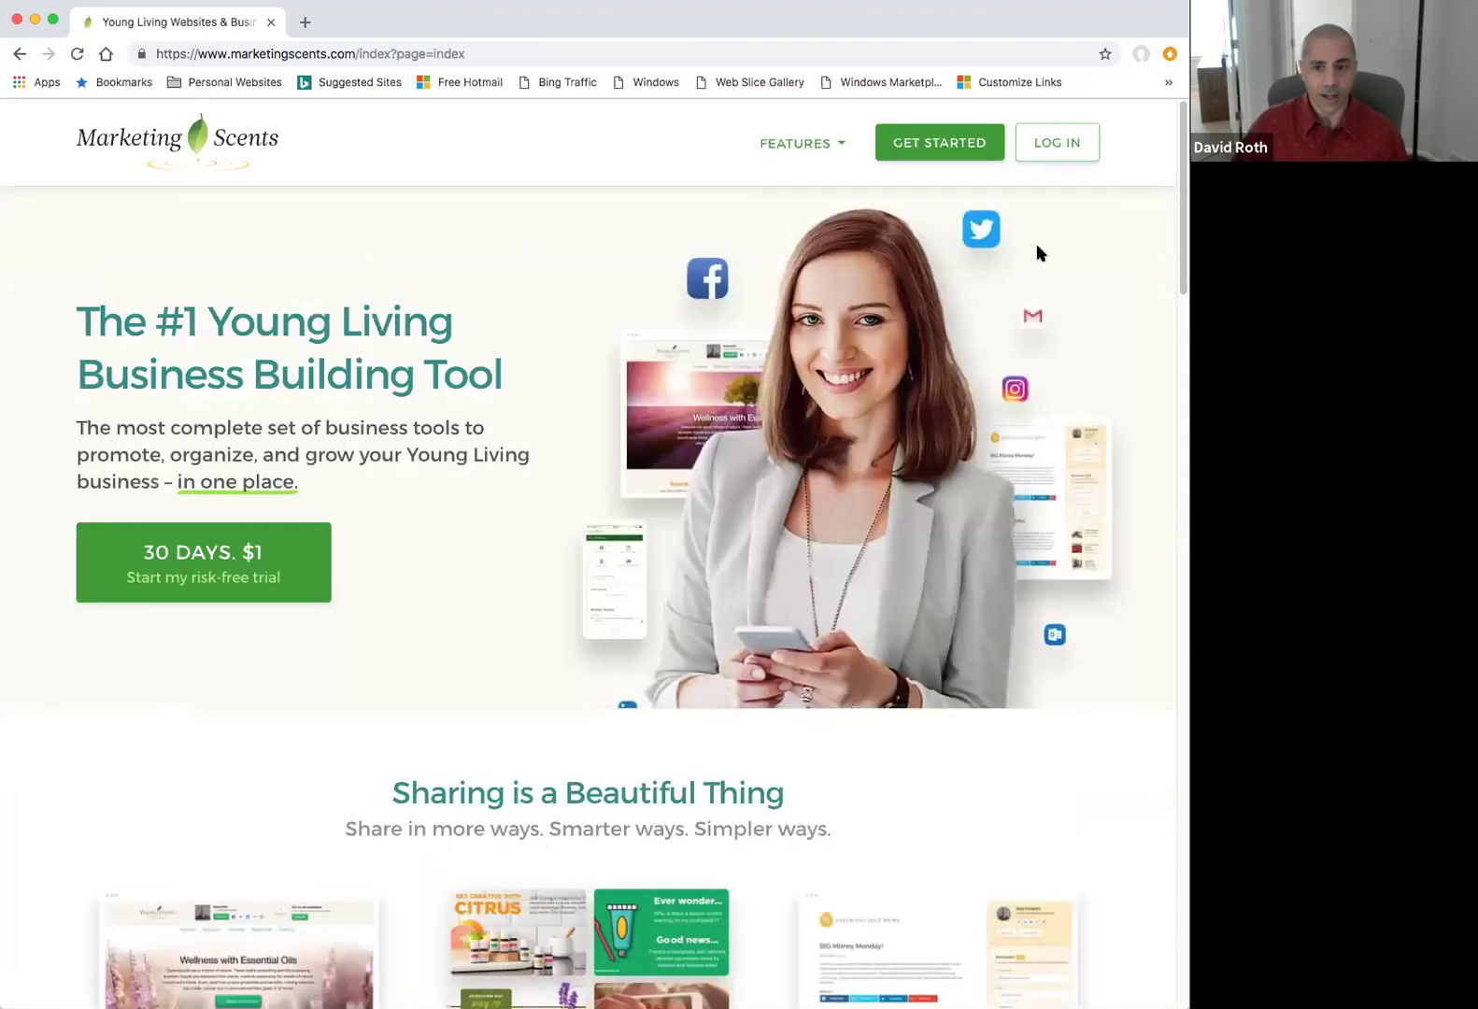
{"action": "left_click", "coordinate": [1069, 145]}
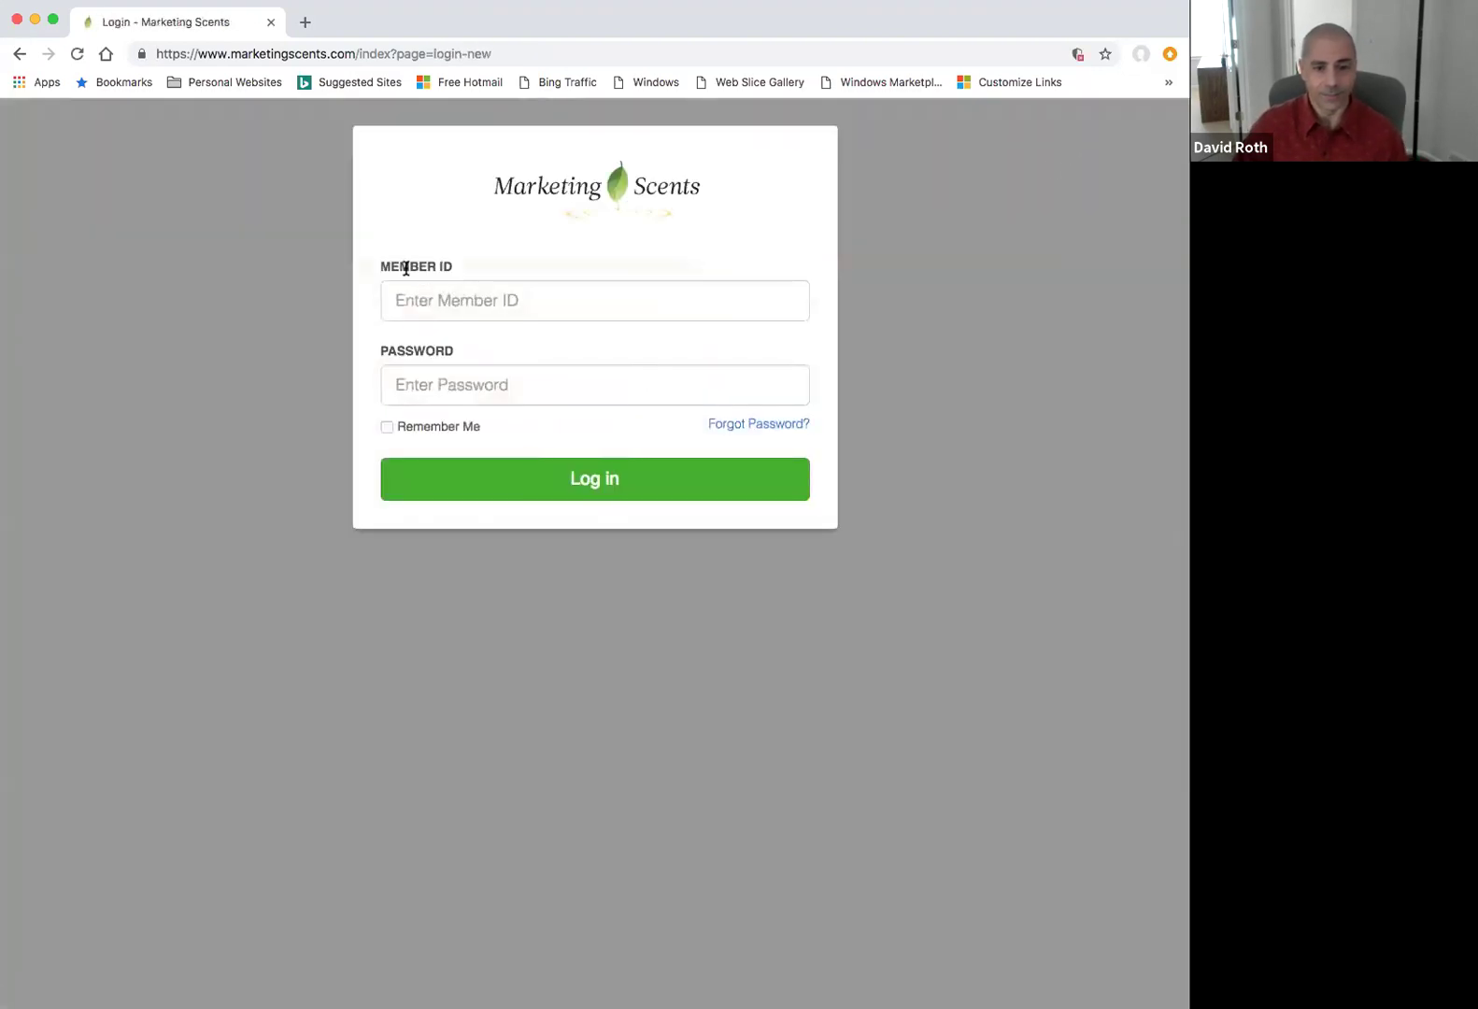
{"action": "left_click", "coordinate": [422, 342]}
{"action": "left_click", "coordinate": [452, 385]}
{"action": "type", "text": "•••••"}
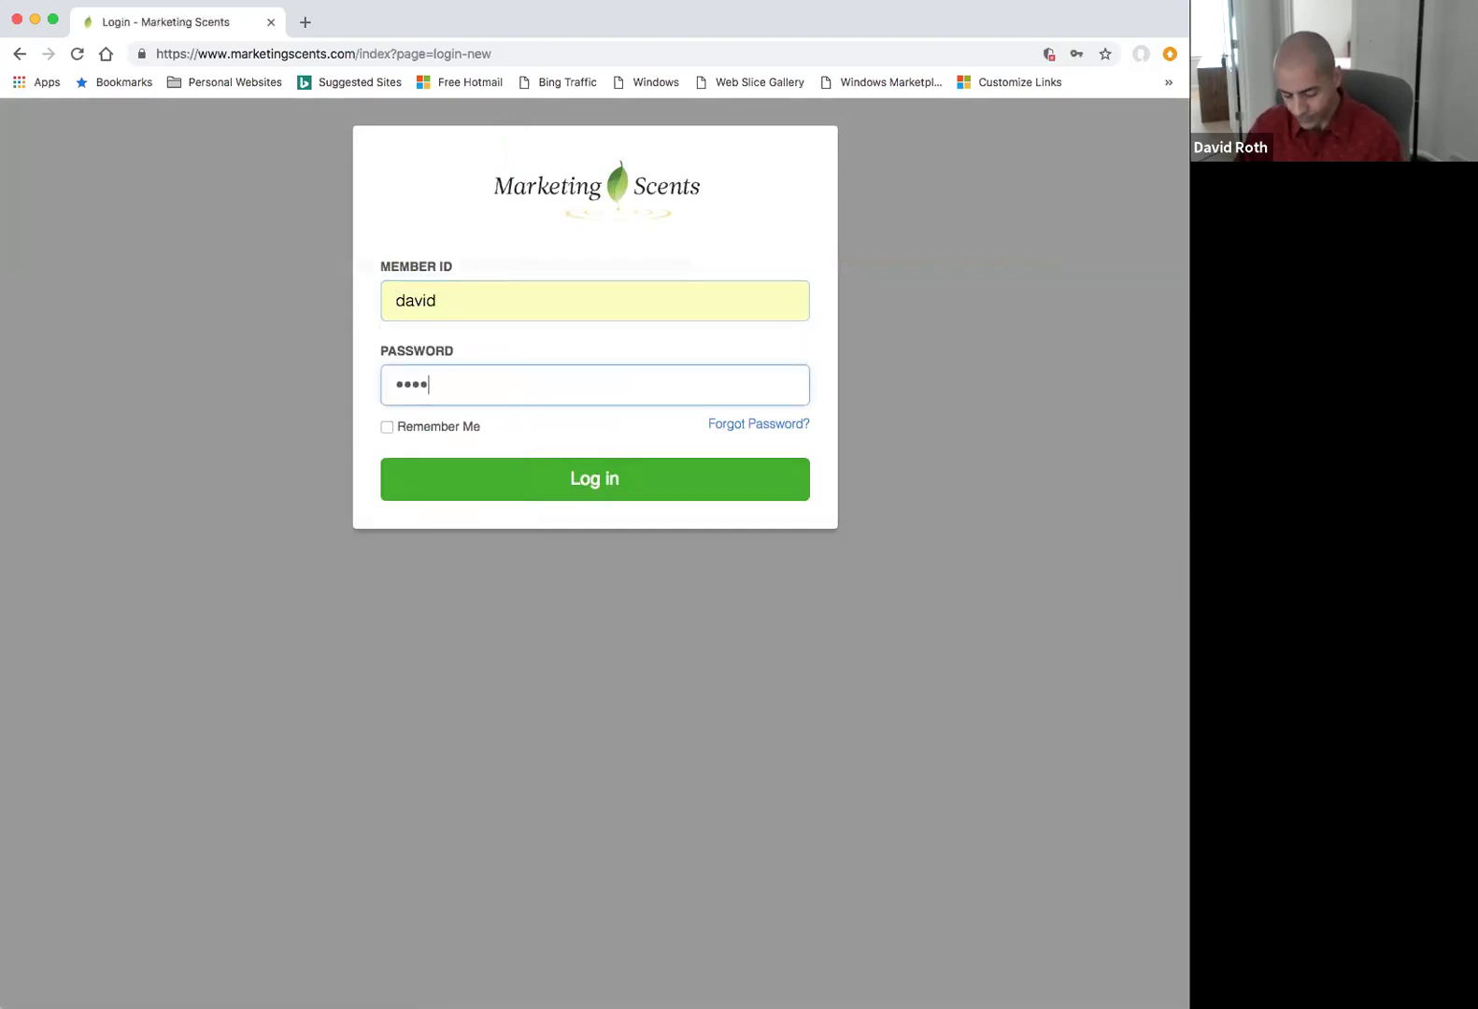
{"action": "type", "text": "•••"}
{"action": "left_click", "coordinate": [511, 481]}
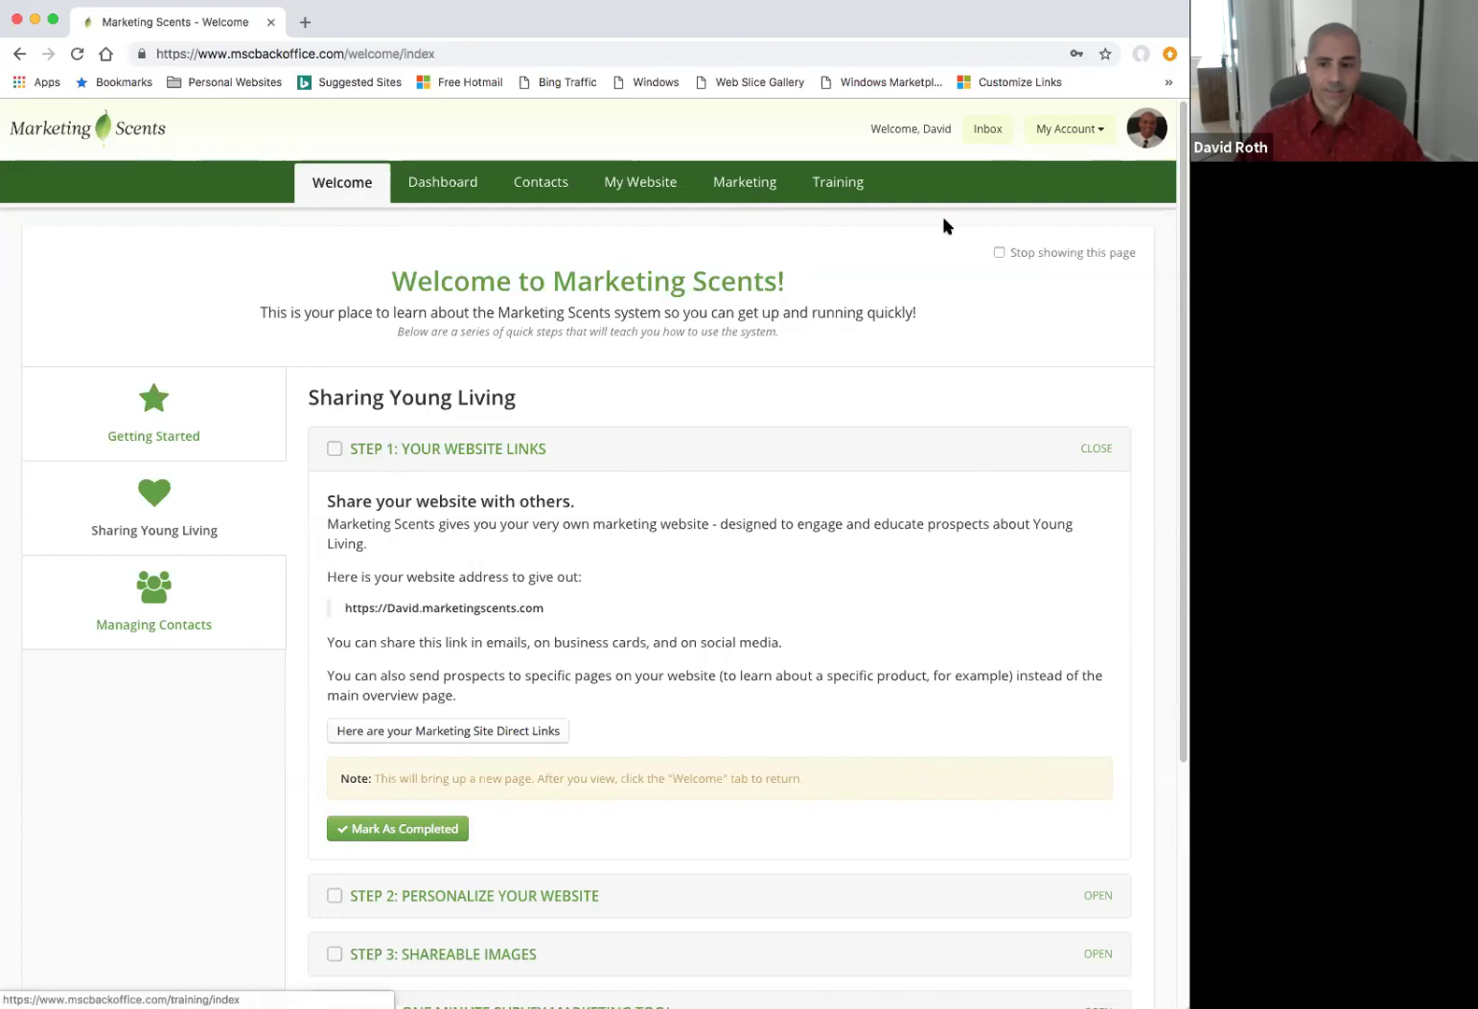
{"action": "left_click", "coordinate": [1104, 130]}
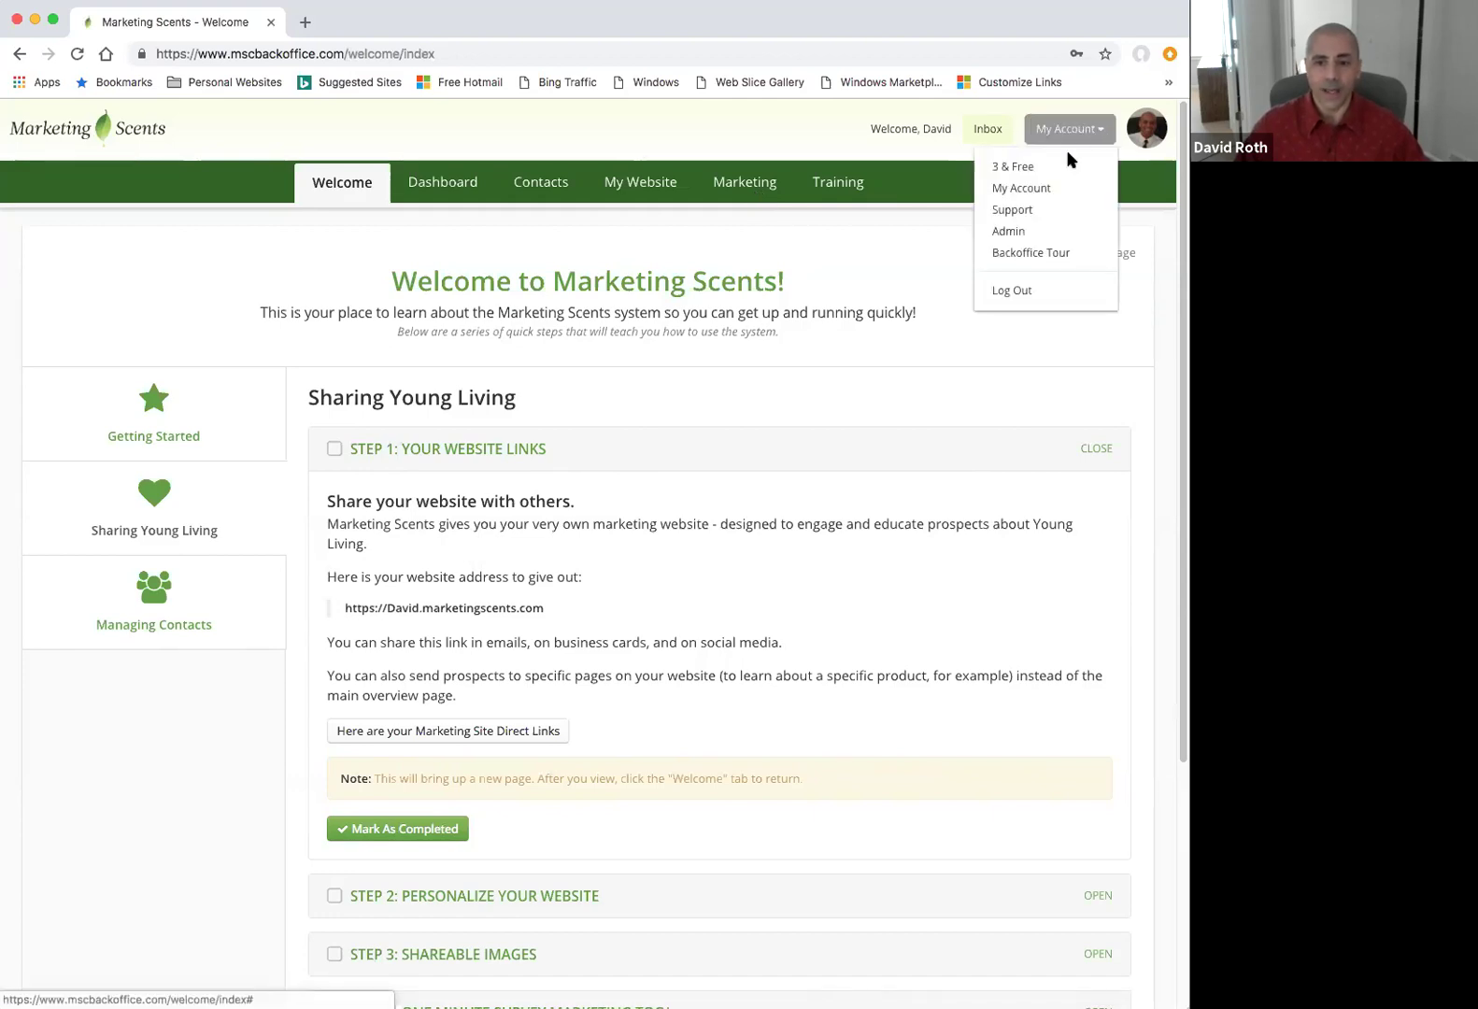
{"action": "left_click", "coordinate": [450, 248]}
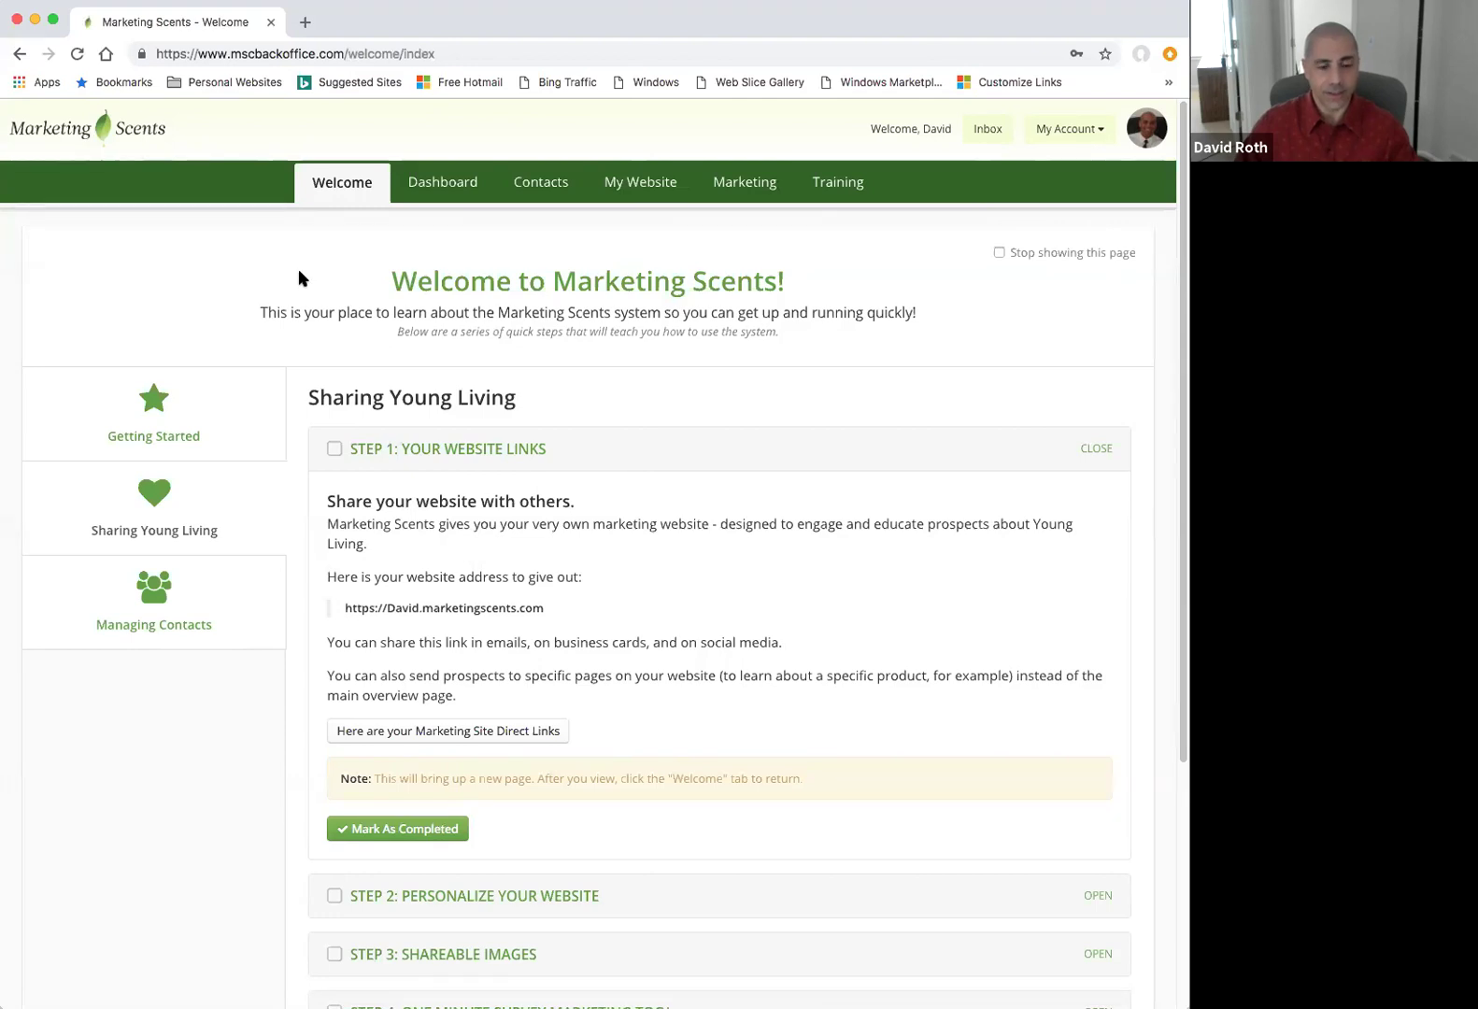
Expand the Getting Started, Sharing Young Living and Managing Contacts guides, then go to the Dashboard.
{"action": "left_click", "coordinate": [184, 408]}
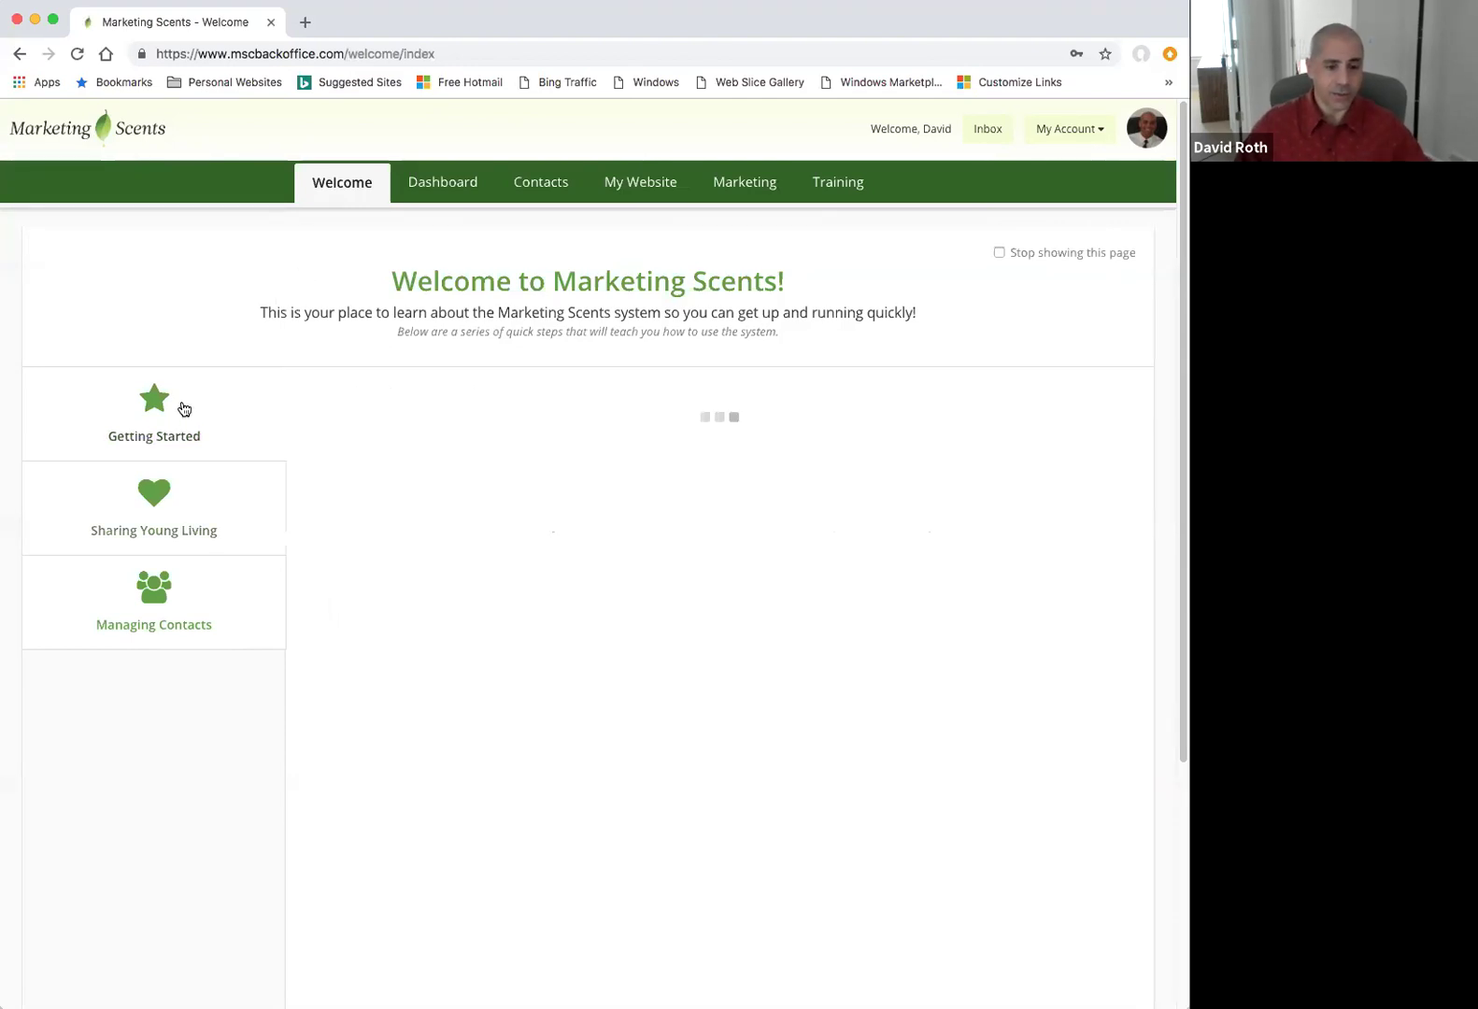
{"action": "left_click", "coordinate": [186, 505]}
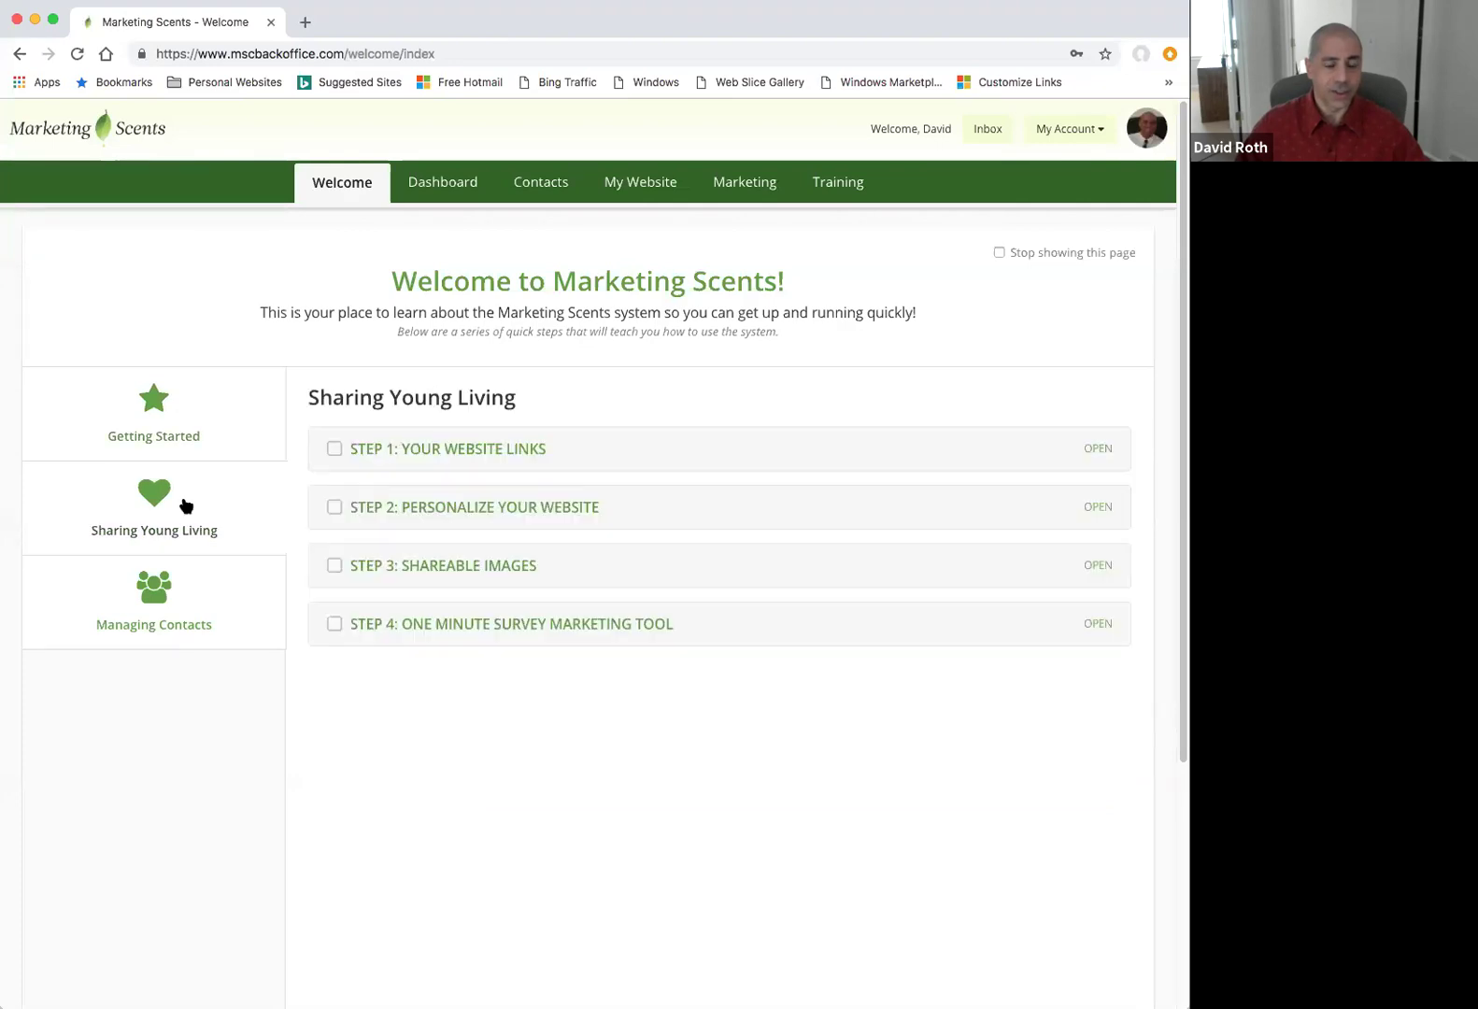
{"action": "left_click", "coordinate": [157, 600]}
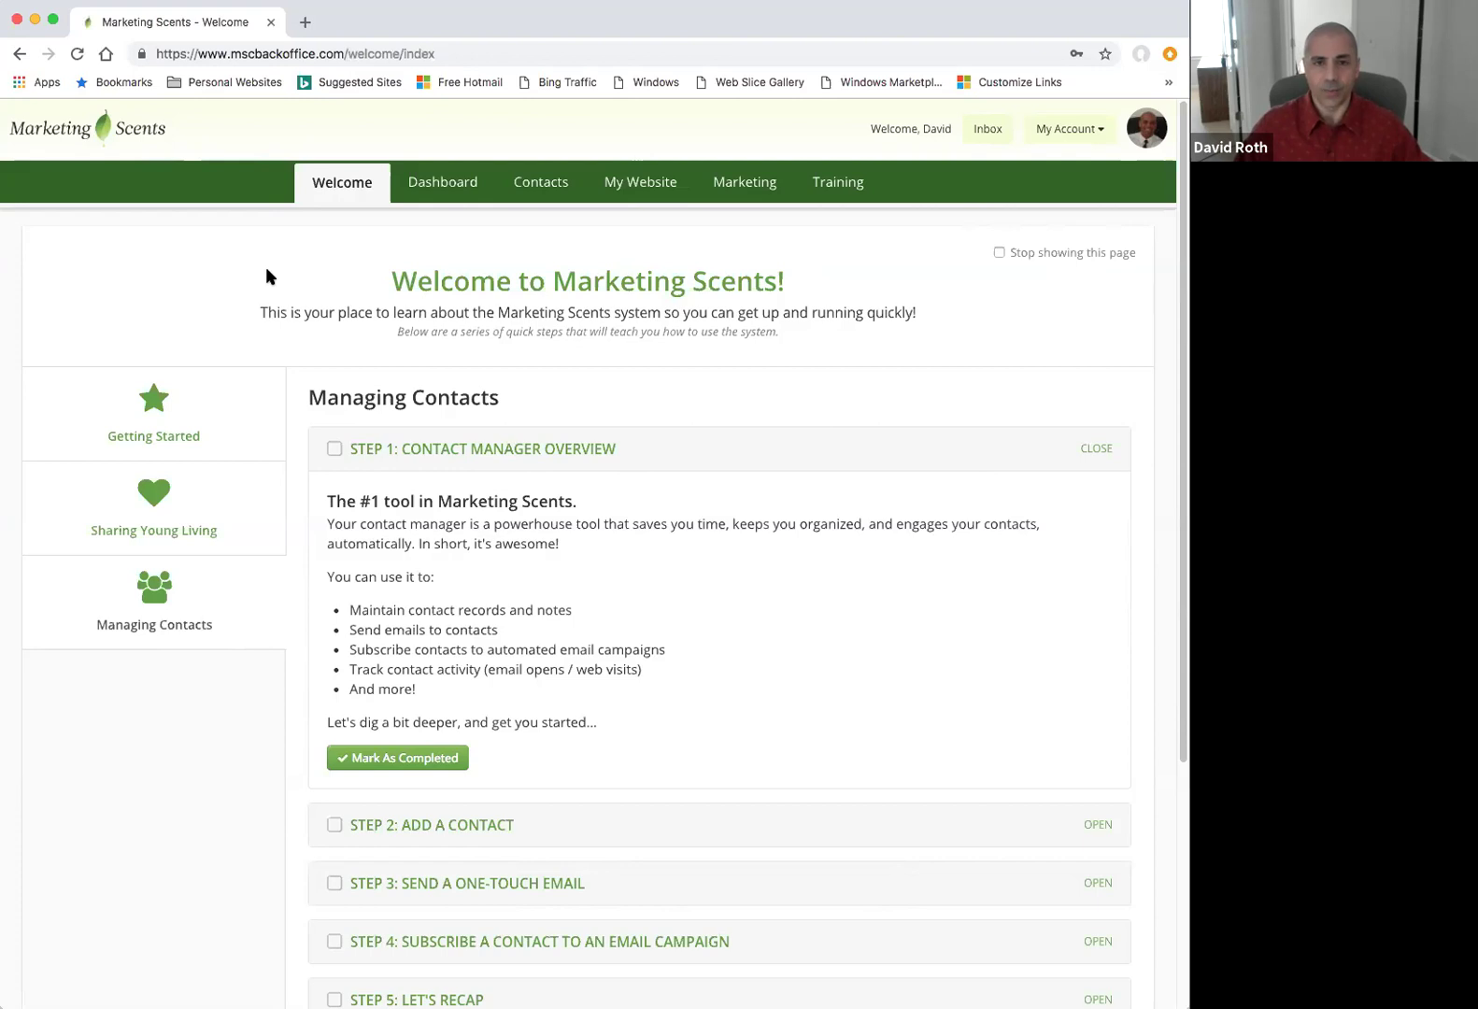
{"action": "left_click", "coordinate": [451, 187]}
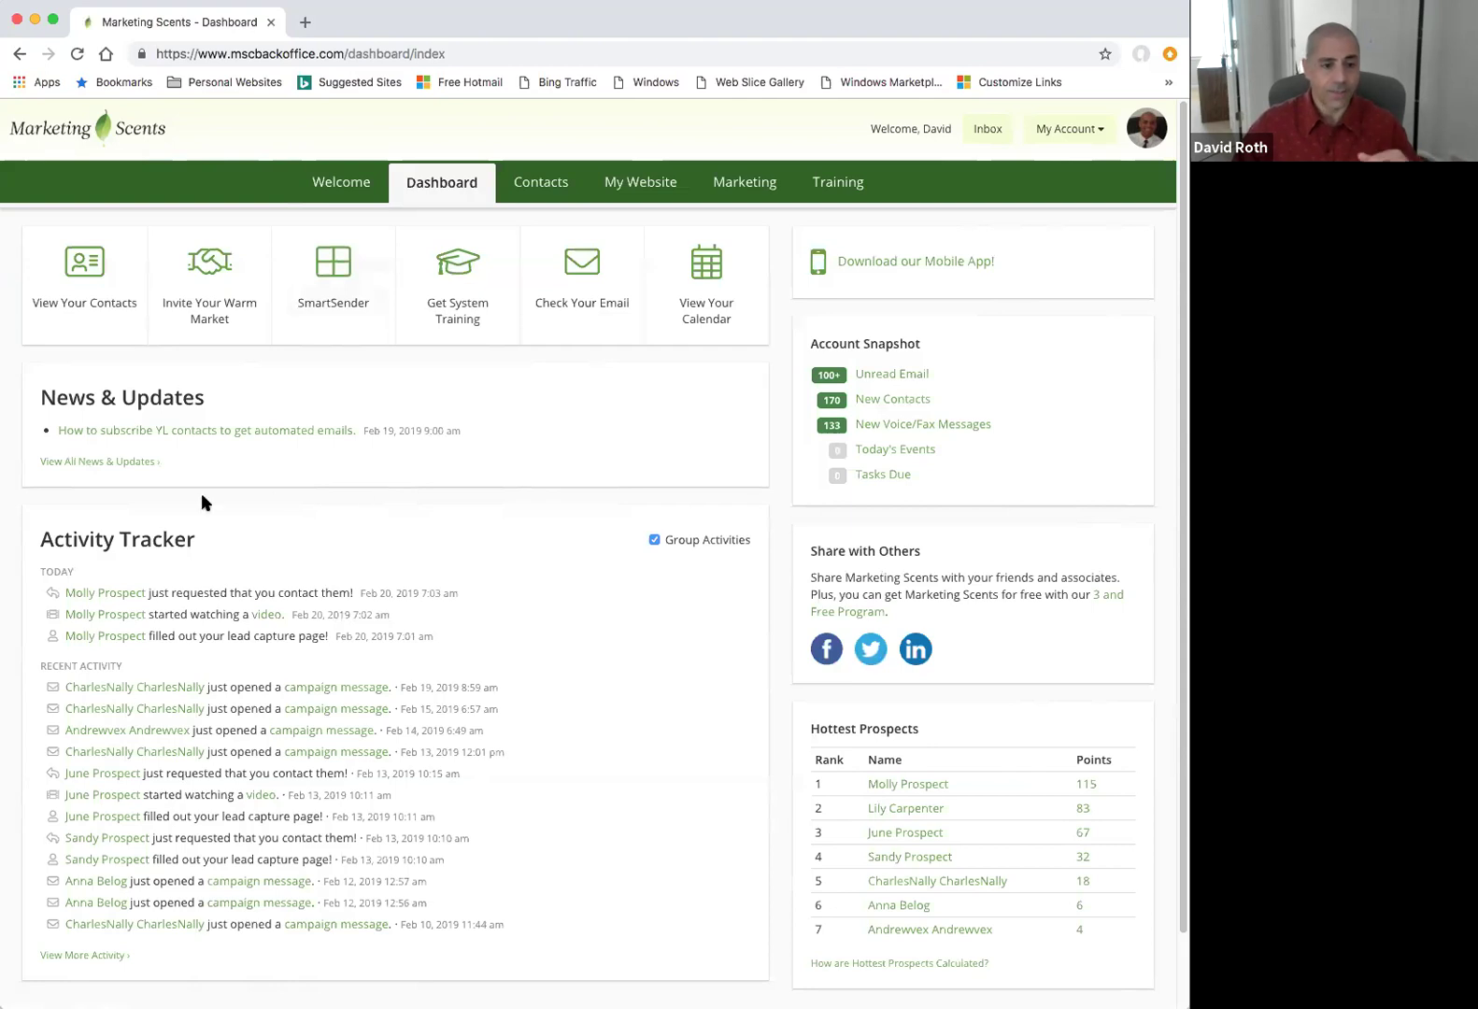
{"action": "left_click", "coordinate": [124, 465]}
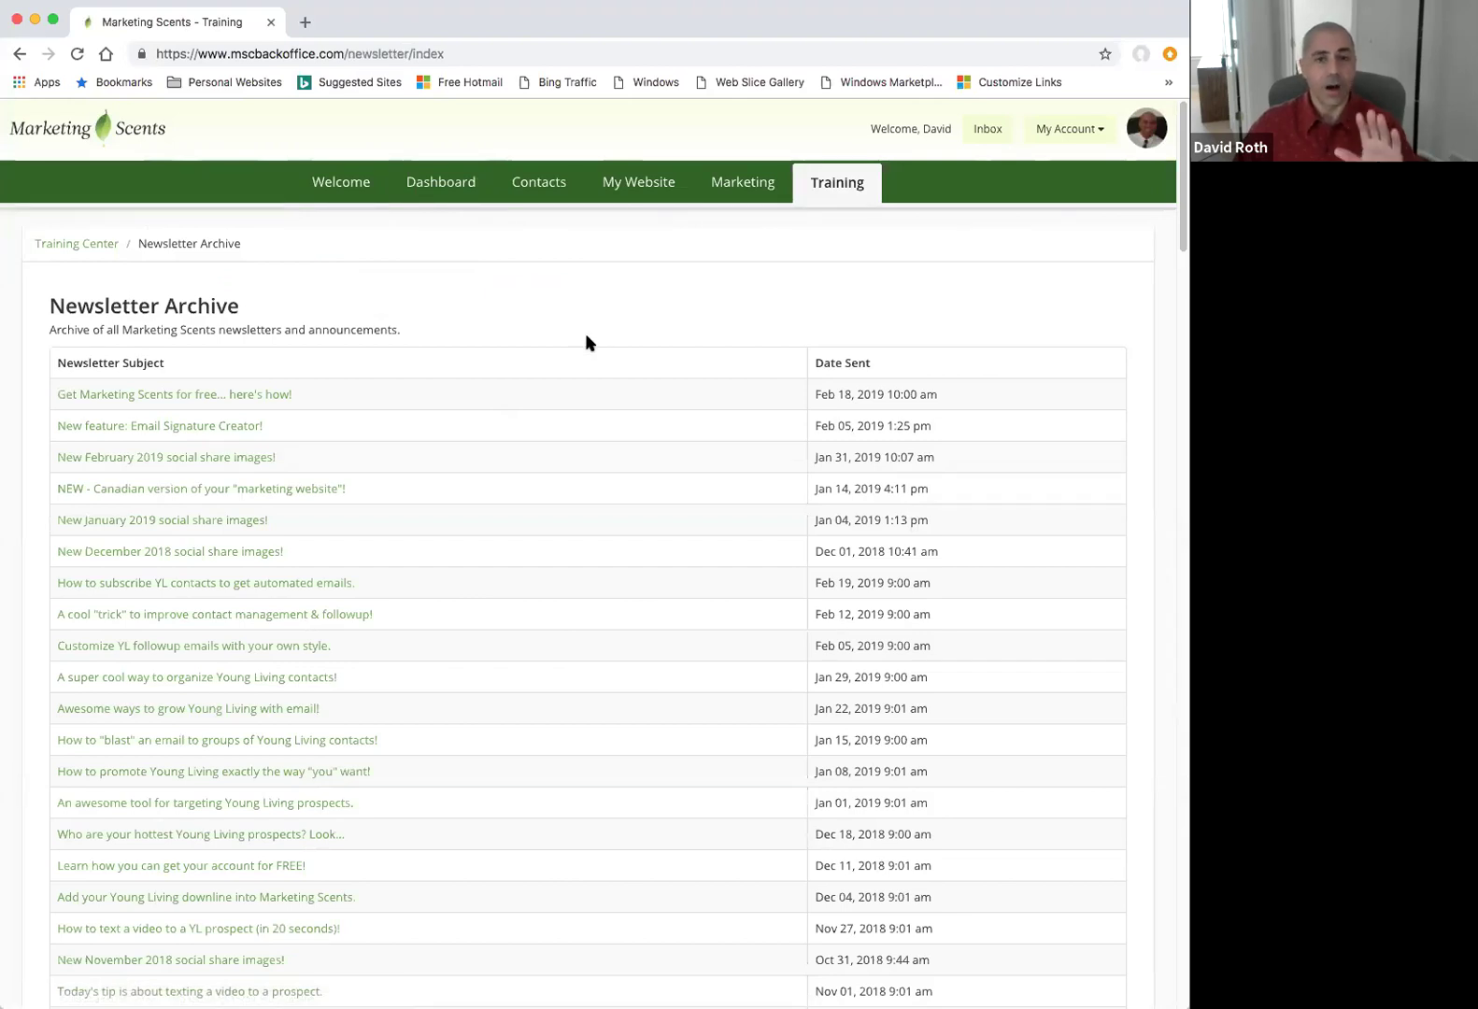
{"action": "left_click", "coordinate": [455, 183]}
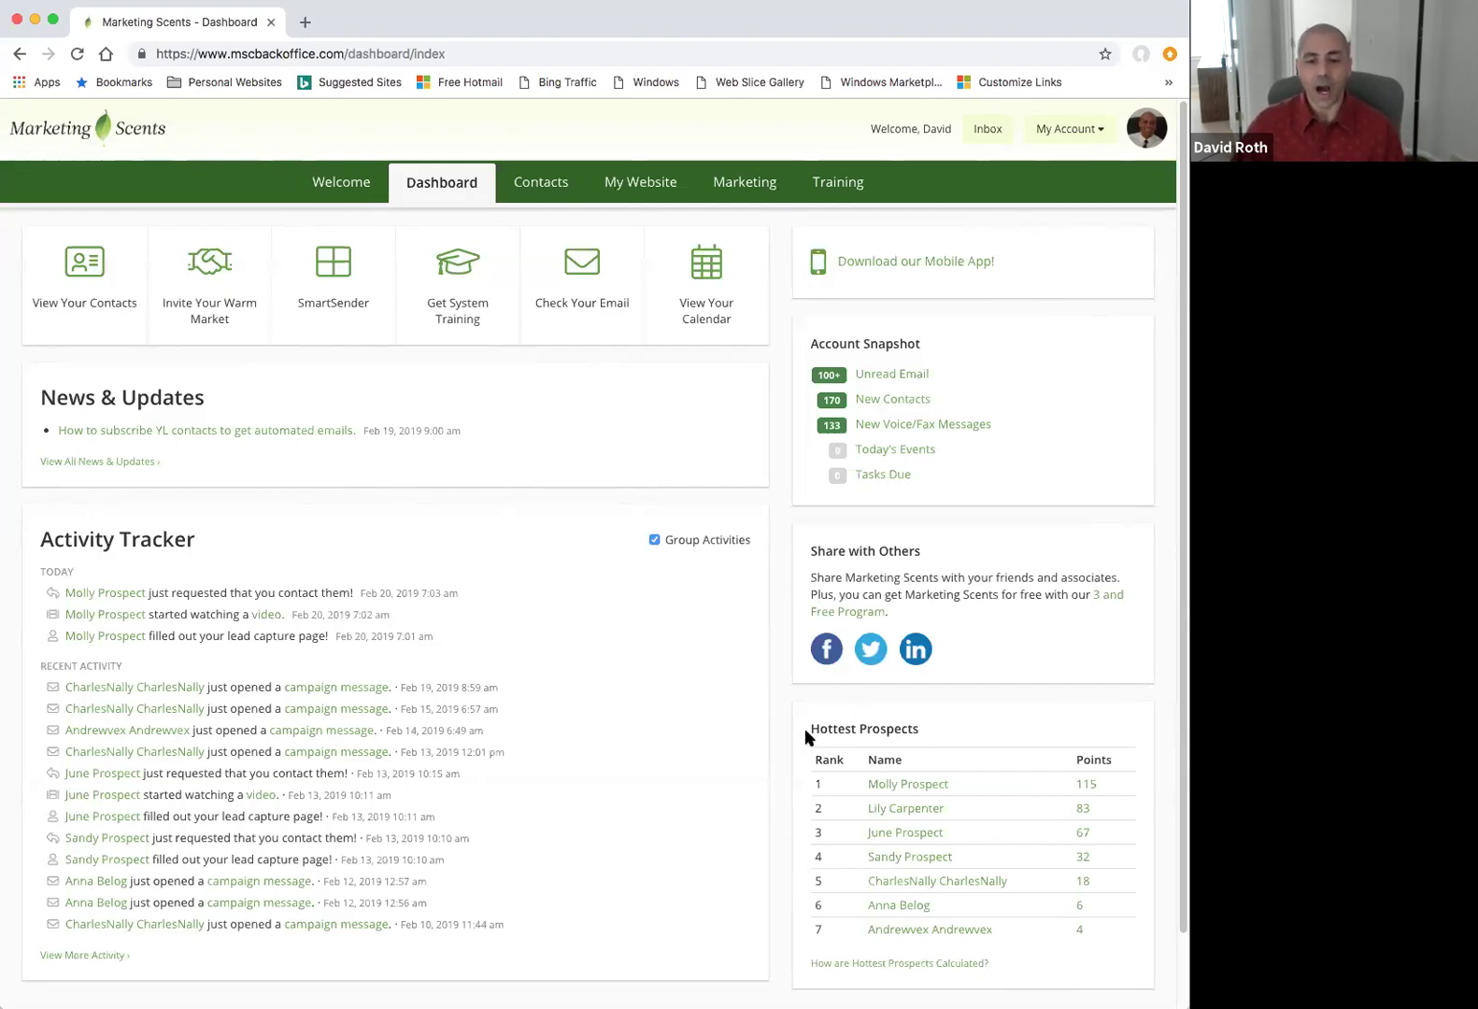
Highlight the Hottest Prospects heading, then list the 204 contacts filtered to unviewed ones.
{"action": "left_click_drag", "start_coordinate": [809, 727], "coordinate": [921, 726]}
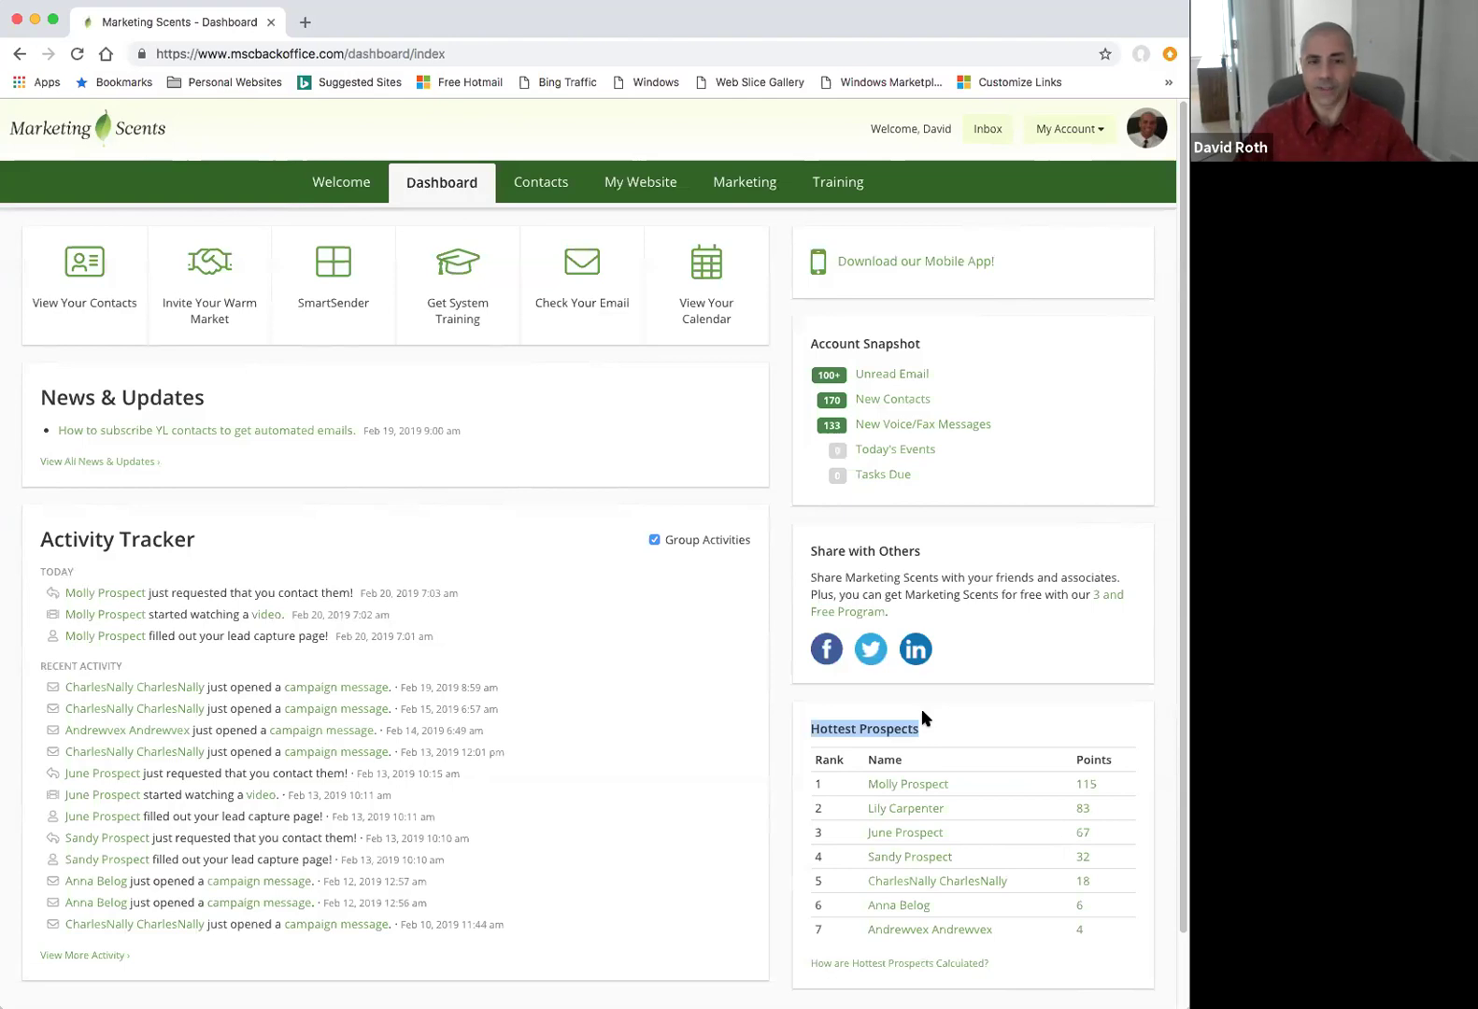
{"action": "left_click", "coordinate": [550, 192]}
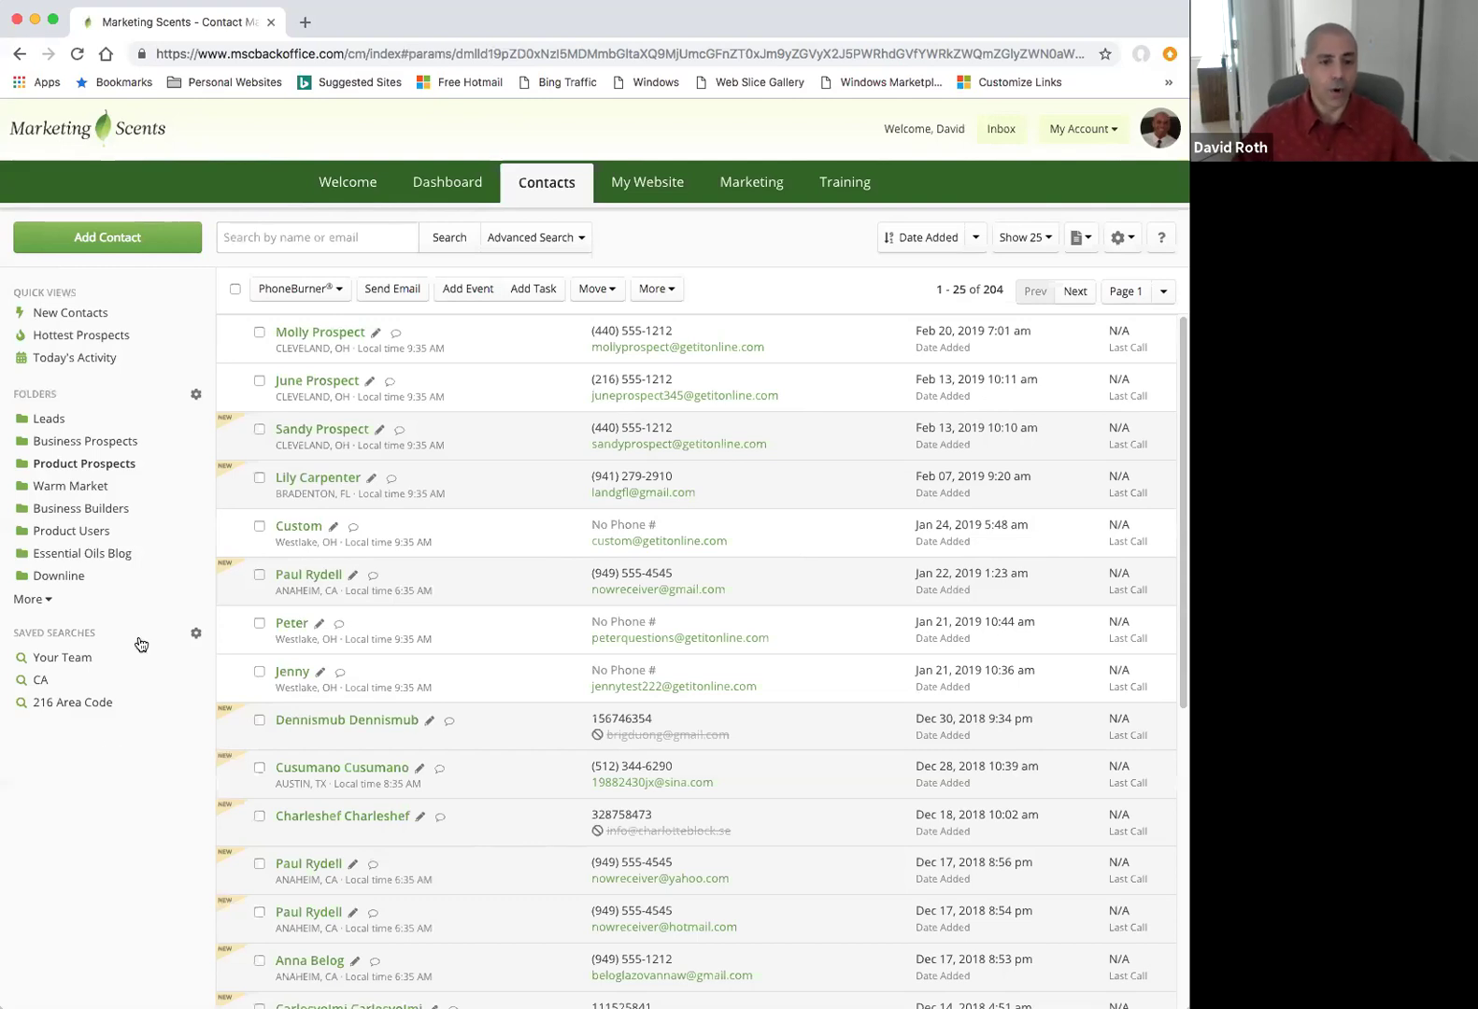
{"action": "left_click", "coordinate": [85, 312]}
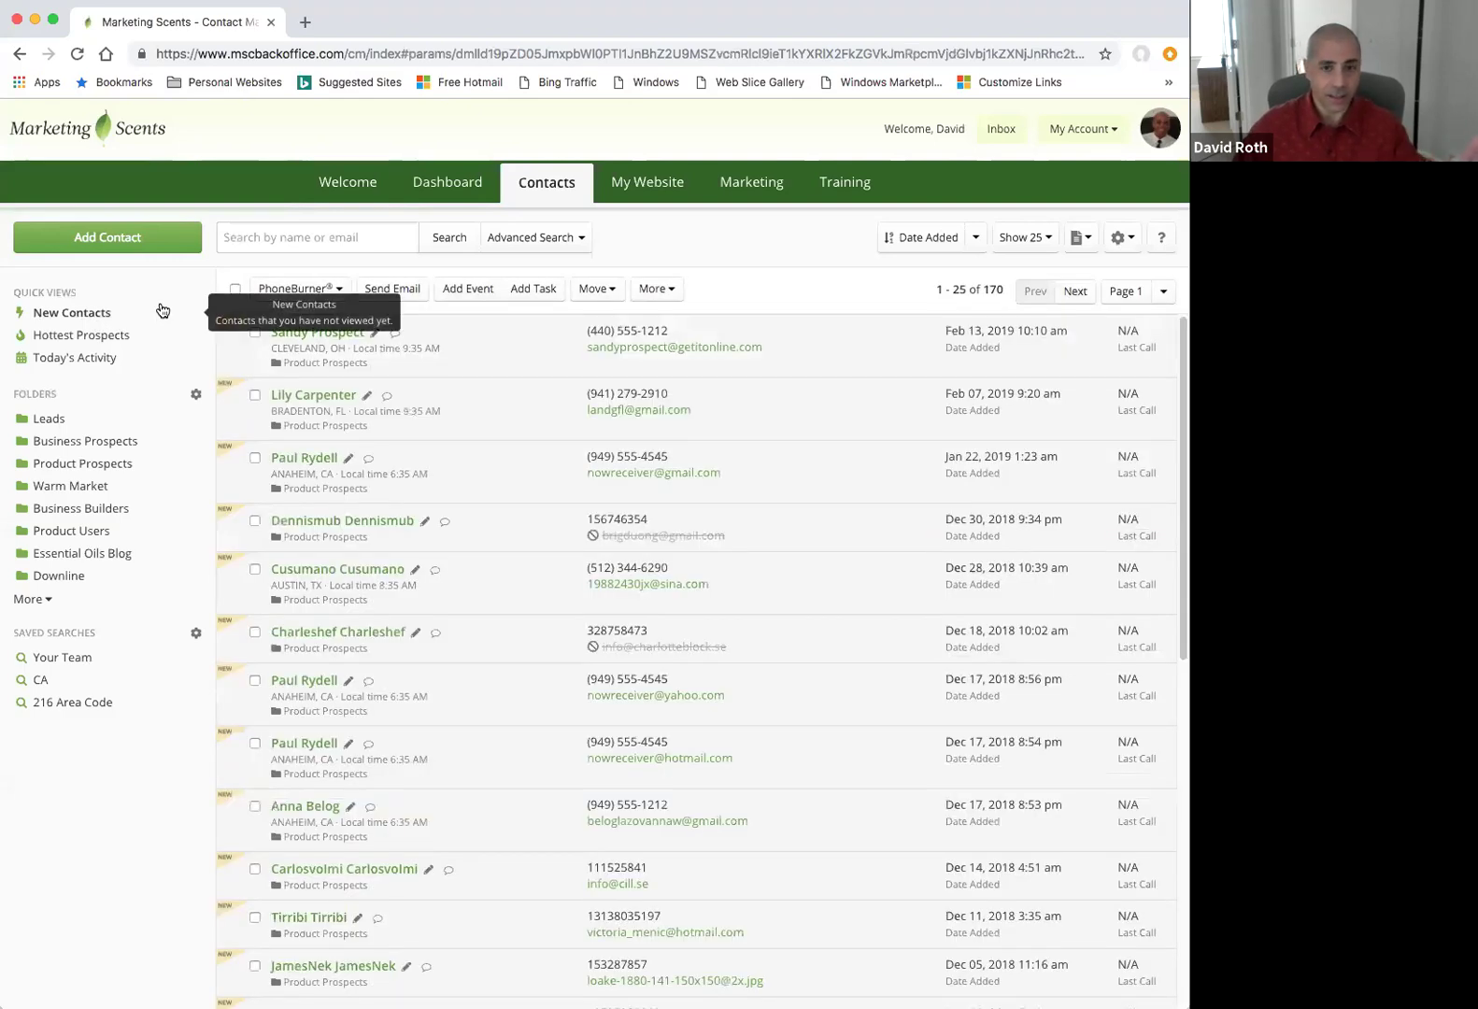
{"action": "left_click", "coordinate": [93, 338]}
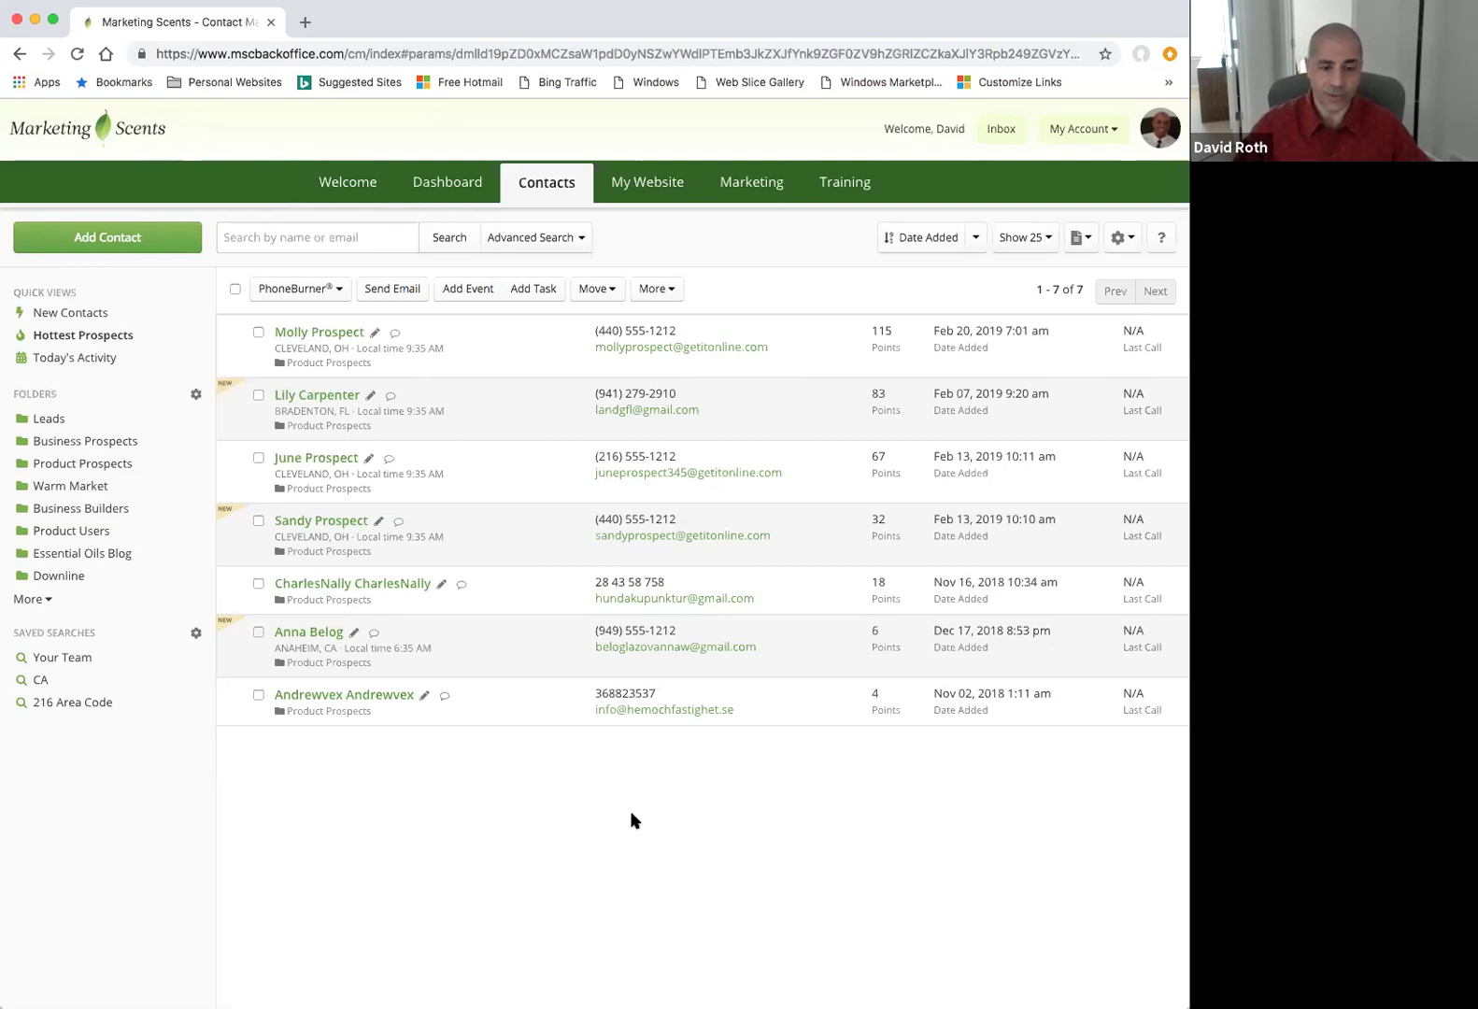
{"action": "left_click", "coordinate": [82, 362]}
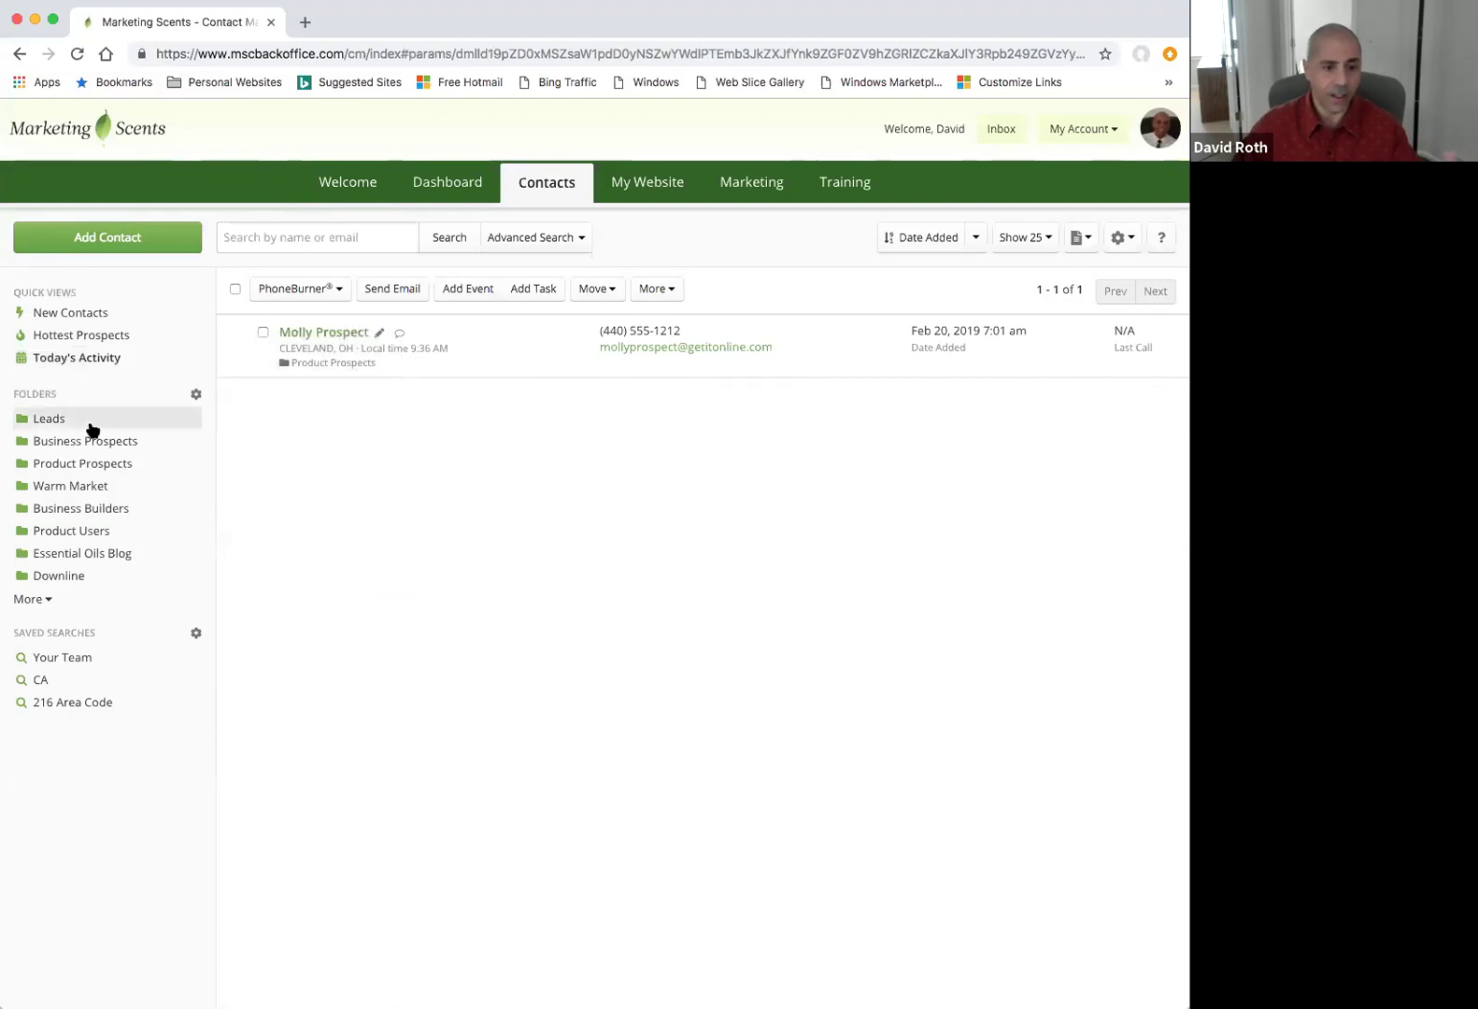
{"action": "left_click", "coordinate": [79, 466]}
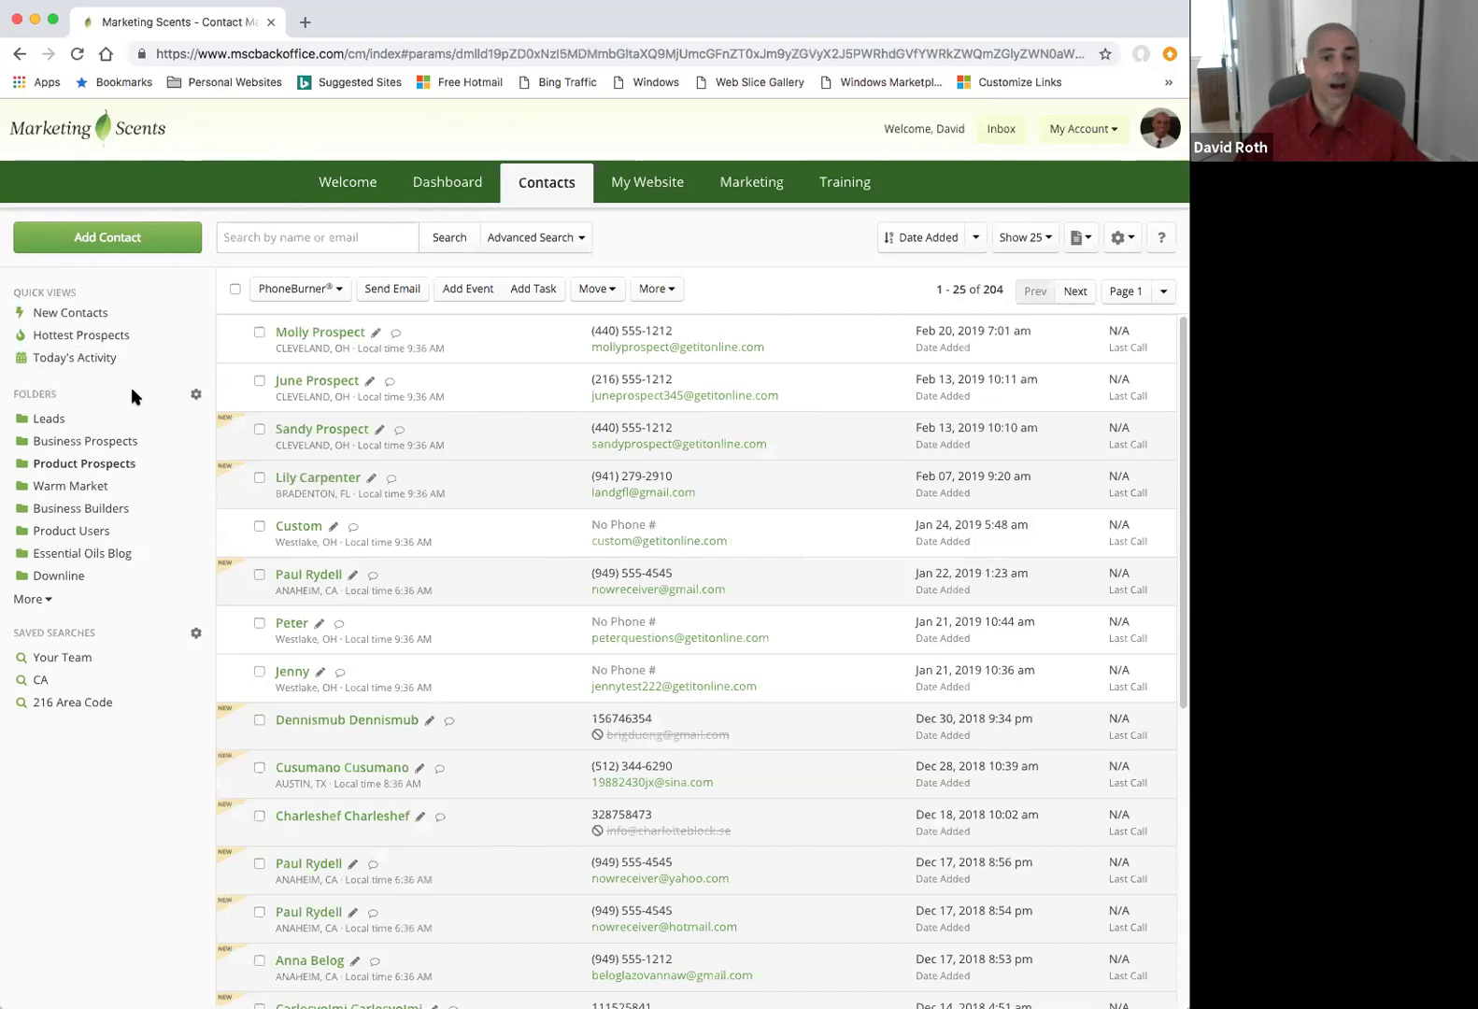
{"action": "left_click", "coordinate": [196, 394]}
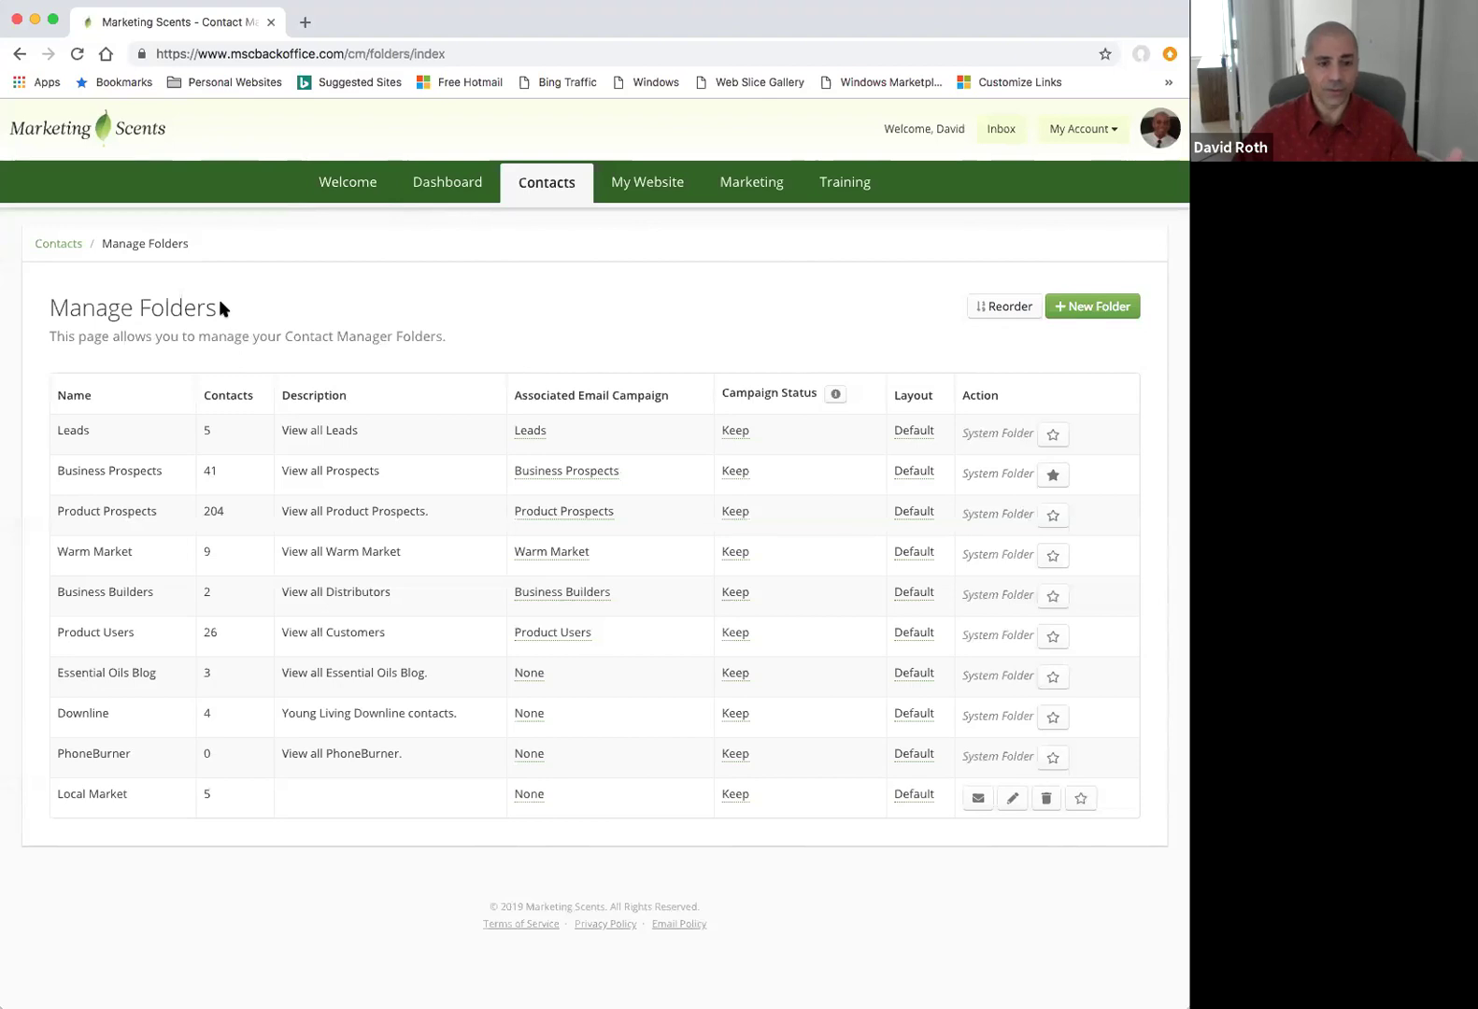
{"action": "left_click", "coordinate": [58, 244]}
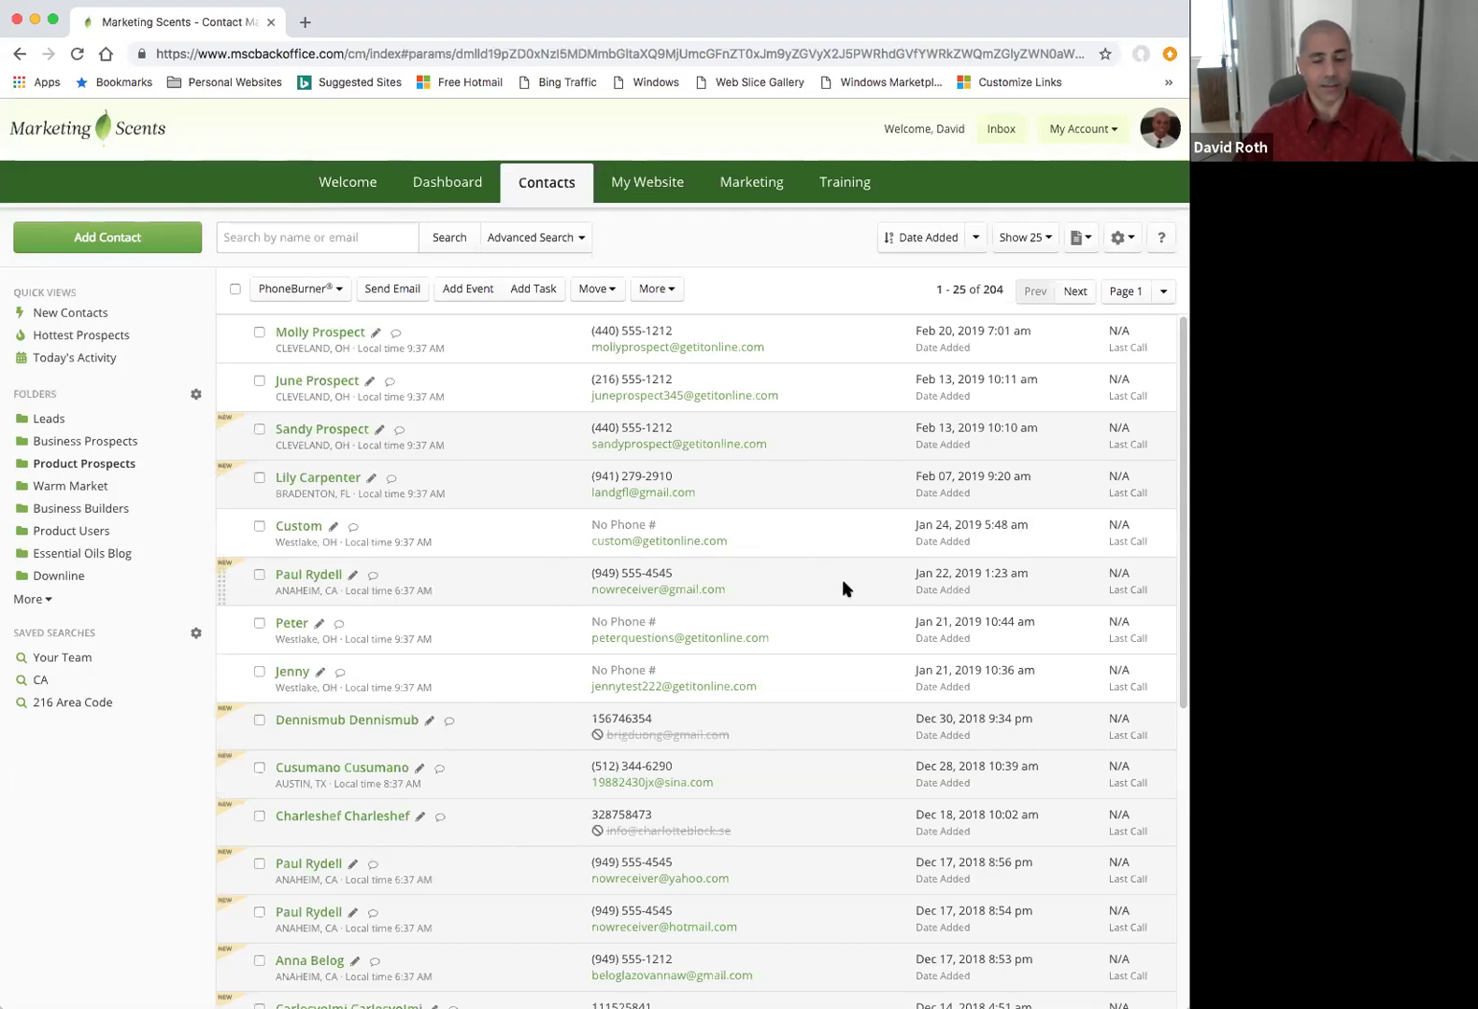
Open the top contact's record and view its activity history: 14 pages viewed, 115 points.
{"action": "left_click", "coordinate": [334, 331]}
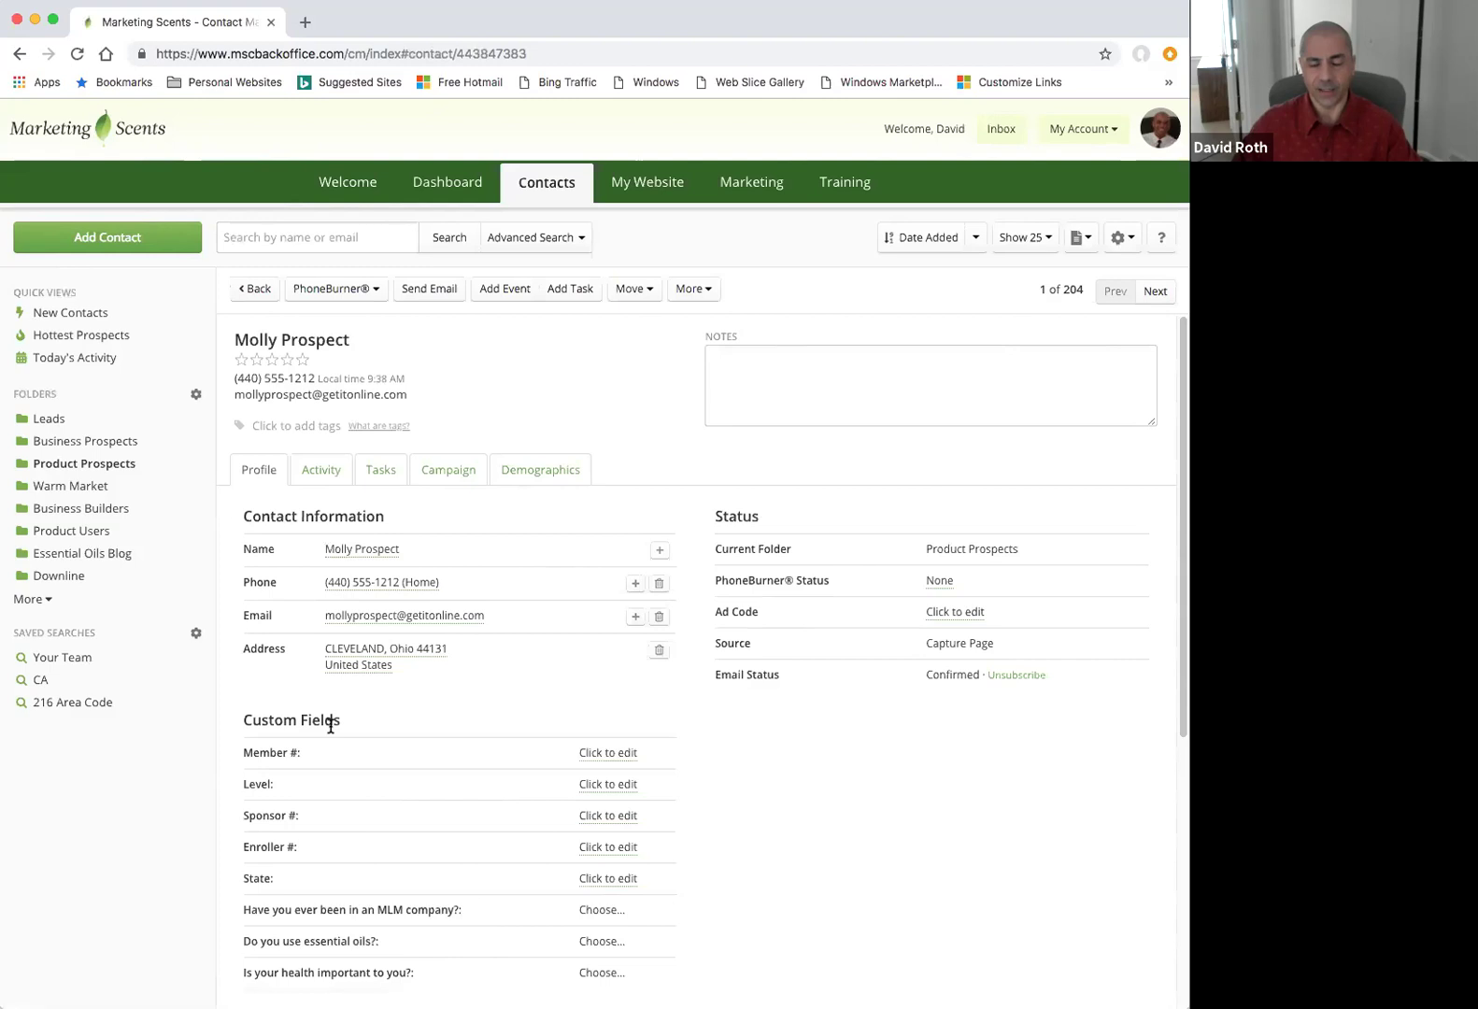
{"action": "left_click", "coordinate": [801, 371]}
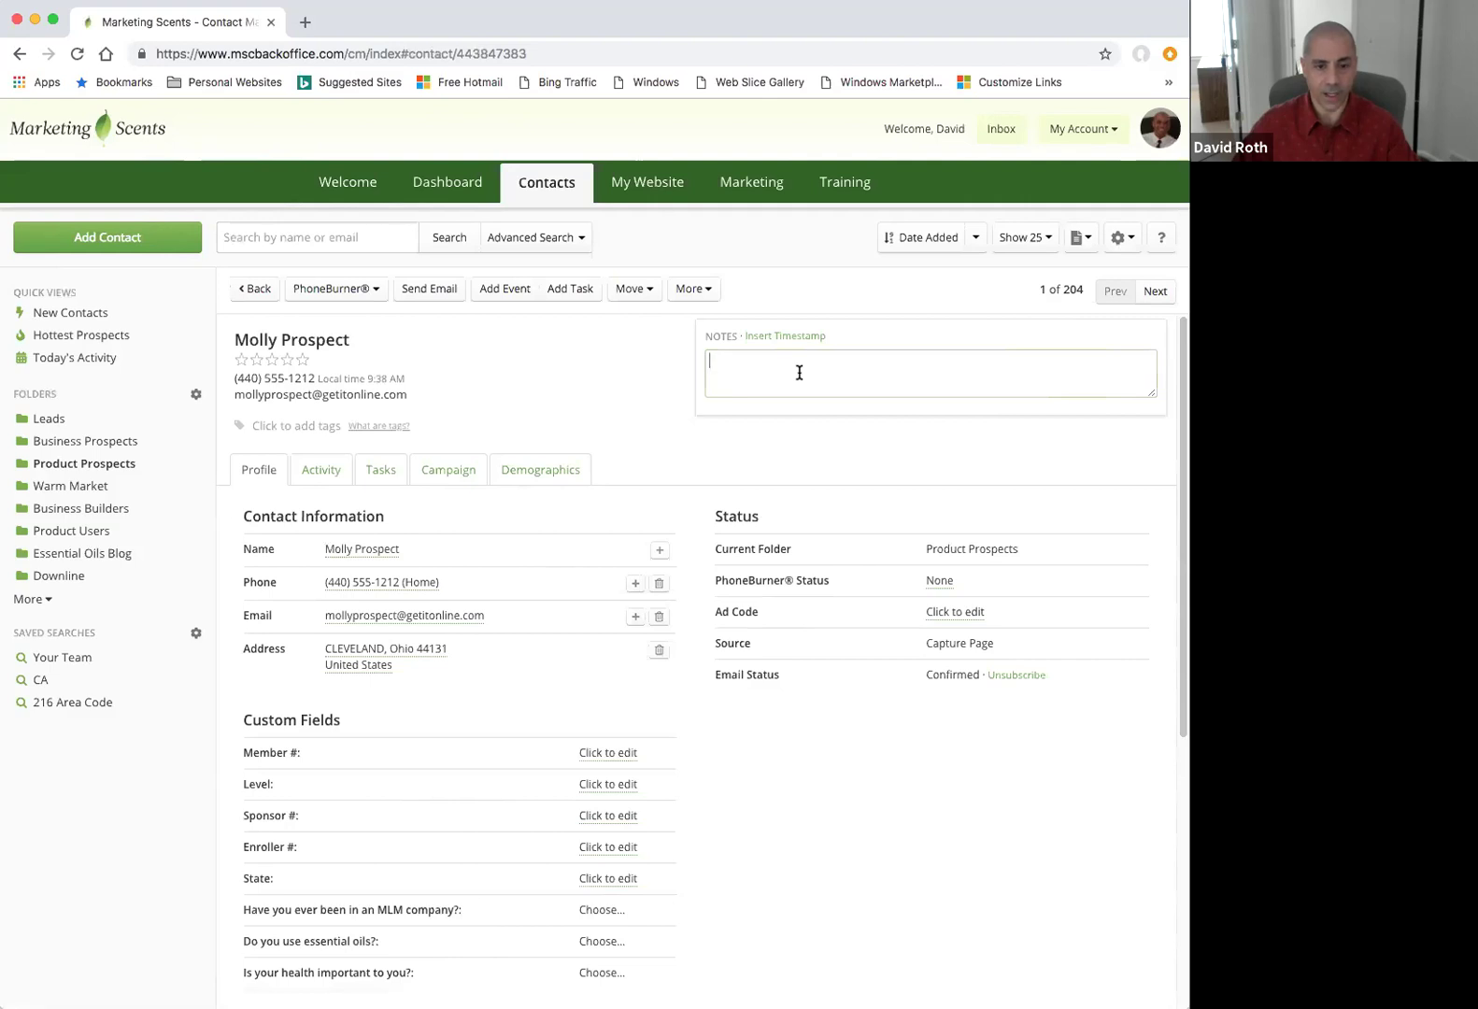
{"action": "left_click", "coordinate": [317, 475]}
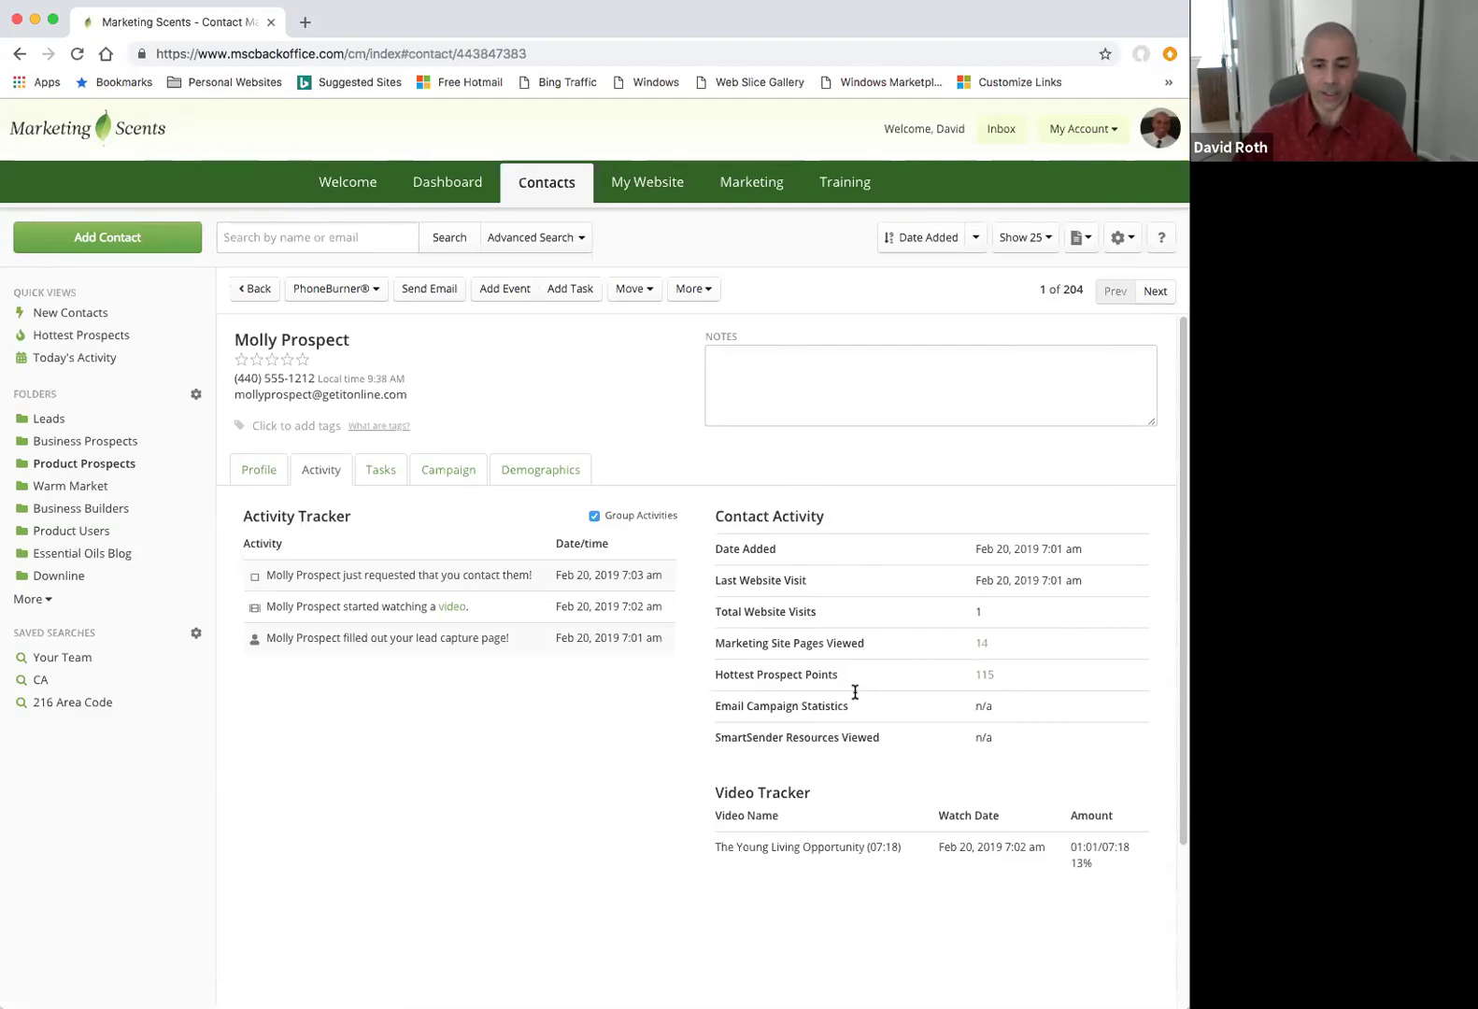
{"action": "left_click_drag", "start_coordinate": [718, 790], "coordinate": [801, 791]}
{"action": "left_click", "coordinate": [811, 786]}
{"action": "triple_click", "coordinate": [813, 787]}
{"action": "left_click", "coordinate": [656, 781]}
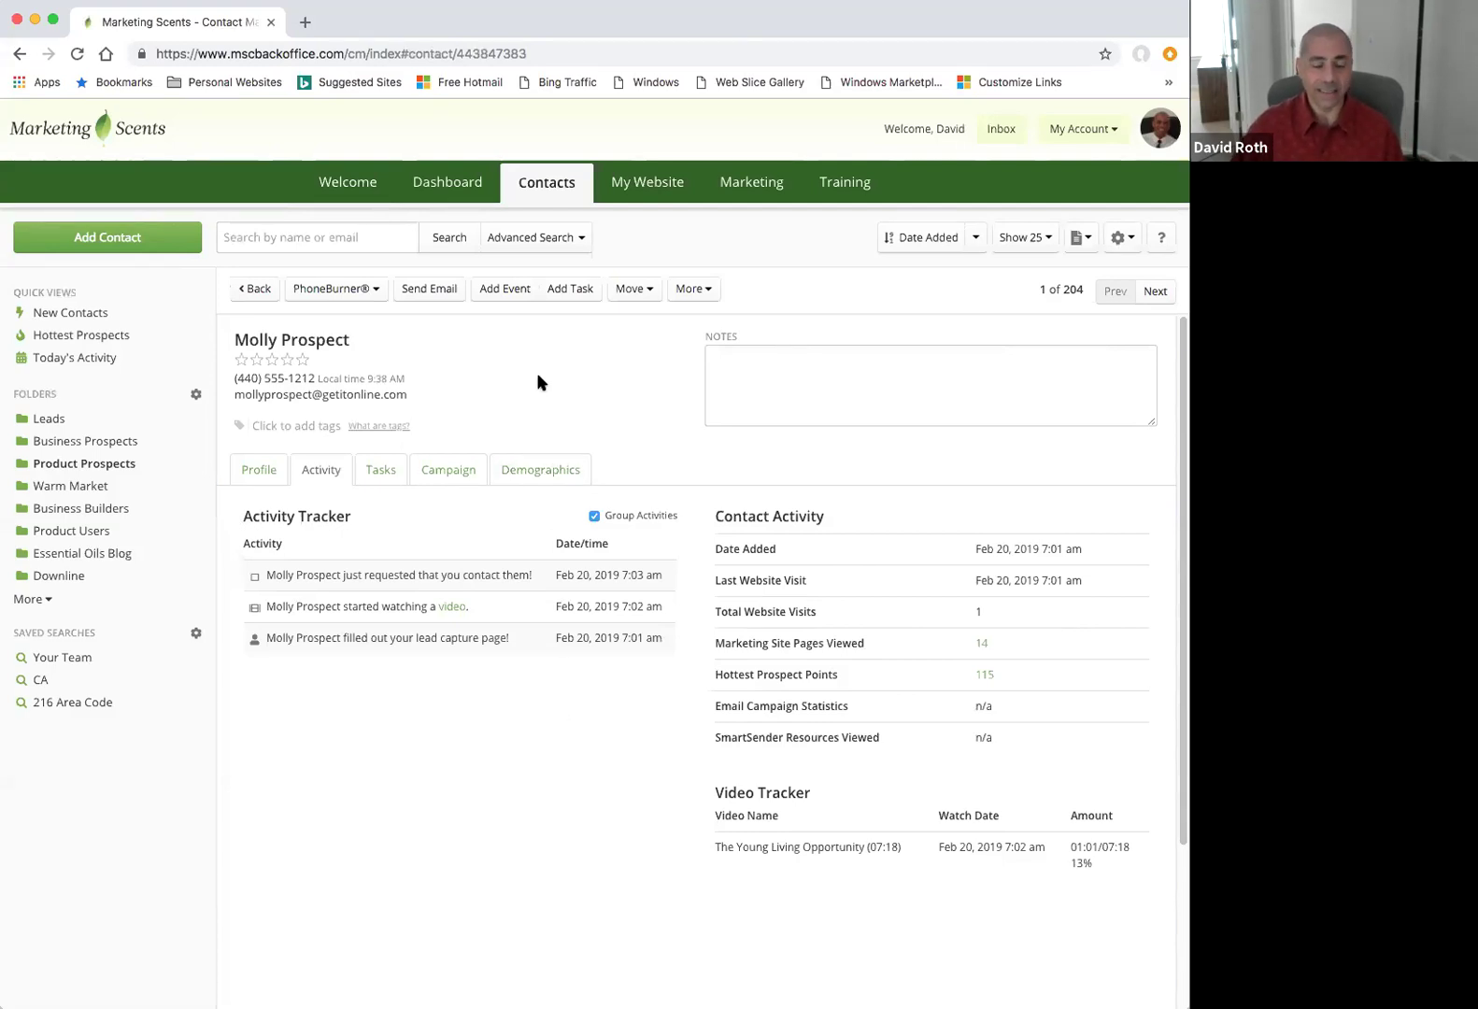
{"action": "left_click", "coordinate": [427, 289]}
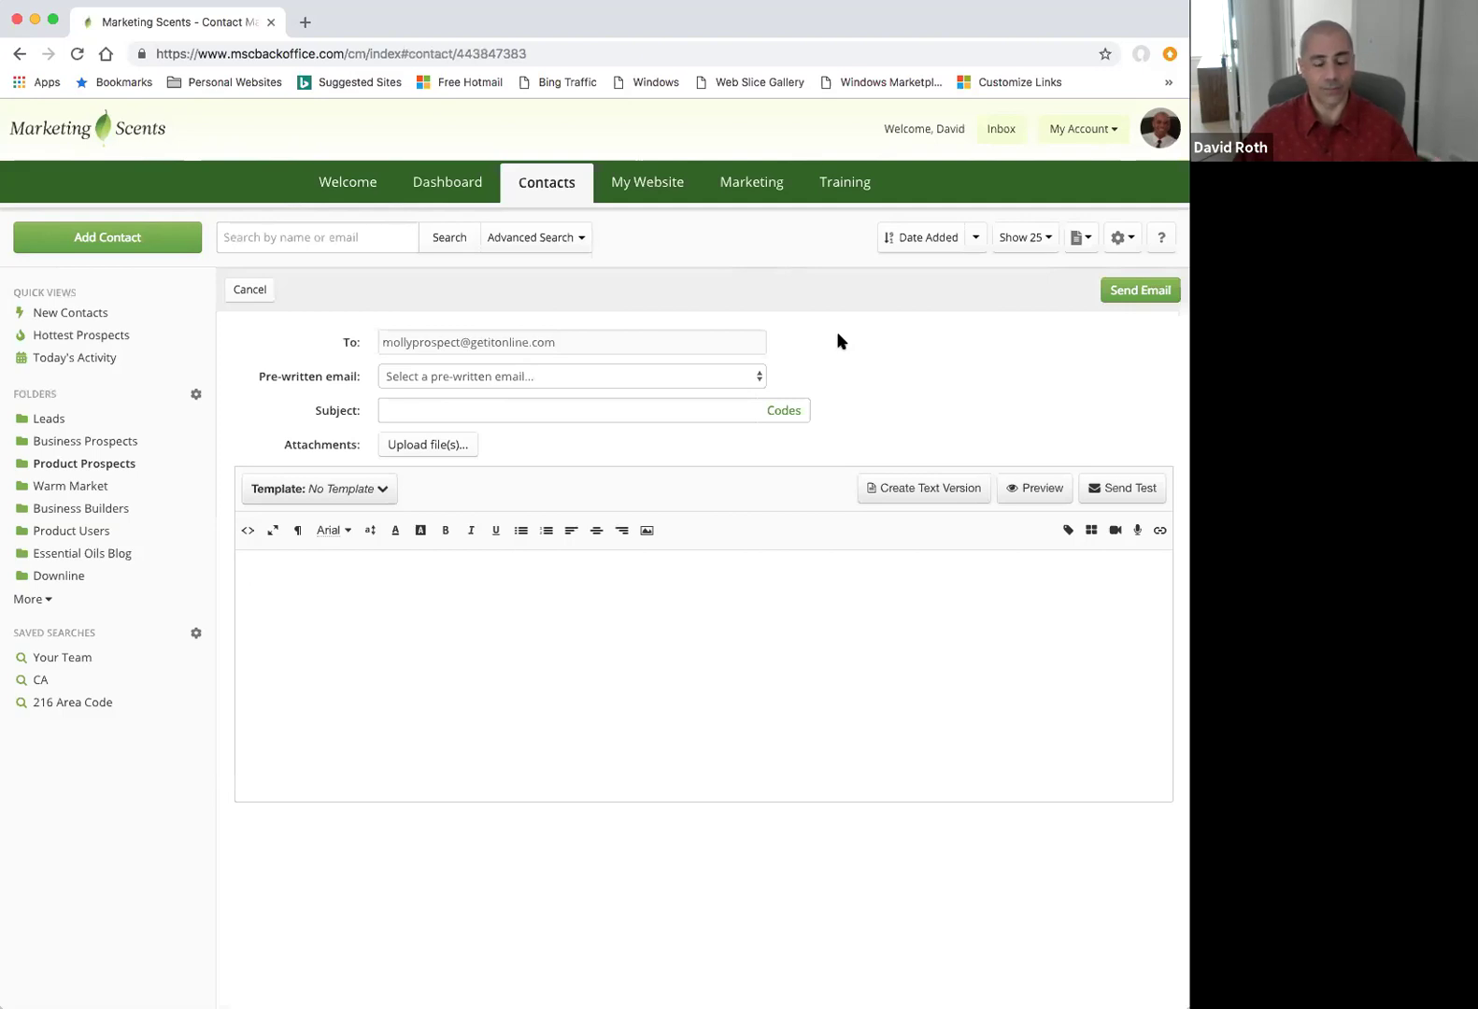
{"action": "left_click", "coordinate": [754, 379]}
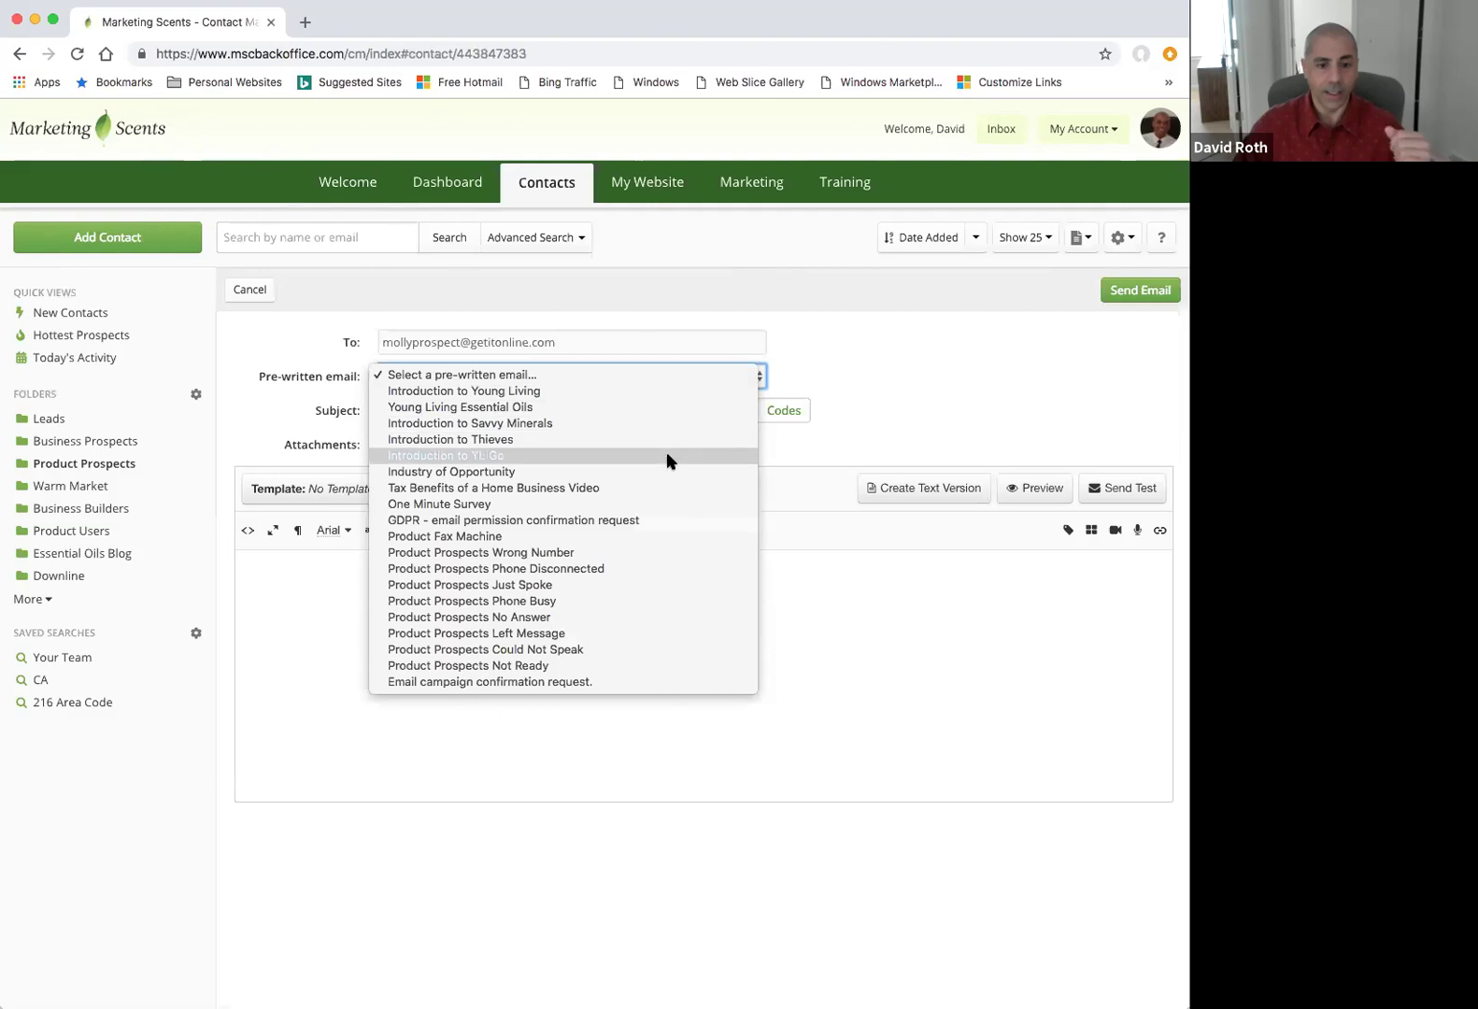
{"action": "left_click", "coordinate": [604, 476]}
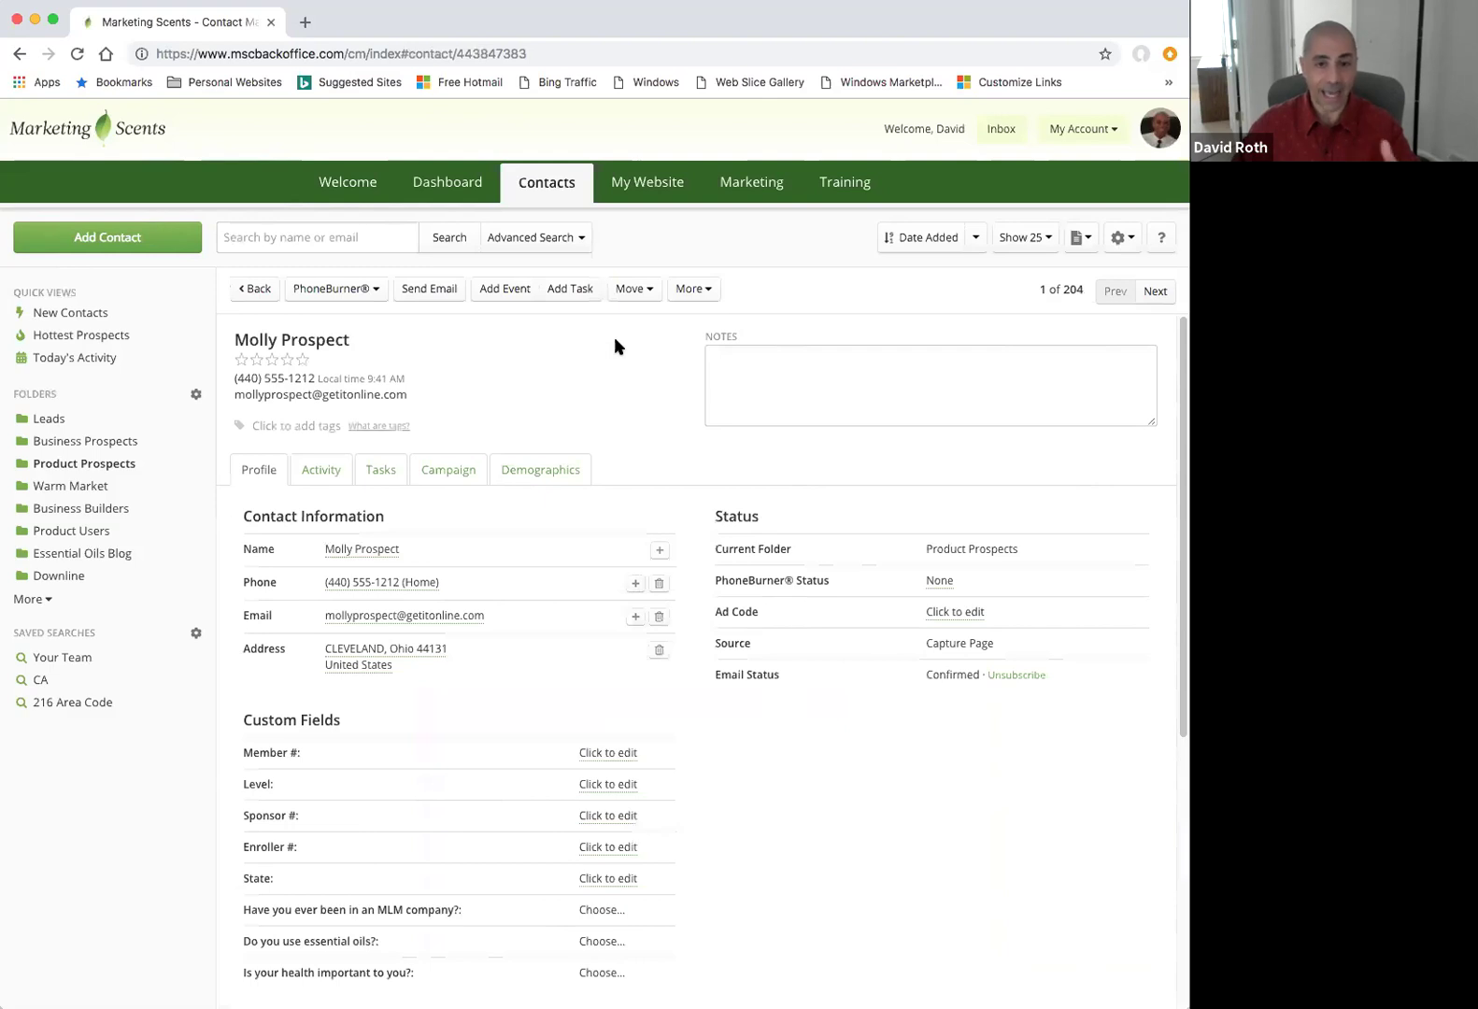
Return to the contacts list and enter OH as the State criterion in Advanced Search.
{"action": "left_click", "coordinate": [260, 289]}
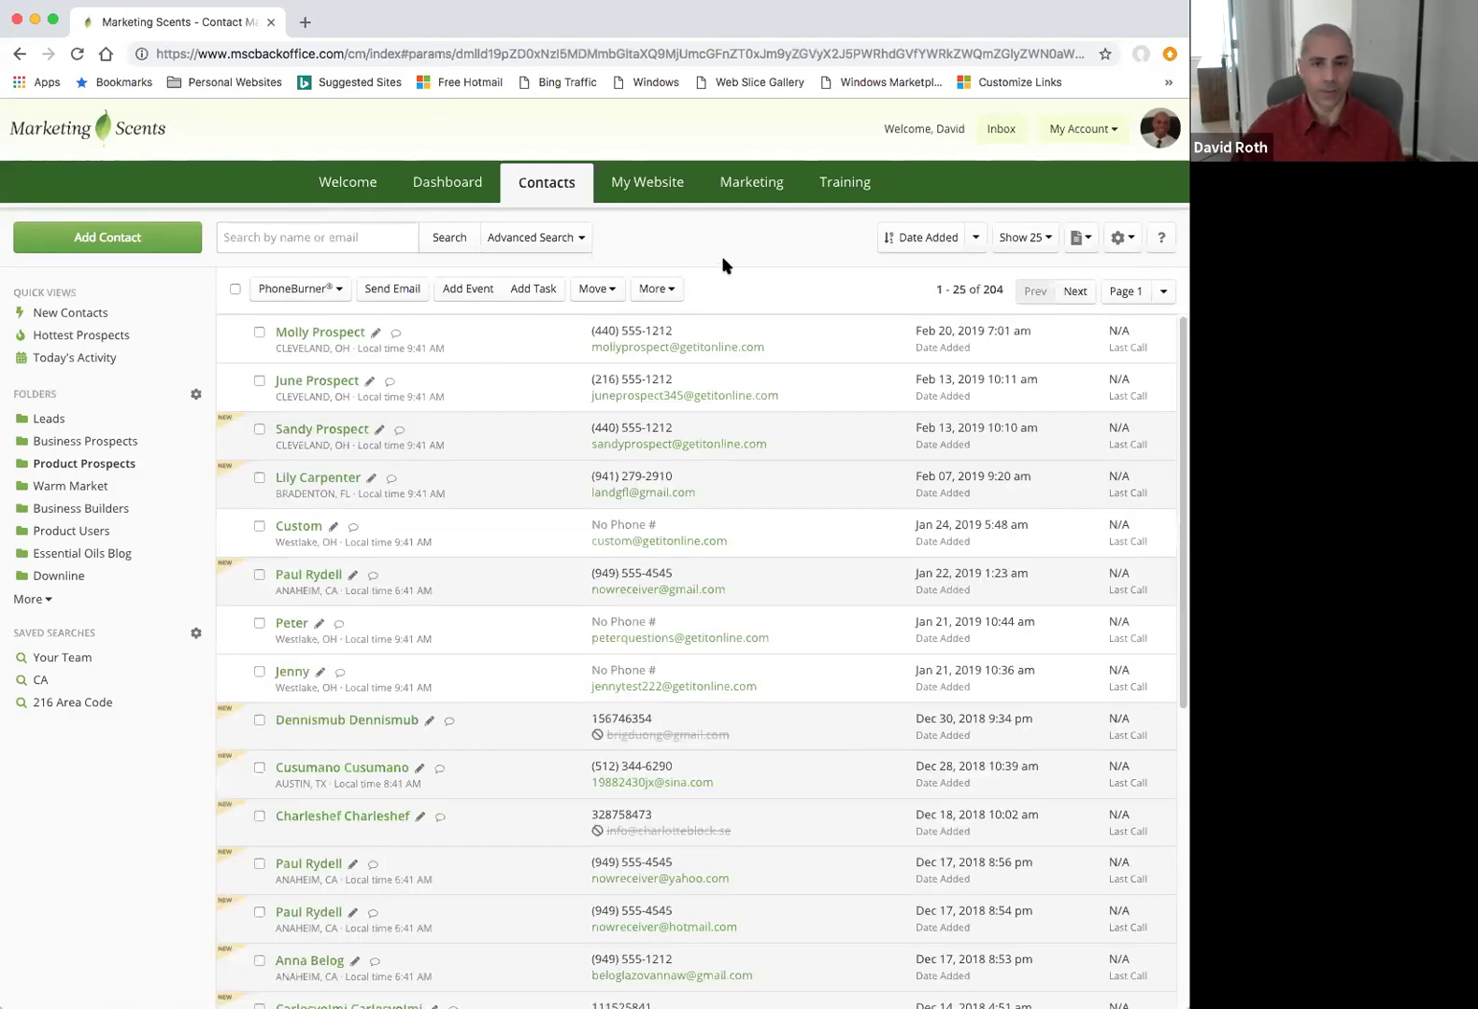
{"action": "left_click", "coordinate": [571, 235]}
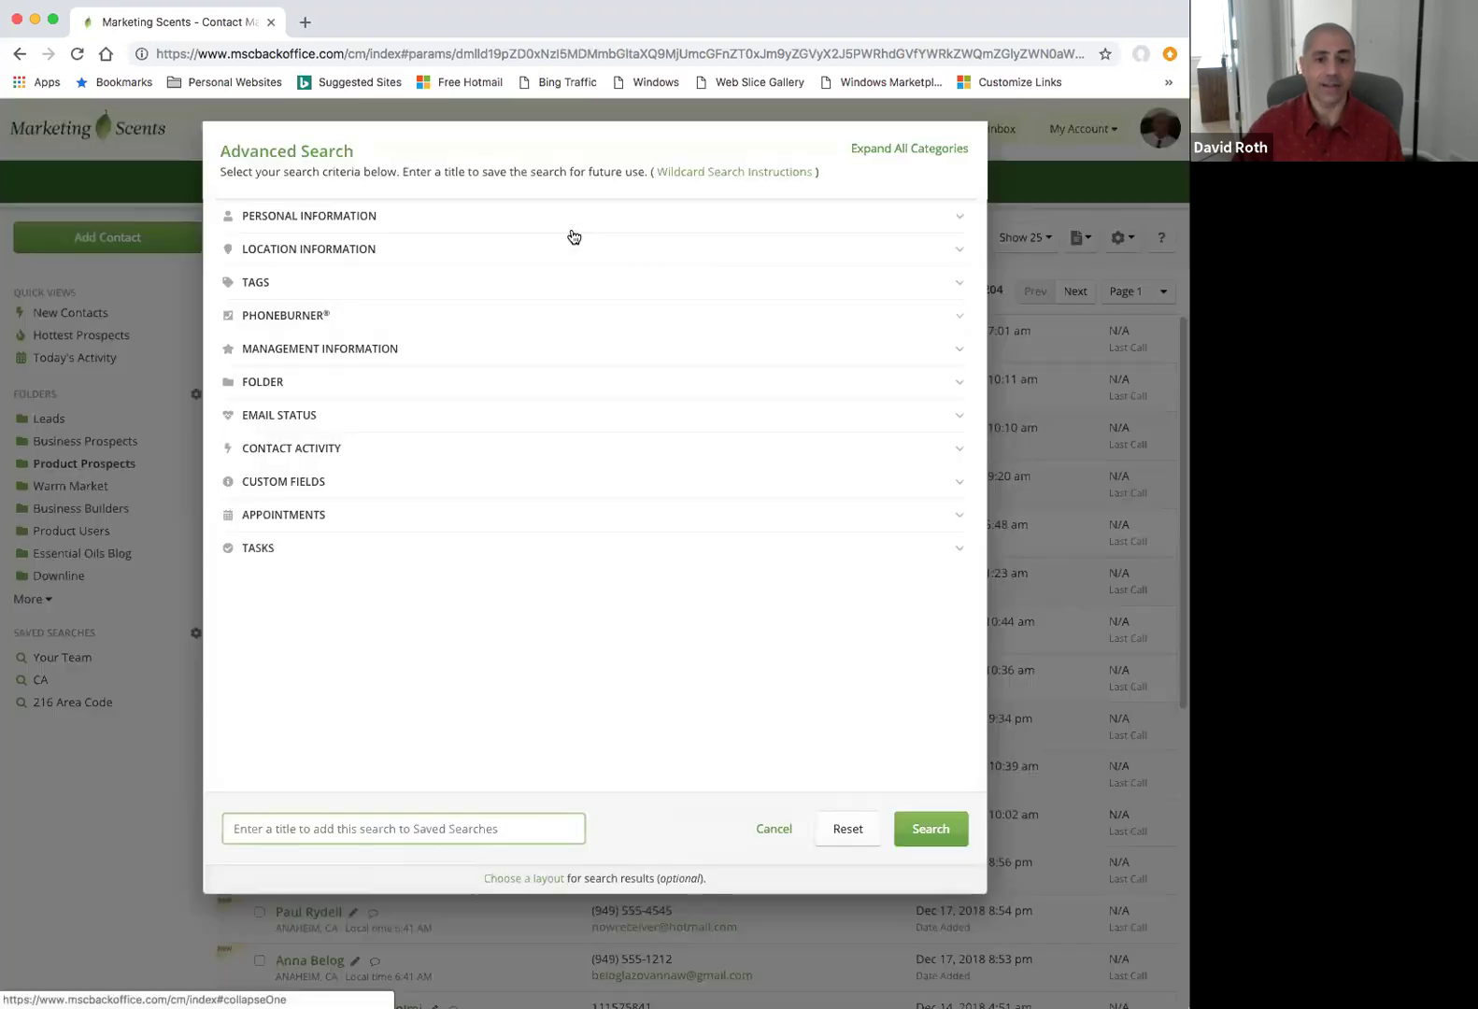
{"action": "left_click", "coordinate": [571, 227]}
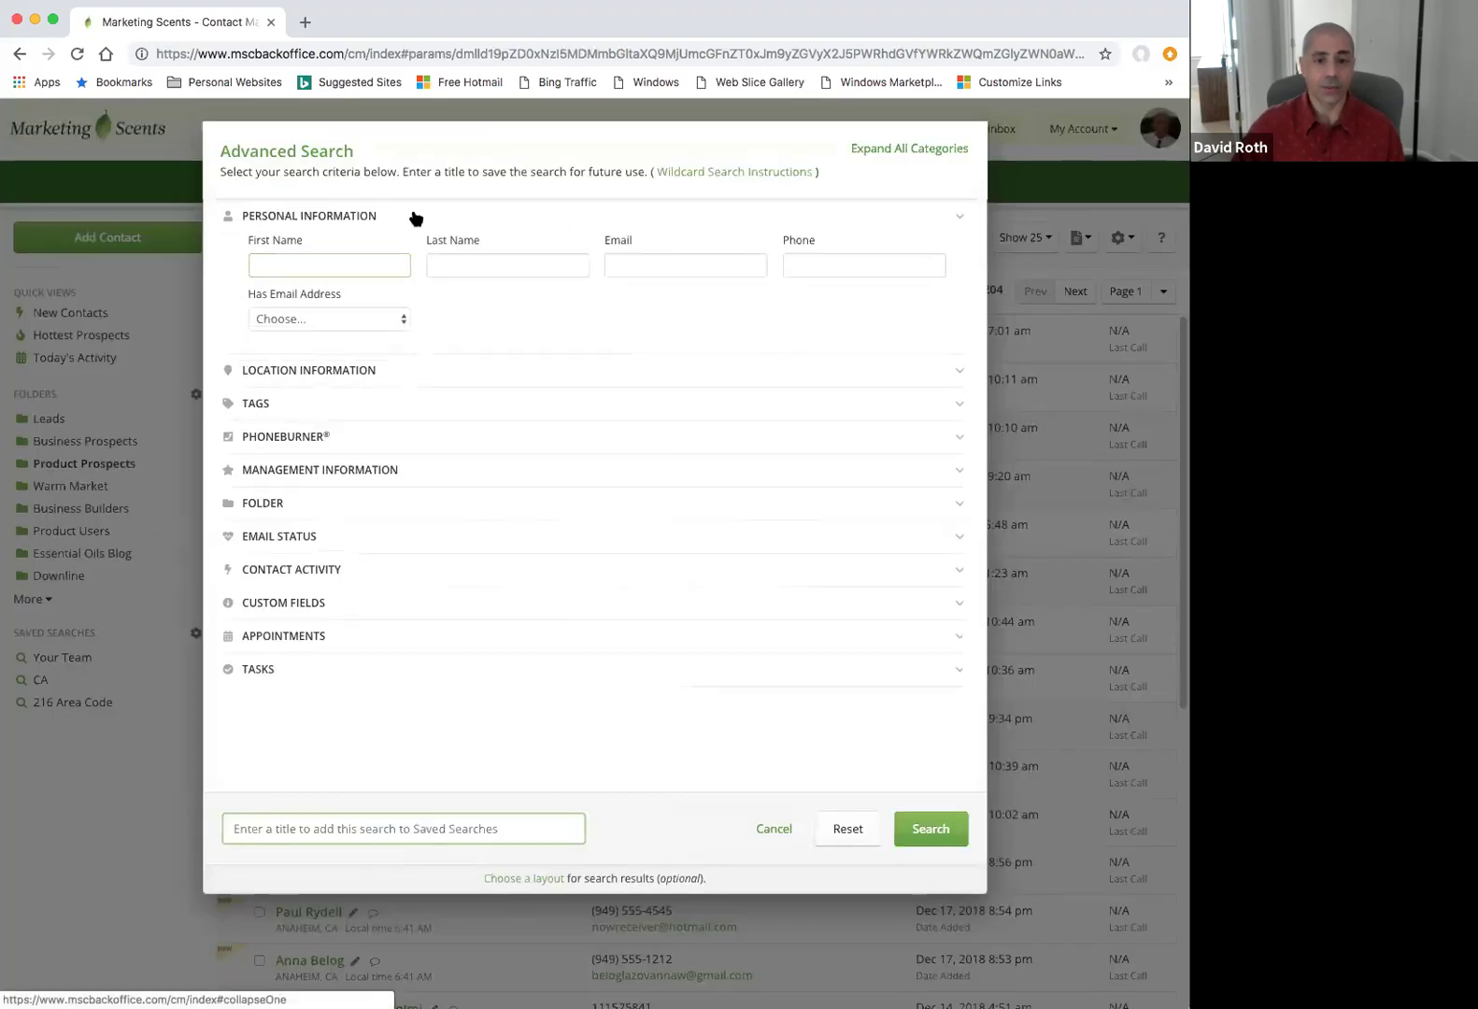
{"action": "left_click", "coordinate": [418, 217]}
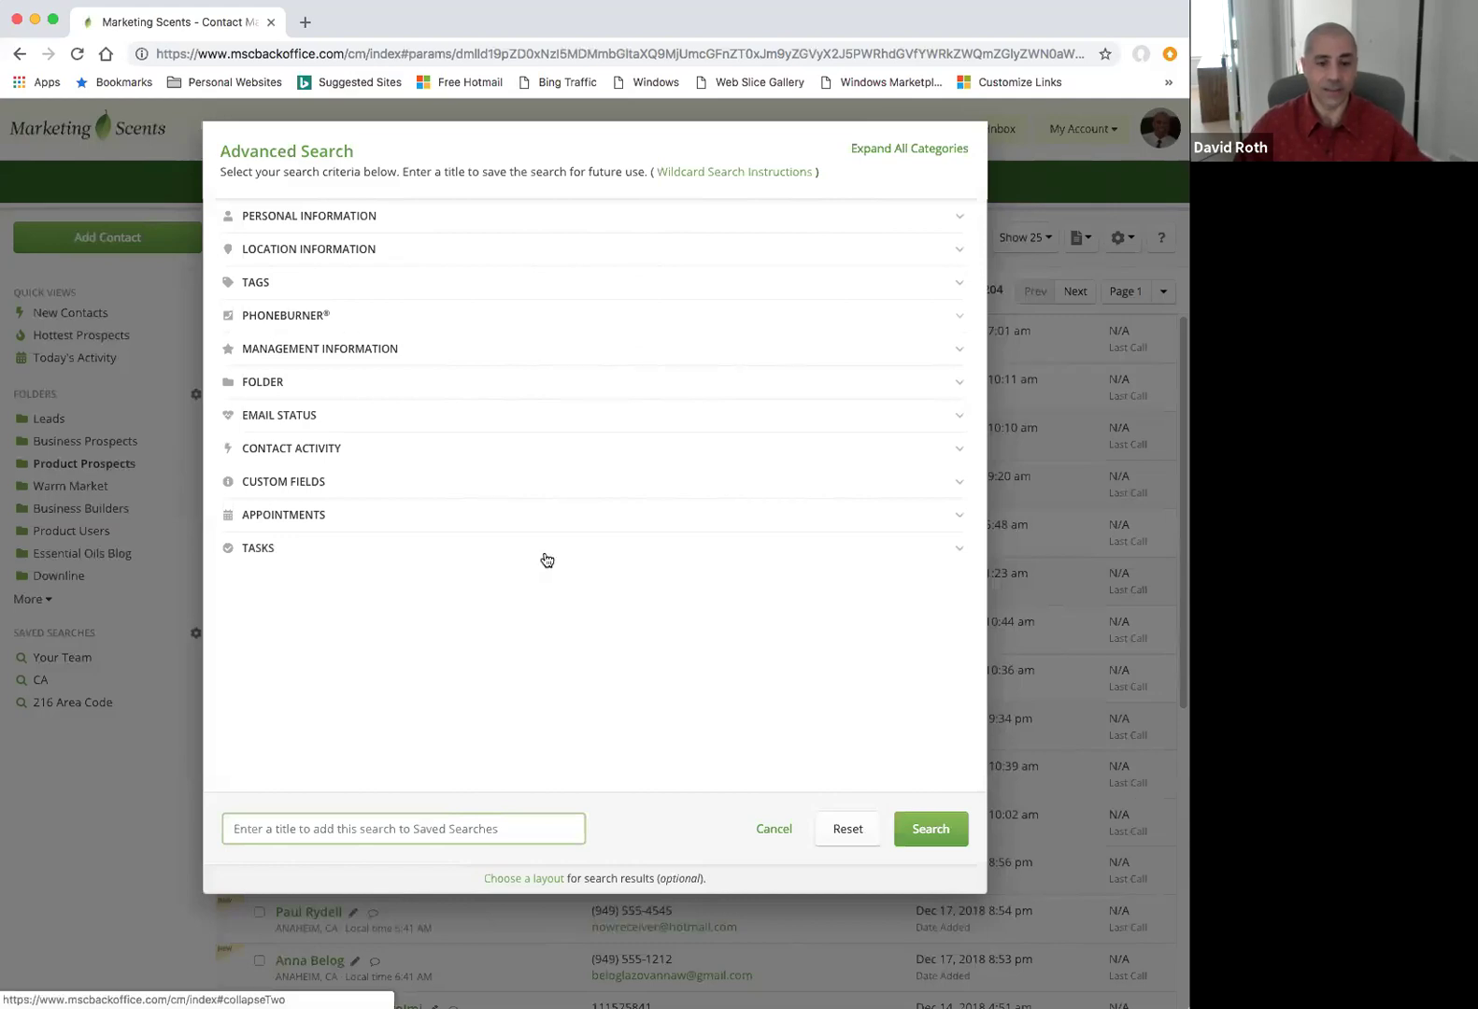
{"action": "left_click", "coordinate": [354, 252]}
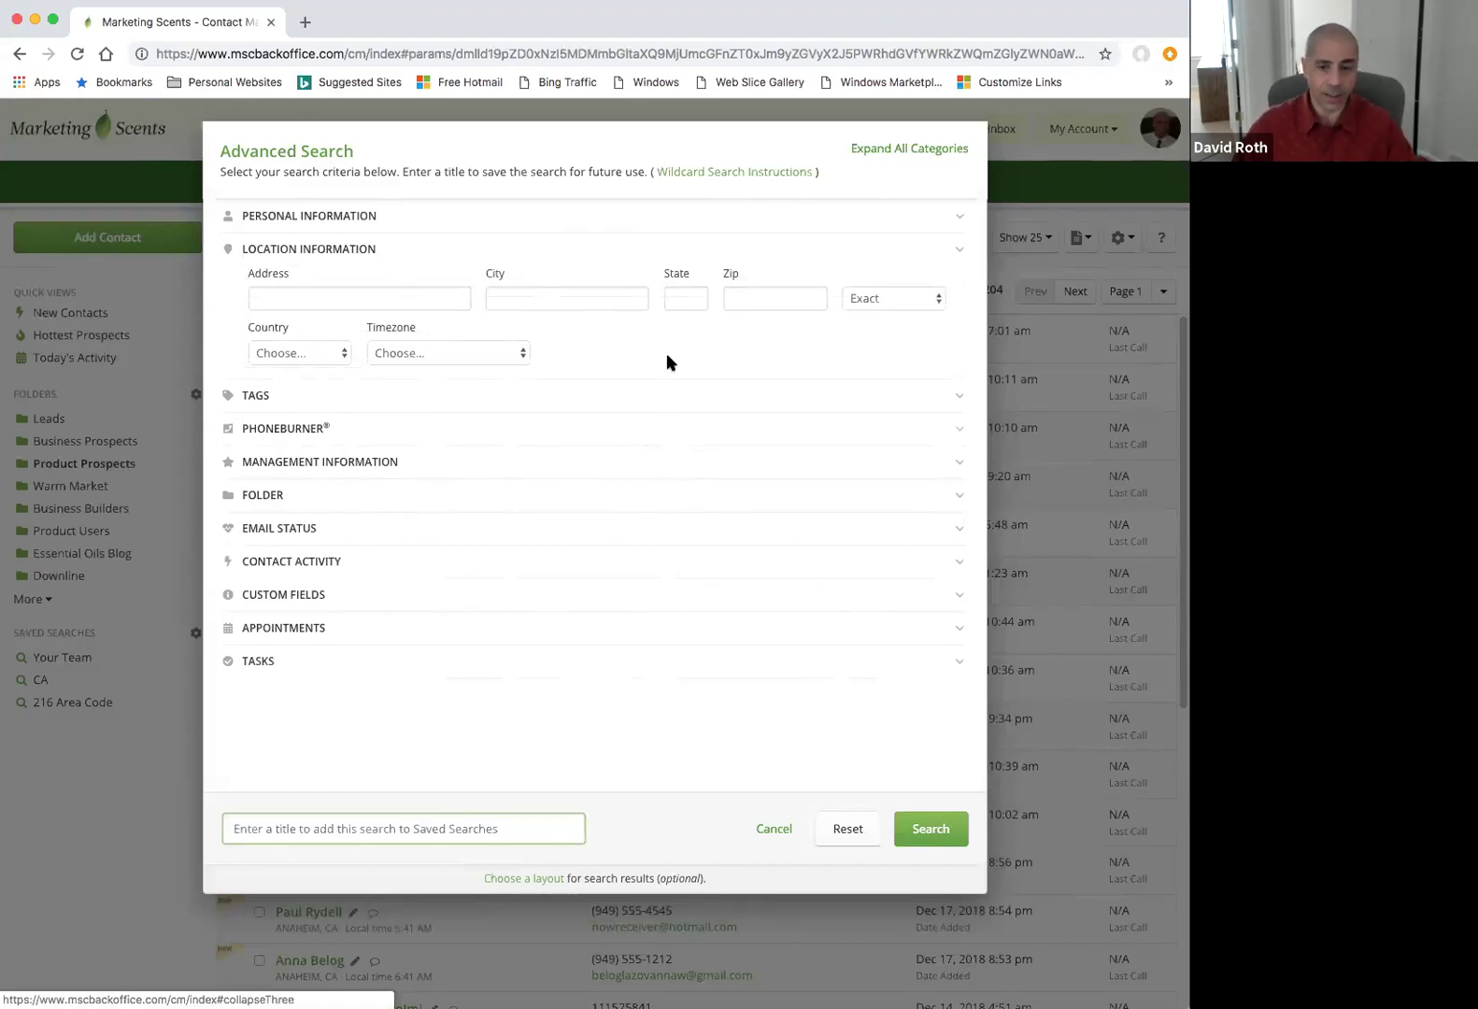
{"action": "left_click", "coordinate": [673, 298]}
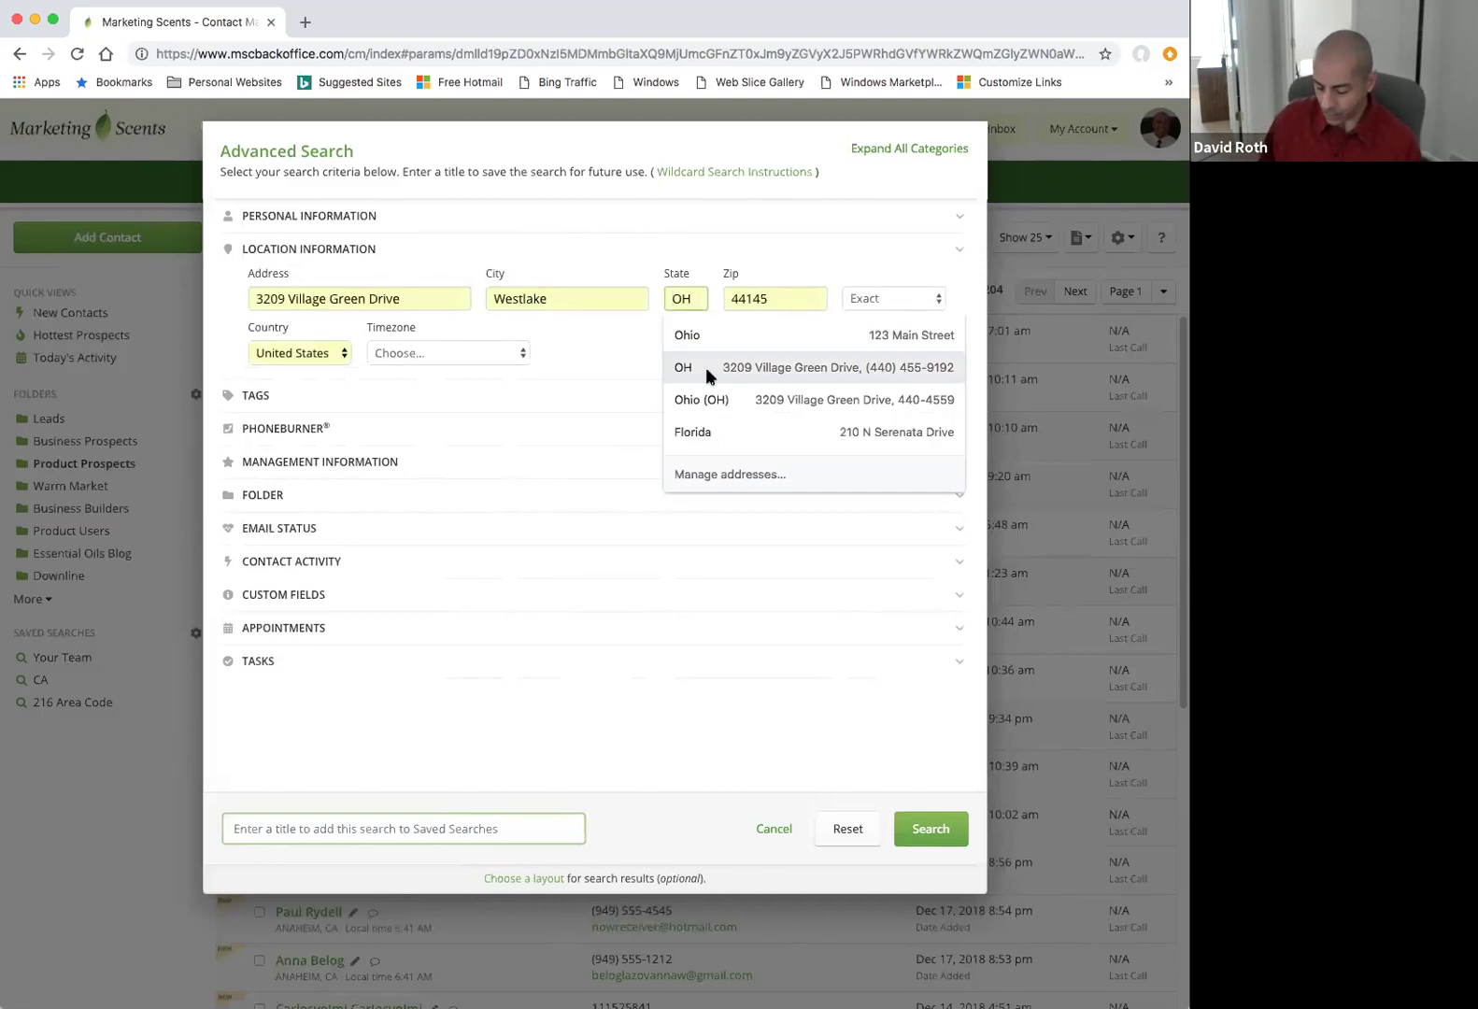
{"action": "type", "text": "OH"}
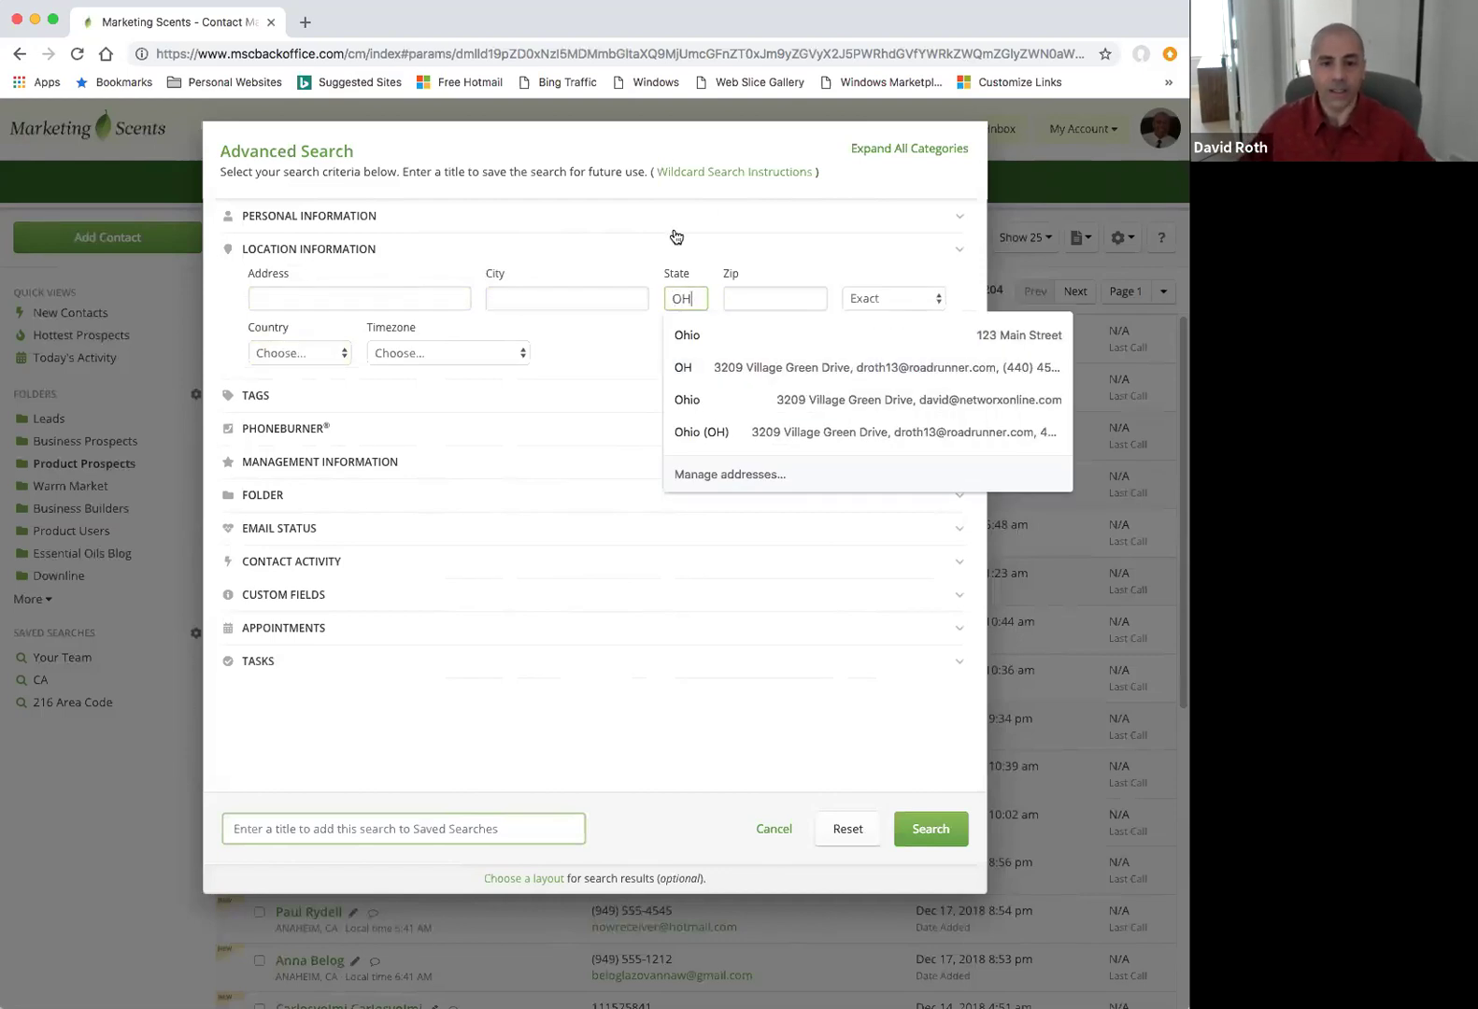
{"action": "left_click", "coordinate": [665, 230]}
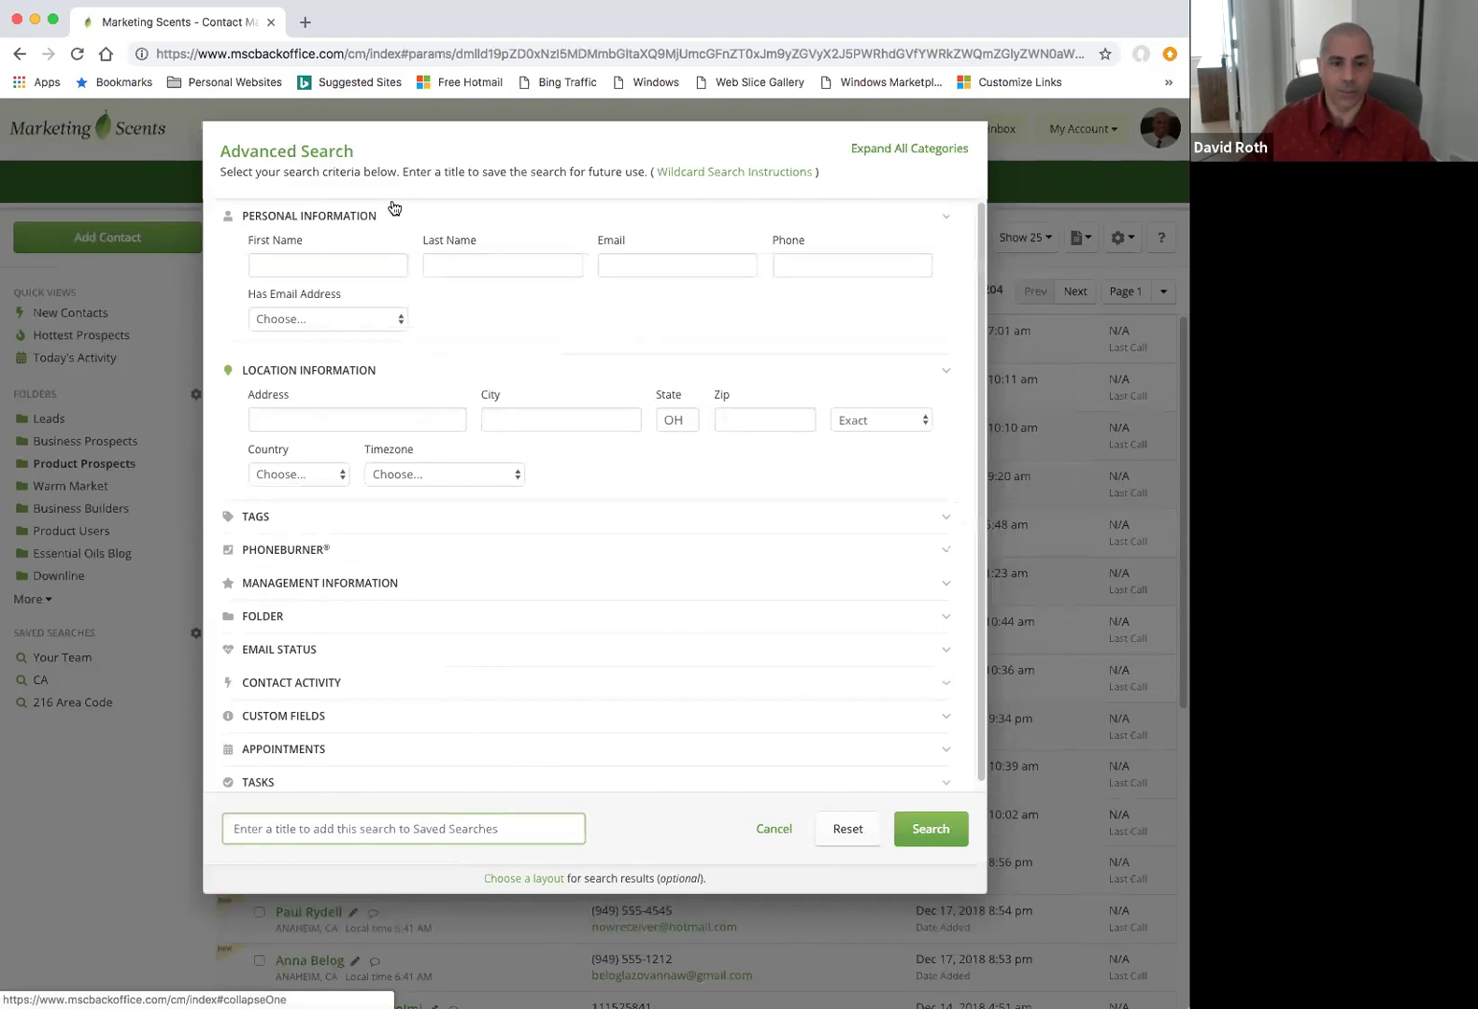
{"action": "left_click", "coordinate": [355, 212]}
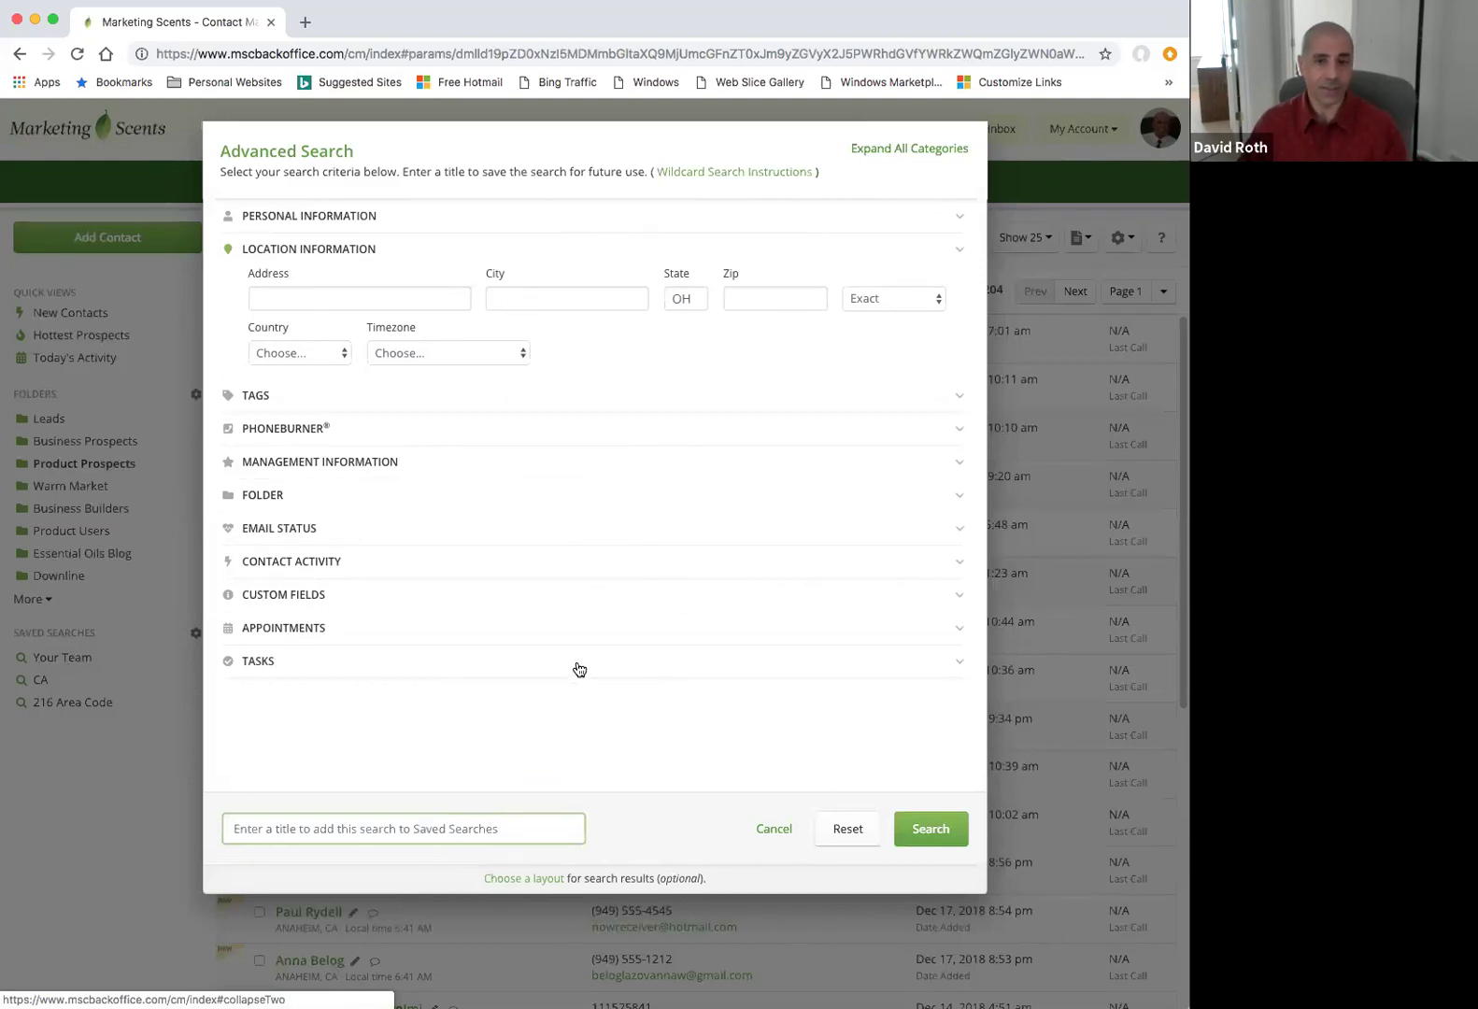
Title the search 'Ohio' and run it, listing the 149 matching OH contacts.
{"action": "left_click", "coordinate": [300, 829]}
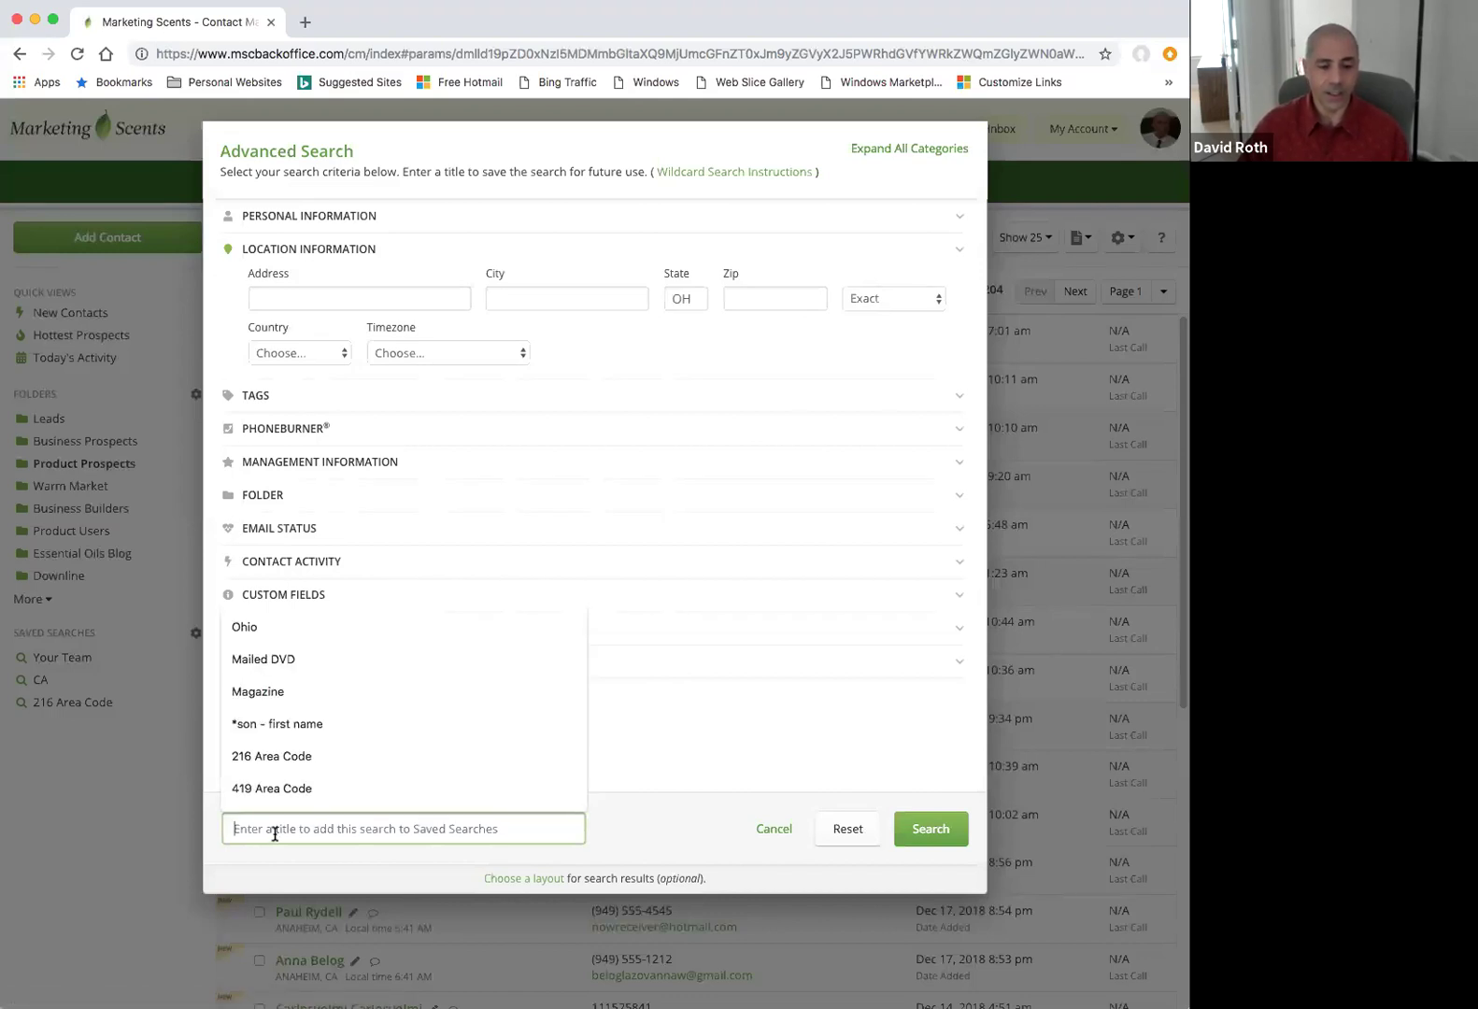
{"action": "type", "text": "Ohio"}
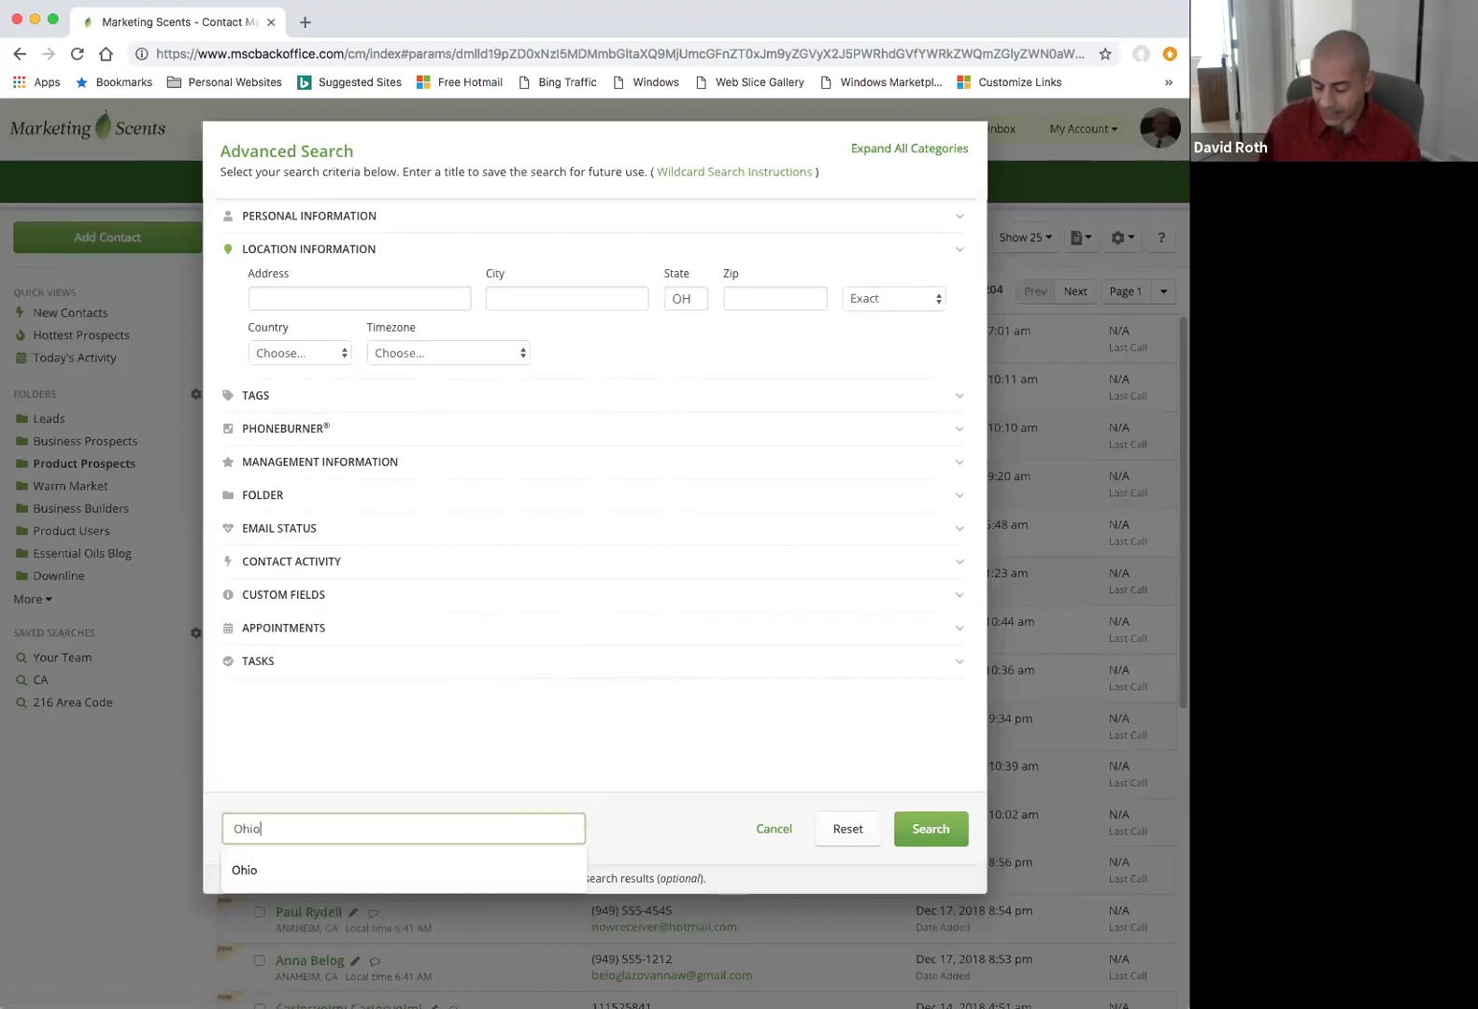
{"action": "left_click", "coordinate": [638, 799]}
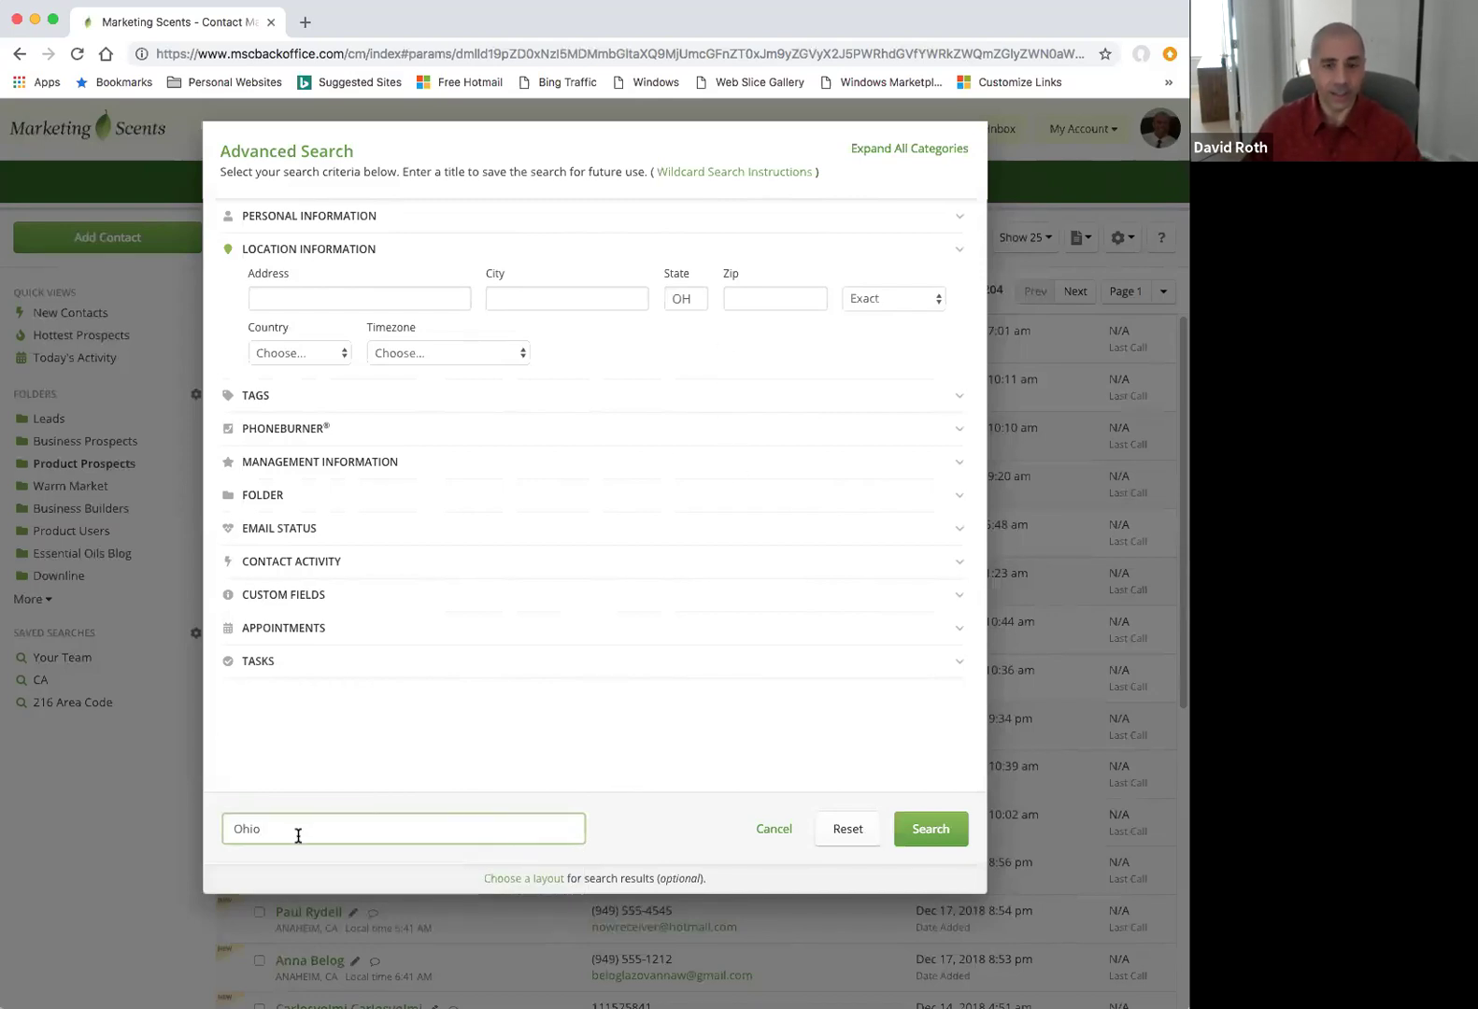
{"action": "left_click", "coordinate": [930, 828]}
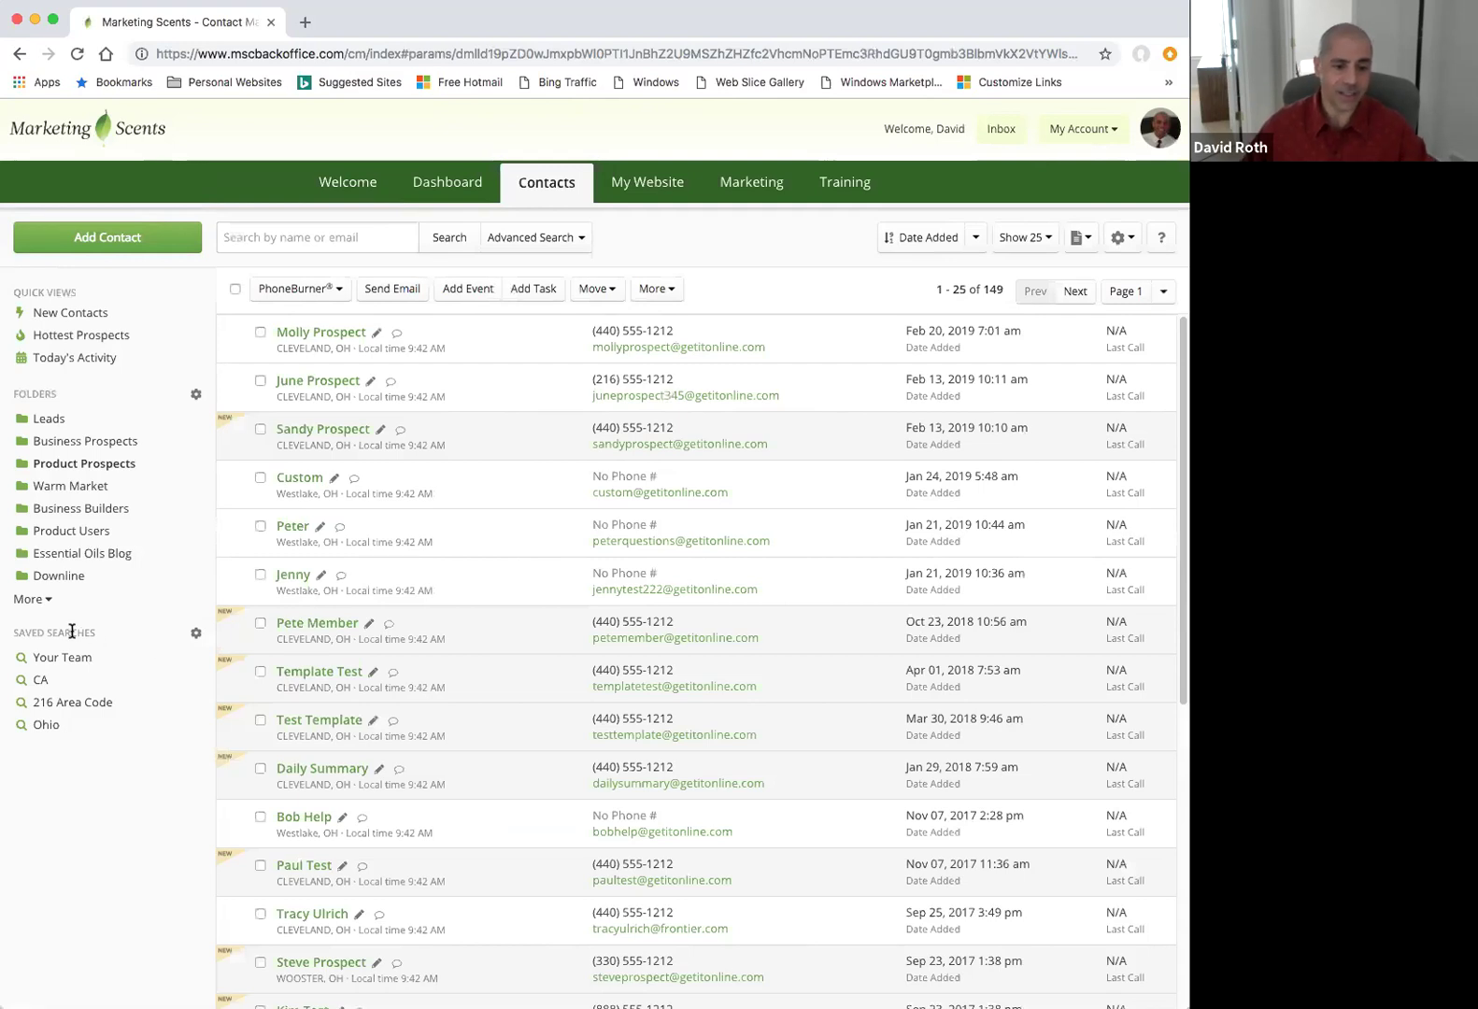
Show the Ohio saved-search results, then switch to the My Website page.
{"action": "left_click", "coordinate": [45, 725]}
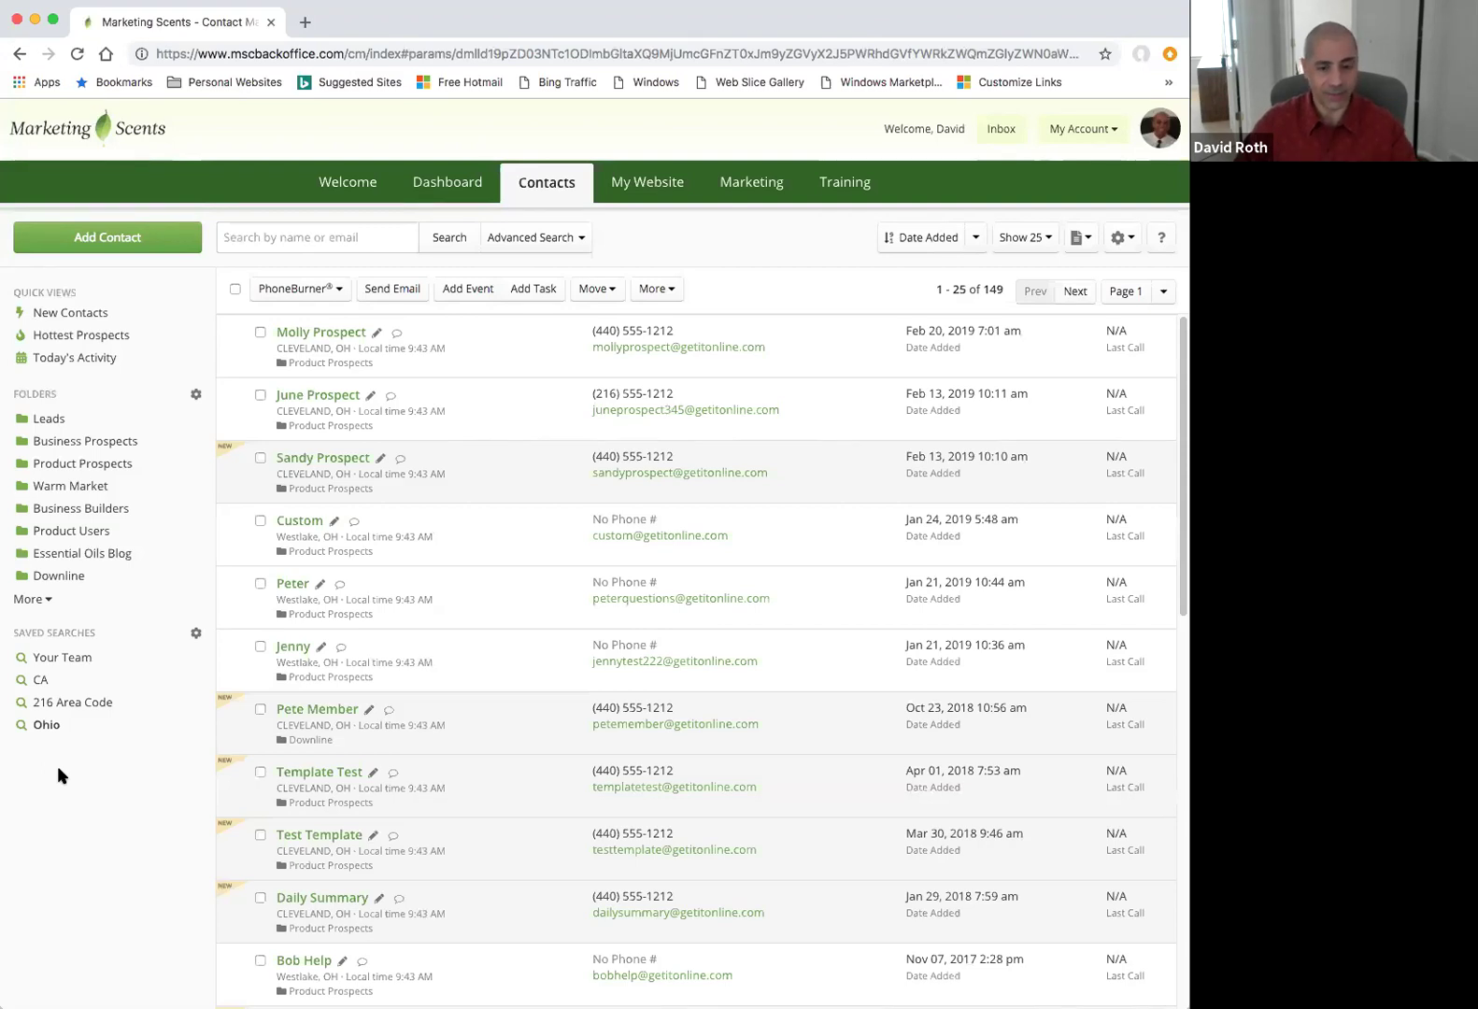
{"action": "left_click", "coordinate": [656, 187]}
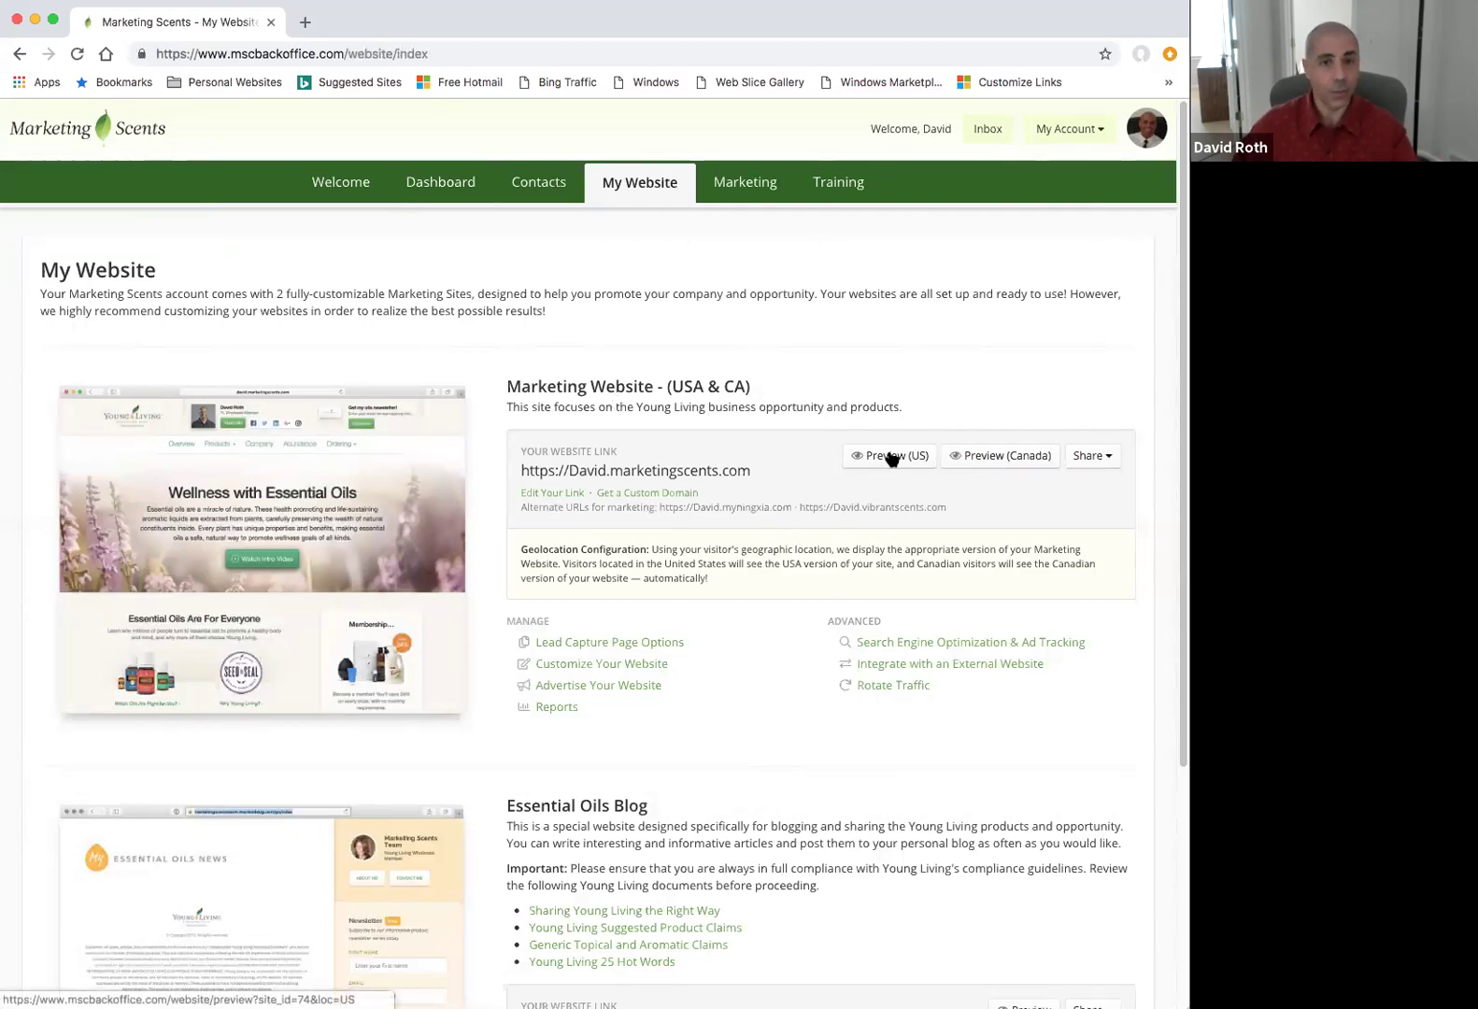
Preview the US version of the Marketing Website in a new tab.
{"action": "left_click", "coordinate": [892, 456]}
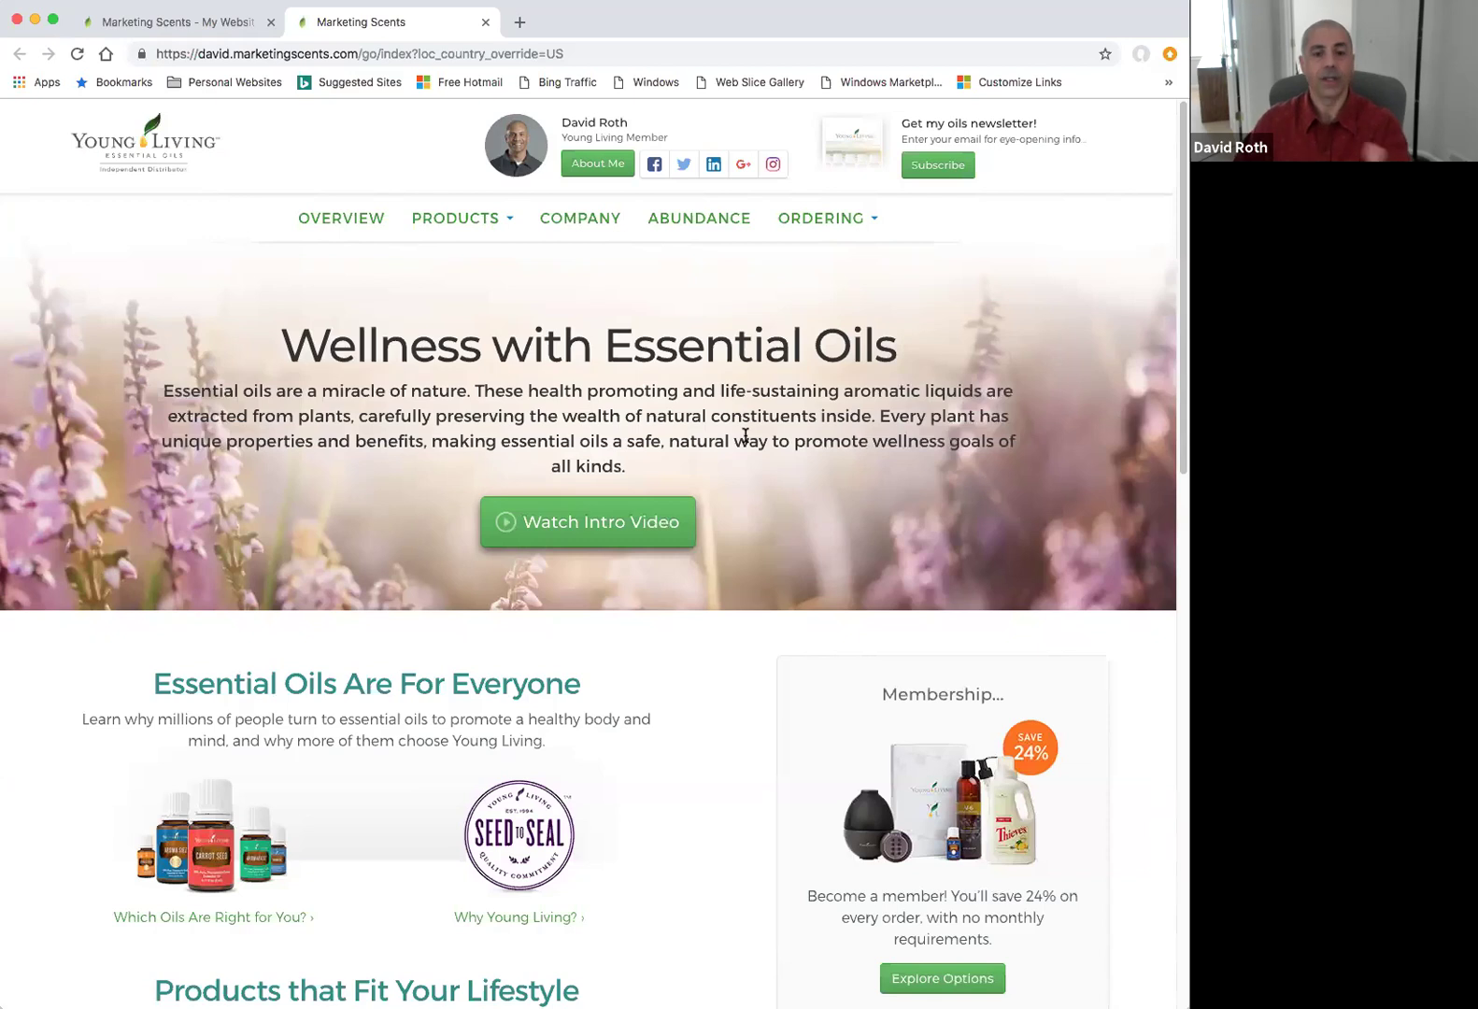
Reveal the homepage's PRODUCTS menu, listing categories from Everyday Oils to Slique System.
{"action": "mouse_move", "coordinate": [480, 219]}
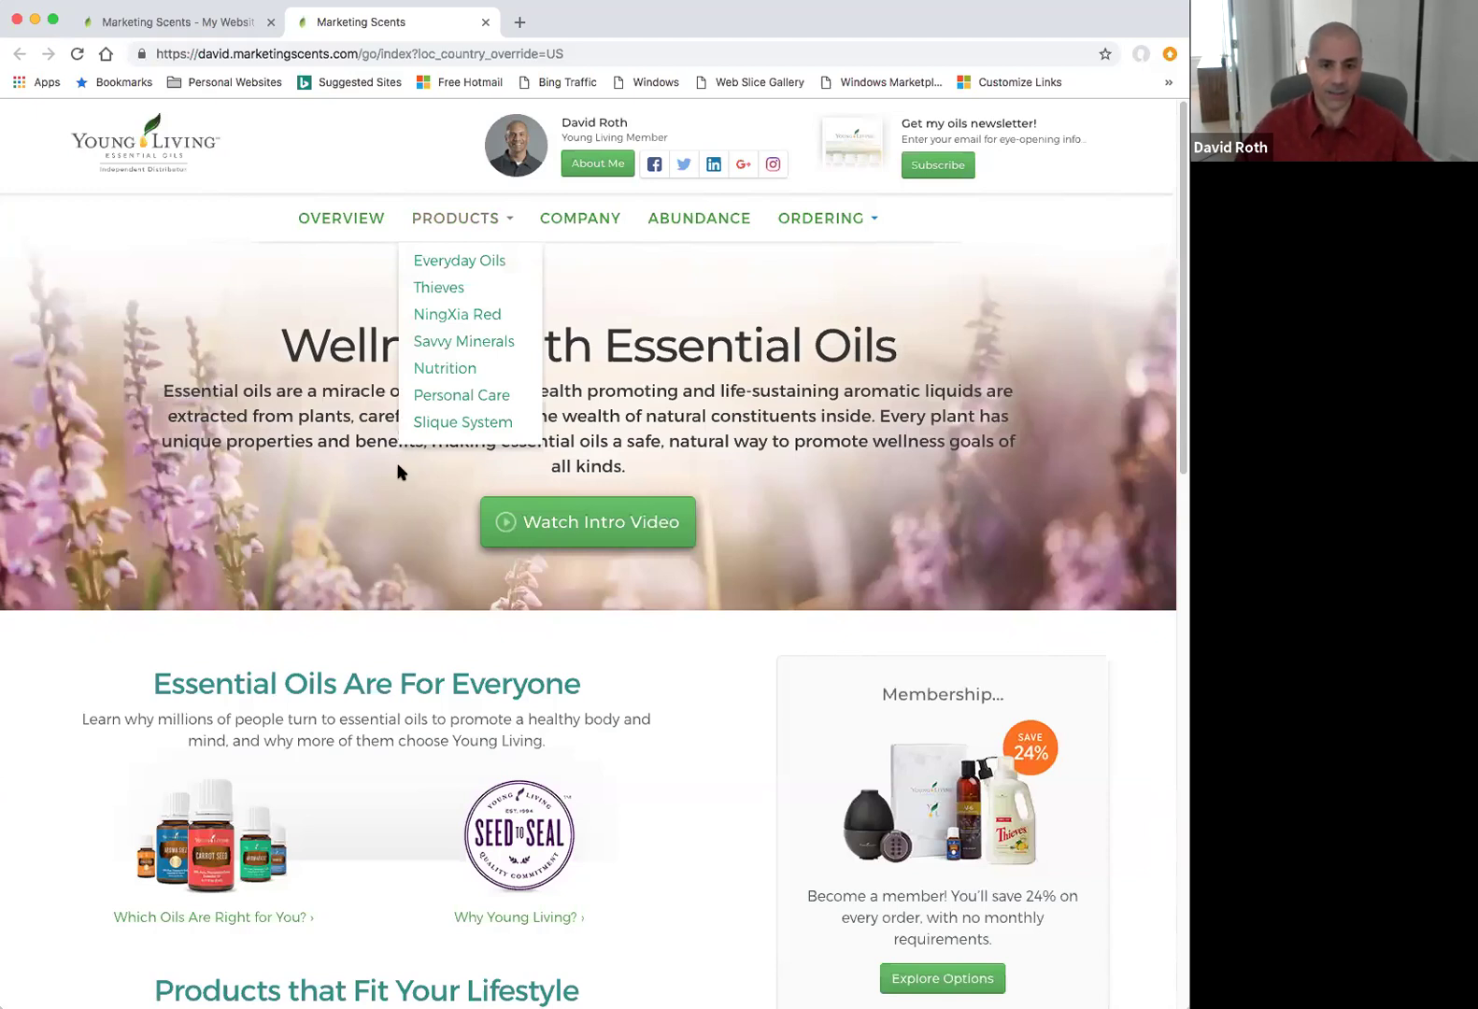
Browse the website's company, Abundance and Essential Rewards pages, then open Ordering Options.
{"action": "left_click", "coordinate": [570, 222]}
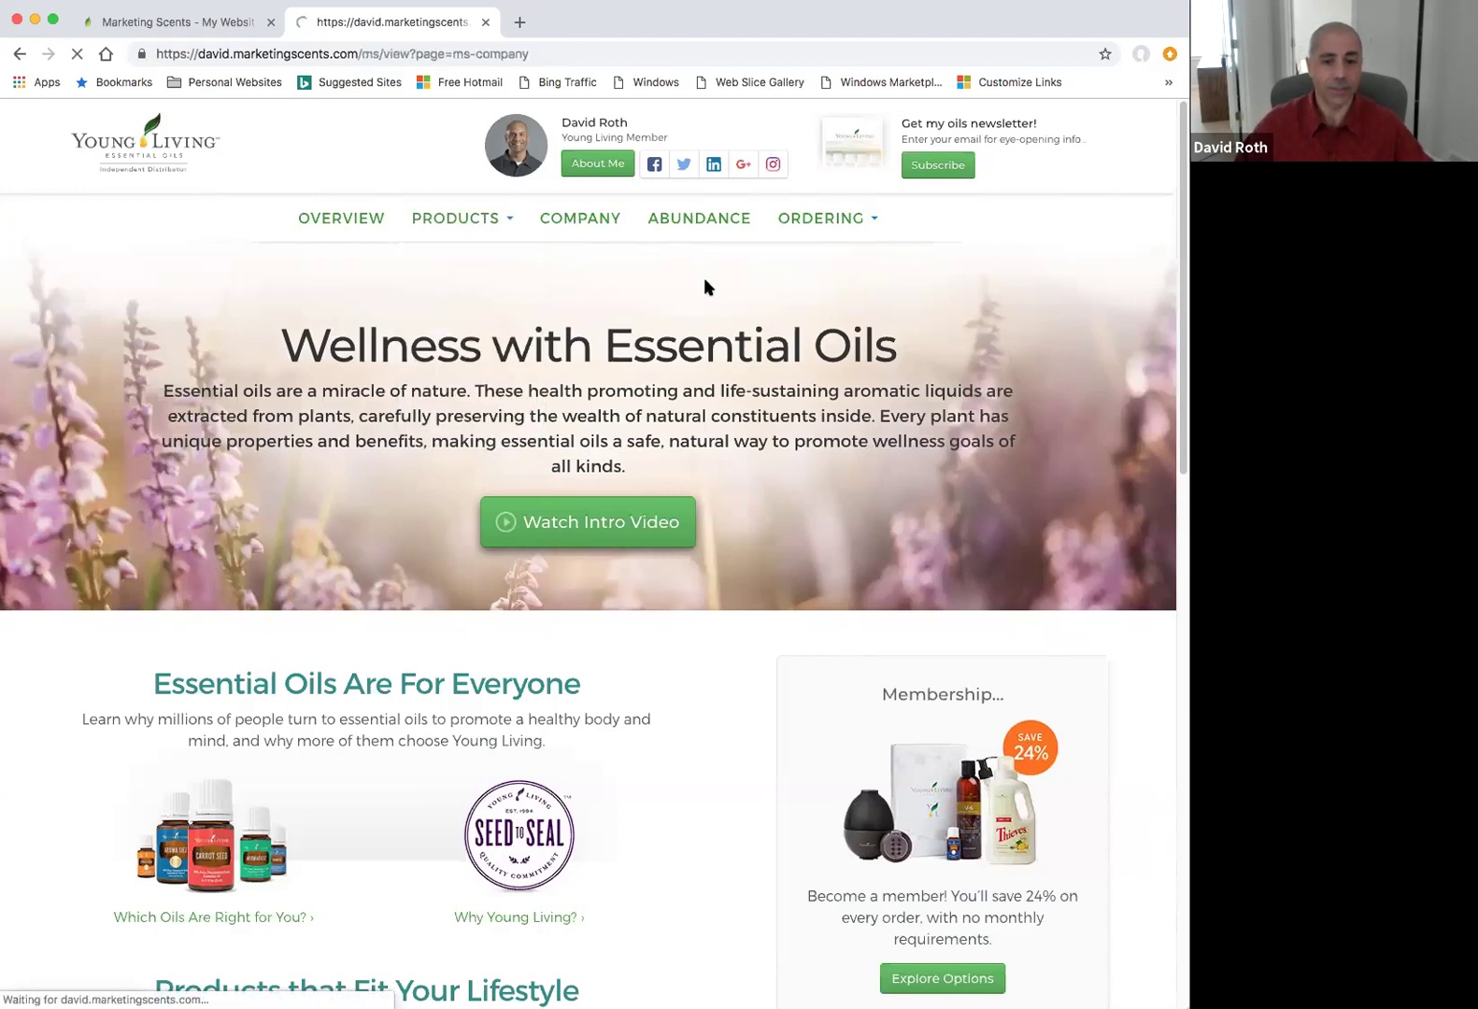
{"action": "left_click", "coordinate": [707, 224]}
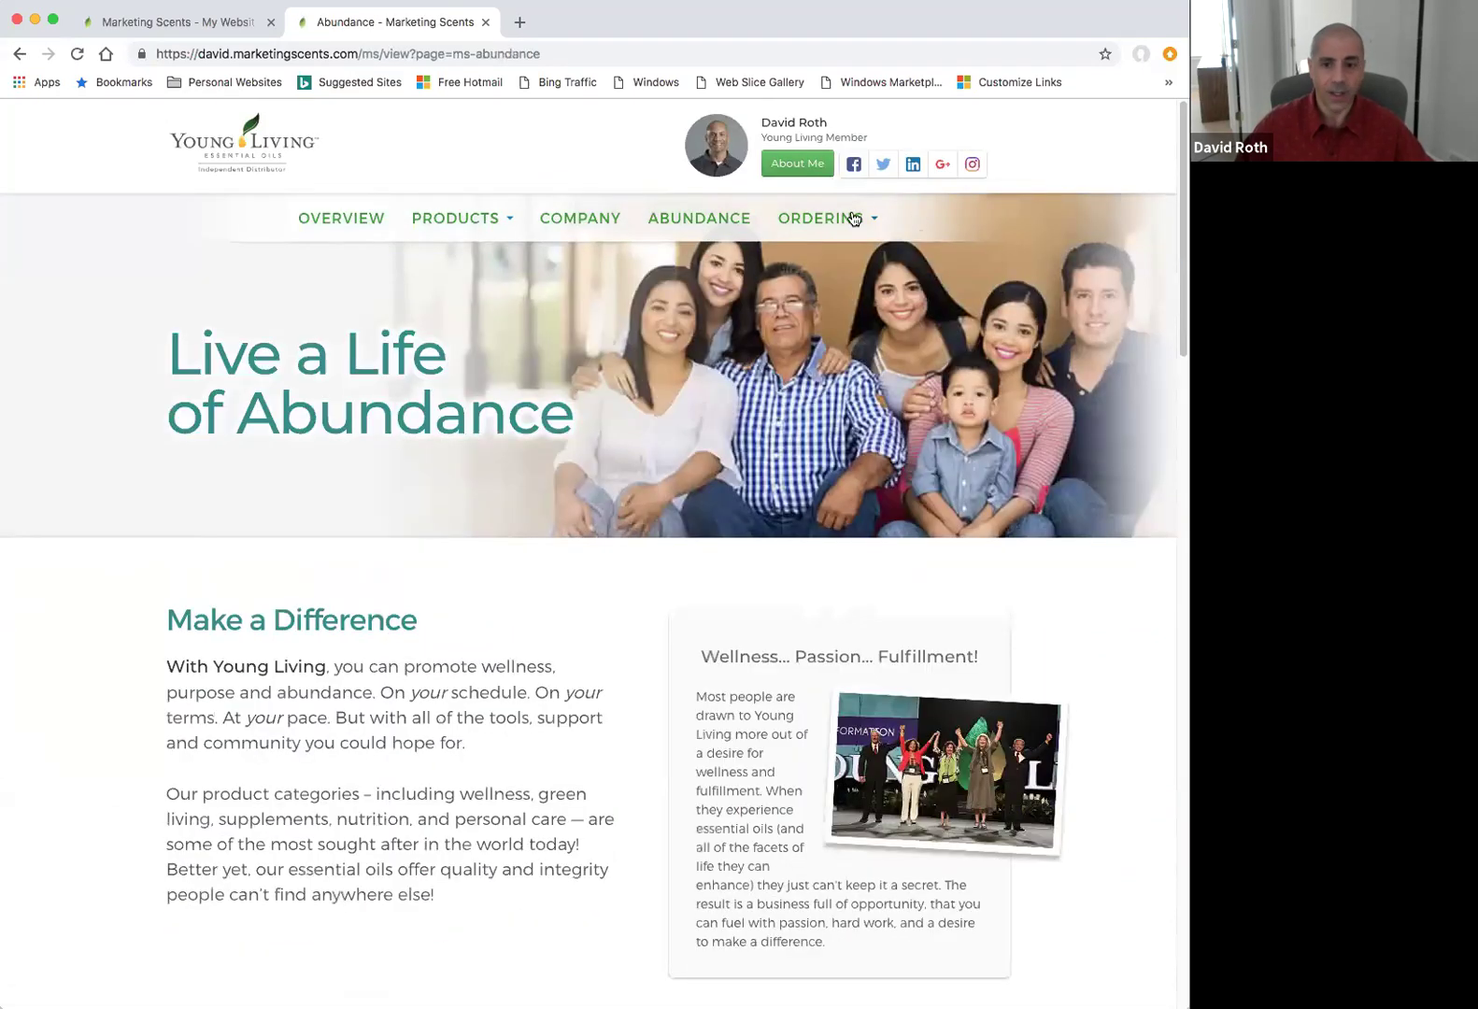
{"action": "mouse_move", "coordinate": [852, 219]}
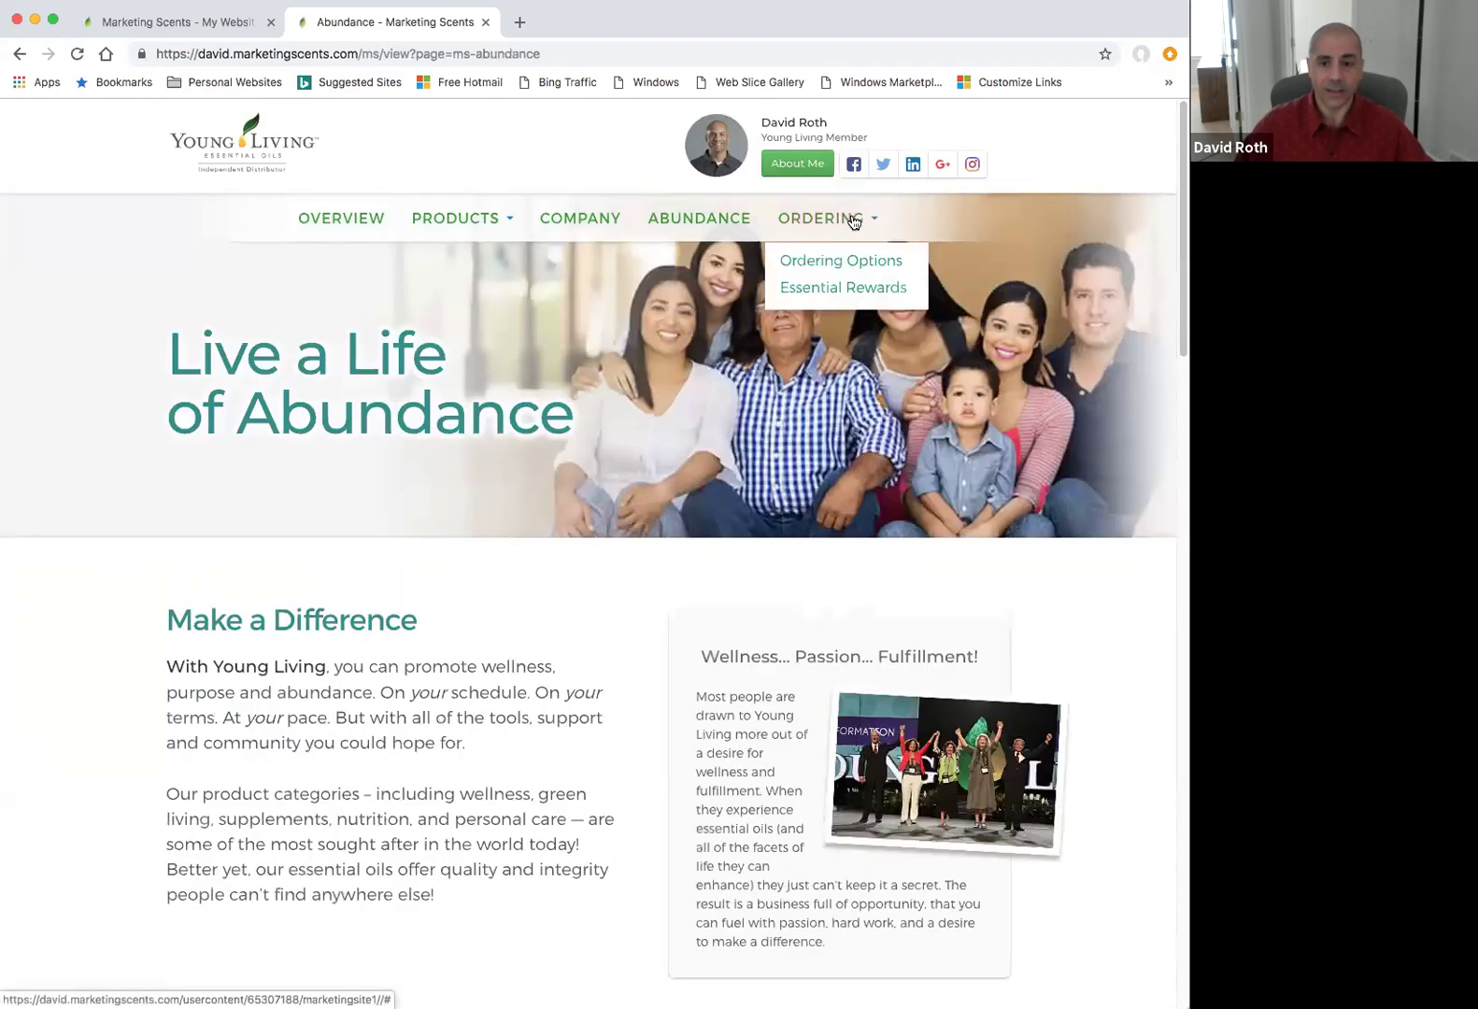
{"action": "left_click", "coordinate": [831, 287]}
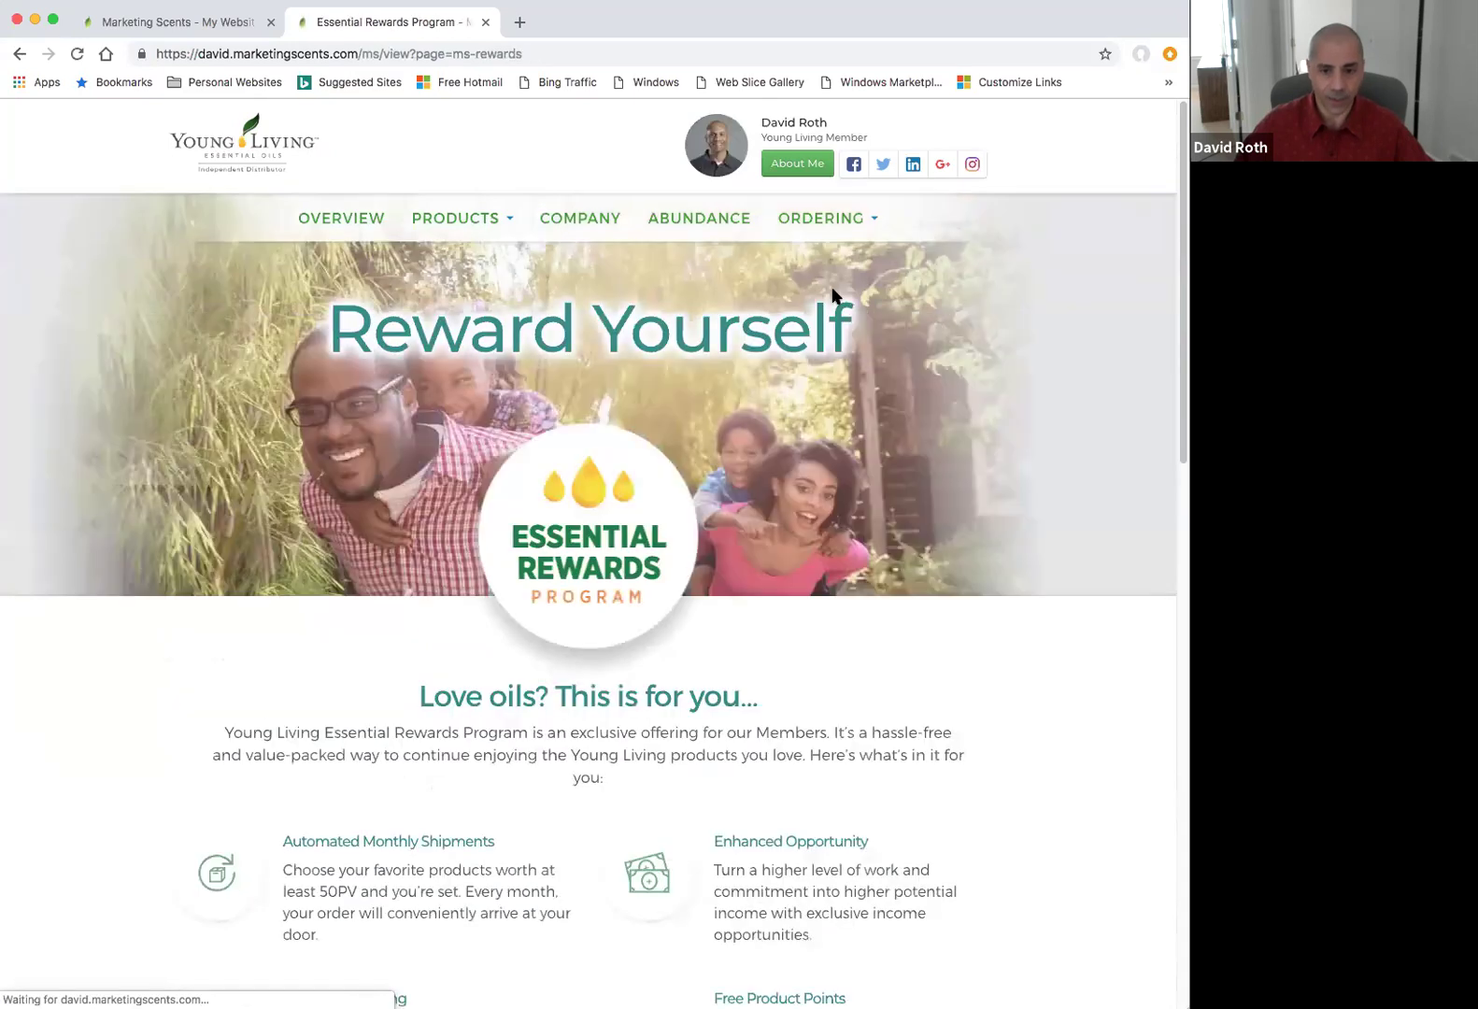
{"action": "mouse_move", "coordinate": [860, 217]}
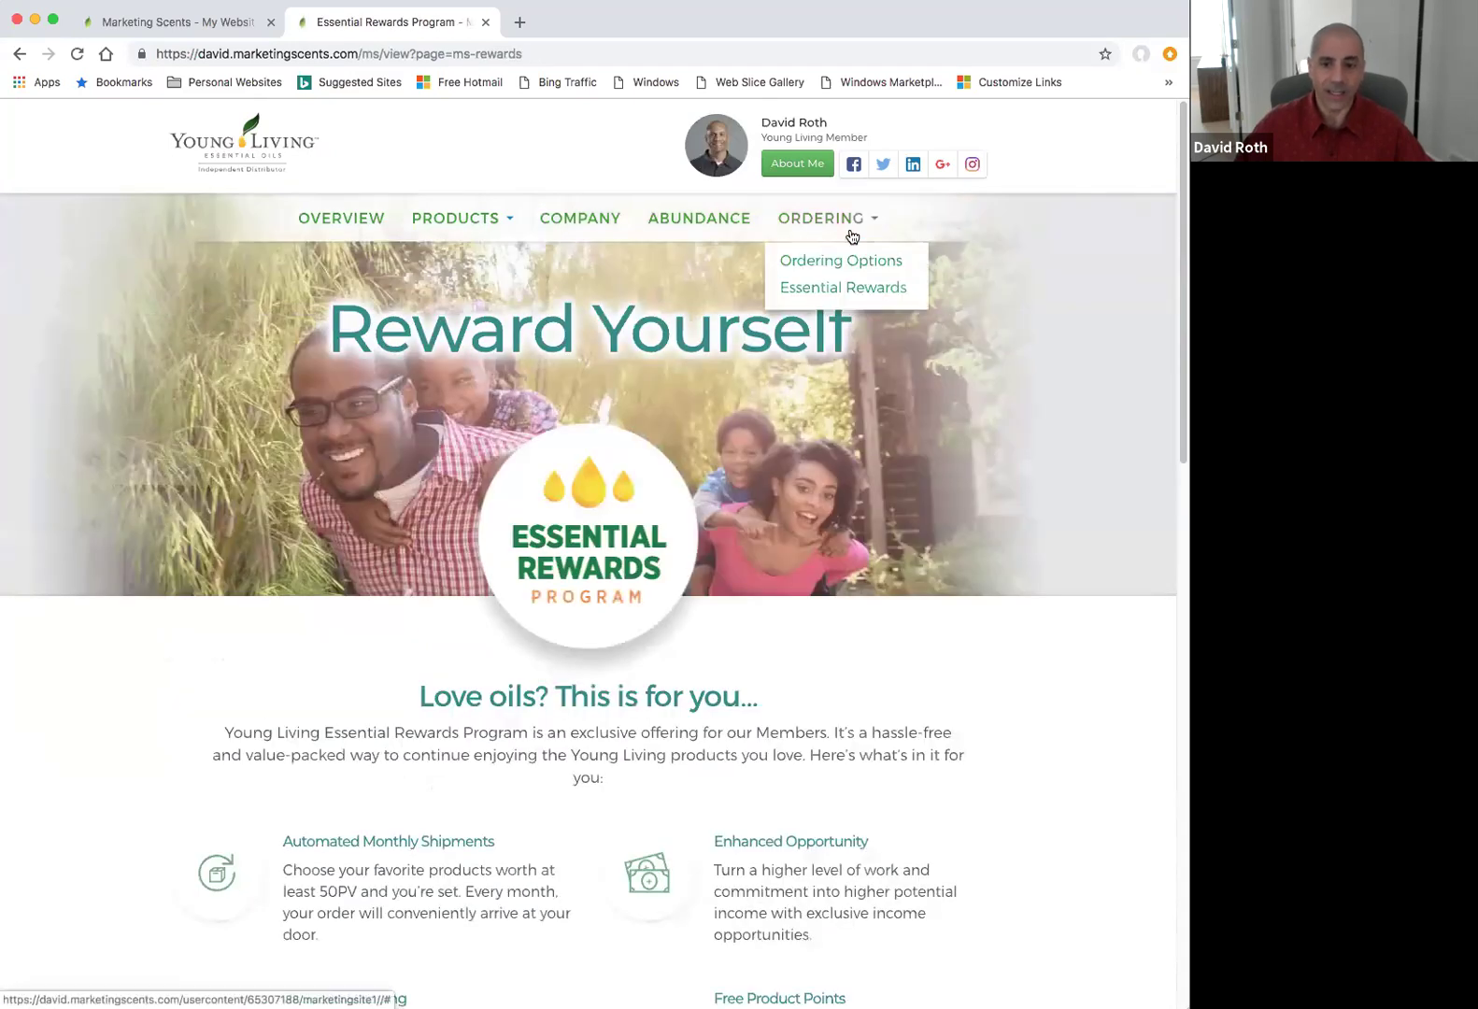
{"action": "left_click", "coordinate": [843, 255]}
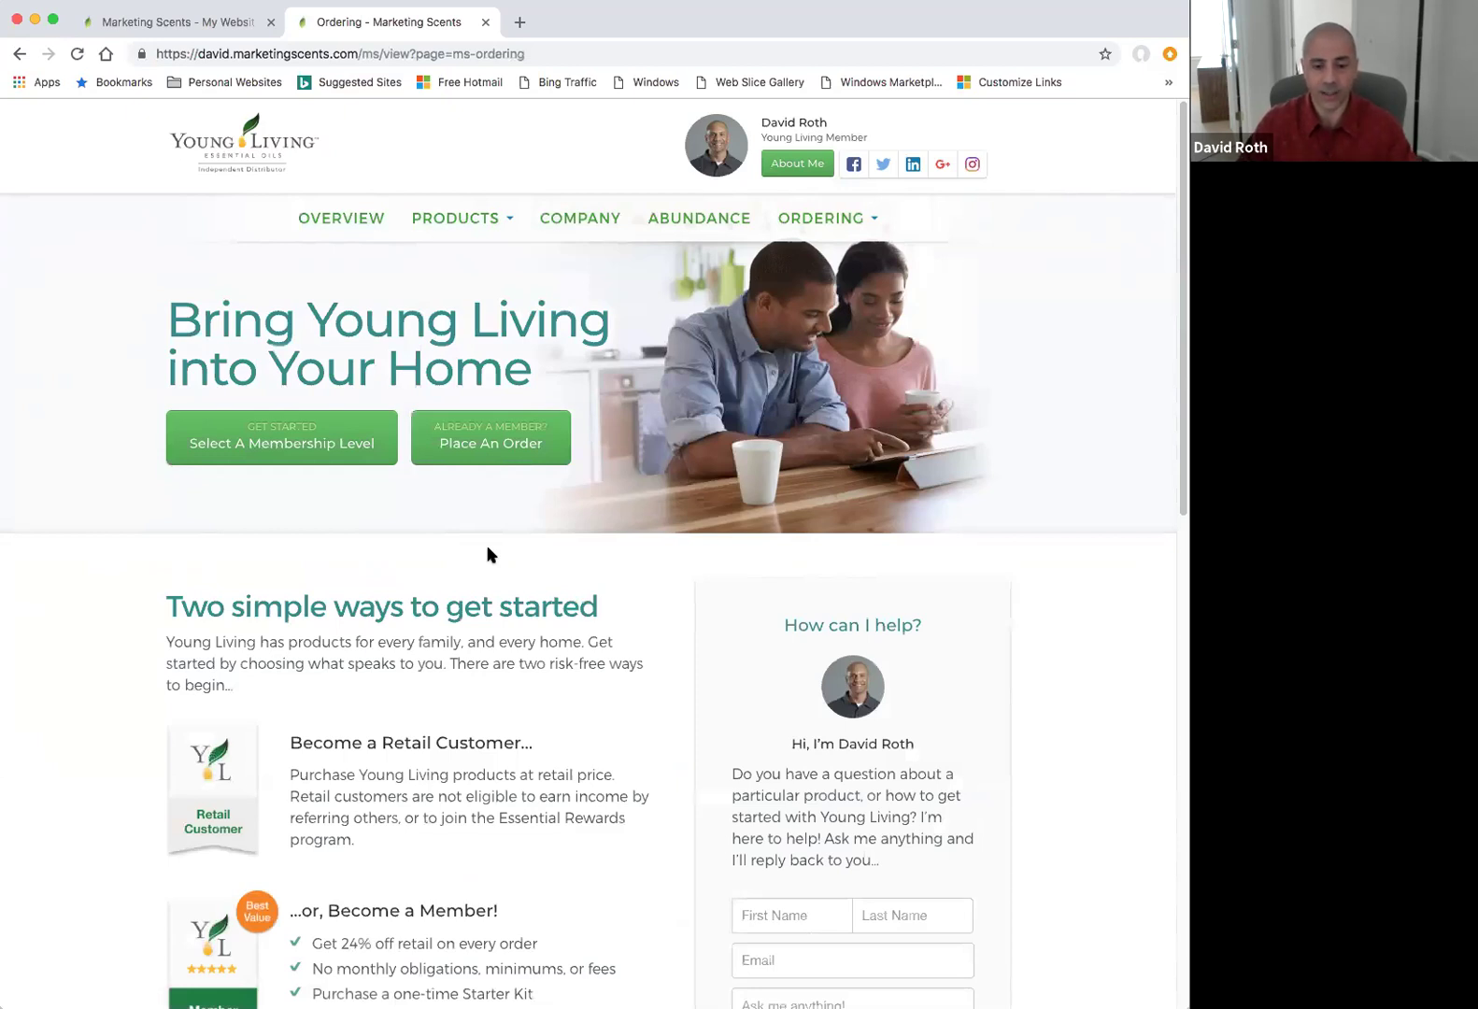
Scroll the Ordering page past the contact form to the one-time Starter Kit section.
{"action": "scroll", "coordinate": [475, 566], "scroll_direction": "down", "scroll_amount": 1}
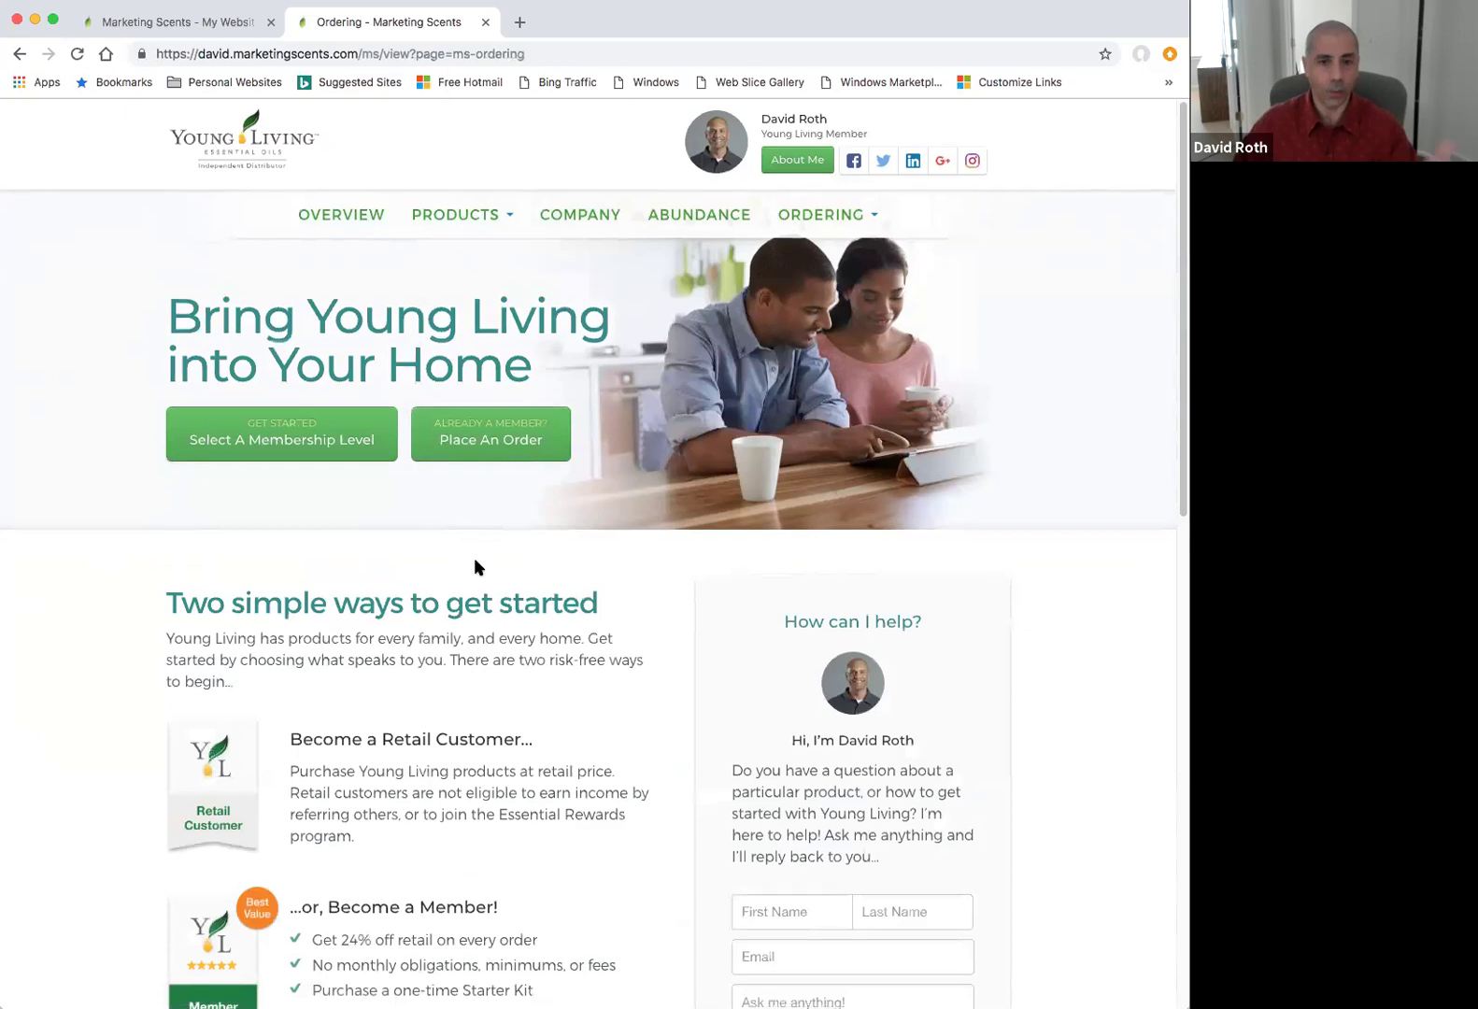
{"action": "scroll", "coordinate": [476, 565], "scroll_direction": "down", "scroll_amount": 5}
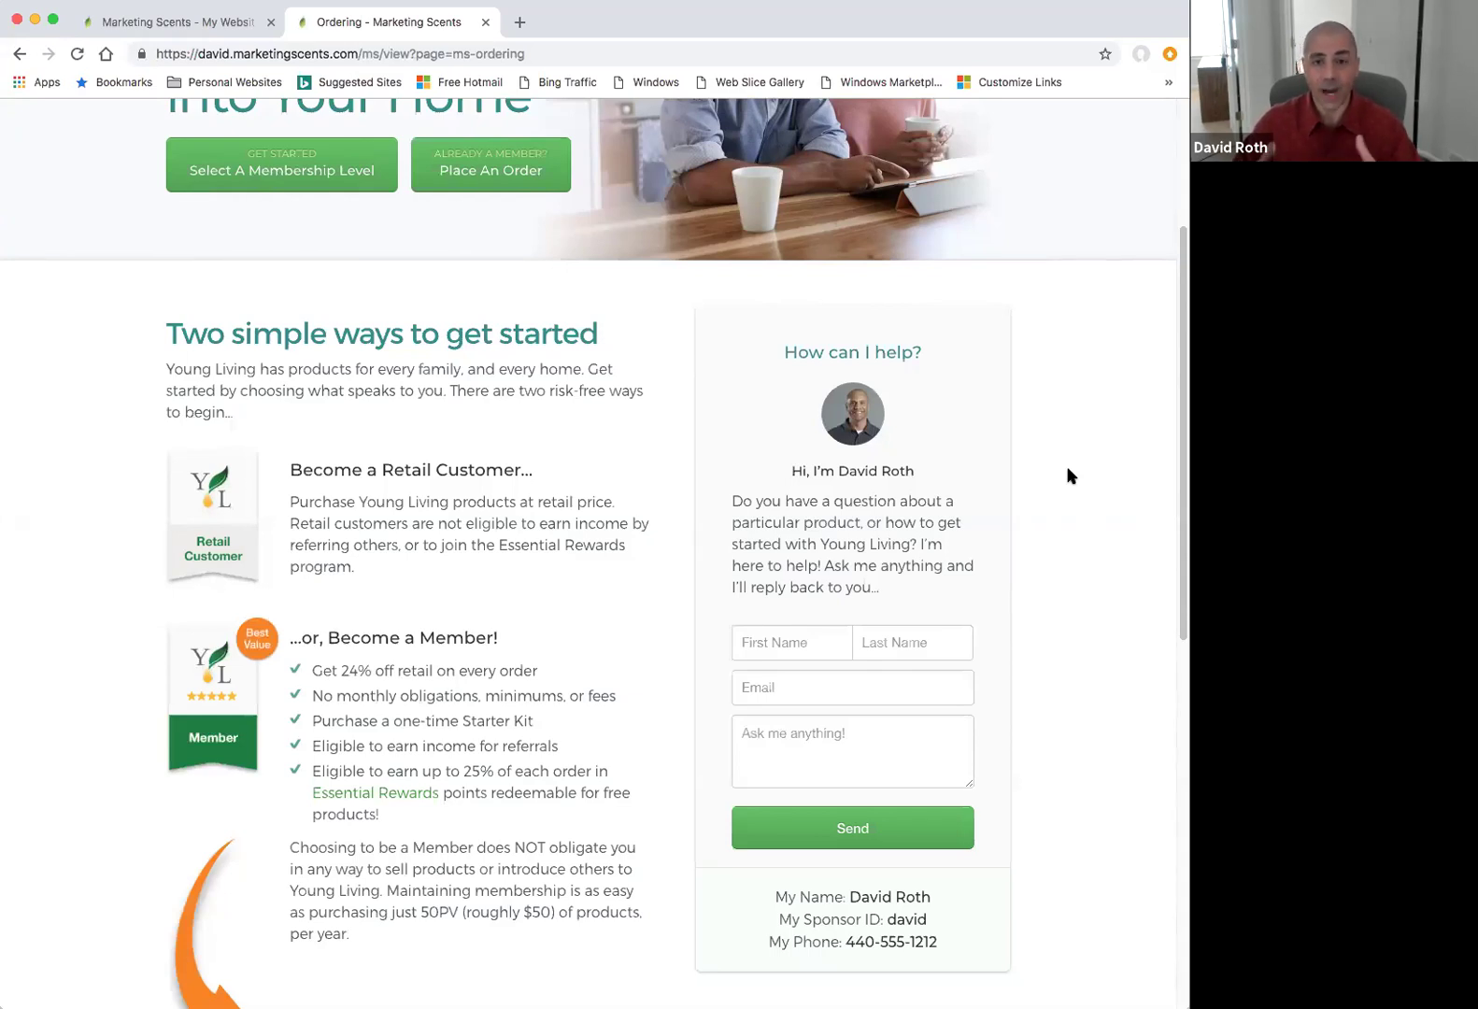
{"action": "scroll", "coordinate": [1070, 477], "scroll_direction": "down", "scroll_amount": 2}
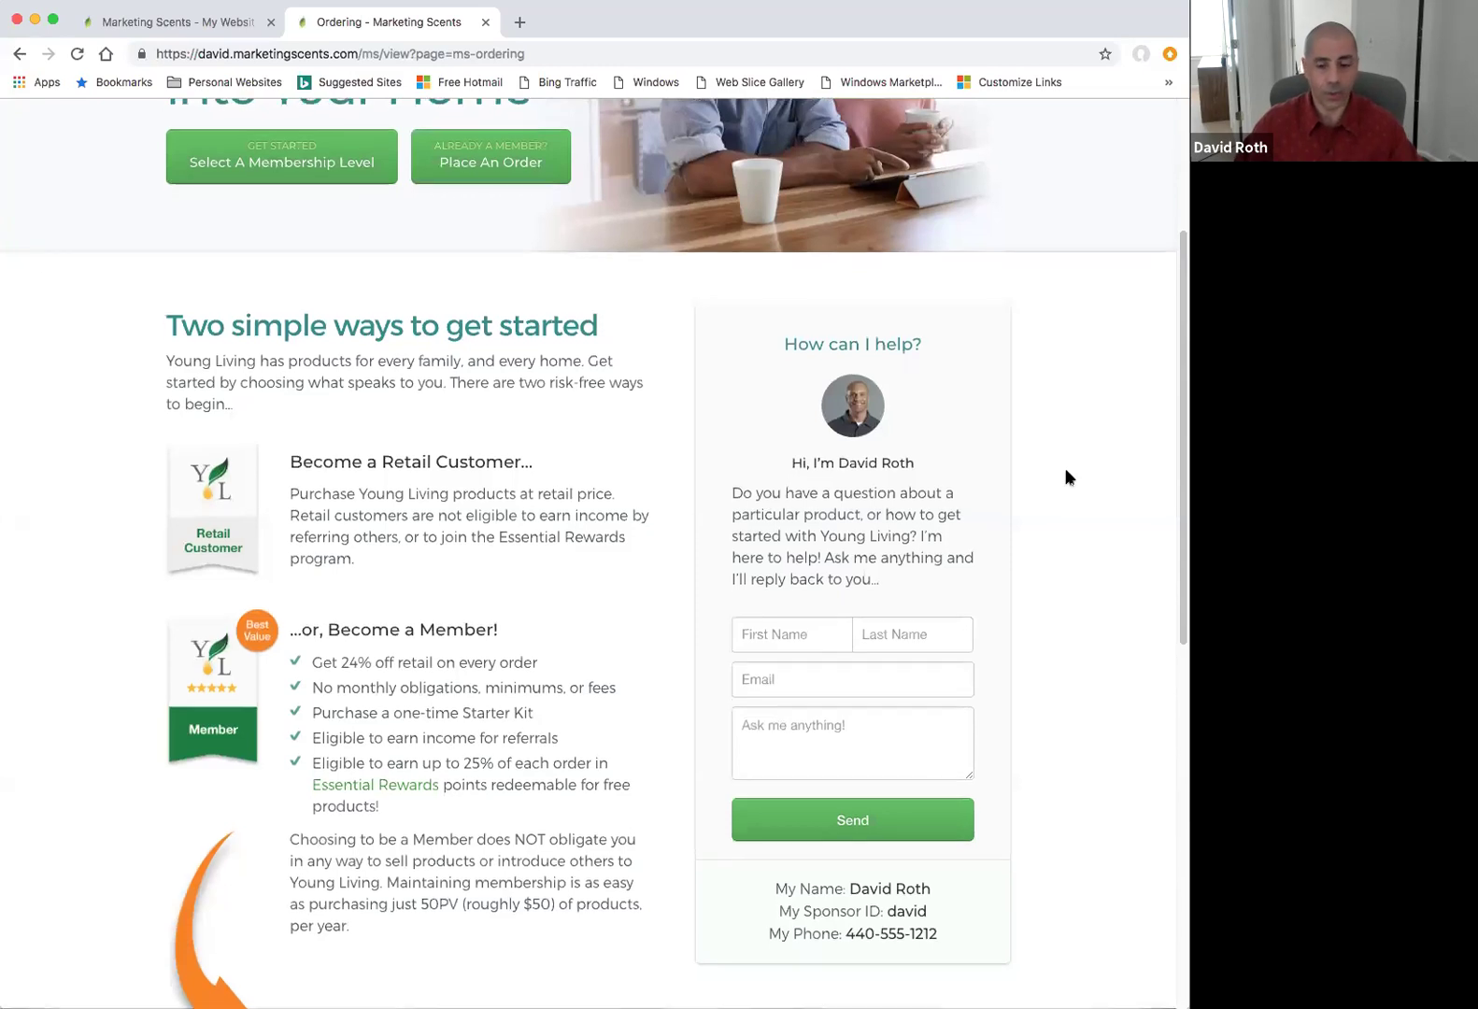
{"action": "scroll", "coordinate": [1069, 477], "scroll_direction": "down", "scroll_amount": 5}
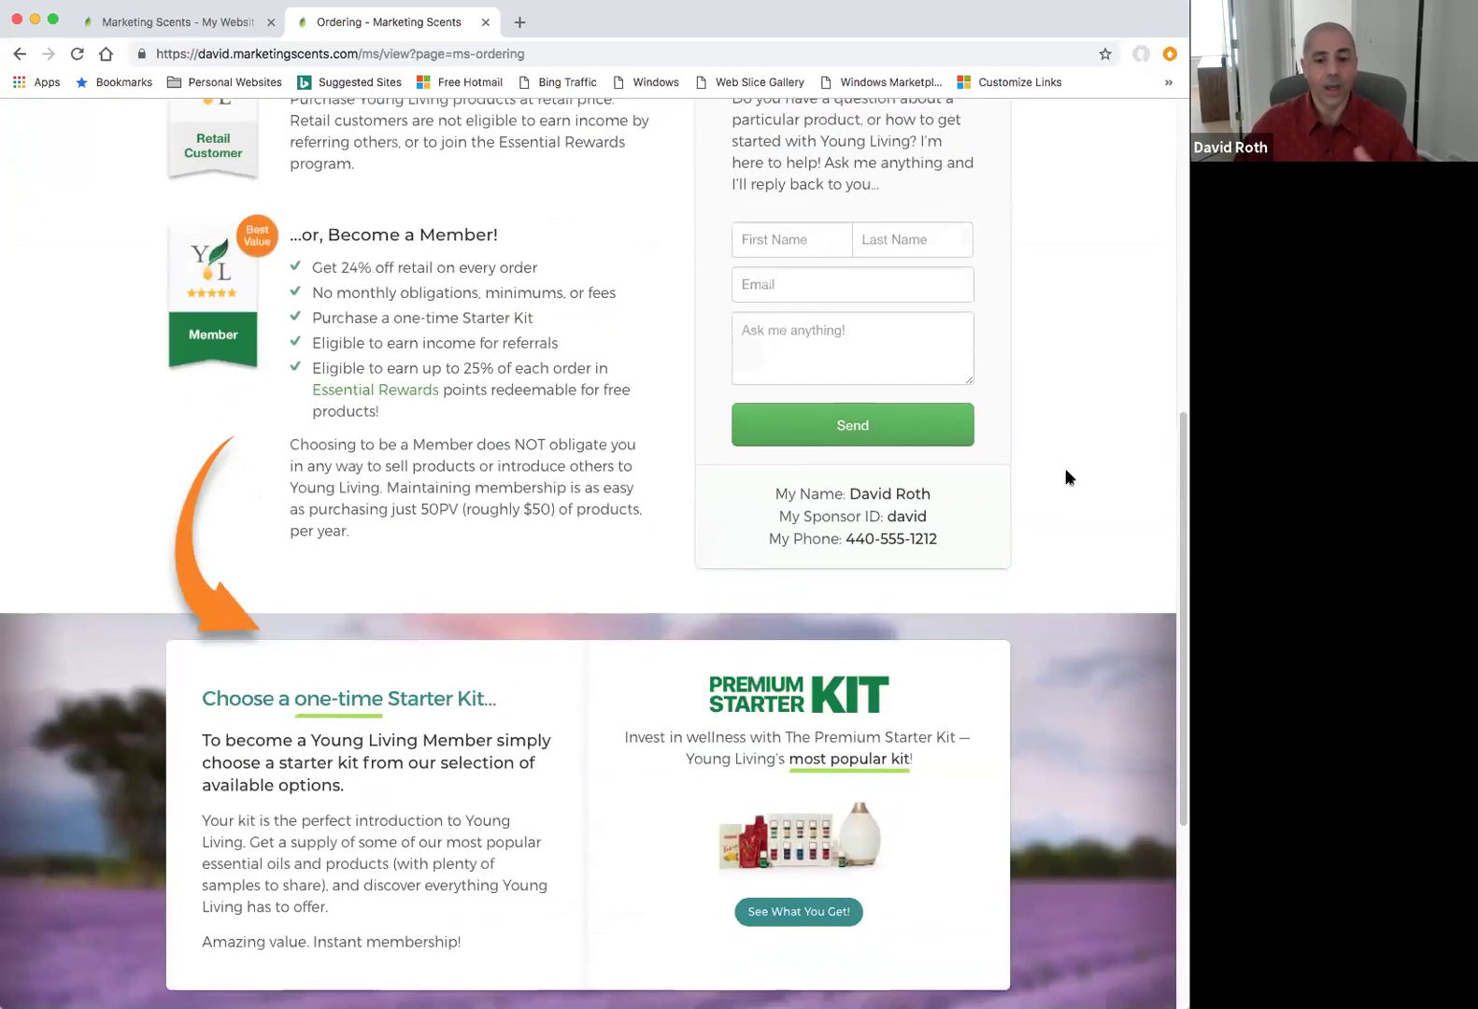
{"action": "scroll", "coordinate": [1065, 476], "scroll_direction": "down", "scroll_amount": 1}
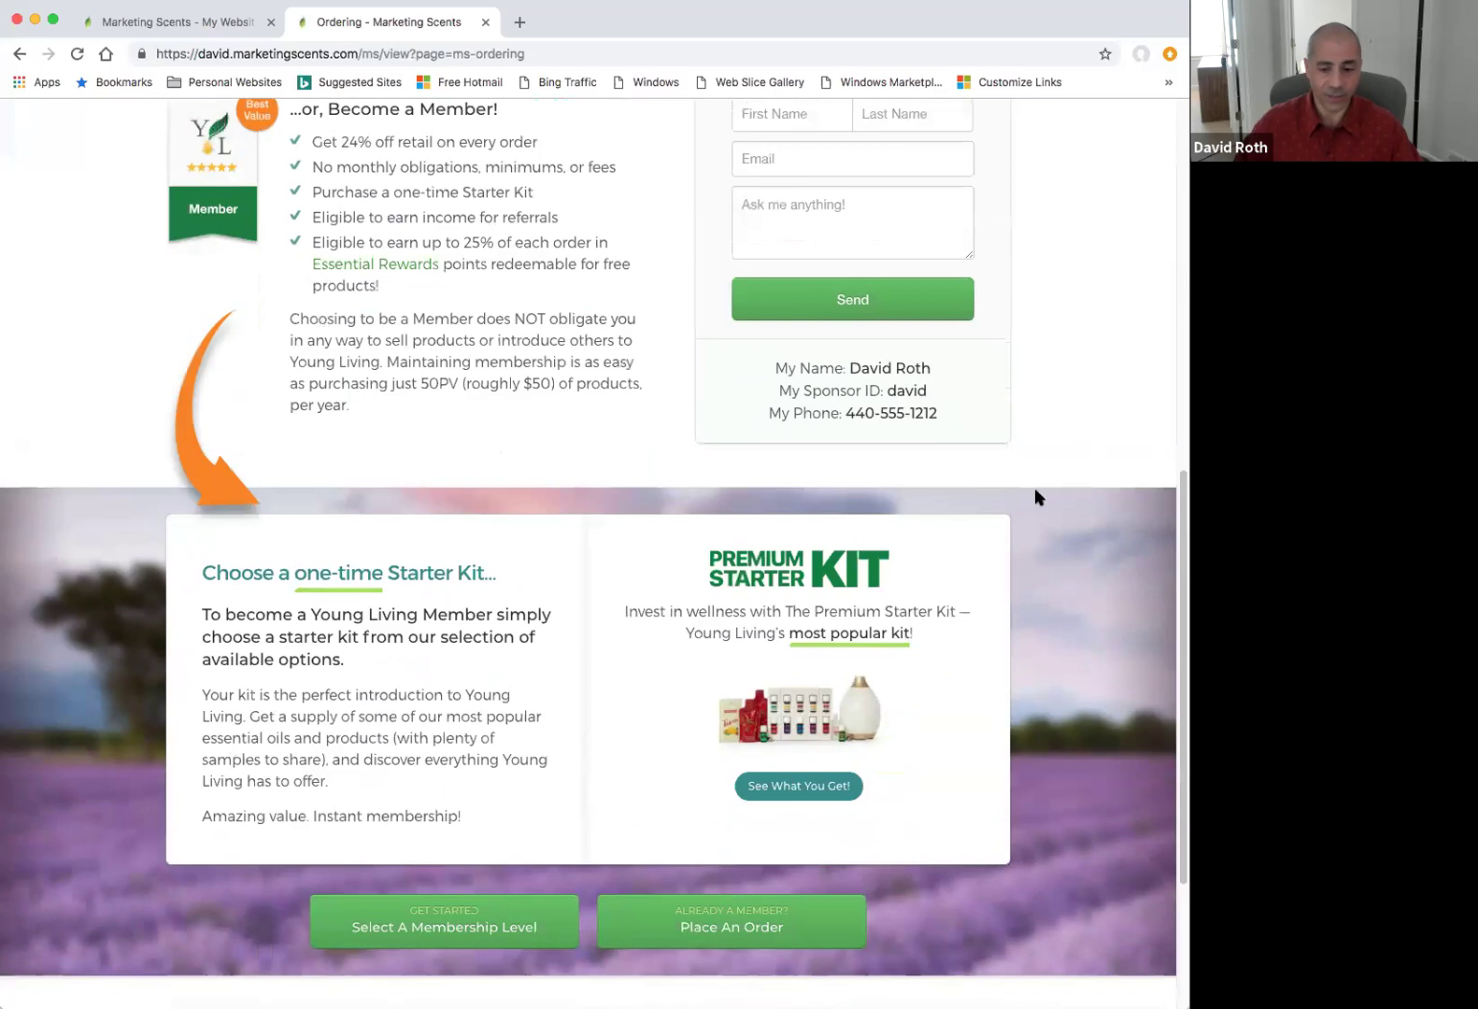
Review the Premium Starter Kit contents, then close the Ordering page to return to the back office.
{"action": "left_click", "coordinate": [811, 787]}
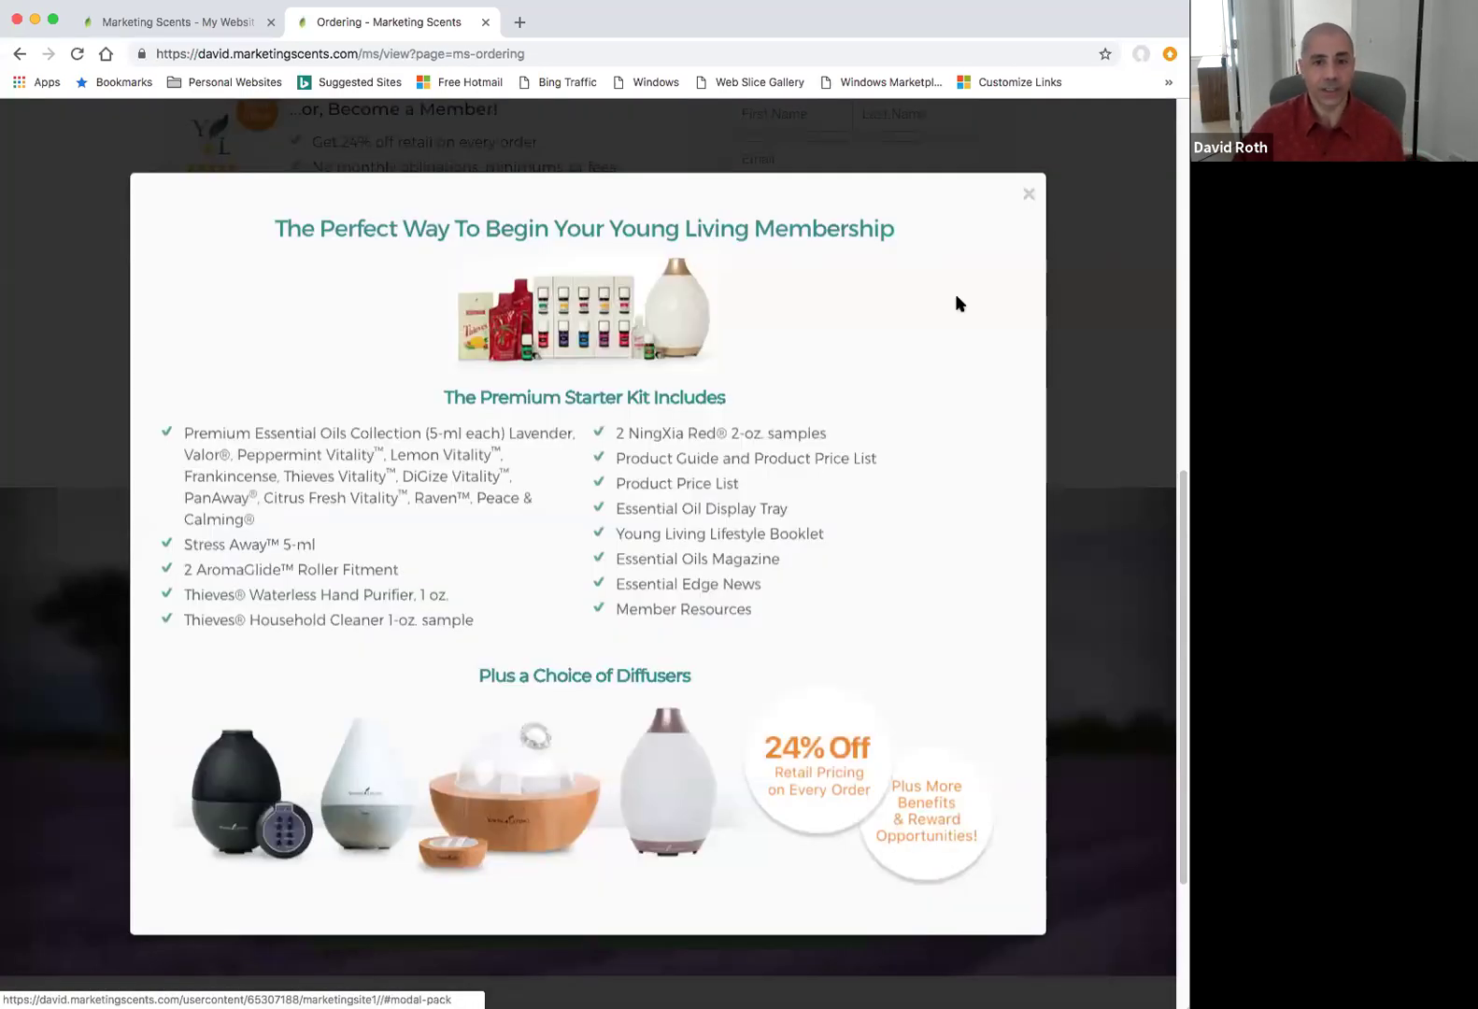
{"action": "left_click", "coordinate": [1026, 198]}
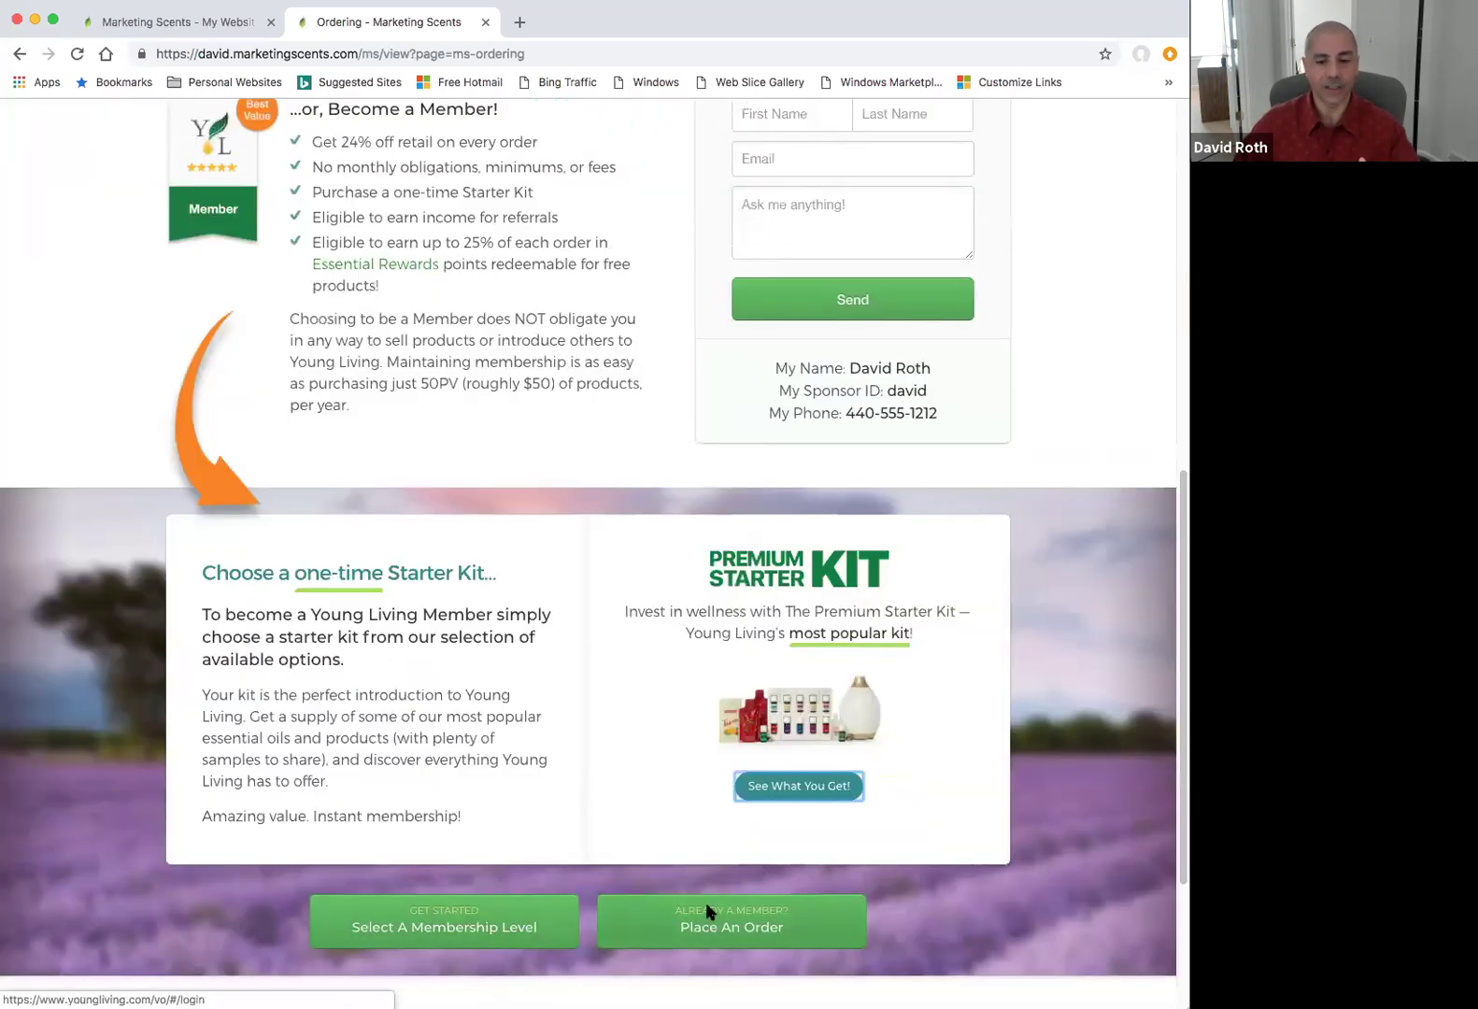
{"action": "scroll", "coordinate": [624, 642], "scroll_direction": "up", "scroll_amount": 2}
{"action": "scroll", "coordinate": [620, 639], "scroll_direction": "up", "scroll_amount": 10}
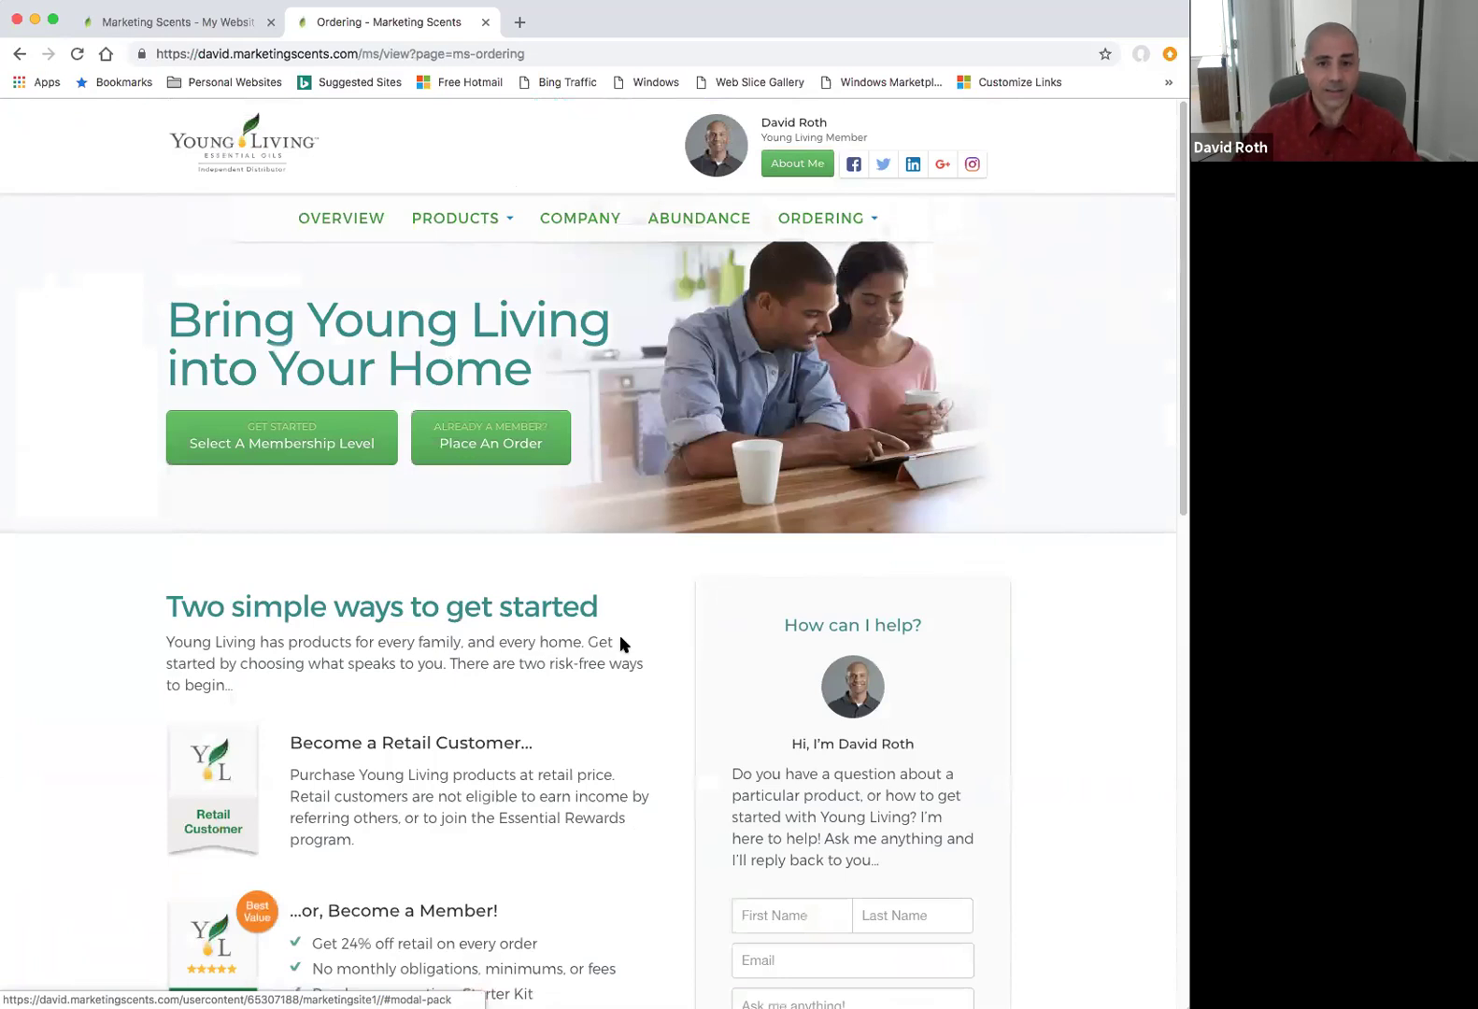
{"action": "left_click", "coordinate": [485, 21]}
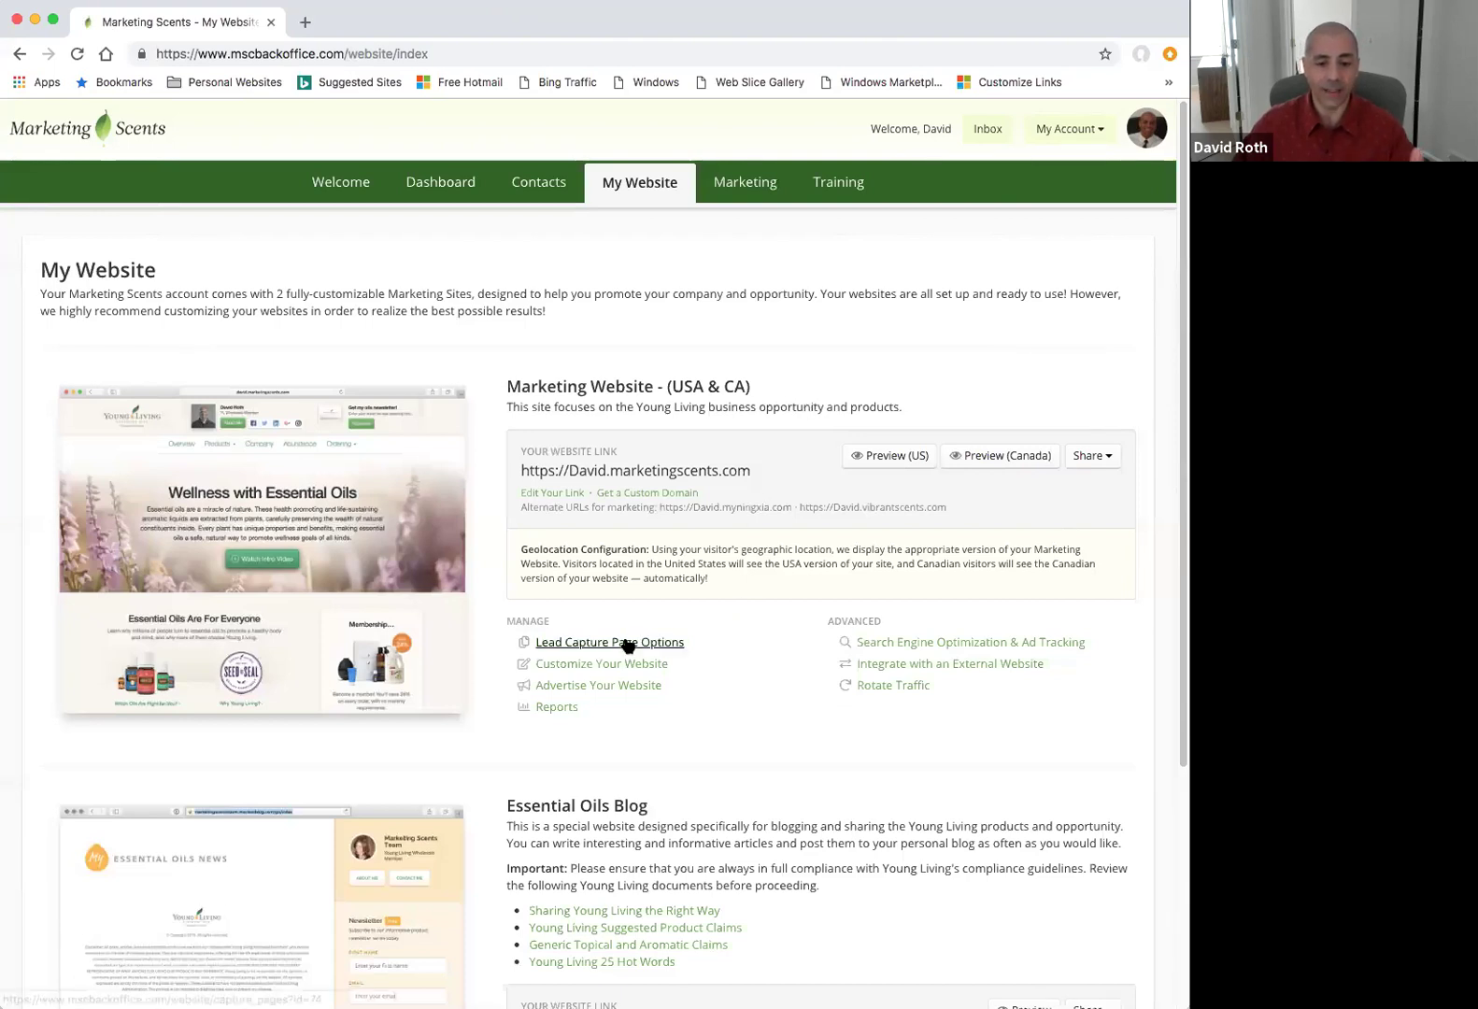
Open Lead Capture Page Options and scroll the template list down to NingXia Red.
{"action": "left_click", "coordinate": [627, 644]}
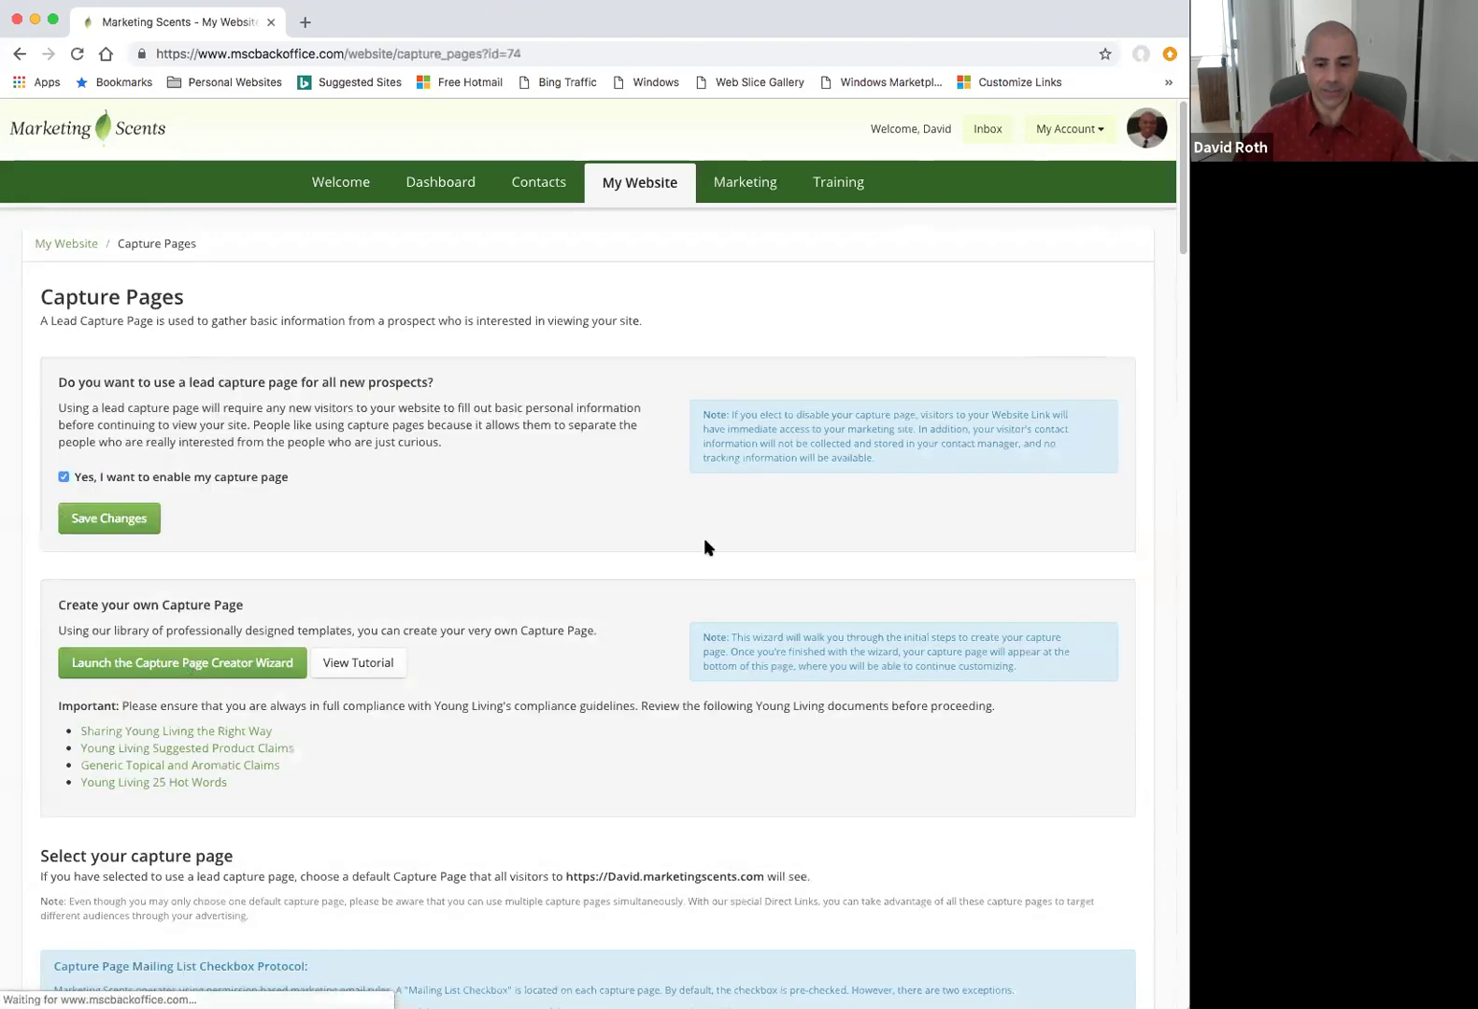
{"action": "scroll", "coordinate": [696, 548], "scroll_direction": "down", "scroll_amount": 3}
{"action": "scroll", "coordinate": [691, 546], "scroll_direction": "down", "scroll_amount": 1}
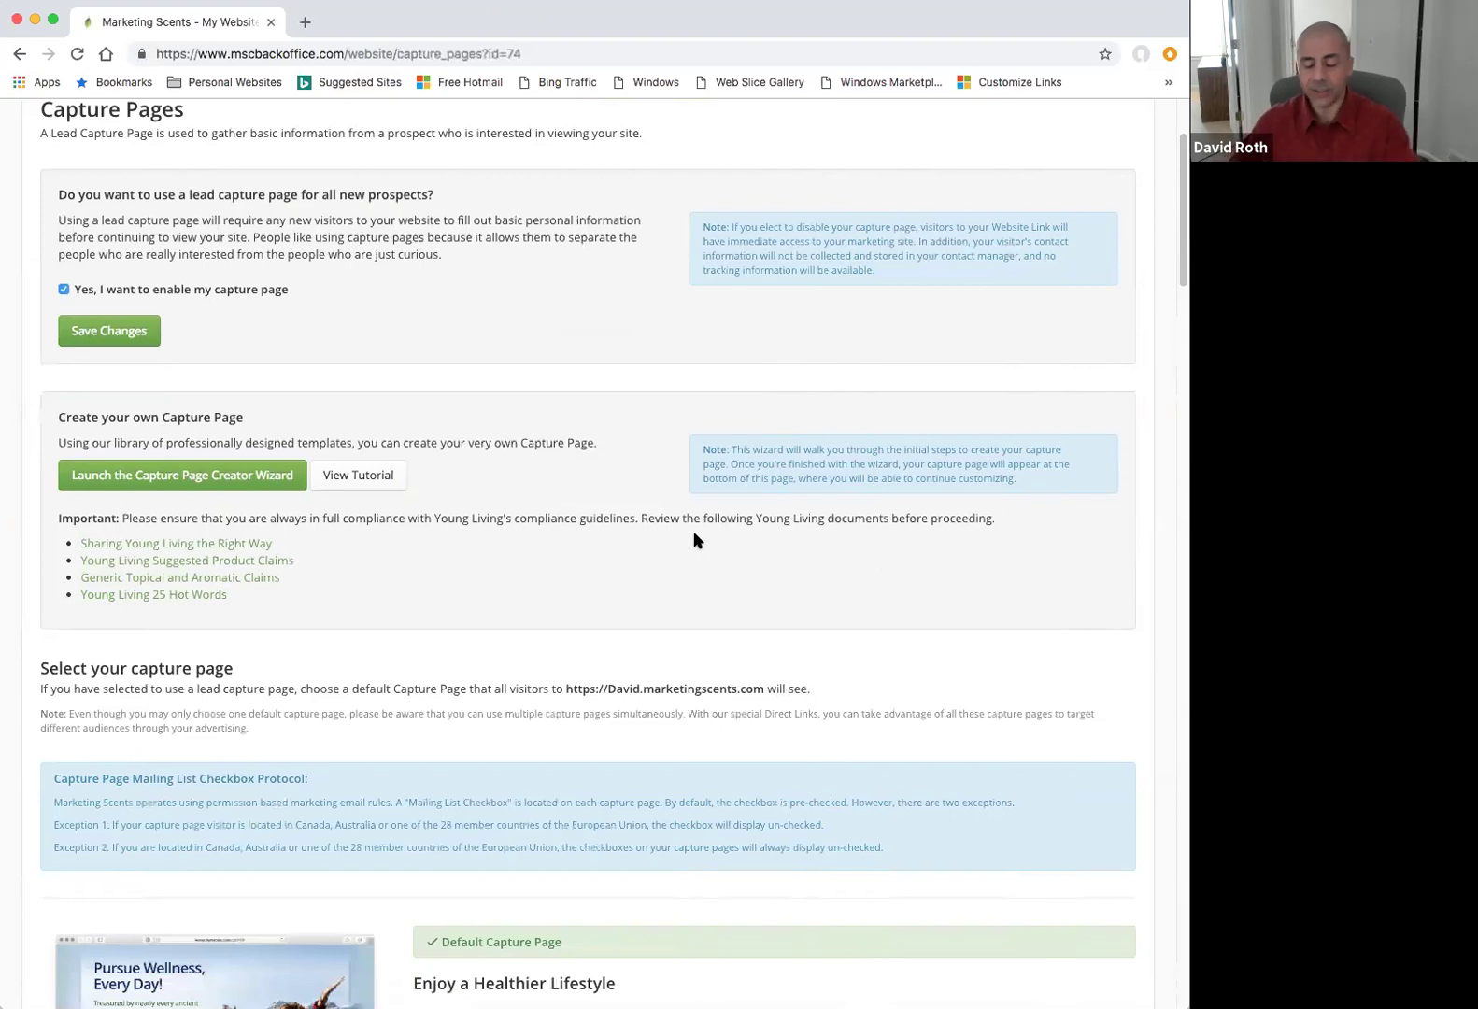
{"action": "scroll", "coordinate": [738, 644], "scroll_direction": "down", "scroll_amount": 3}
{"action": "scroll", "coordinate": [721, 635], "scroll_direction": "down", "scroll_amount": 10}
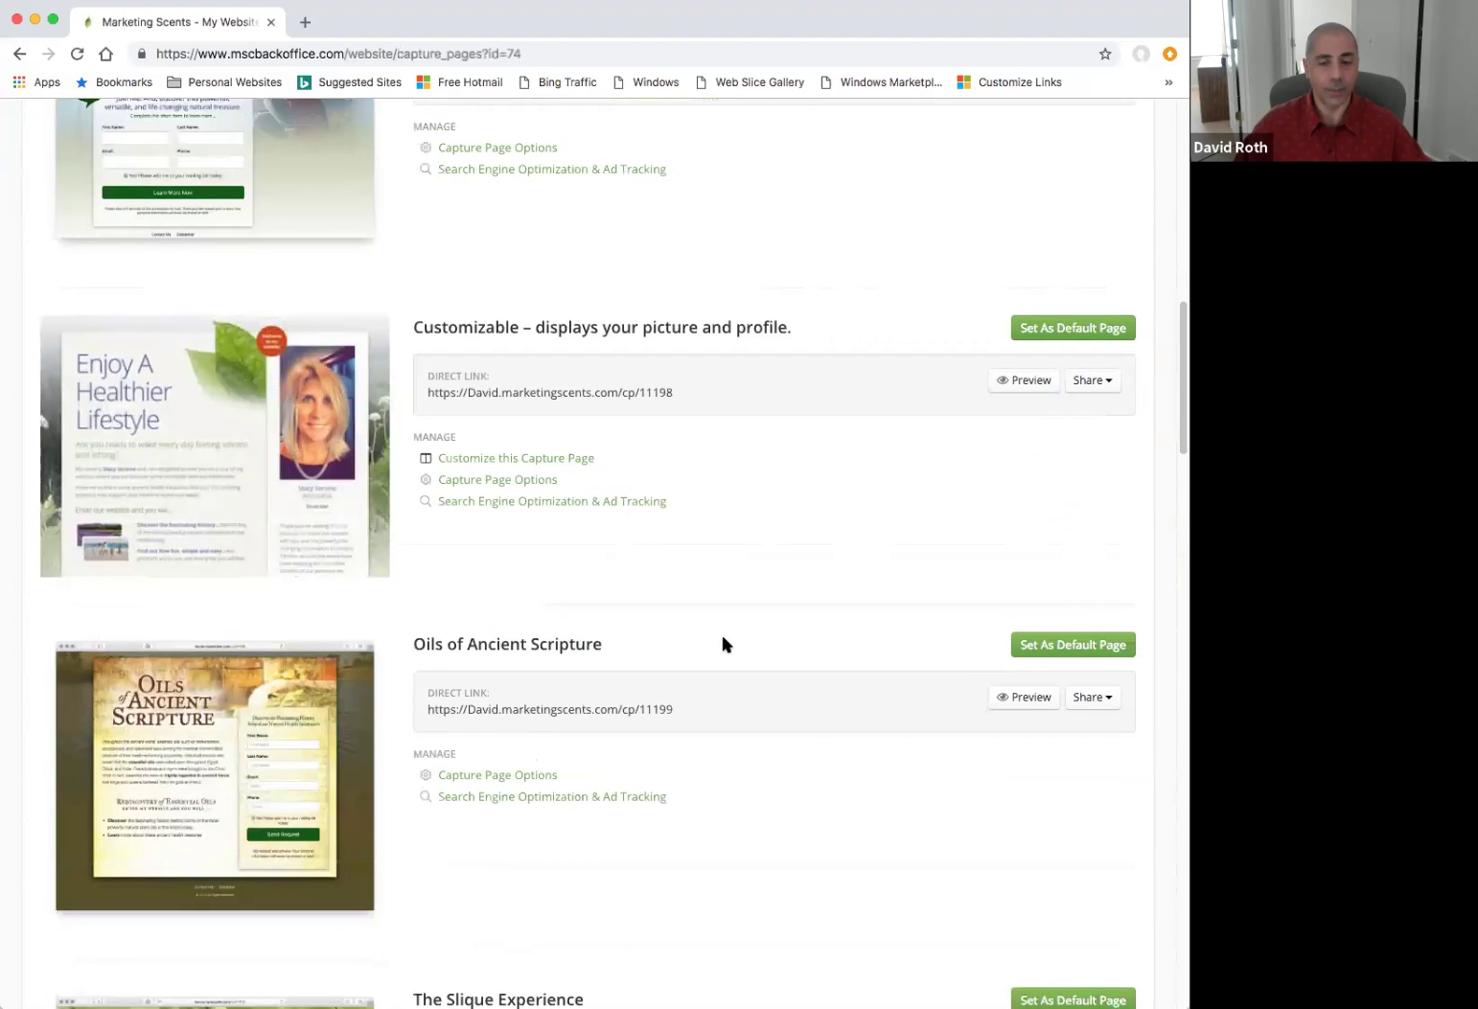
{"action": "scroll", "coordinate": [721, 634], "scroll_direction": "down", "scroll_amount": 6}
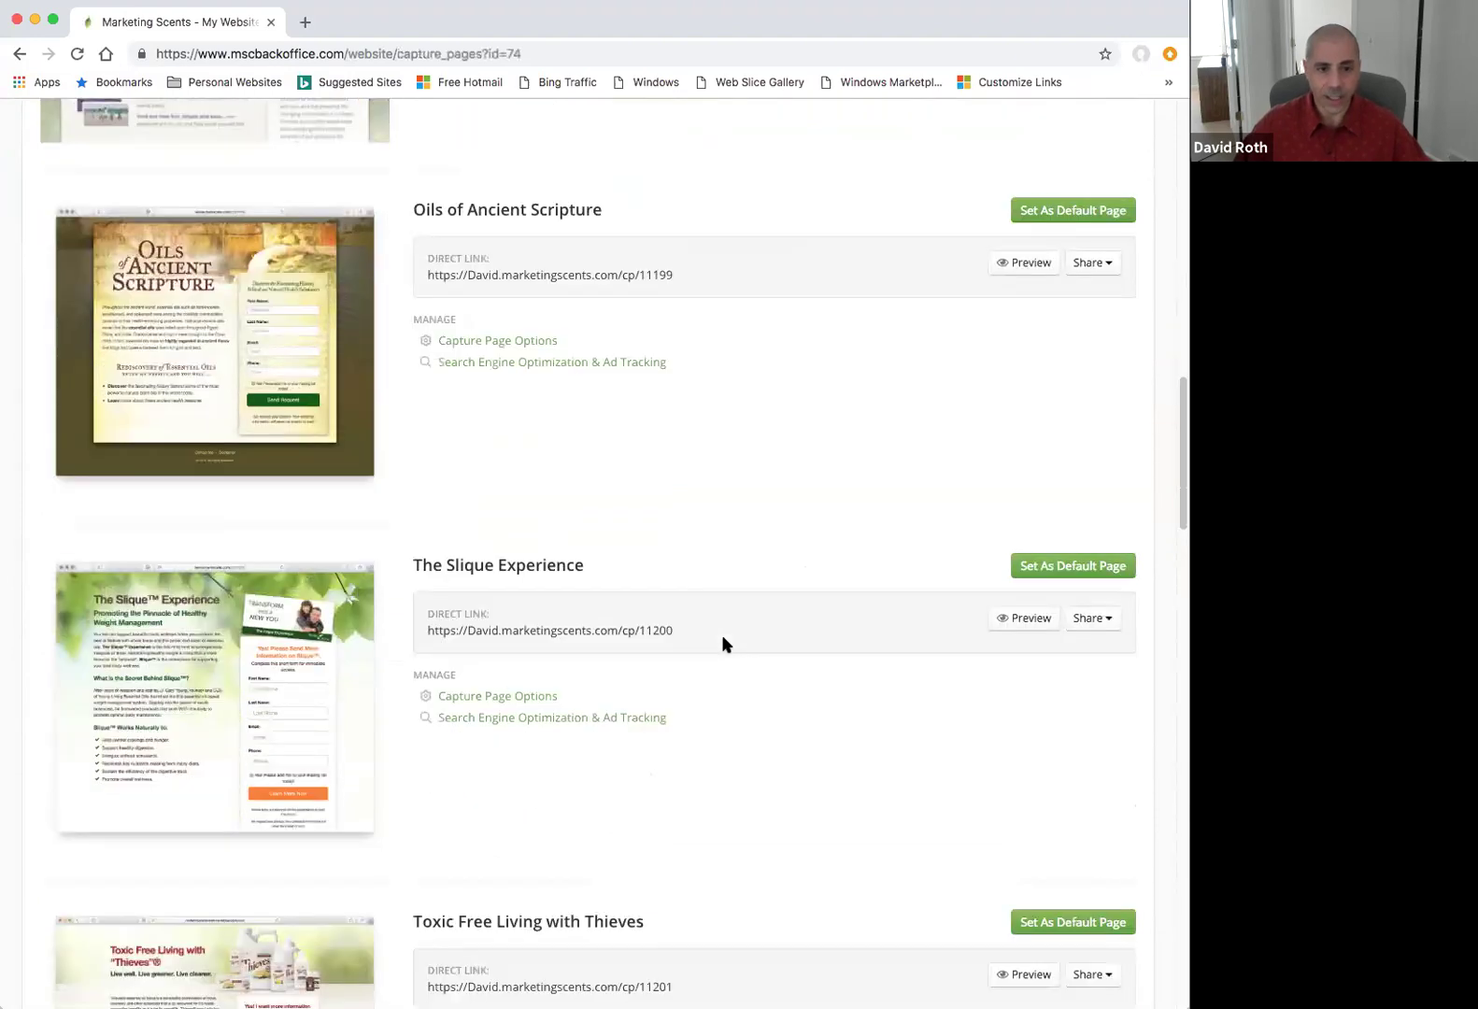
{"action": "scroll", "coordinate": [721, 634], "scroll_direction": "down", "scroll_amount": 3}
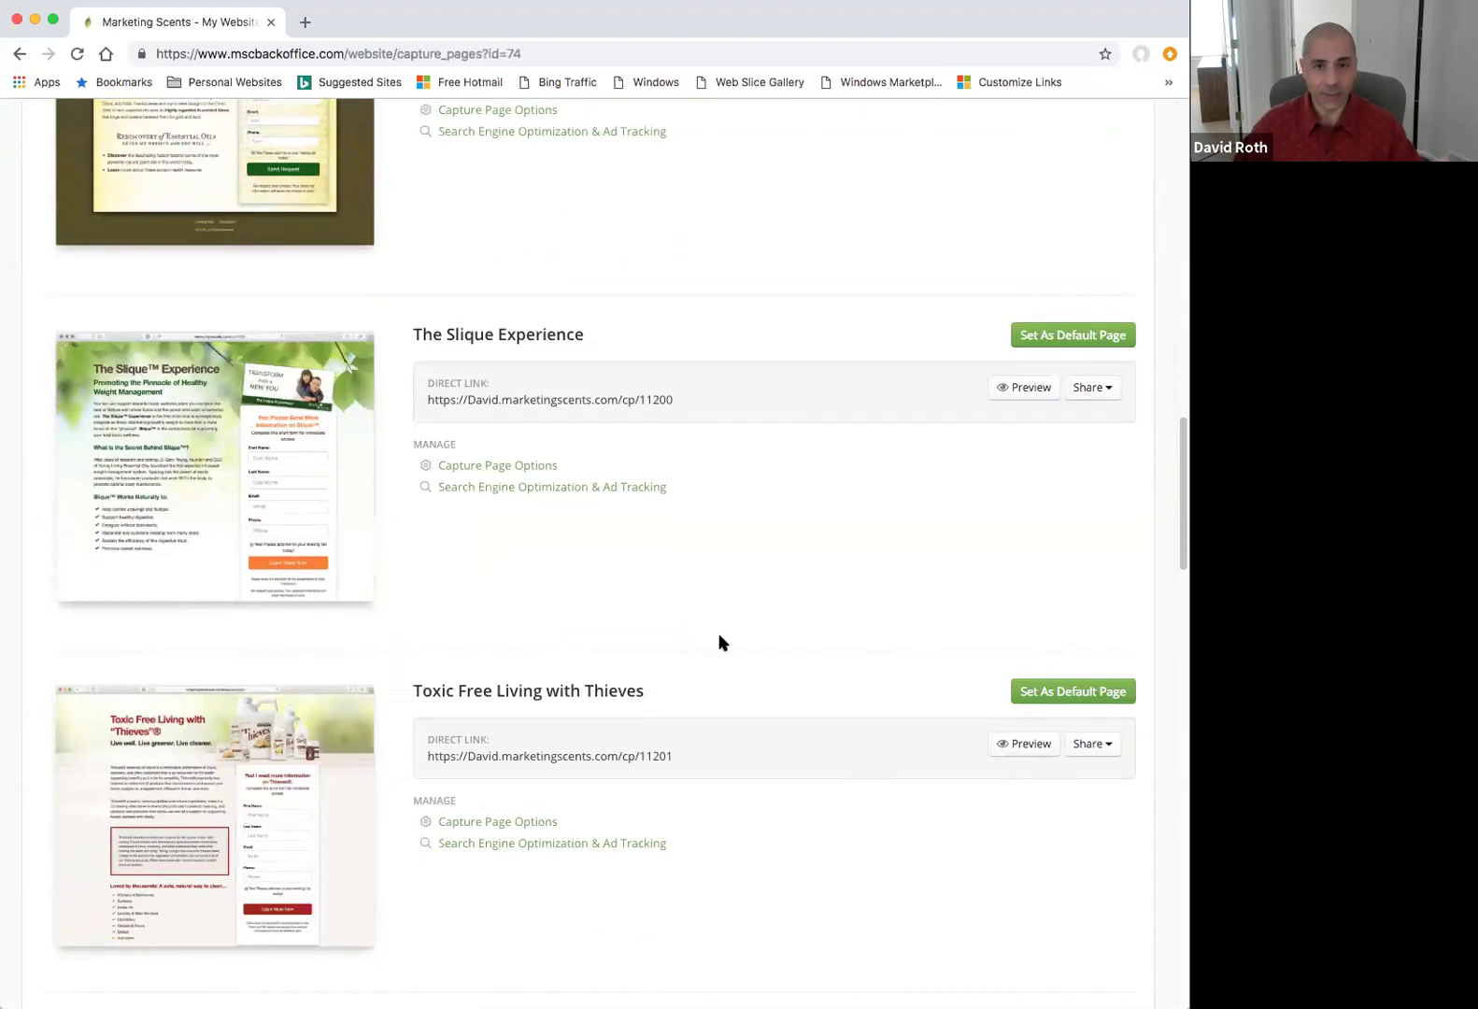
{"action": "scroll", "coordinate": [721, 643], "scroll_direction": "down", "scroll_amount": 7}
{"action": "scroll", "coordinate": [719, 644], "scroll_direction": "down", "scroll_amount": 5}
{"action": "left_click", "coordinate": [1020, 589]}
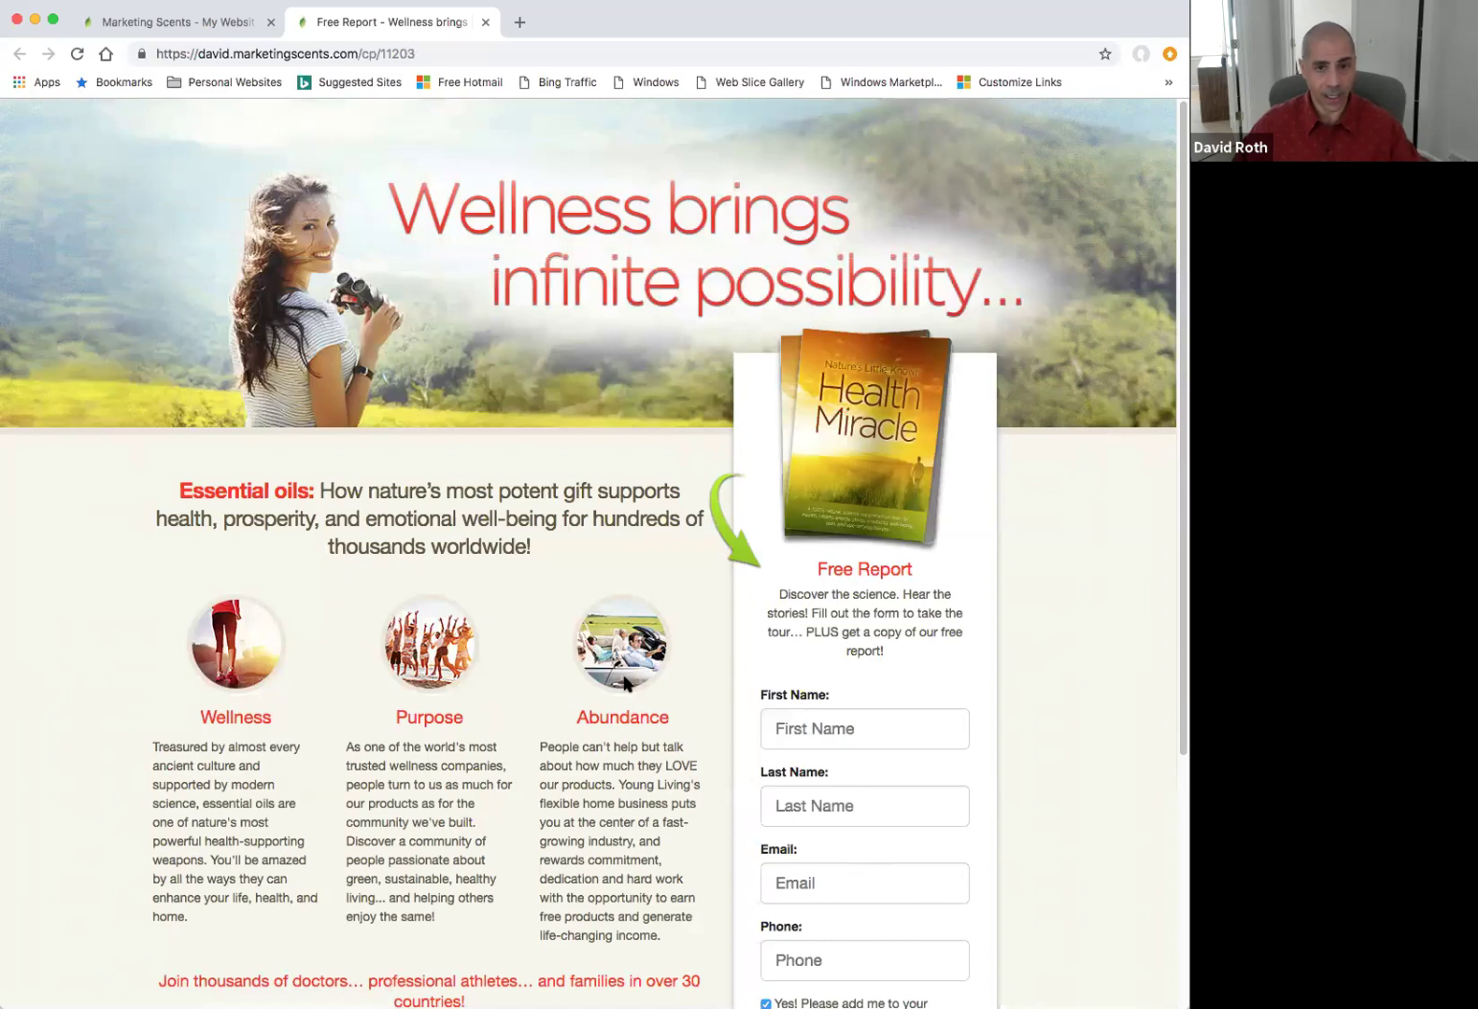
{"action": "scroll", "coordinate": [1135, 690], "scroll_direction": "down", "scroll_amount": 2}
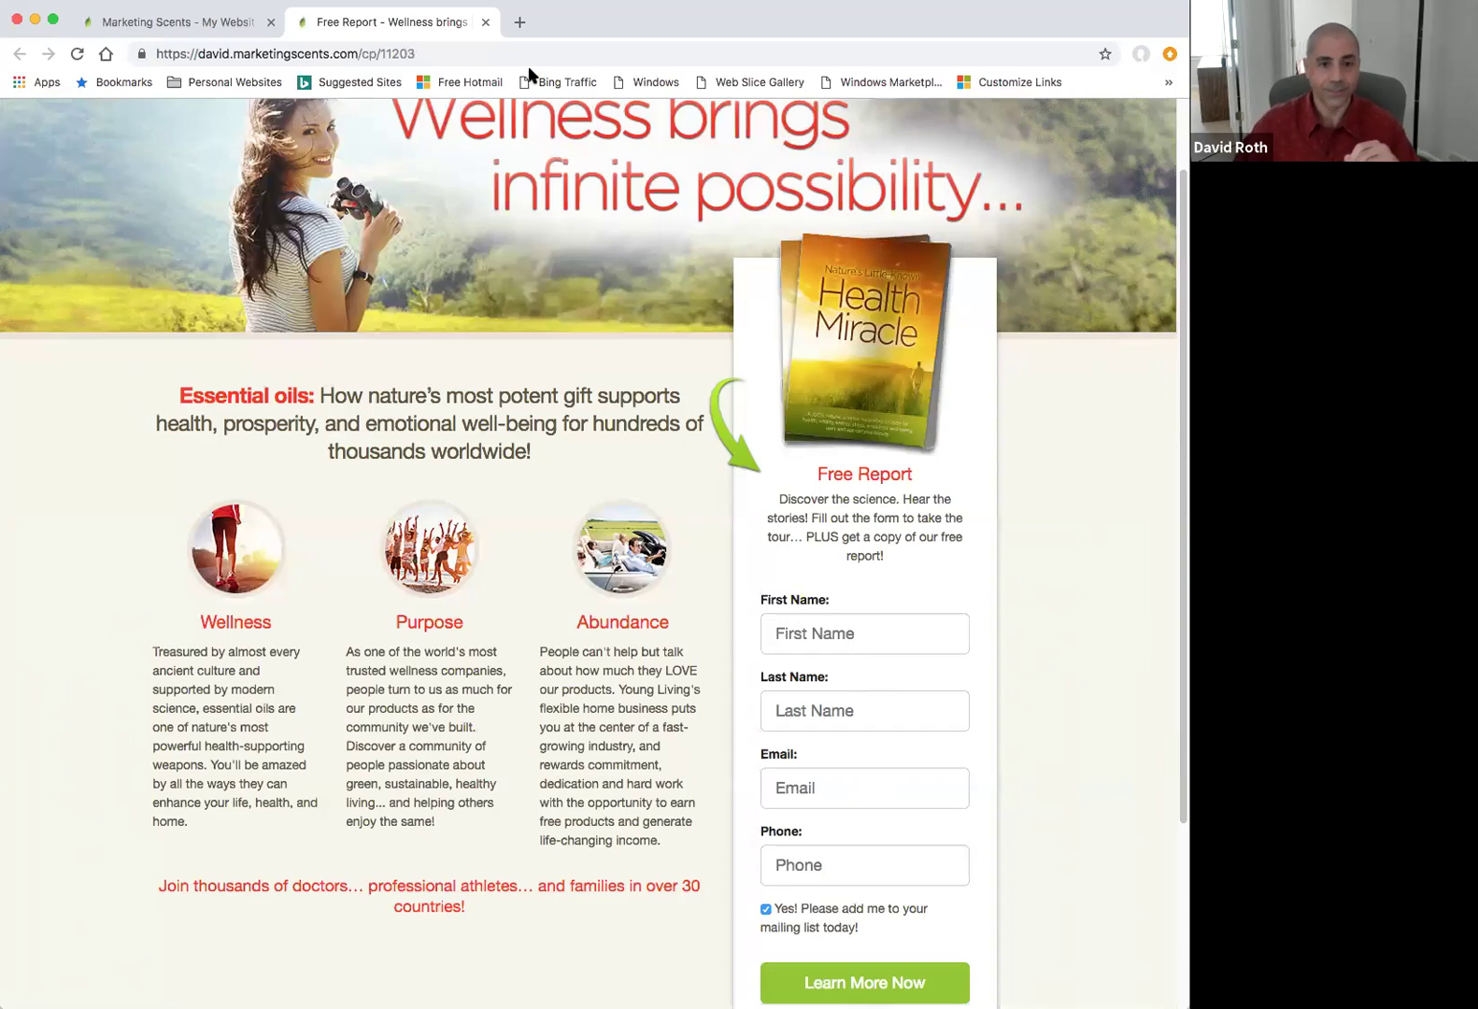
{"action": "left_click", "coordinate": [486, 22]}
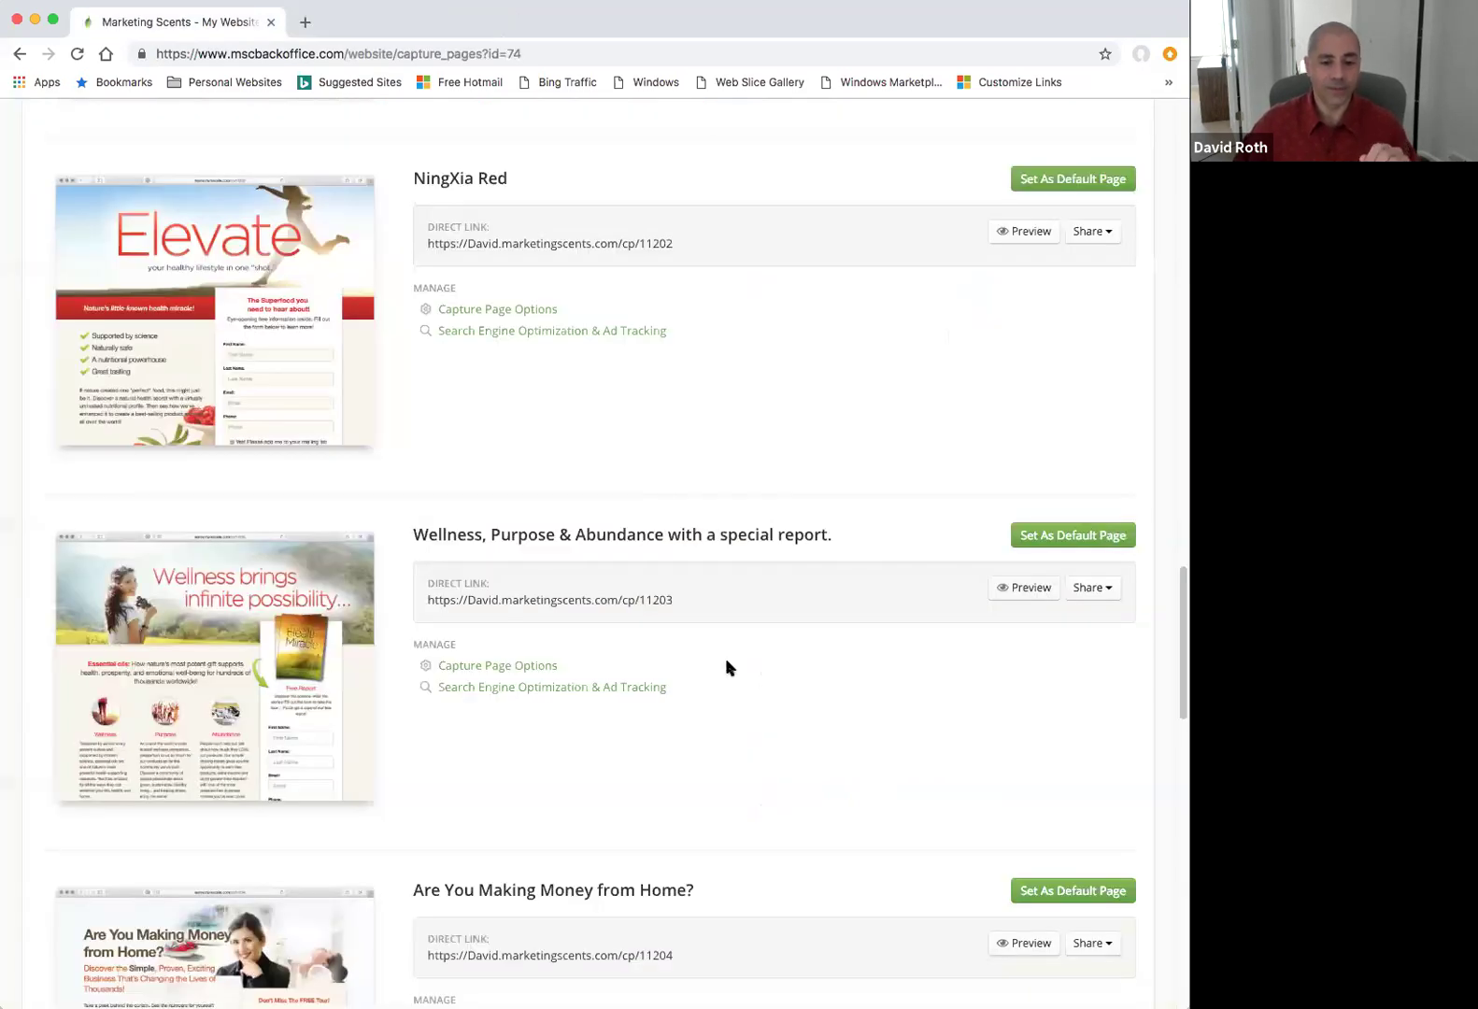
Scroll back up to the Capture Pages header showing the enable checkbox.
{"action": "scroll", "coordinate": [727, 665], "scroll_direction": "down", "scroll_amount": 2}
{"action": "scroll", "coordinate": [726, 663], "scroll_direction": "down", "scroll_amount": 1}
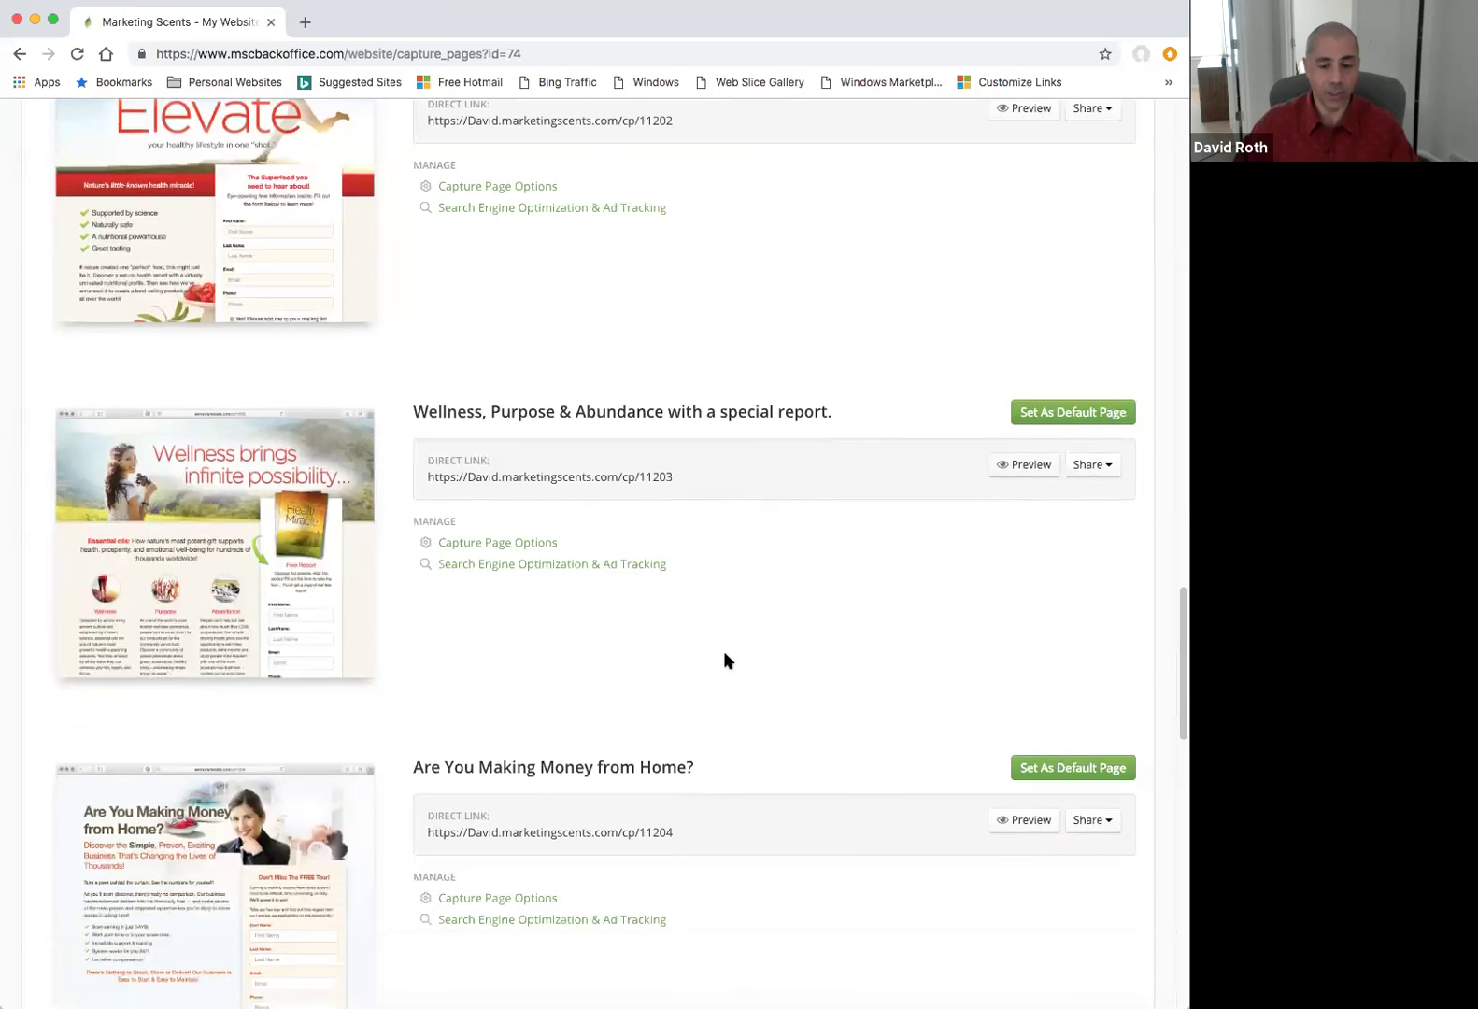
{"action": "scroll", "coordinate": [725, 654], "scroll_direction": "up", "scroll_amount": 5}
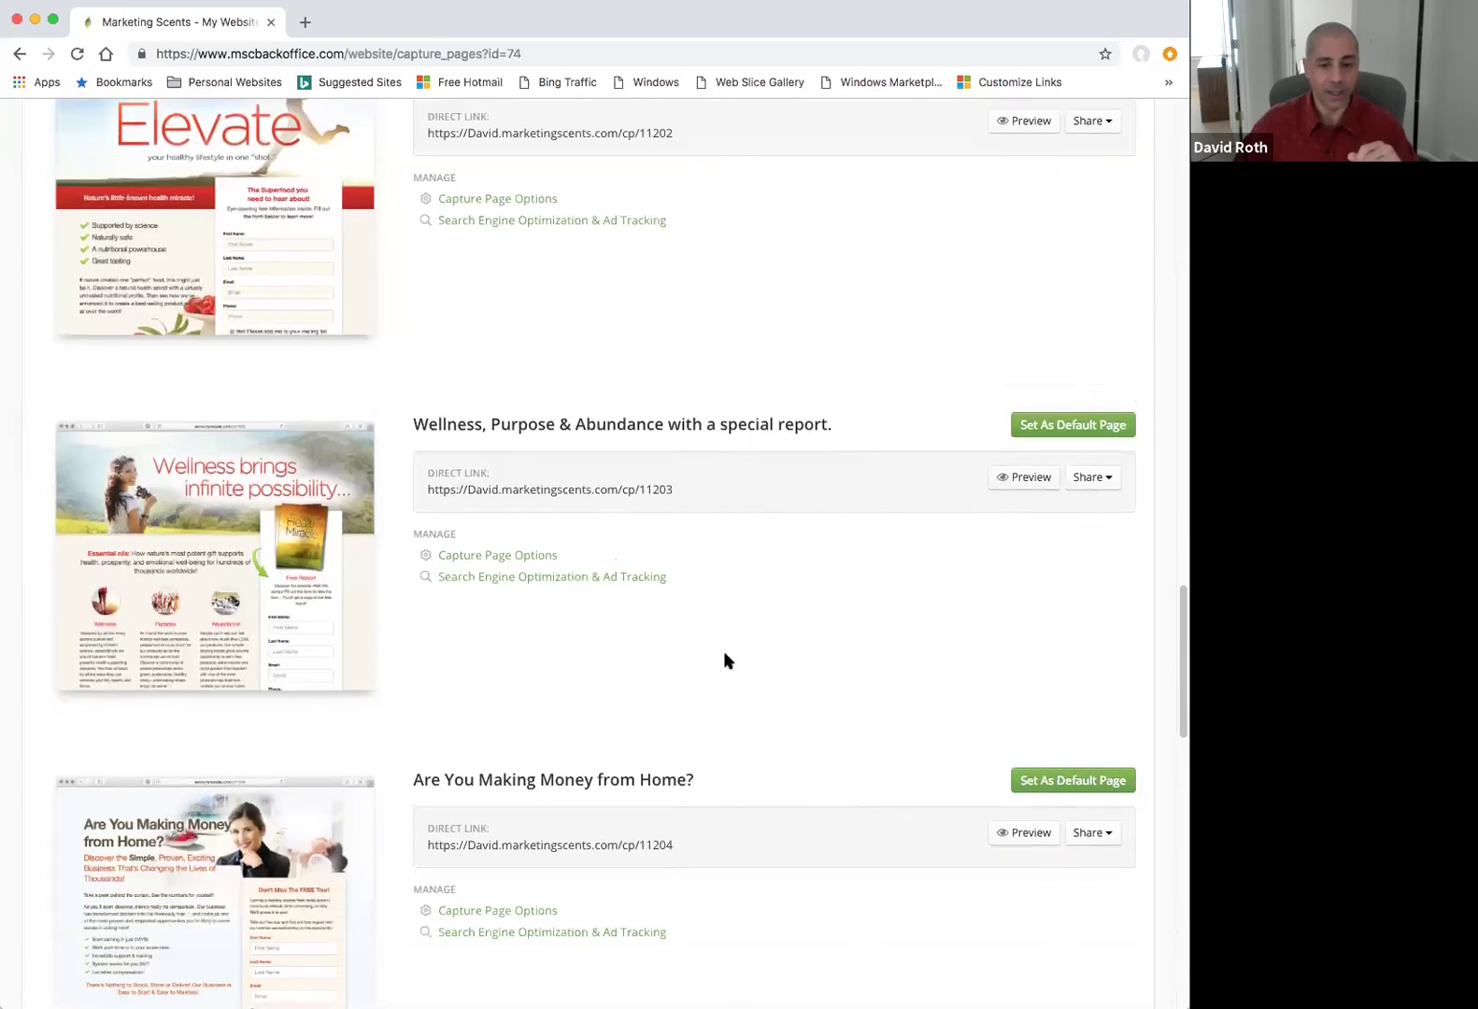
{"action": "scroll", "coordinate": [725, 659], "scroll_direction": "up", "scroll_amount": 4}
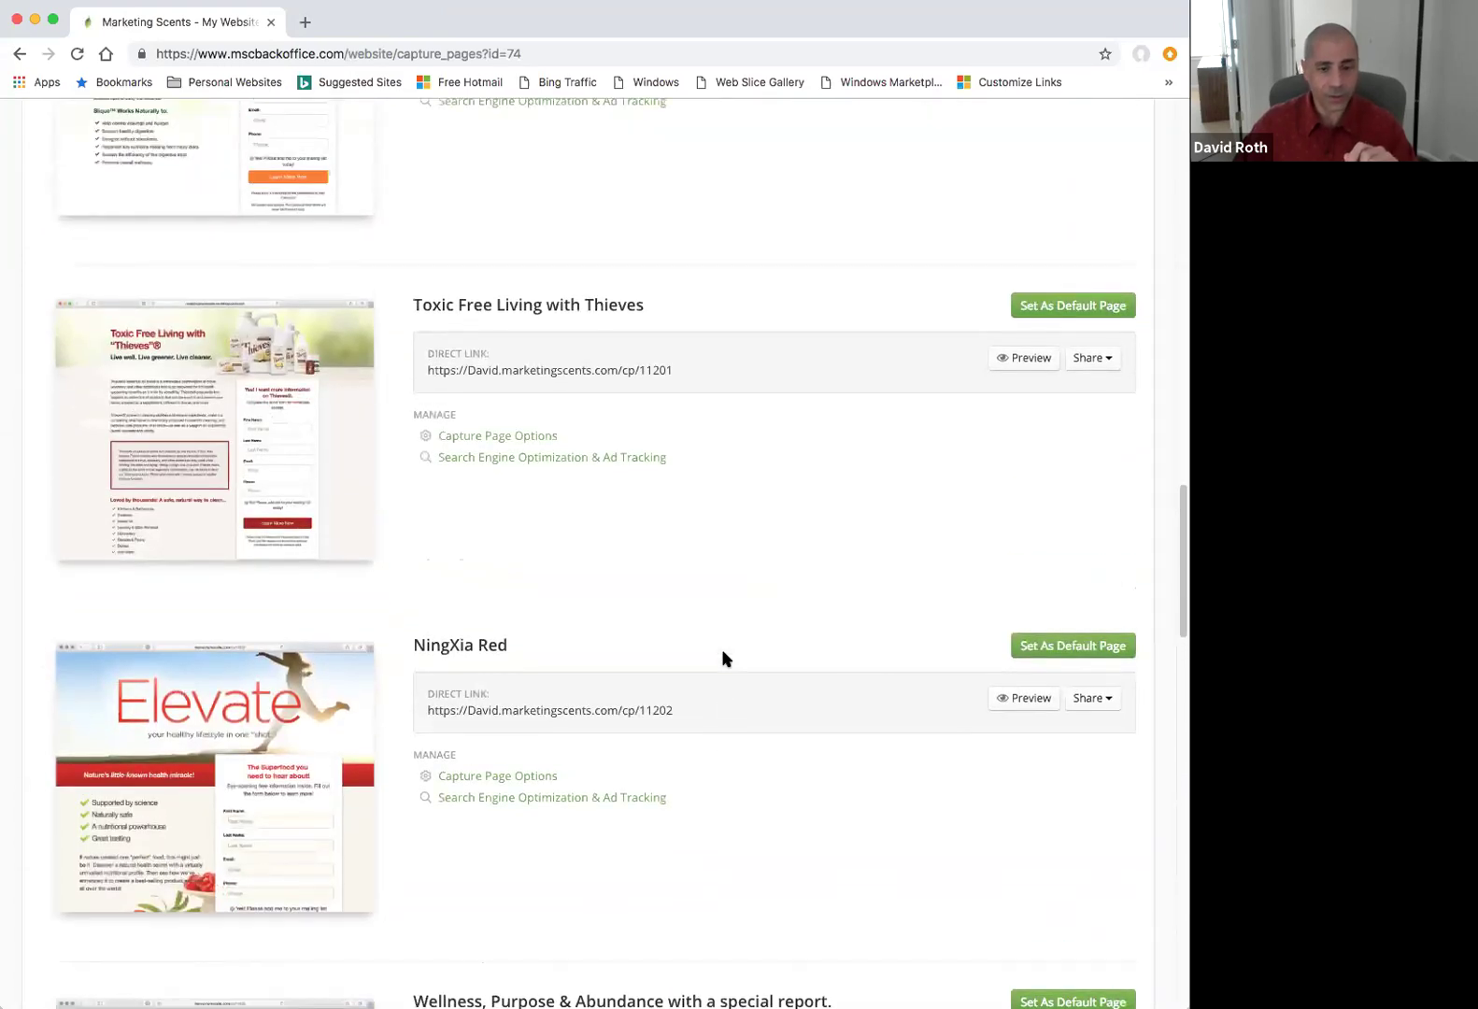
{"action": "scroll", "coordinate": [725, 658], "scroll_direction": "up", "scroll_amount": 15}
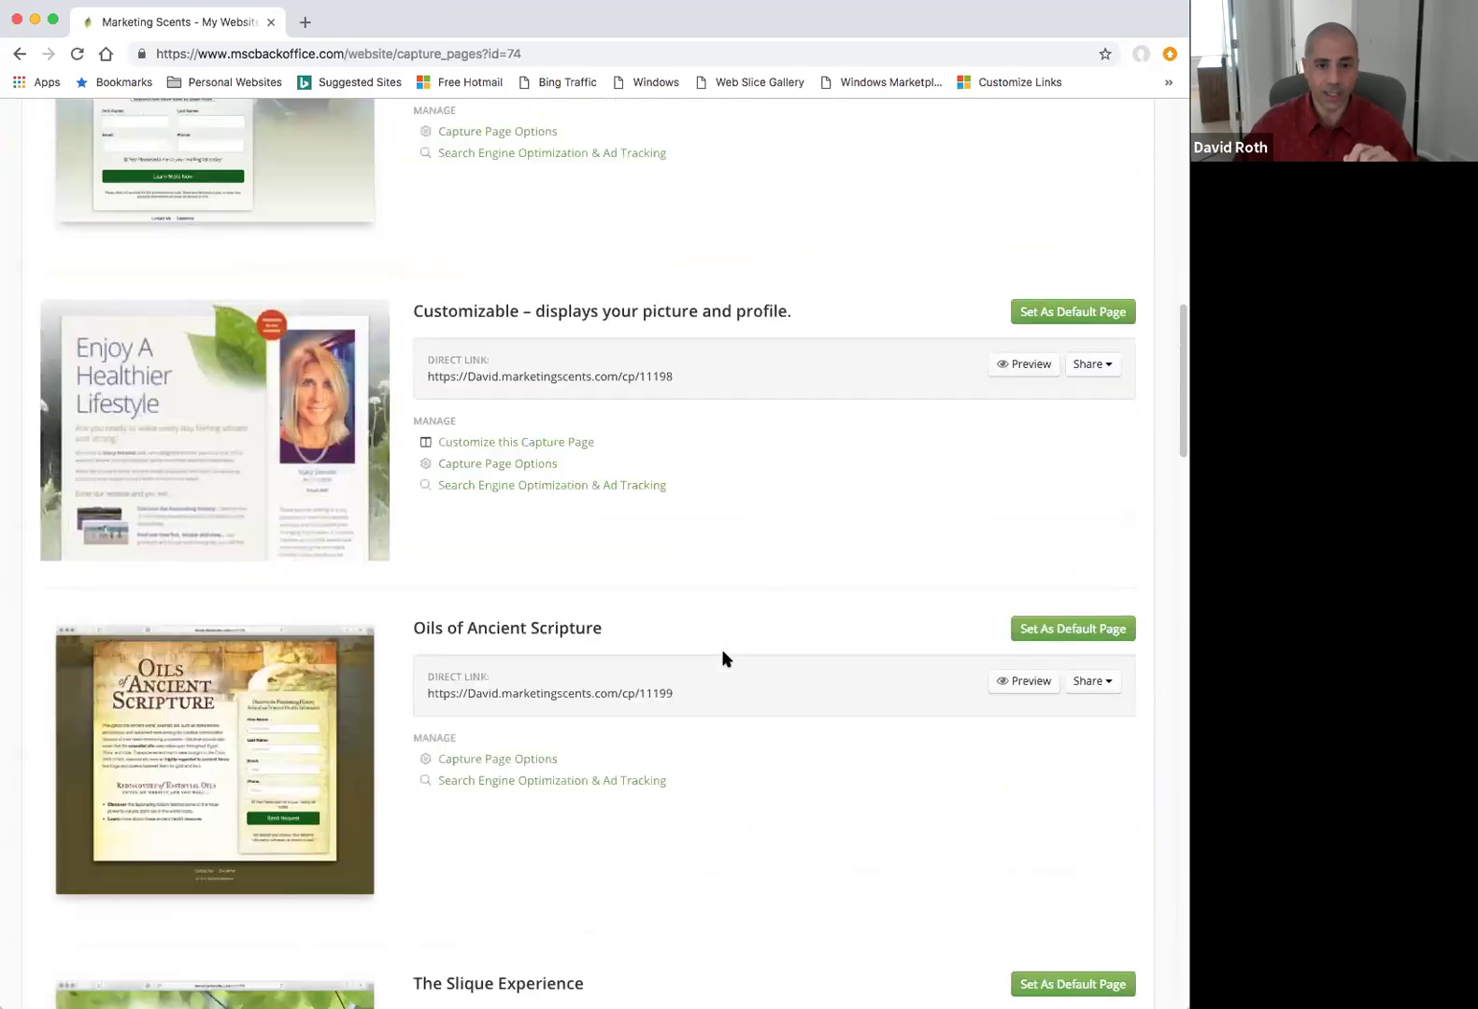
{"action": "scroll", "coordinate": [723, 658], "scroll_direction": "up", "scroll_amount": 5}
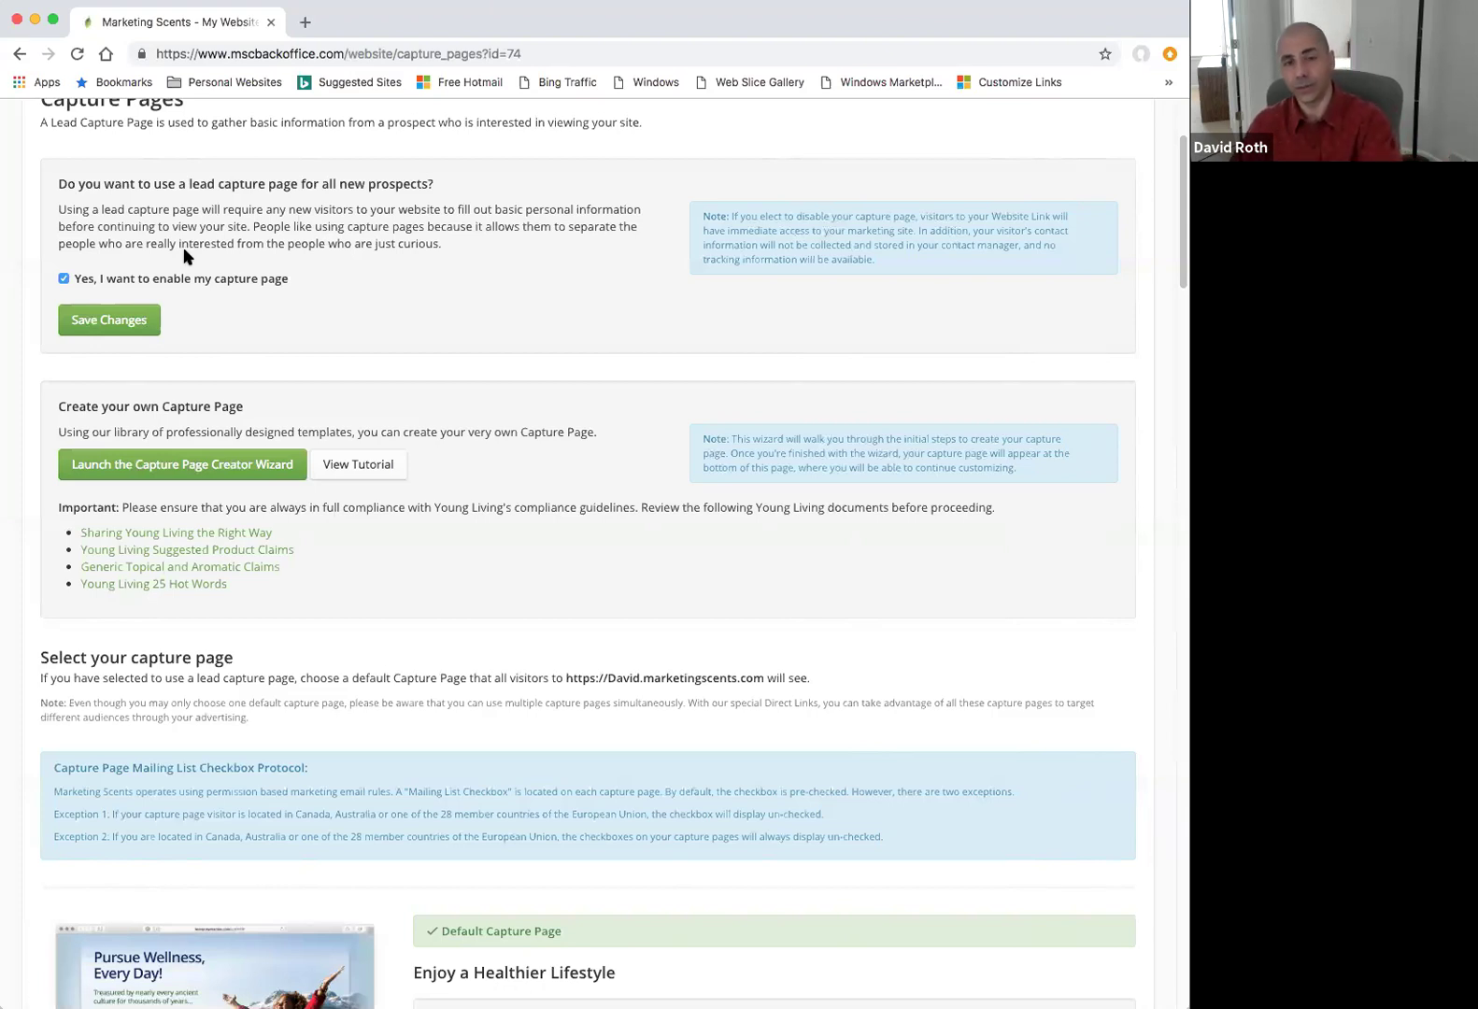
Disable the capture page for new prospects and launch the Capture Page Creator Wizard.
{"action": "left_click", "coordinate": [66, 278]}
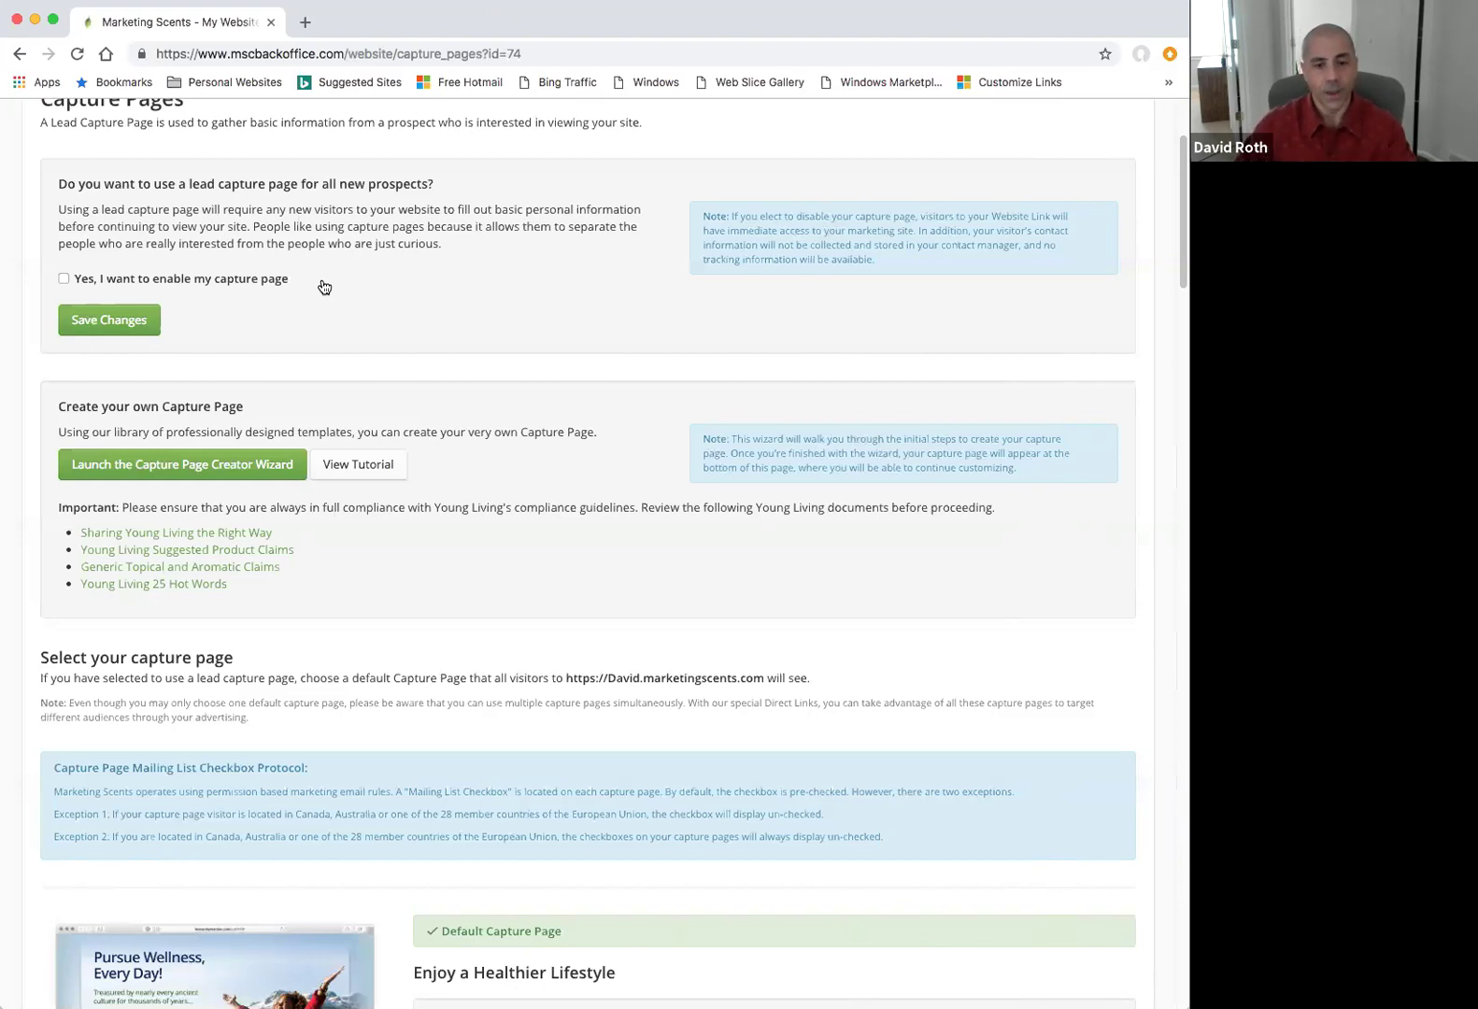
{"action": "scroll", "coordinate": [524, 431], "scroll_direction": "down", "scroll_amount": 2}
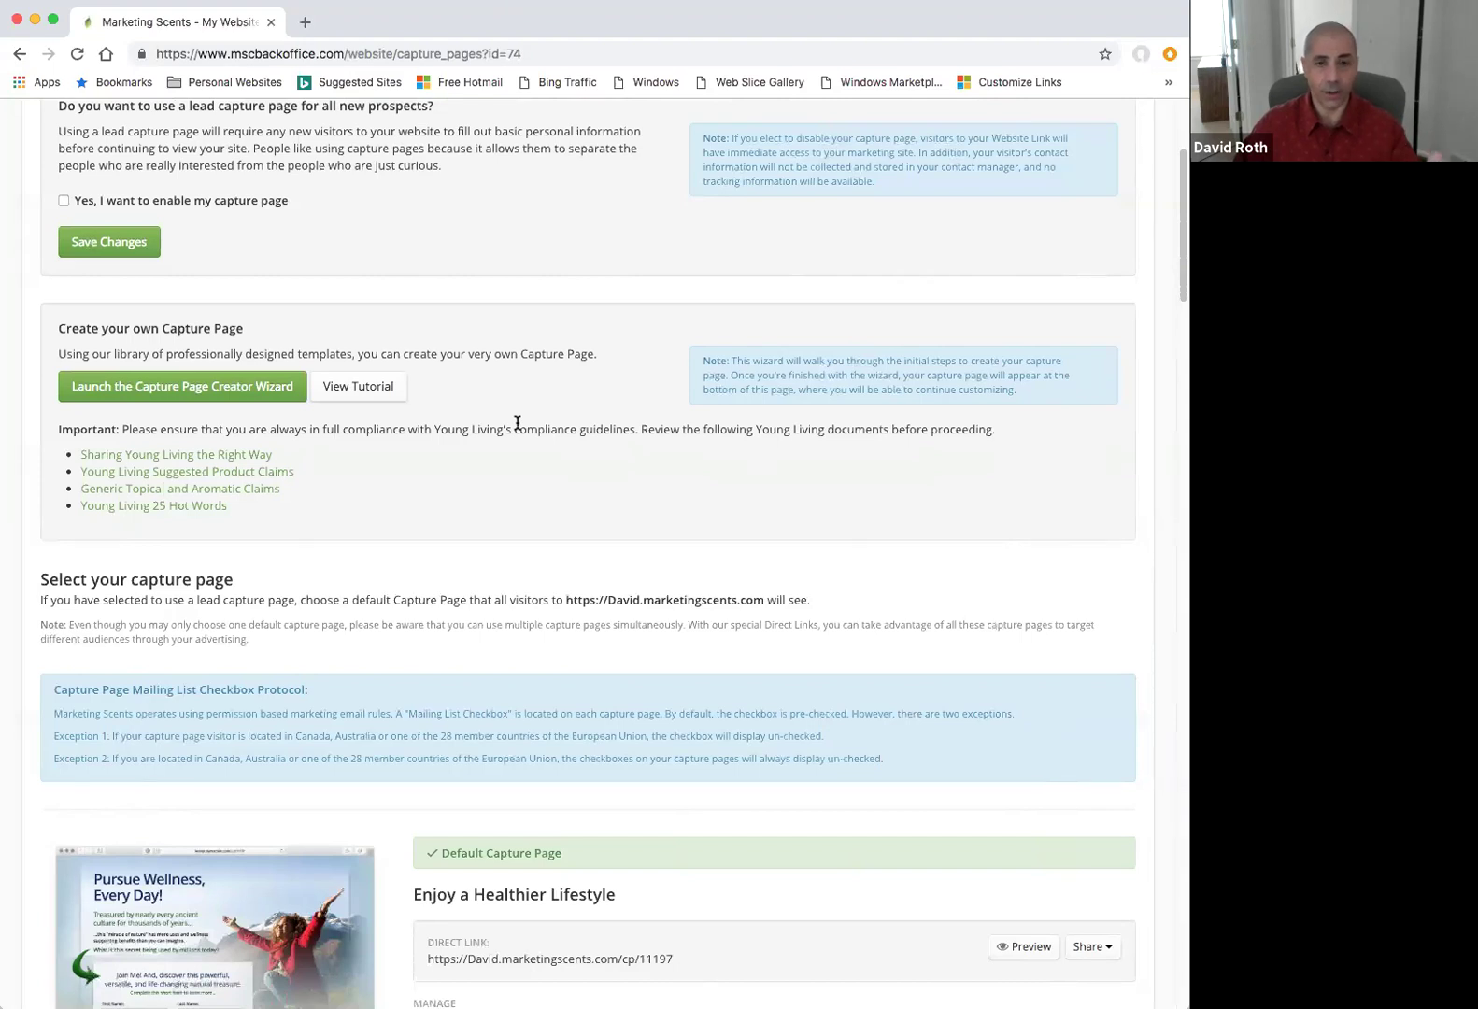
{"action": "left_click", "coordinate": [230, 396]}
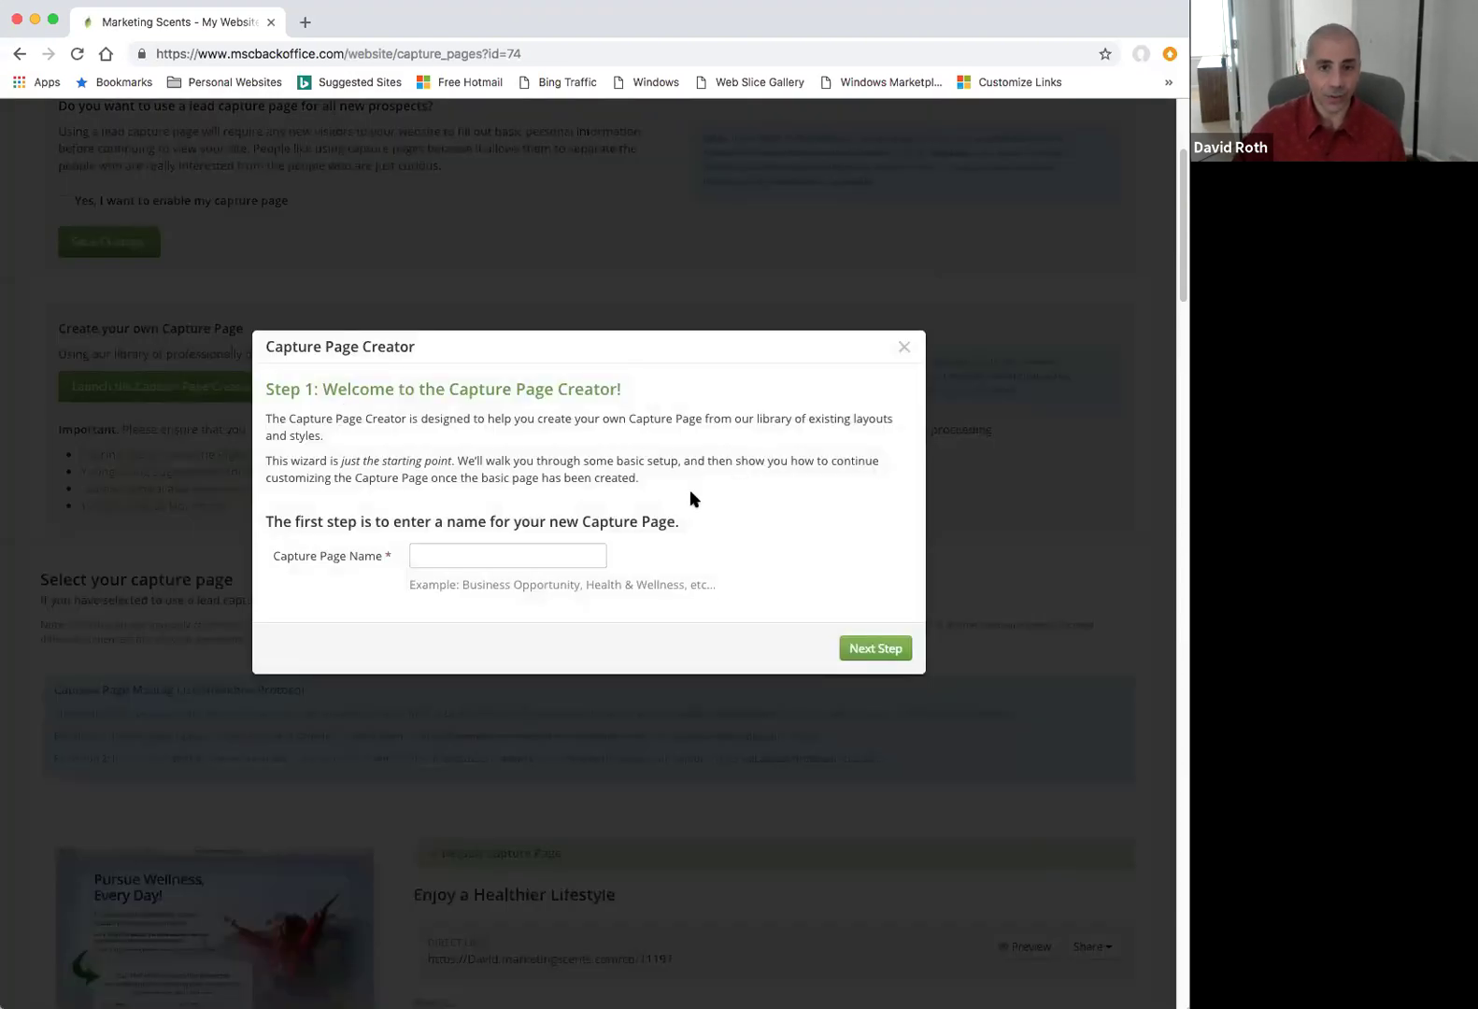
Name the new capture page 'Test' and advance to the template layout step.
{"action": "left_click", "coordinate": [465, 555]}
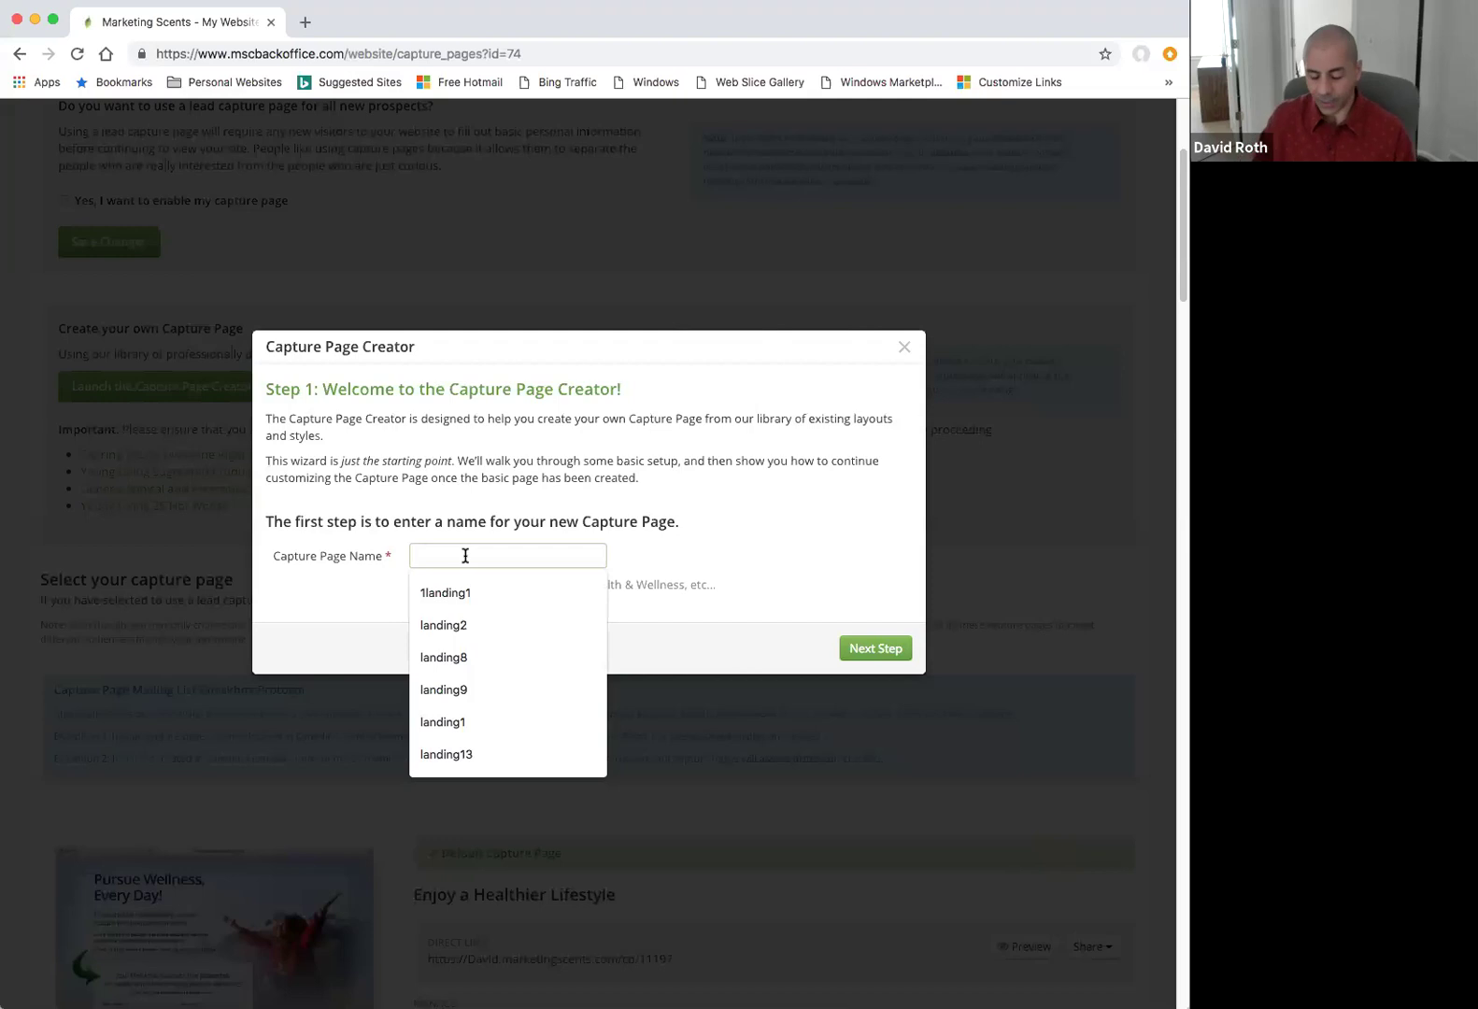
{"action": "type", "text": "Test"}
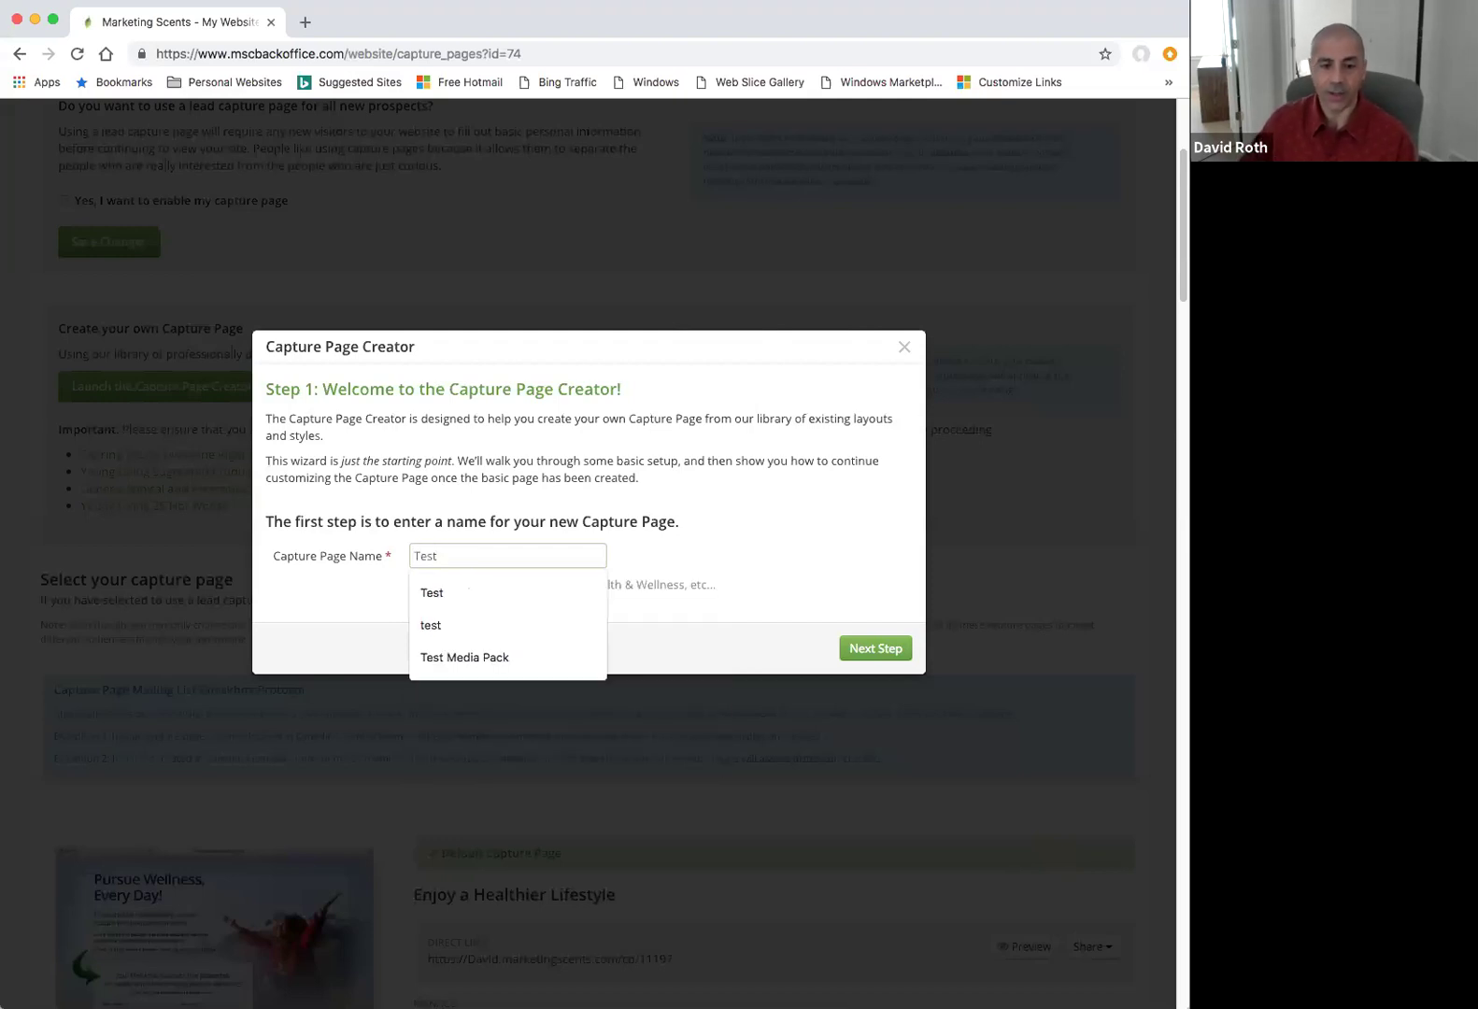
{"action": "left_click", "coordinate": [856, 648]}
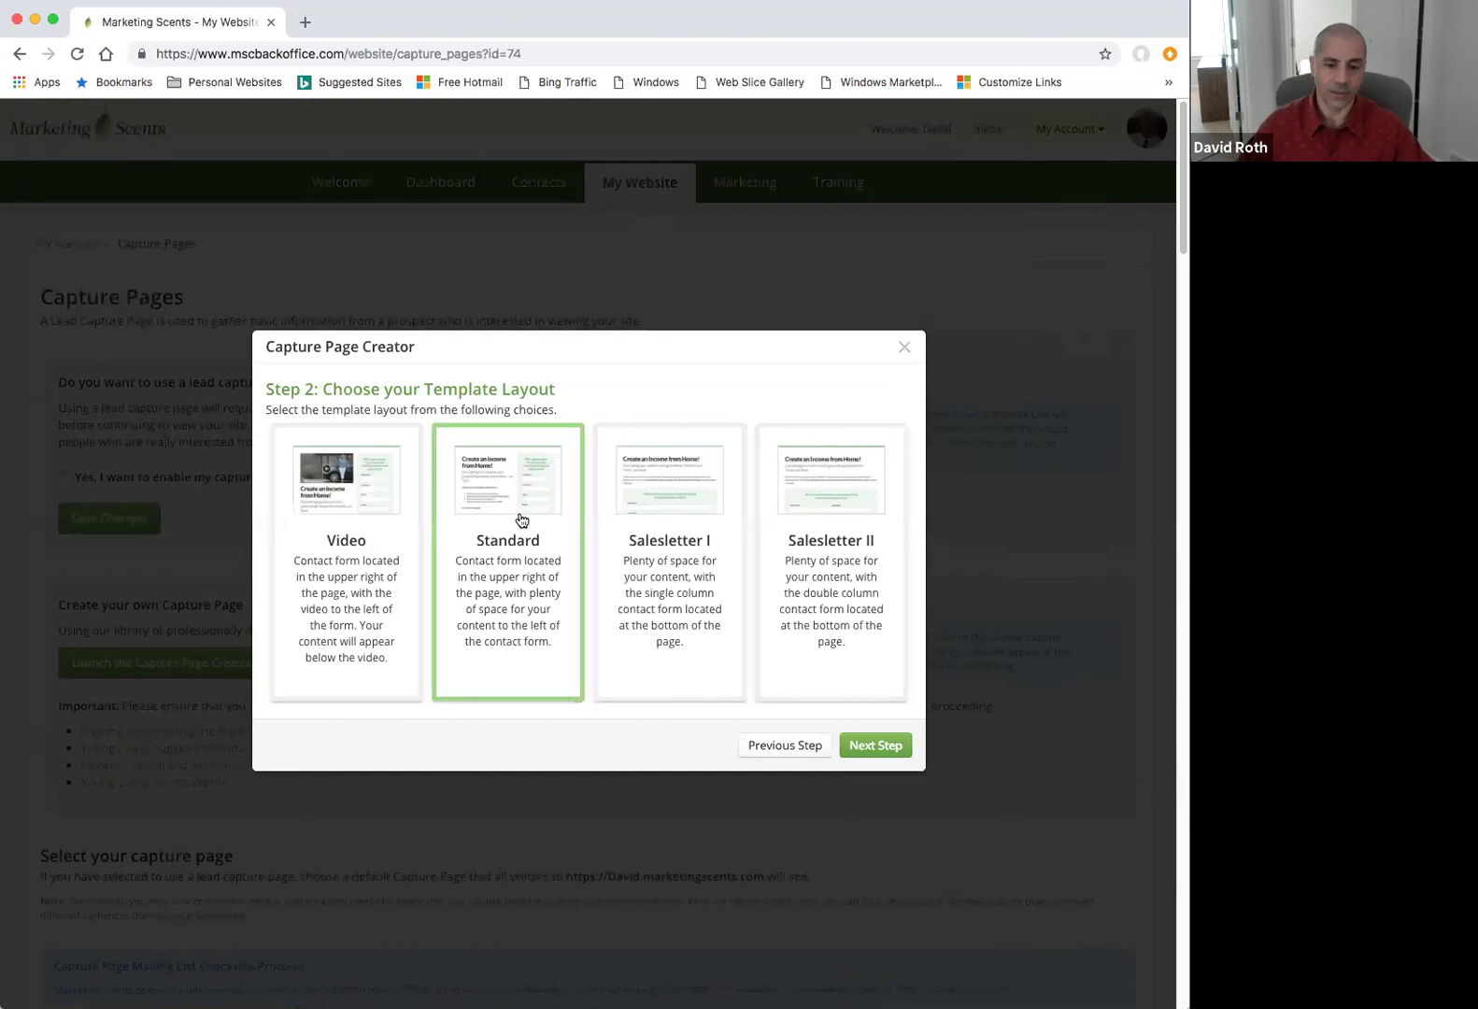
Page through the theme carousel, pick Health Practitioners, and finish the wizard.
{"action": "left_click", "coordinate": [874, 745]}
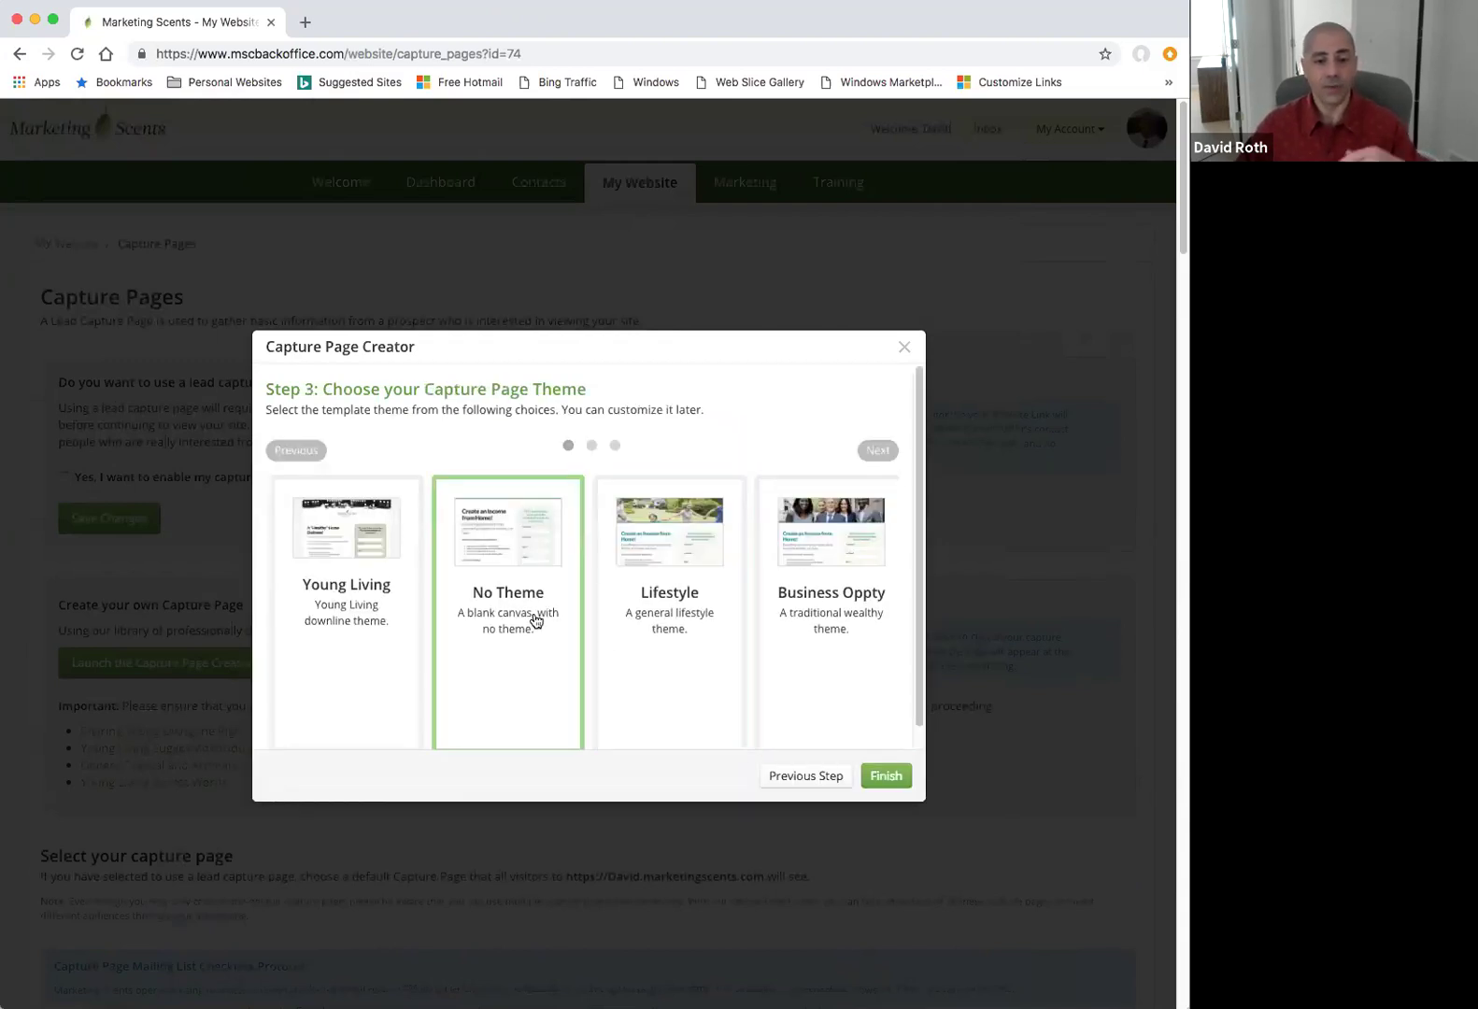
{"action": "left_click", "coordinate": [887, 449]}
{"action": "left_click", "coordinate": [887, 448]}
{"action": "left_click", "coordinate": [887, 449]}
{"action": "left_click", "coordinate": [887, 448]}
{"action": "left_click", "coordinate": [887, 448]}
{"action": "left_click", "coordinate": [887, 449]}
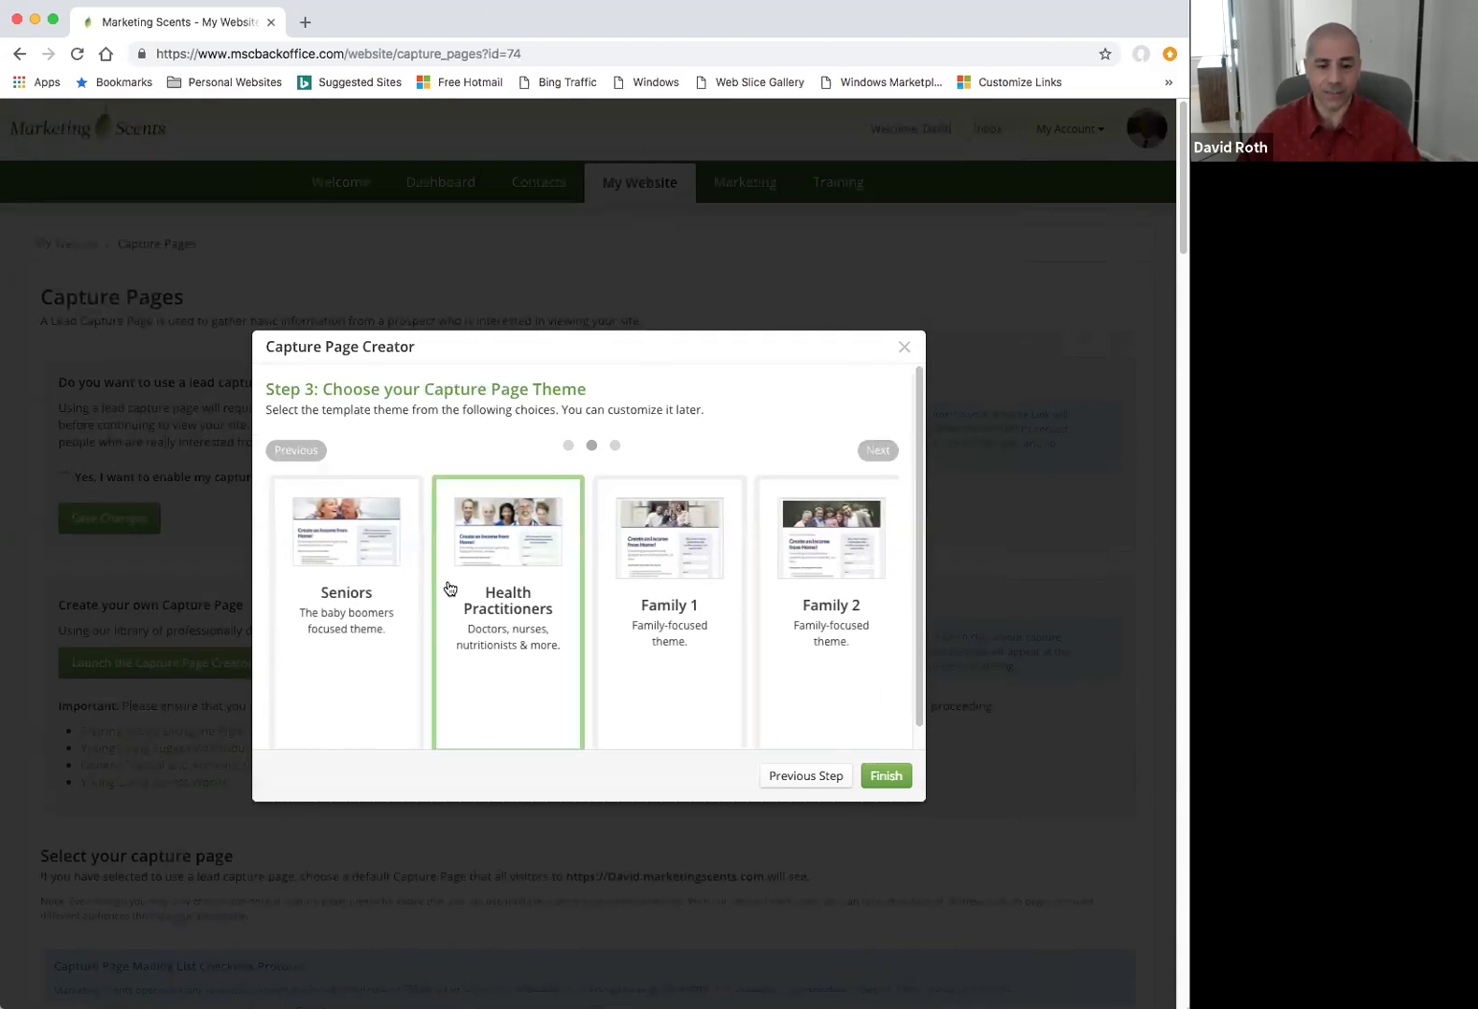
{"action": "left_click", "coordinate": [484, 614]}
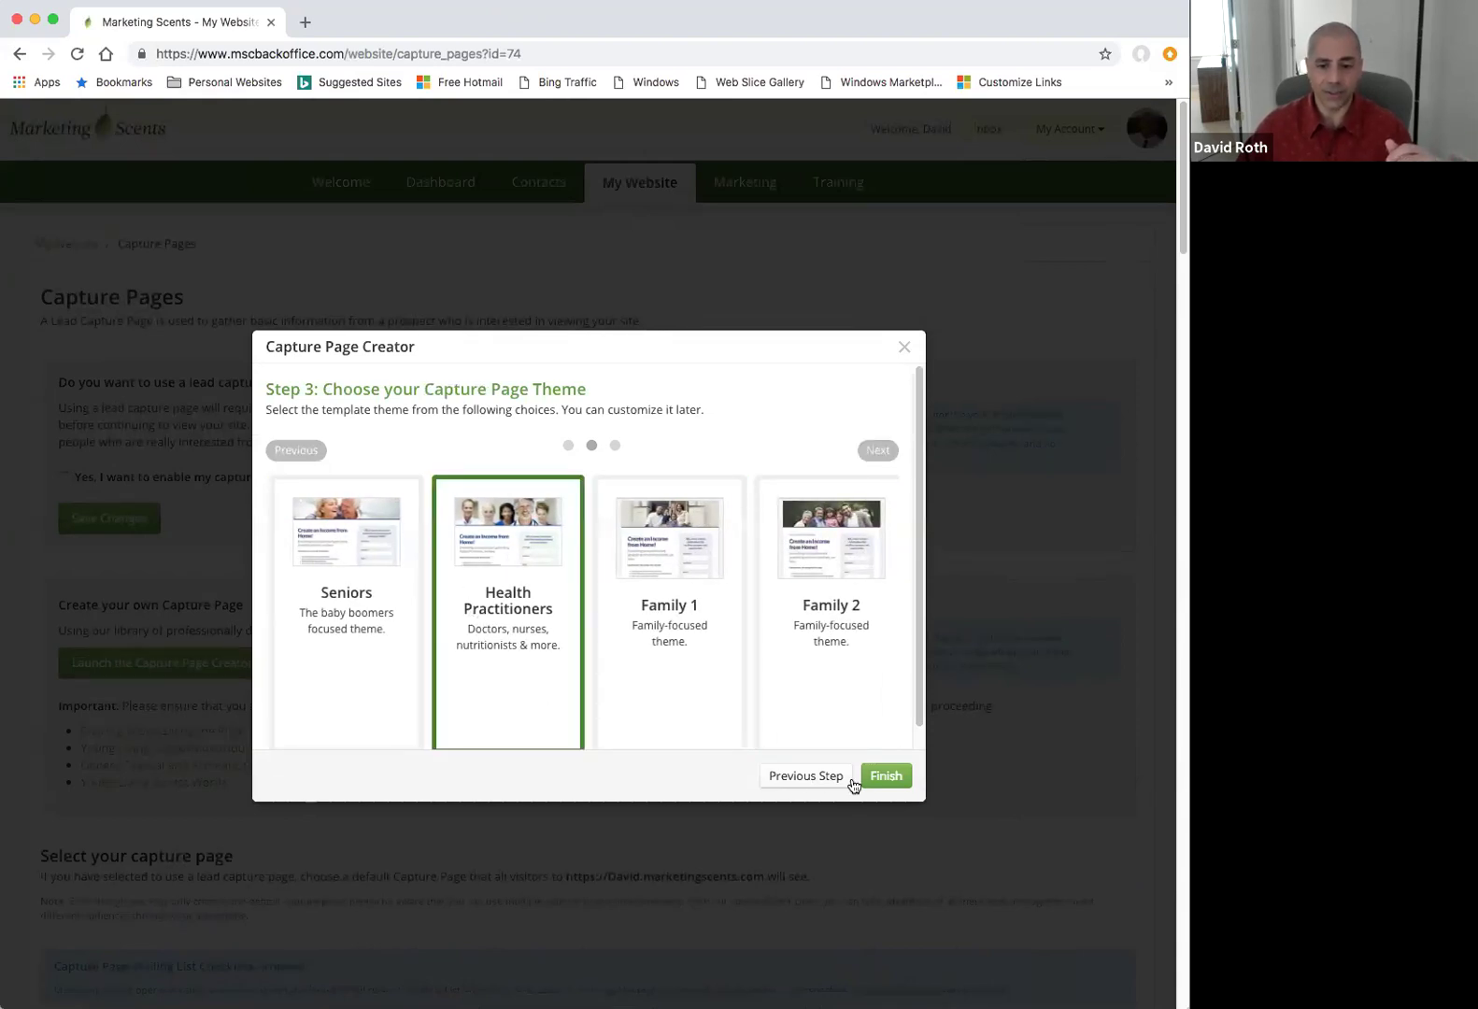
{"action": "left_click", "coordinate": [388, 564]}
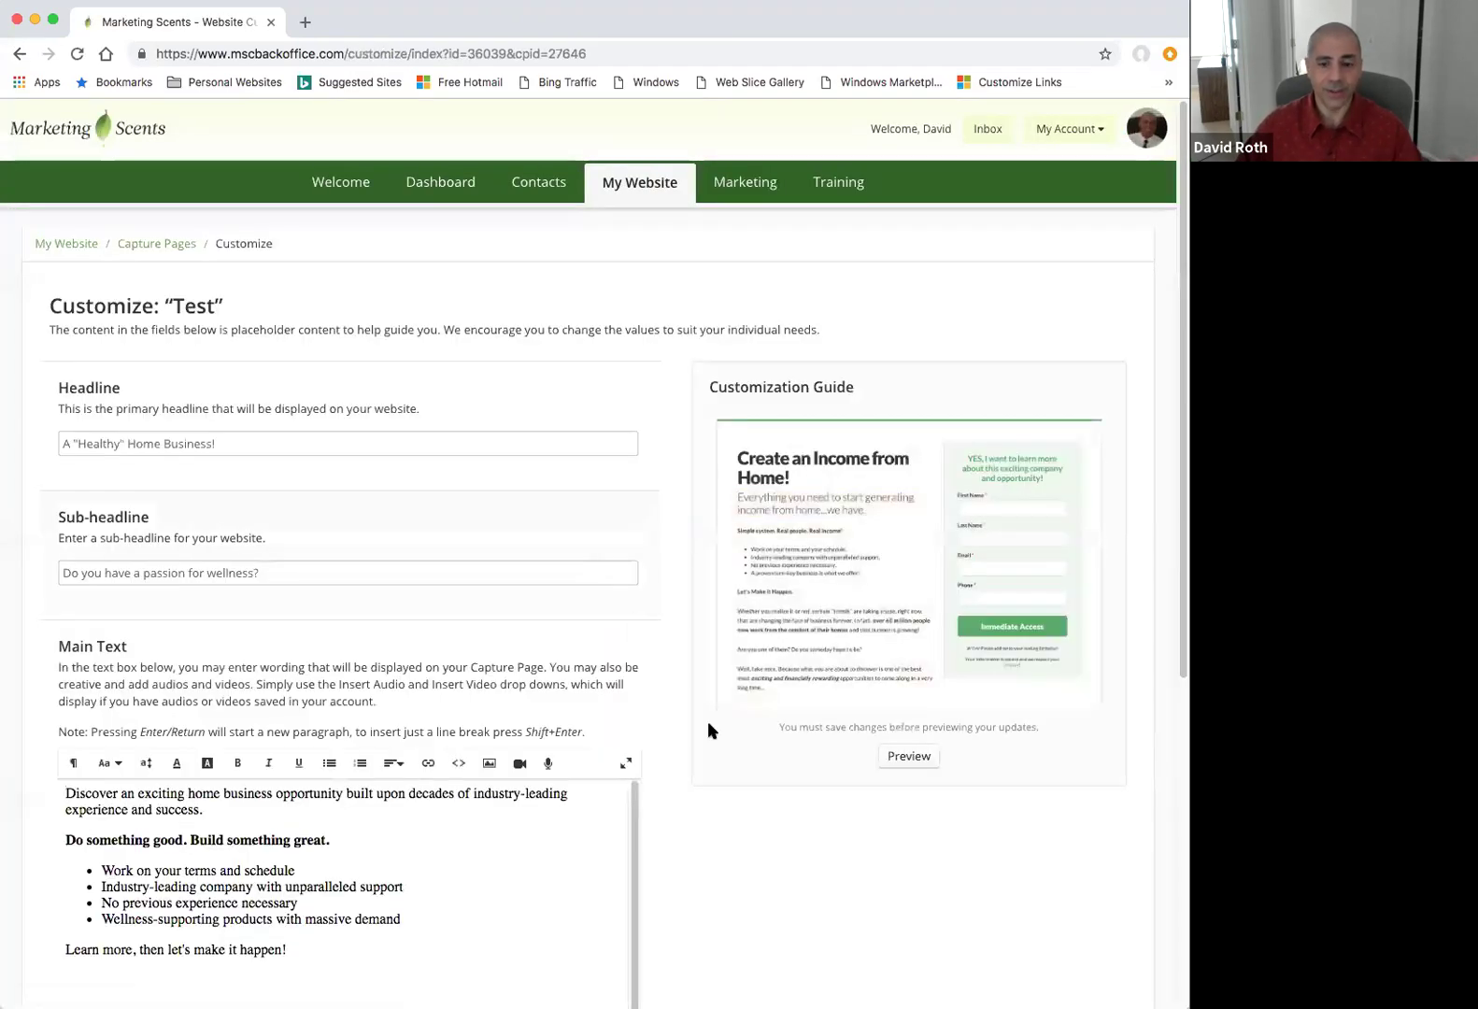
Inspect the Test page's headline, sub-headline and form content, then return to the Capture Pages list.
{"action": "scroll", "coordinate": [676, 823], "scroll_direction": "down", "scroll_amount": 1}
{"action": "left_click", "coordinate": [266, 381]}
{"action": "left_click", "coordinate": [273, 508]}
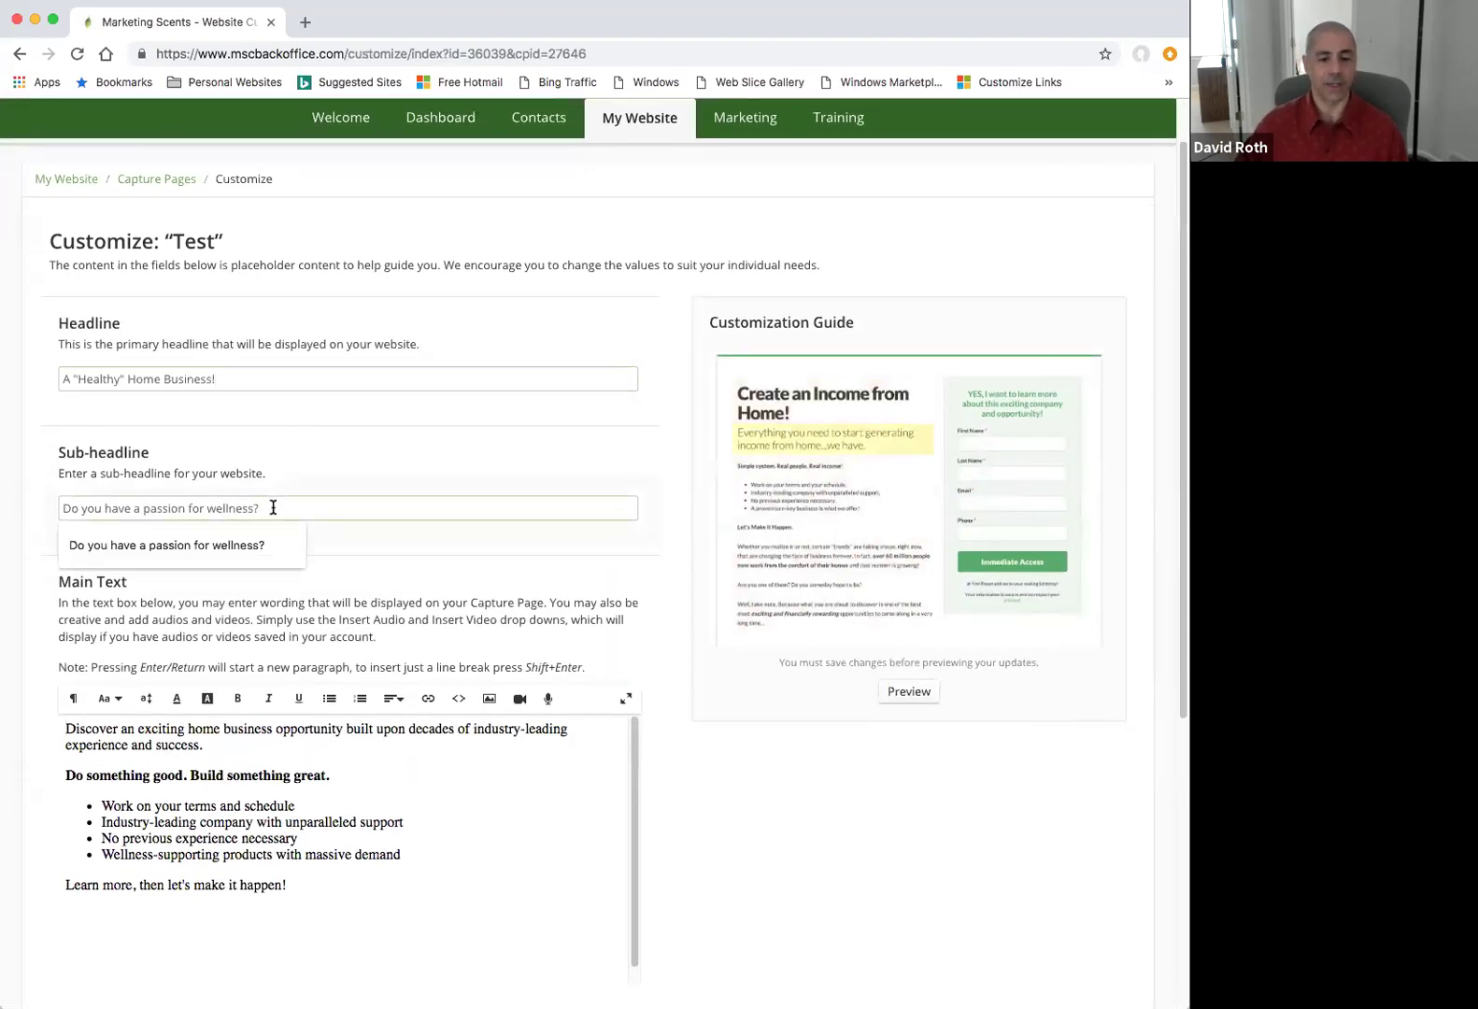
{"action": "scroll", "coordinate": [635, 696], "scroll_direction": "down", "scroll_amount": 4}
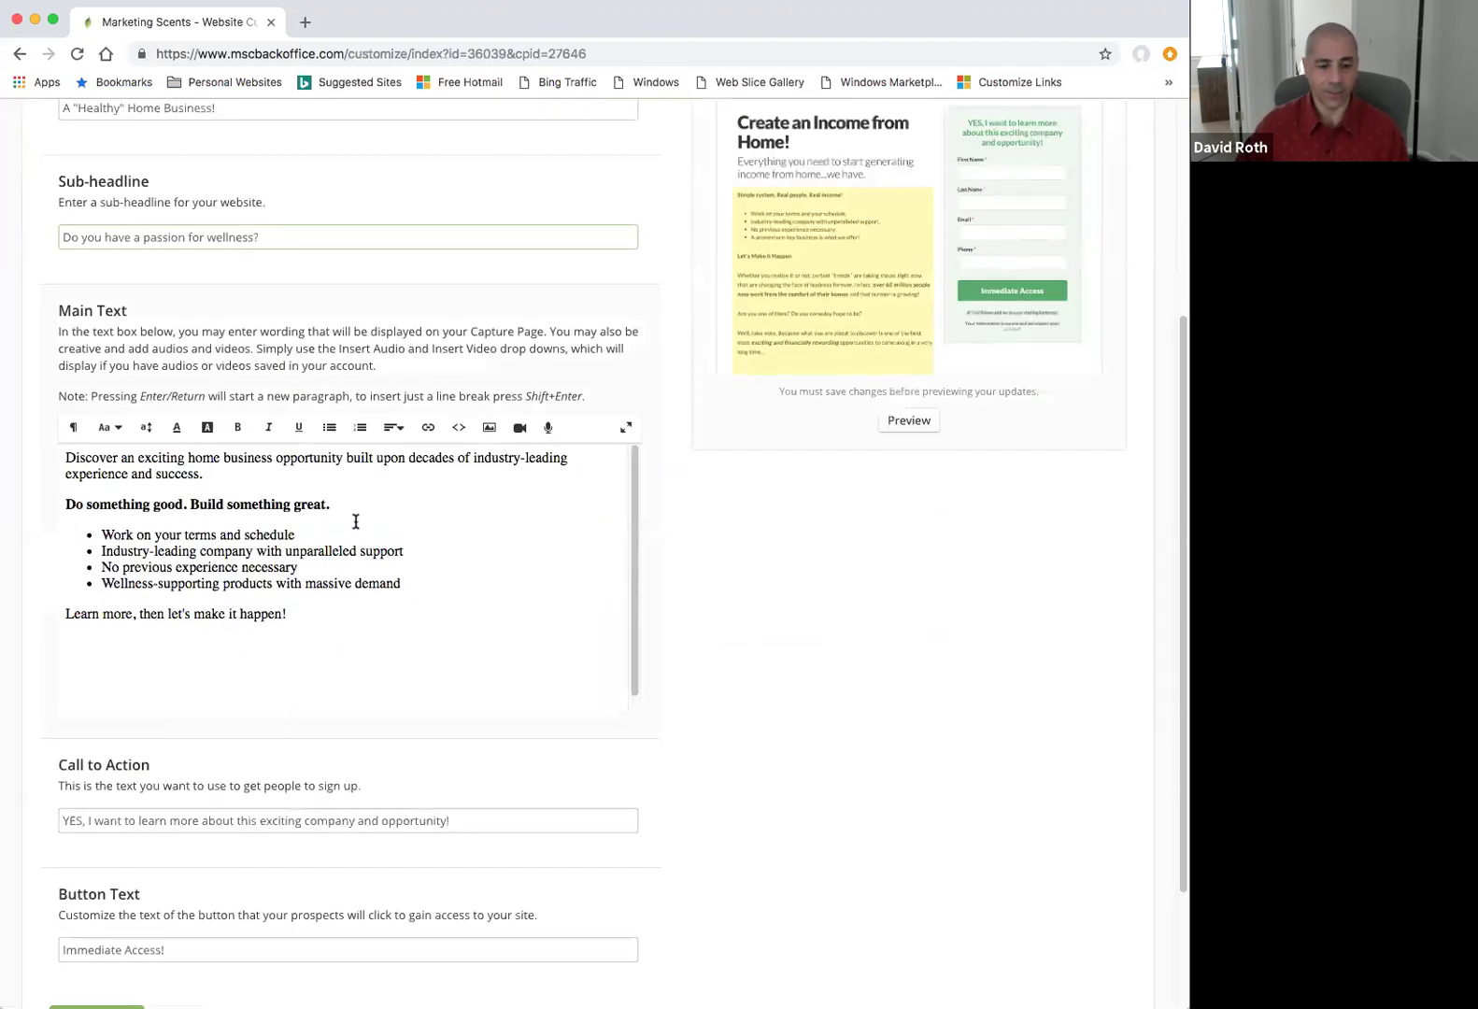
{"action": "scroll", "coordinate": [250, 809], "scroll_direction": "down", "scroll_amount": 1}
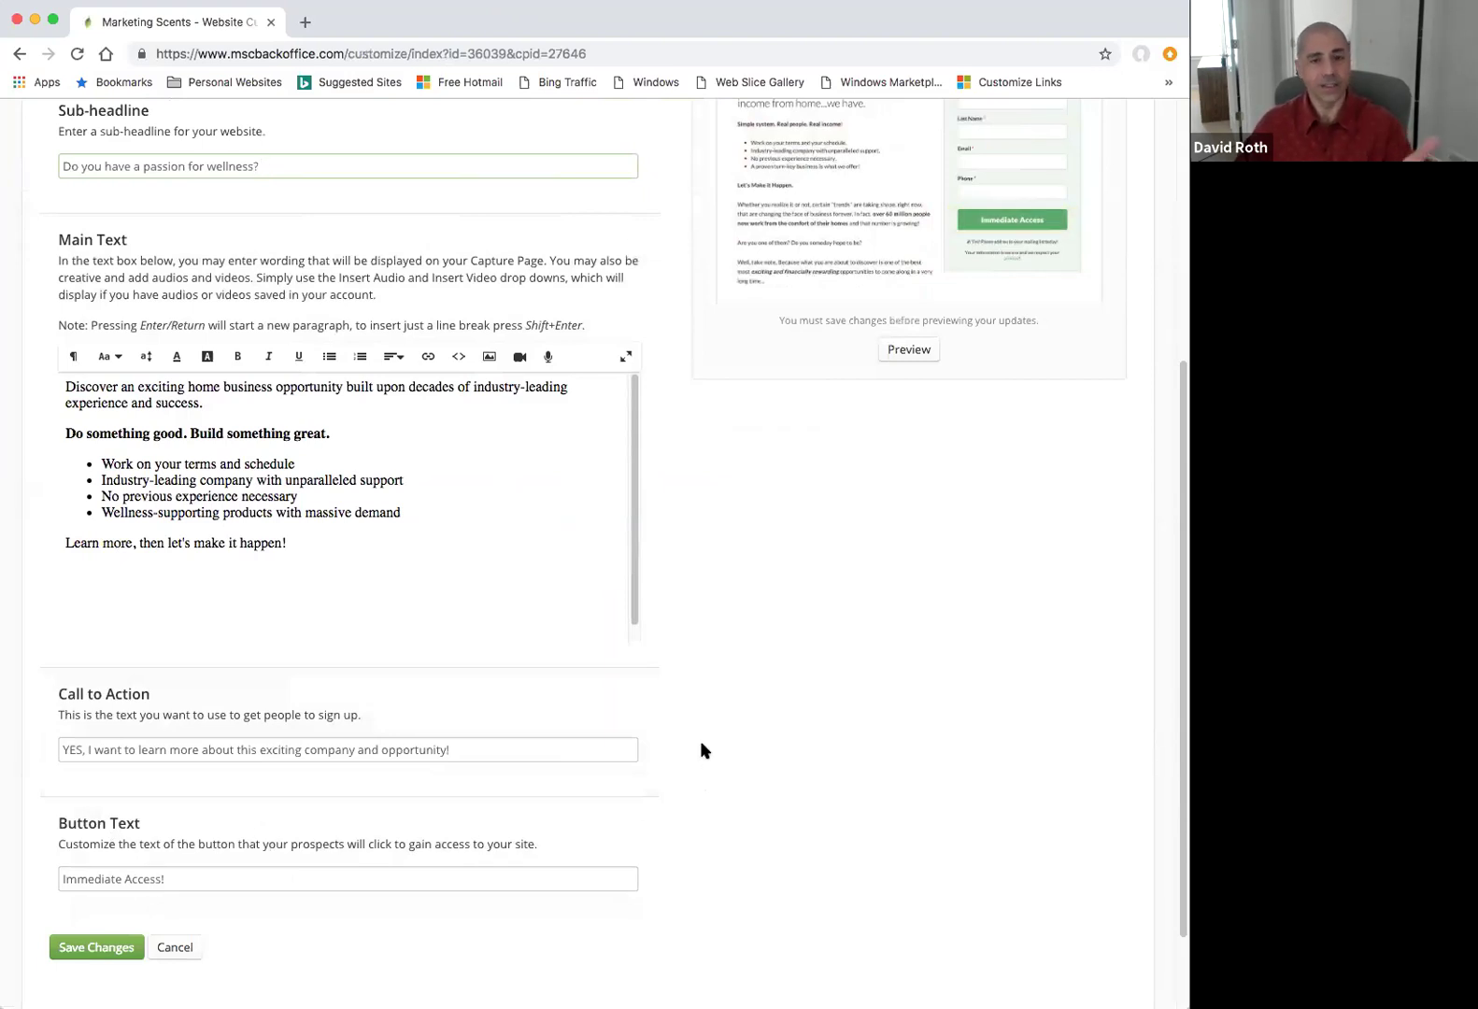
{"action": "scroll", "coordinate": [700, 748], "scroll_direction": "up", "scroll_amount": 5}
{"action": "left_click", "coordinate": [163, 246]}
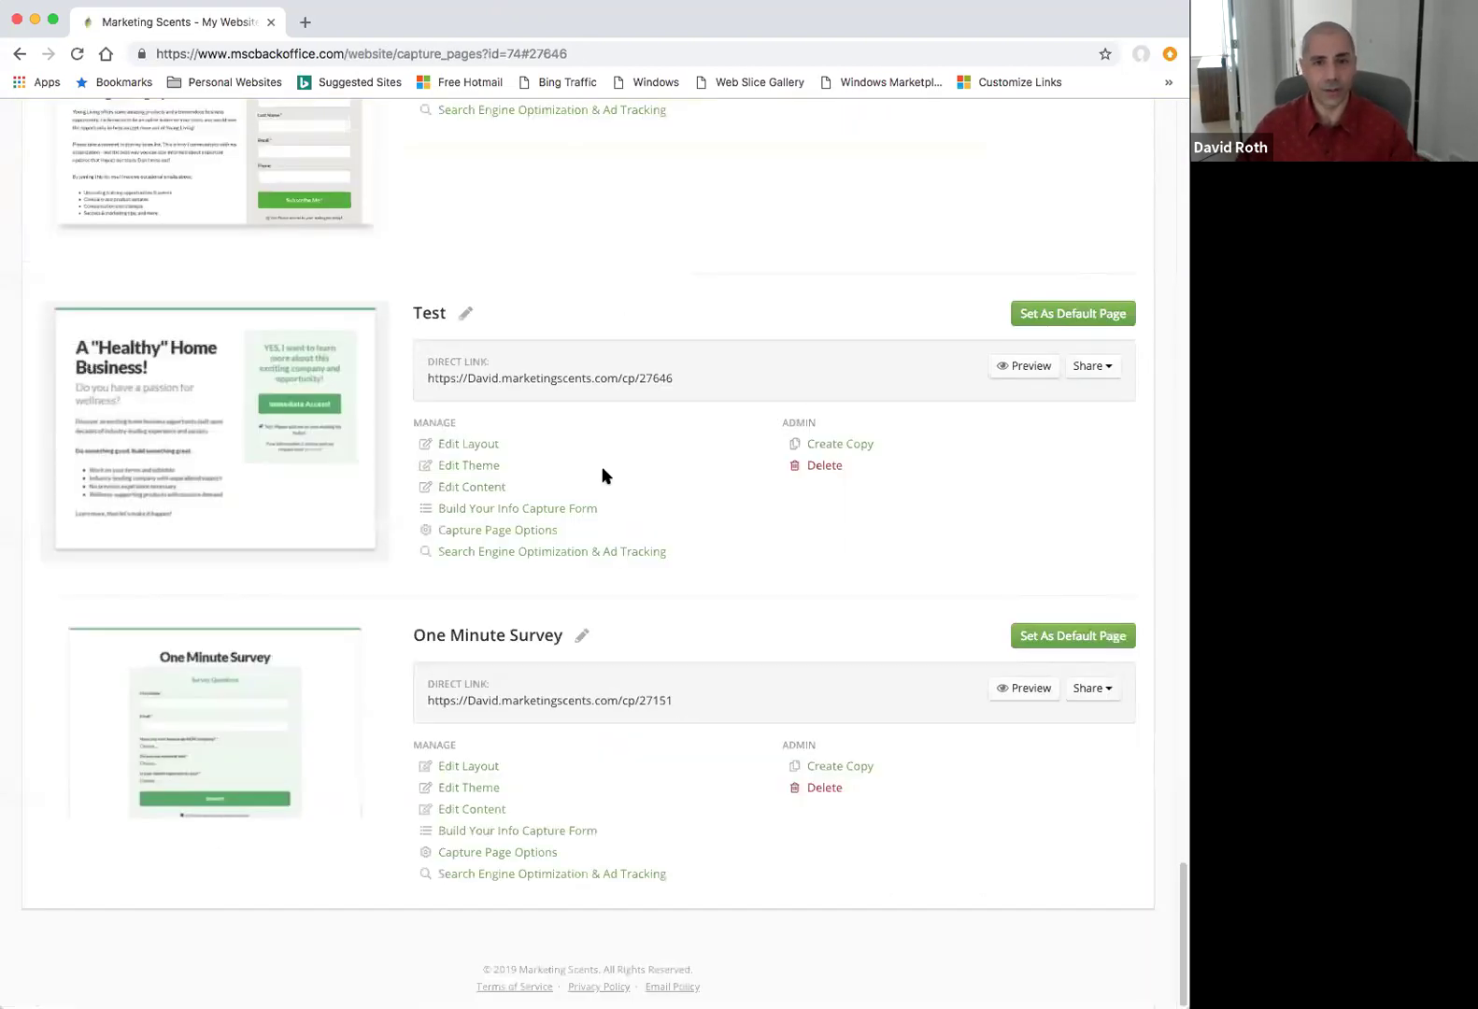
Scroll up the Capture Pages list past the new Test page and go to My Website.
{"action": "scroll", "coordinate": [645, 500], "scroll_direction": "up", "scroll_amount": 15}
{"action": "scroll", "coordinate": [642, 498], "scroll_direction": "up", "scroll_amount": 4}
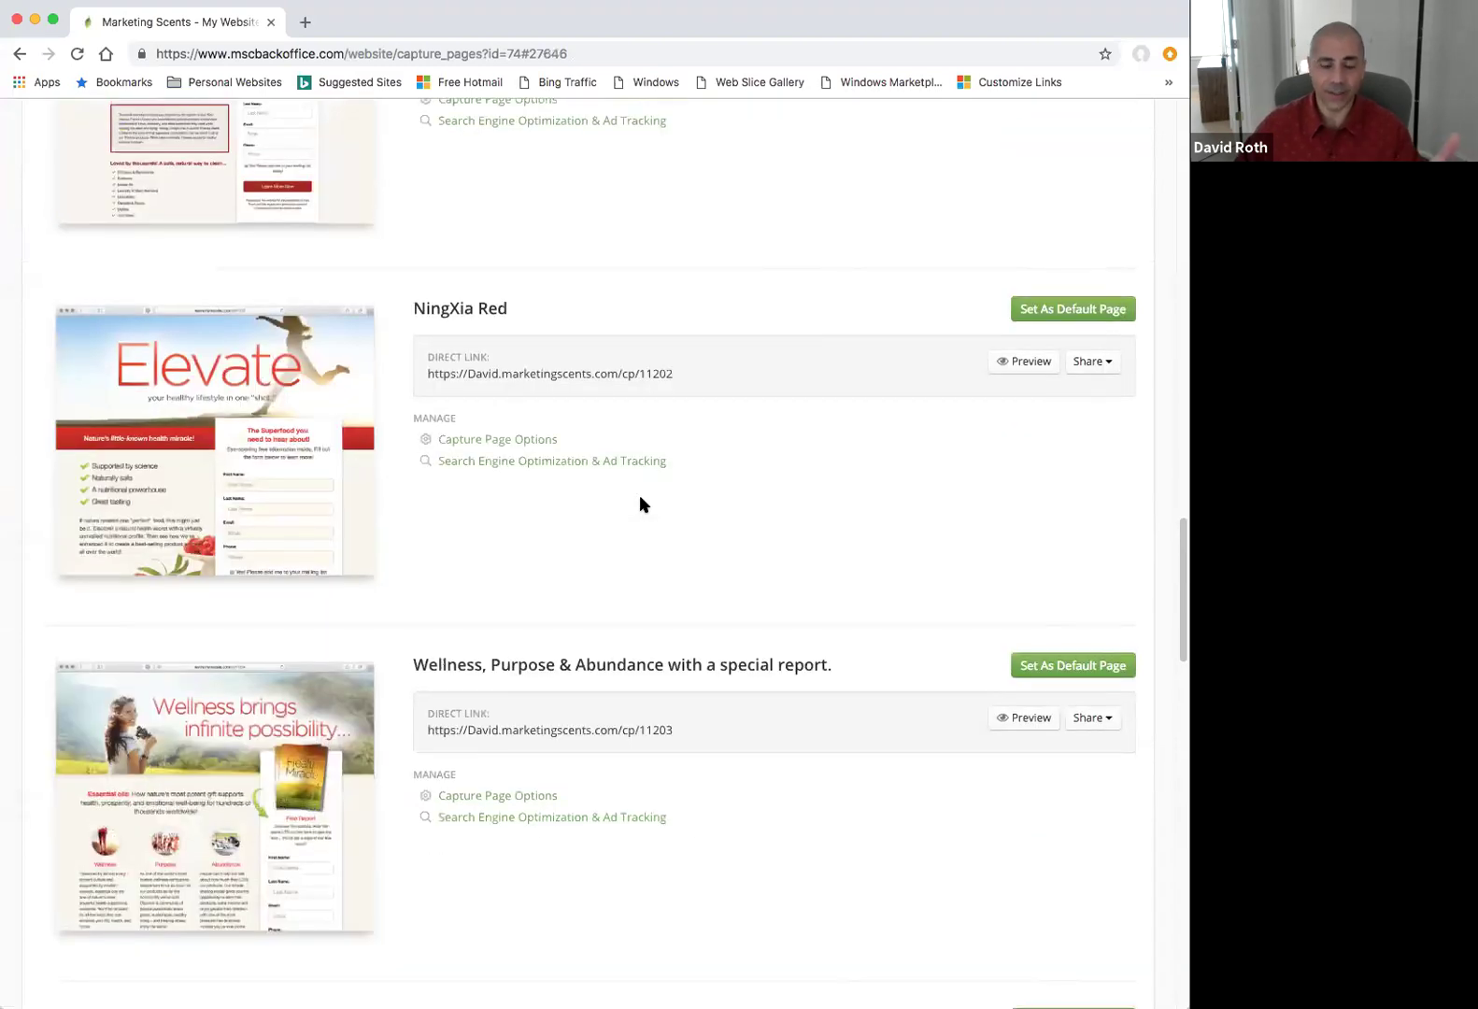
{"action": "scroll", "coordinate": [639, 502], "scroll_direction": "up", "scroll_amount": 8}
{"action": "scroll", "coordinate": [639, 501], "scroll_direction": "up", "scroll_amount": 3}
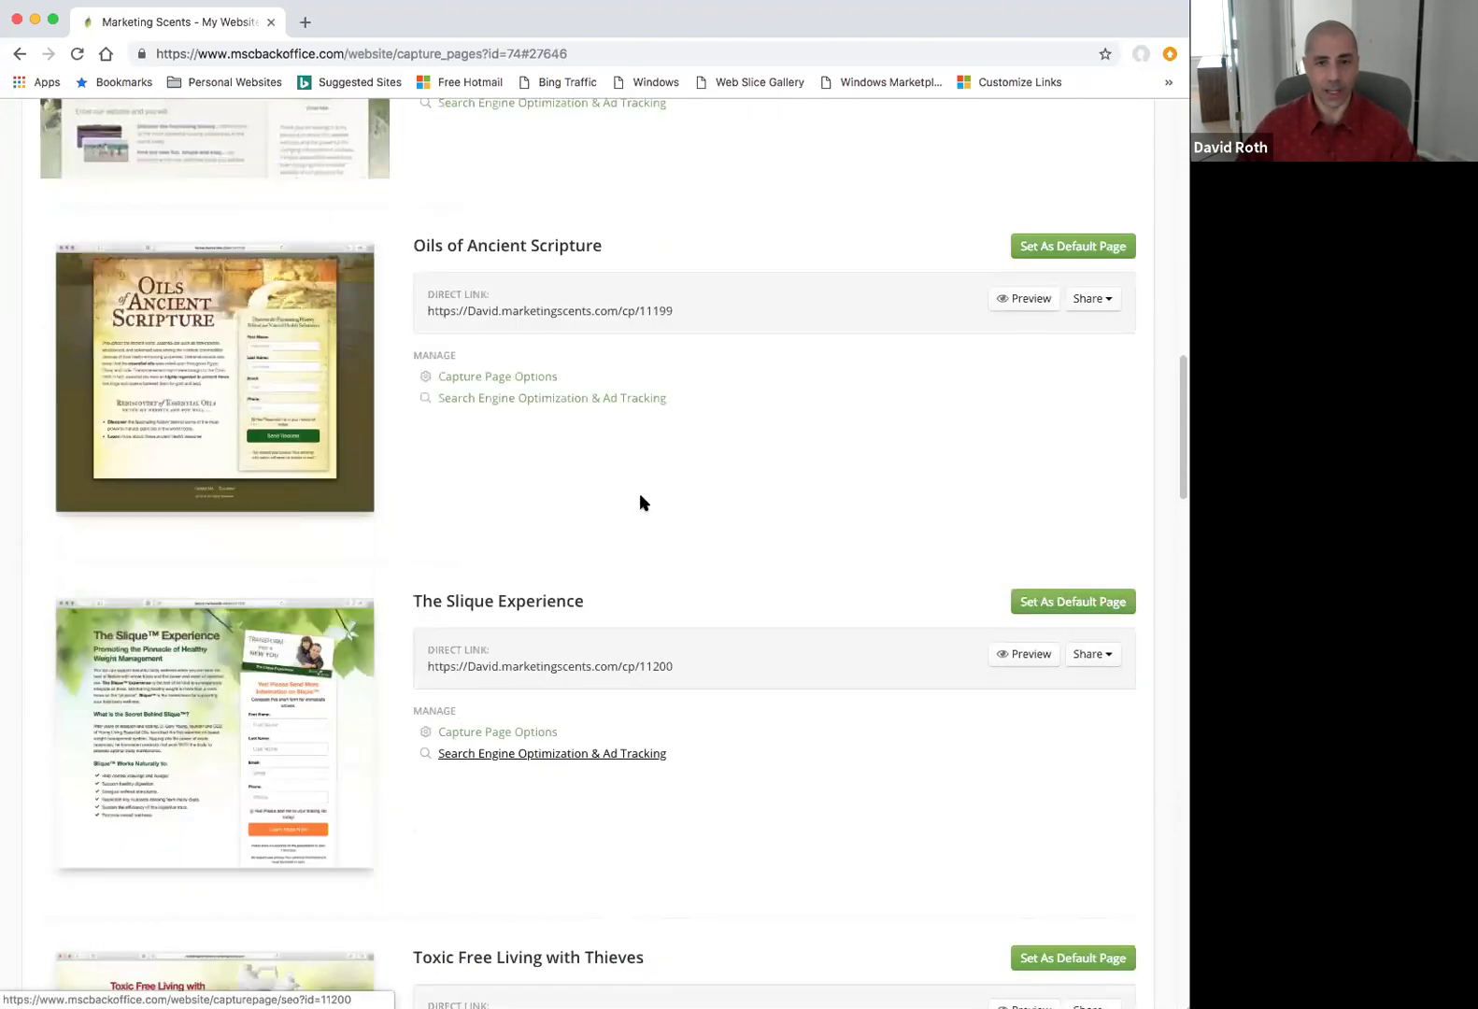
{"action": "scroll", "coordinate": [640, 503], "scroll_direction": "up", "scroll_amount": 3}
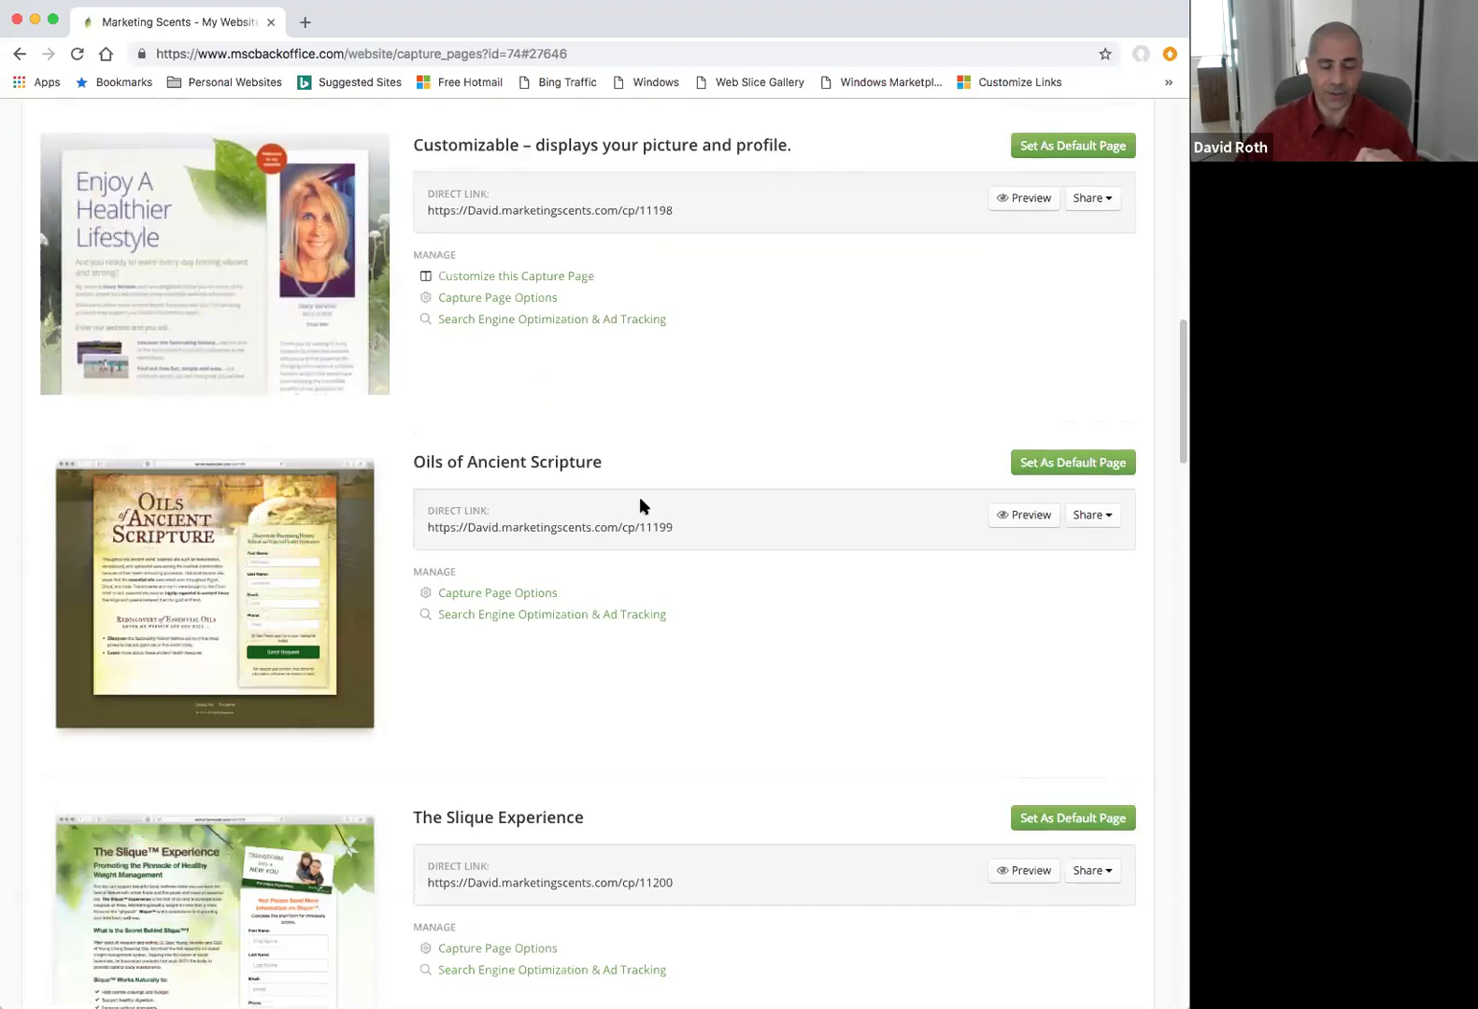
{"action": "scroll", "coordinate": [640, 503], "scroll_direction": "up", "scroll_amount": 10}
{"action": "scroll", "coordinate": [640, 504], "scroll_direction": "up", "scroll_amount": 7}
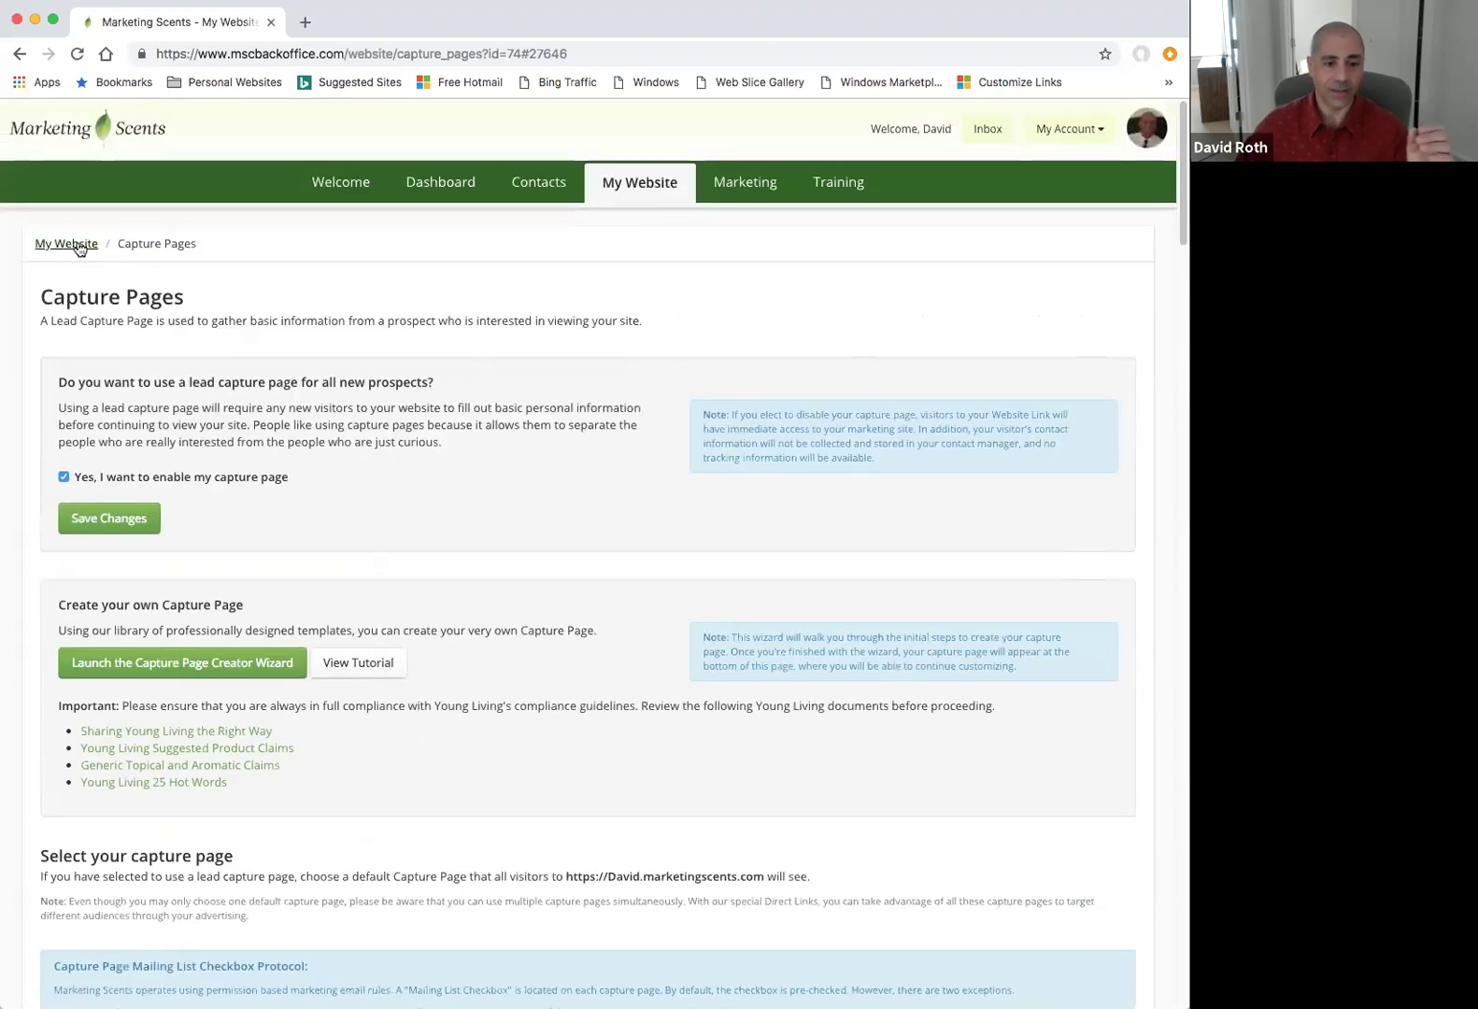
{"action": "left_click", "coordinate": [66, 244]}
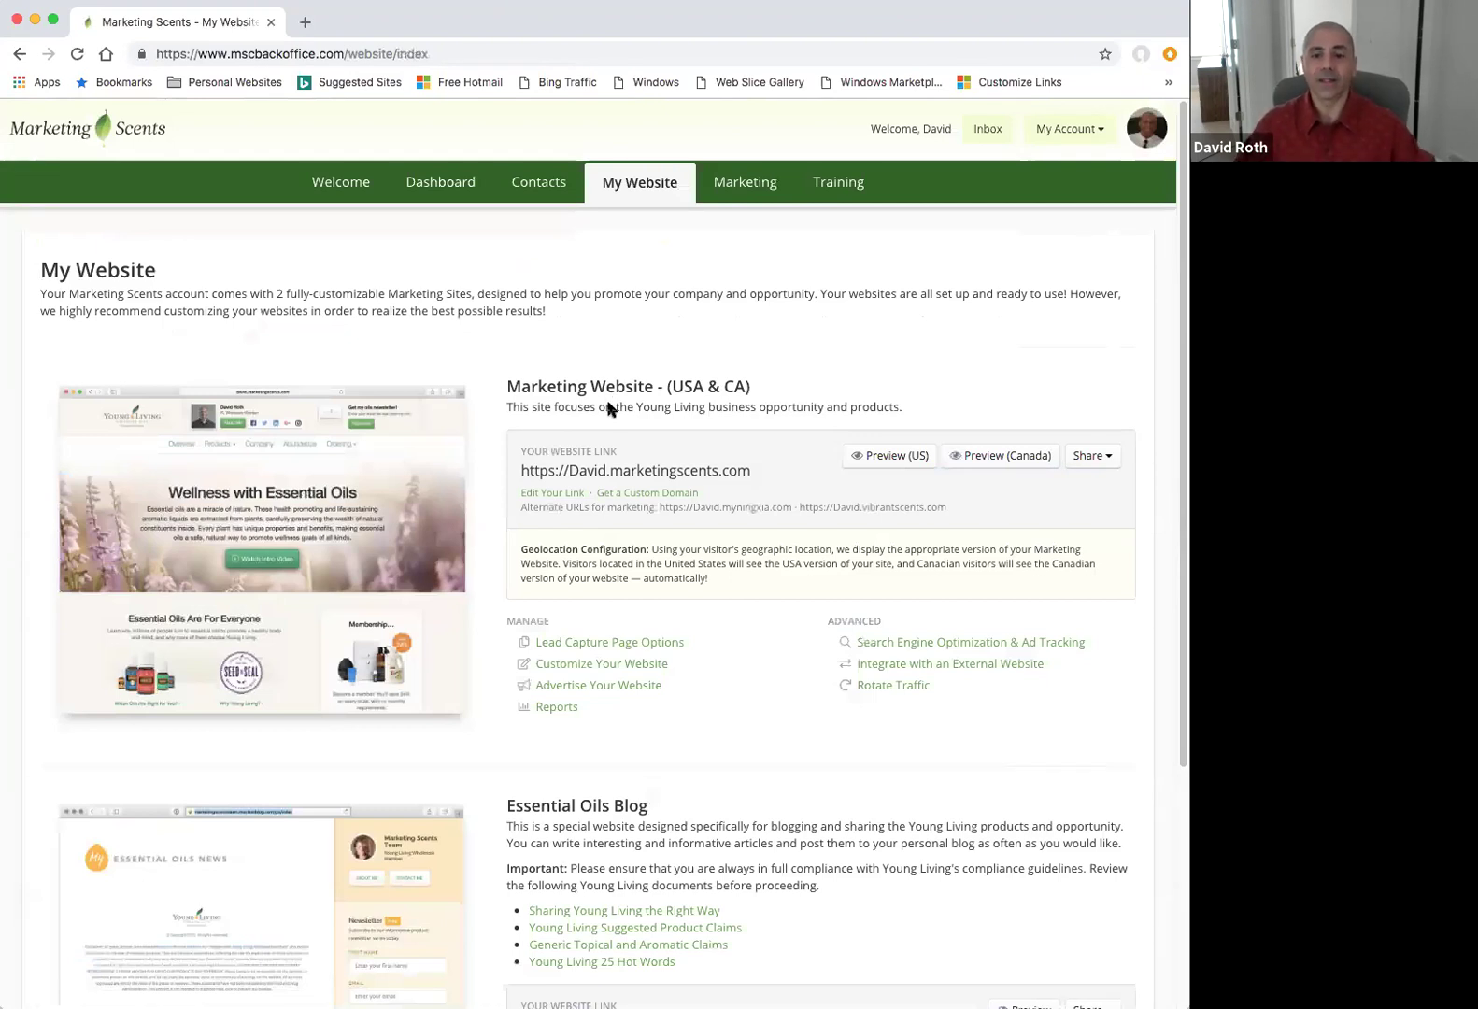
Open the Marketing tab and scroll through the prospecting, conversion and team-building tools.
{"action": "left_click", "coordinate": [733, 181]}
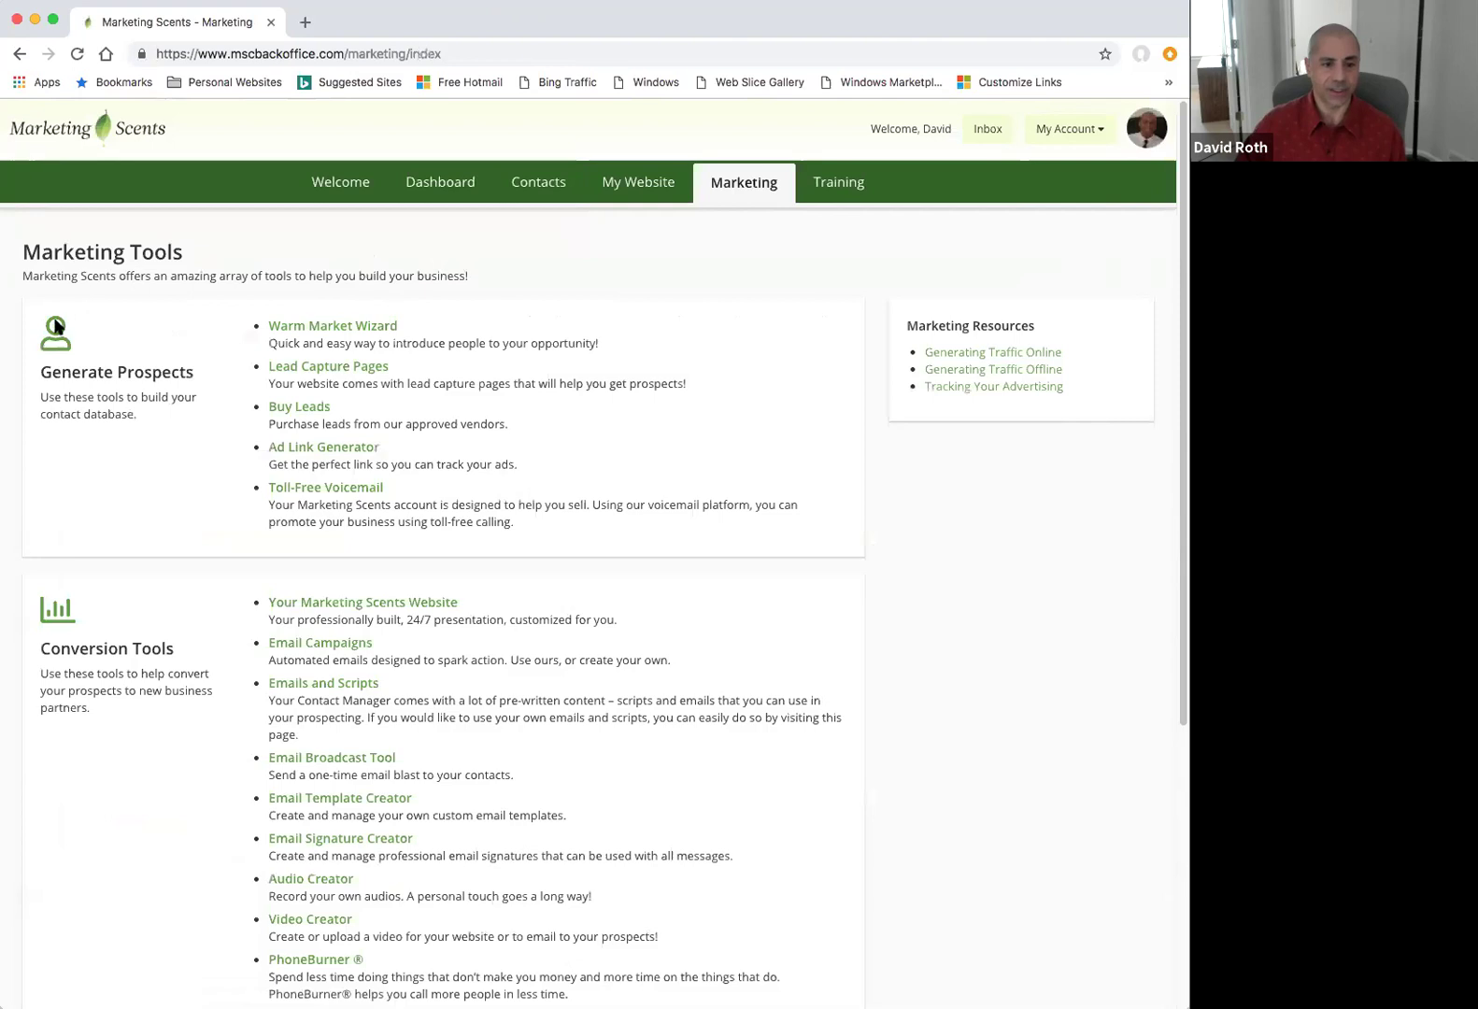
{"action": "scroll", "coordinate": [254, 390], "scroll_direction": "down", "scroll_amount": 2}
{"action": "scroll", "coordinate": [196, 355], "scroll_direction": "down", "scroll_amount": 2}
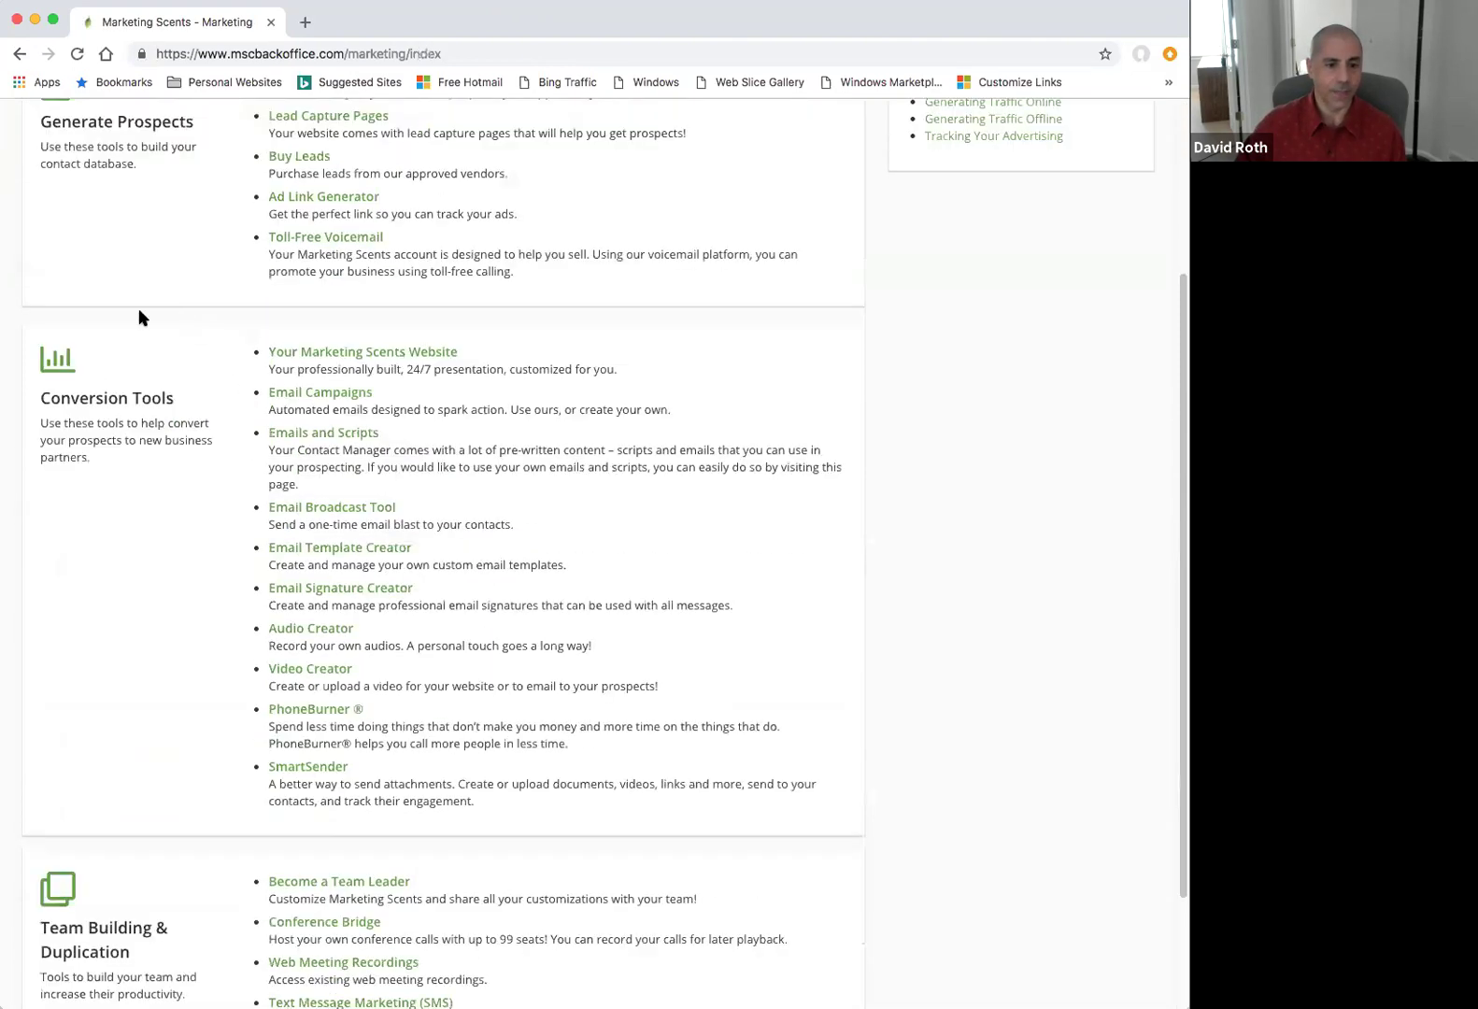
{"action": "scroll", "coordinate": [225, 457], "scroll_direction": "down", "scroll_amount": 1}
{"action": "scroll", "coordinate": [225, 502], "scroll_direction": "down", "scroll_amount": 2}
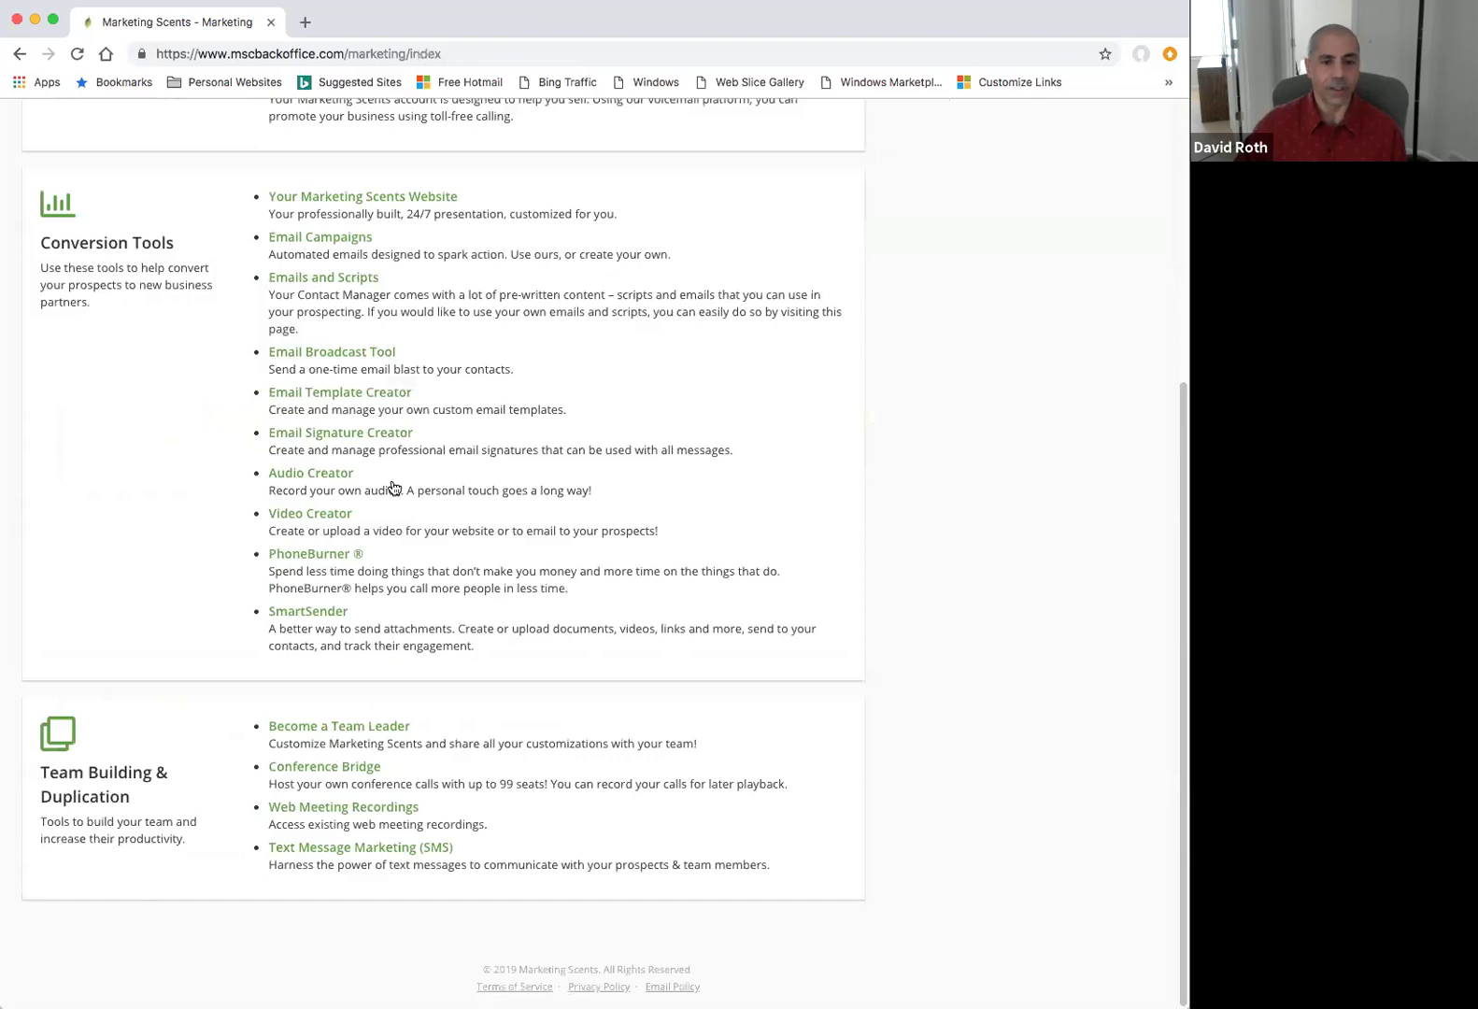
{"action": "scroll", "coordinate": [521, 508], "scroll_direction": "up", "scroll_amount": 2}
{"action": "scroll", "coordinate": [841, 385], "scroll_direction": "up", "scroll_amount": 1}
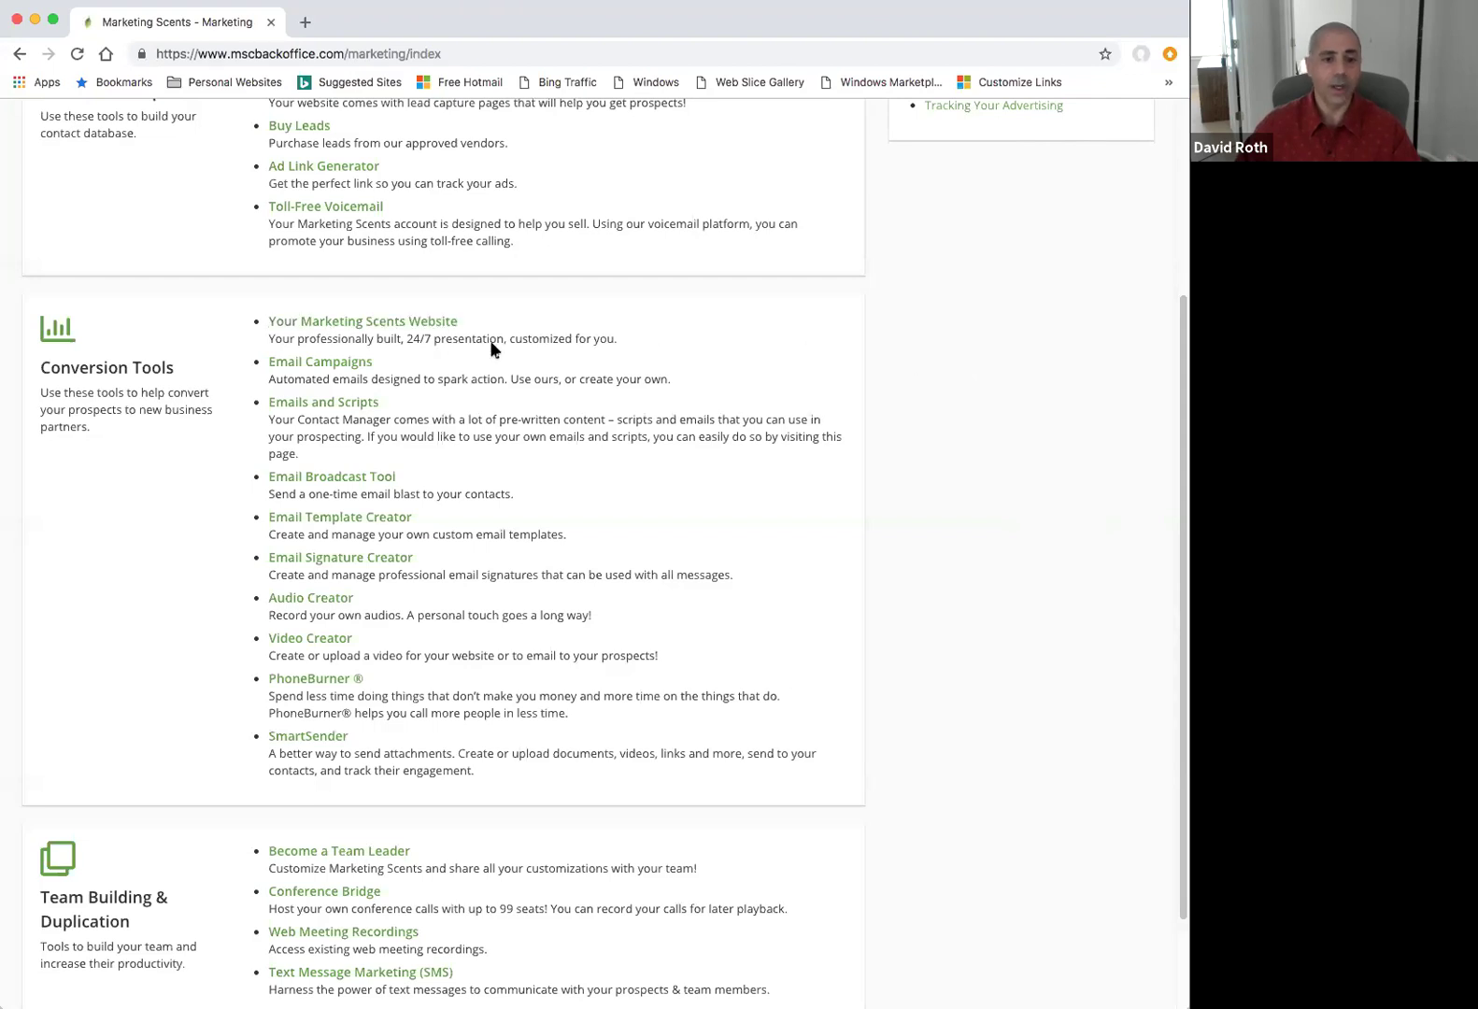
Open Email Campaigns, view the Product Prospects campaign's drip emails, and preview Day 21 as HTML.
{"action": "left_click", "coordinate": [342, 365]}
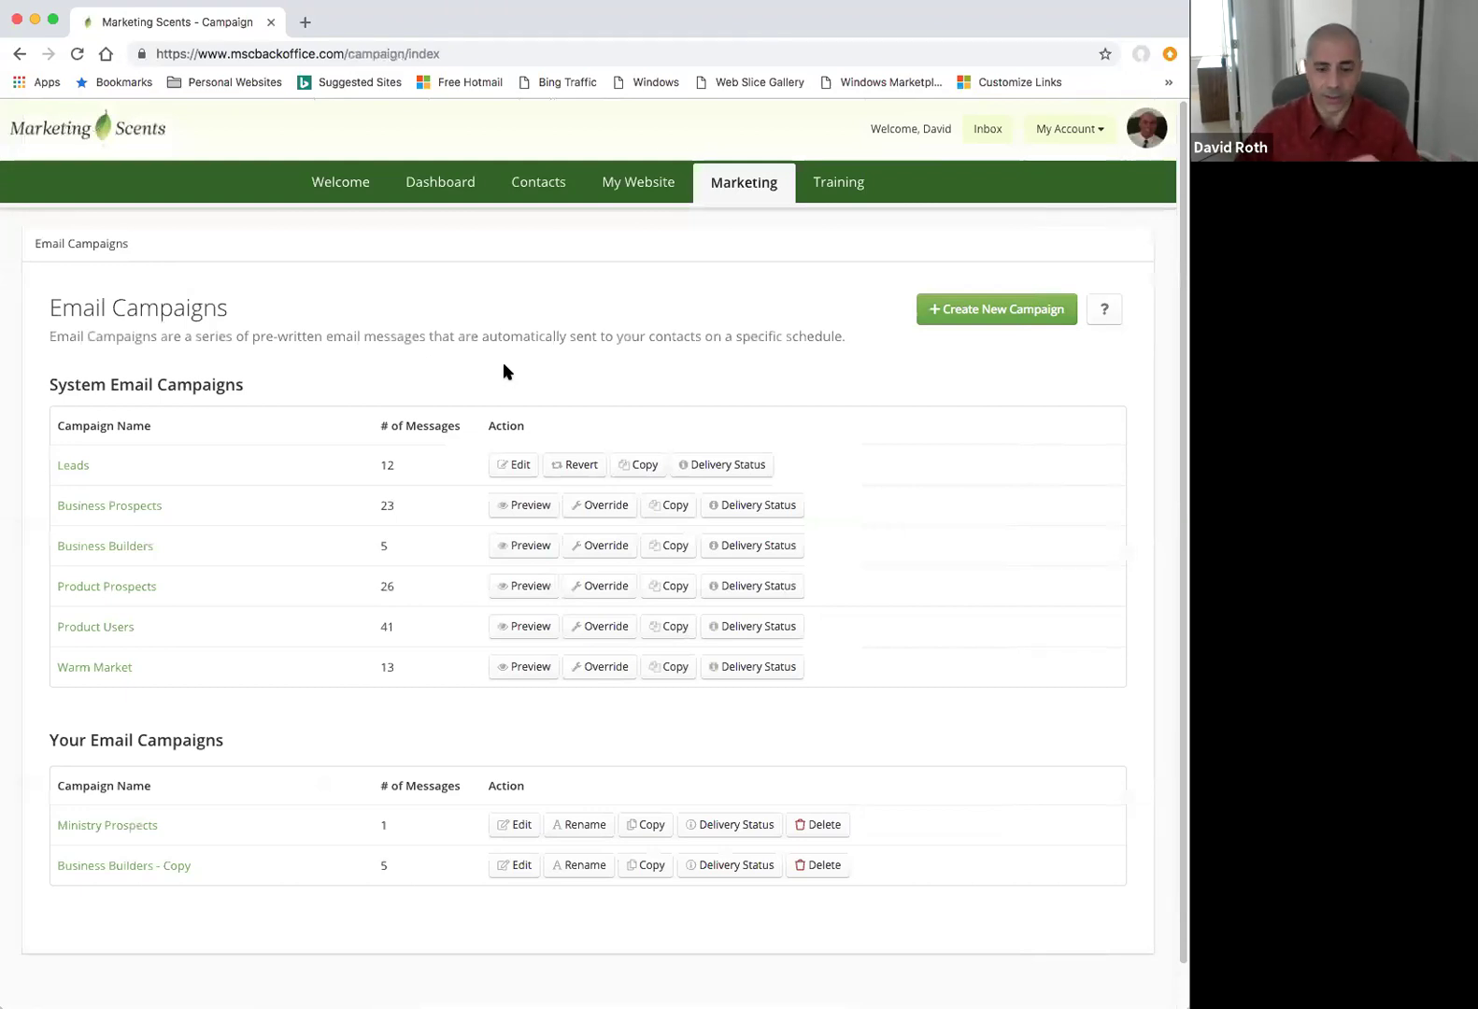
{"action": "left_click", "coordinate": [117, 587]}
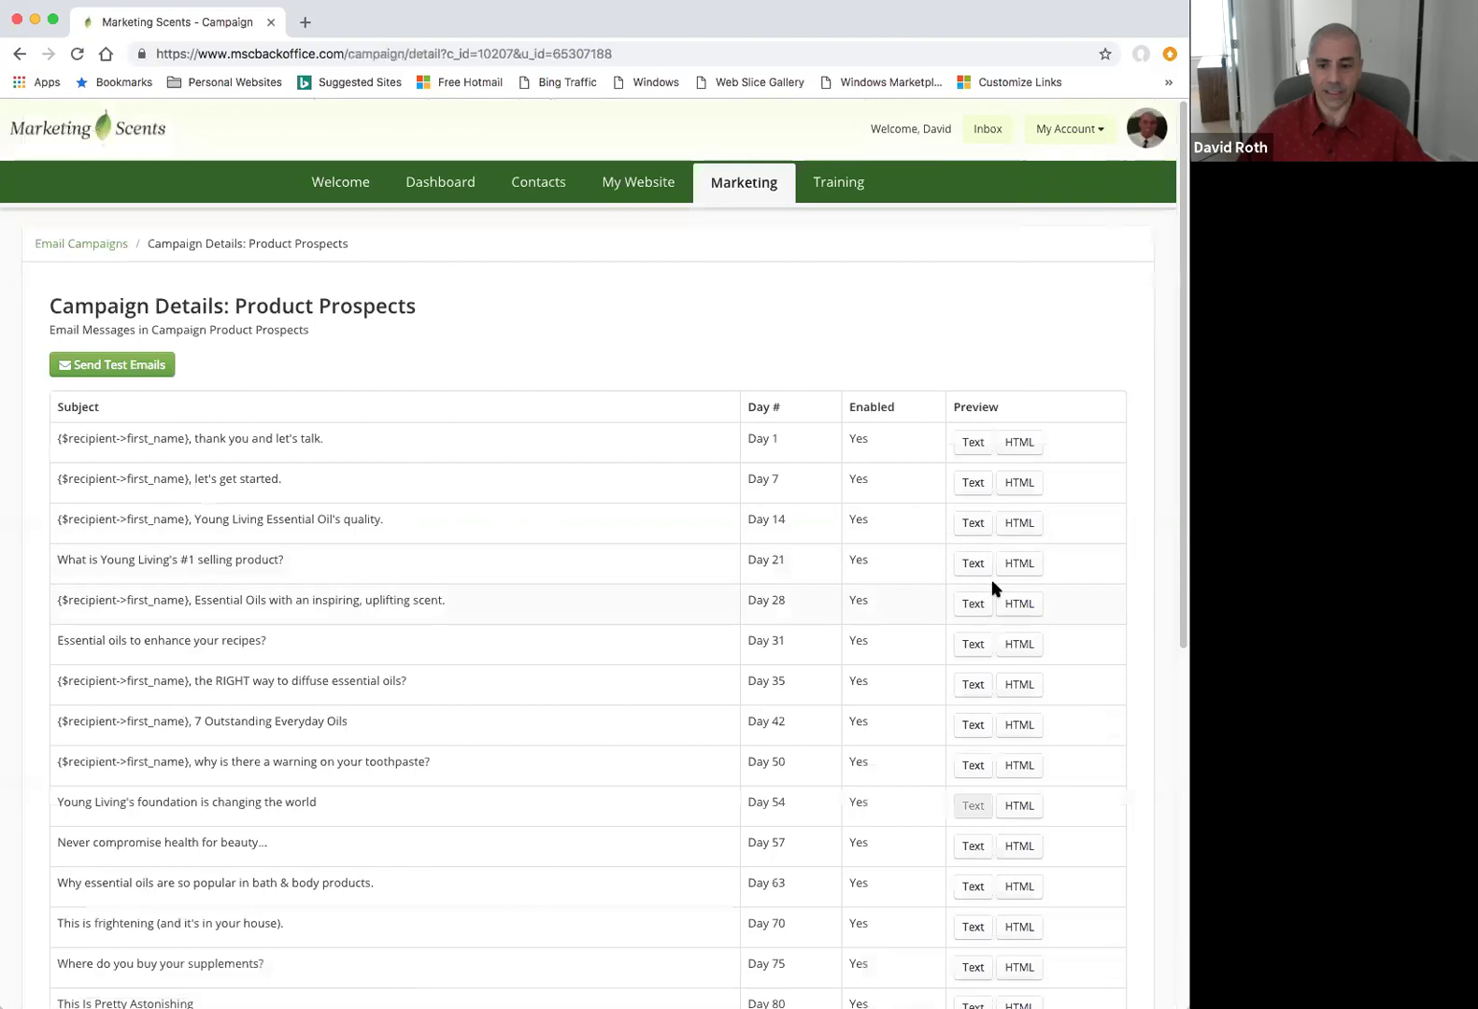
{"action": "left_click", "coordinate": [1016, 566]}
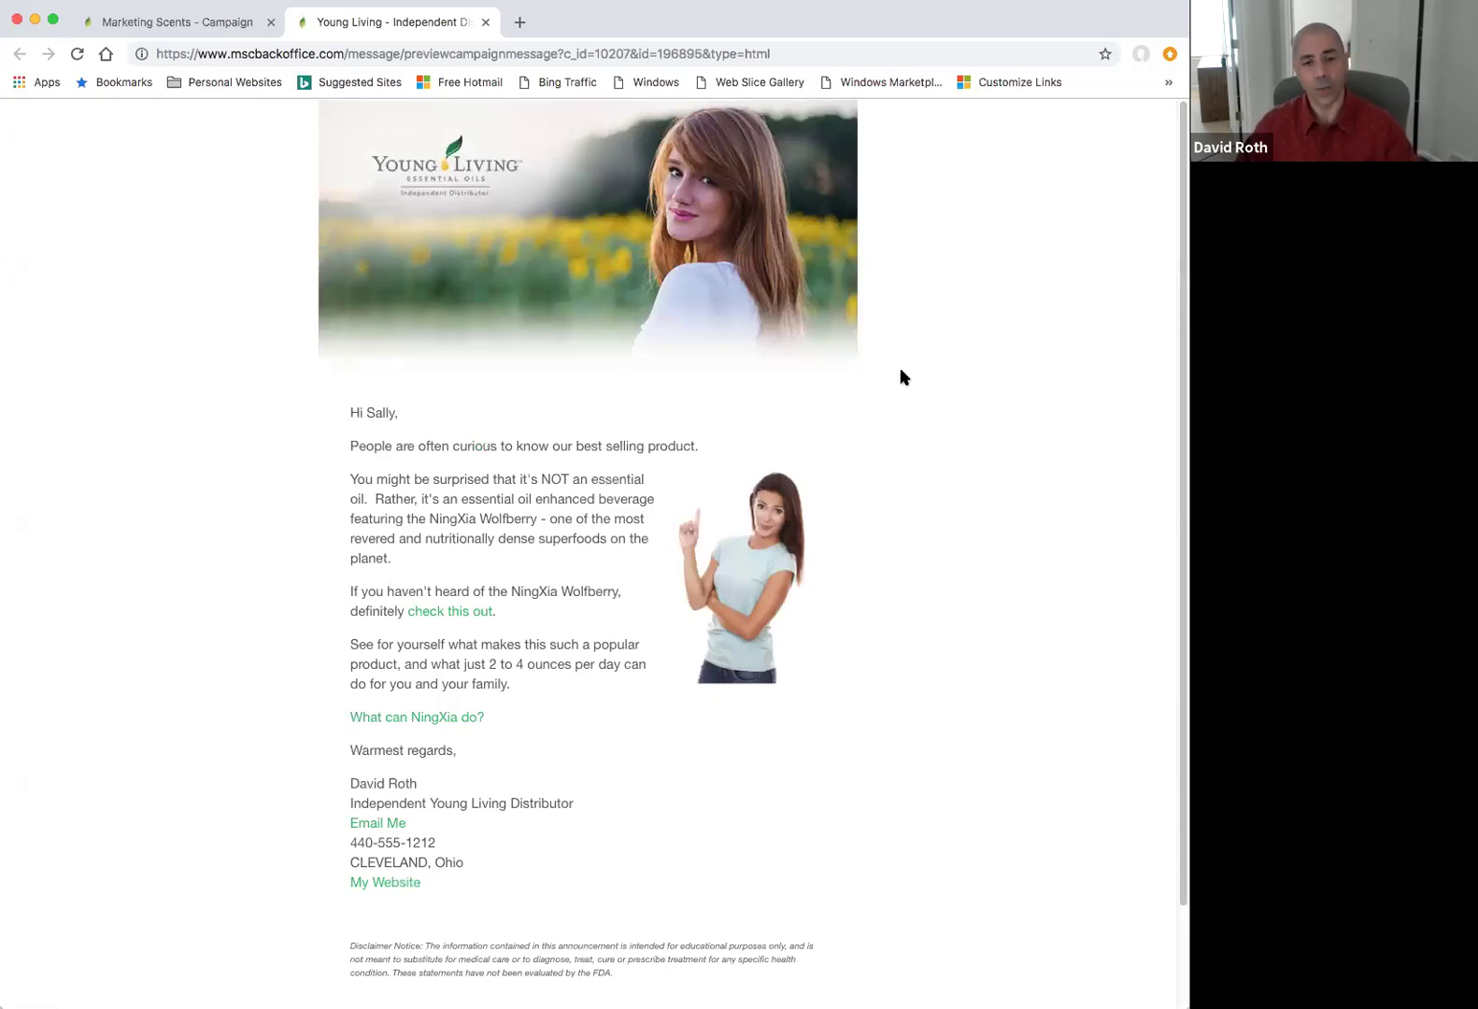
Close the Day 21 email's HTML preview to return to the Product Prospects campaign.
{"action": "left_click", "coordinate": [486, 22]}
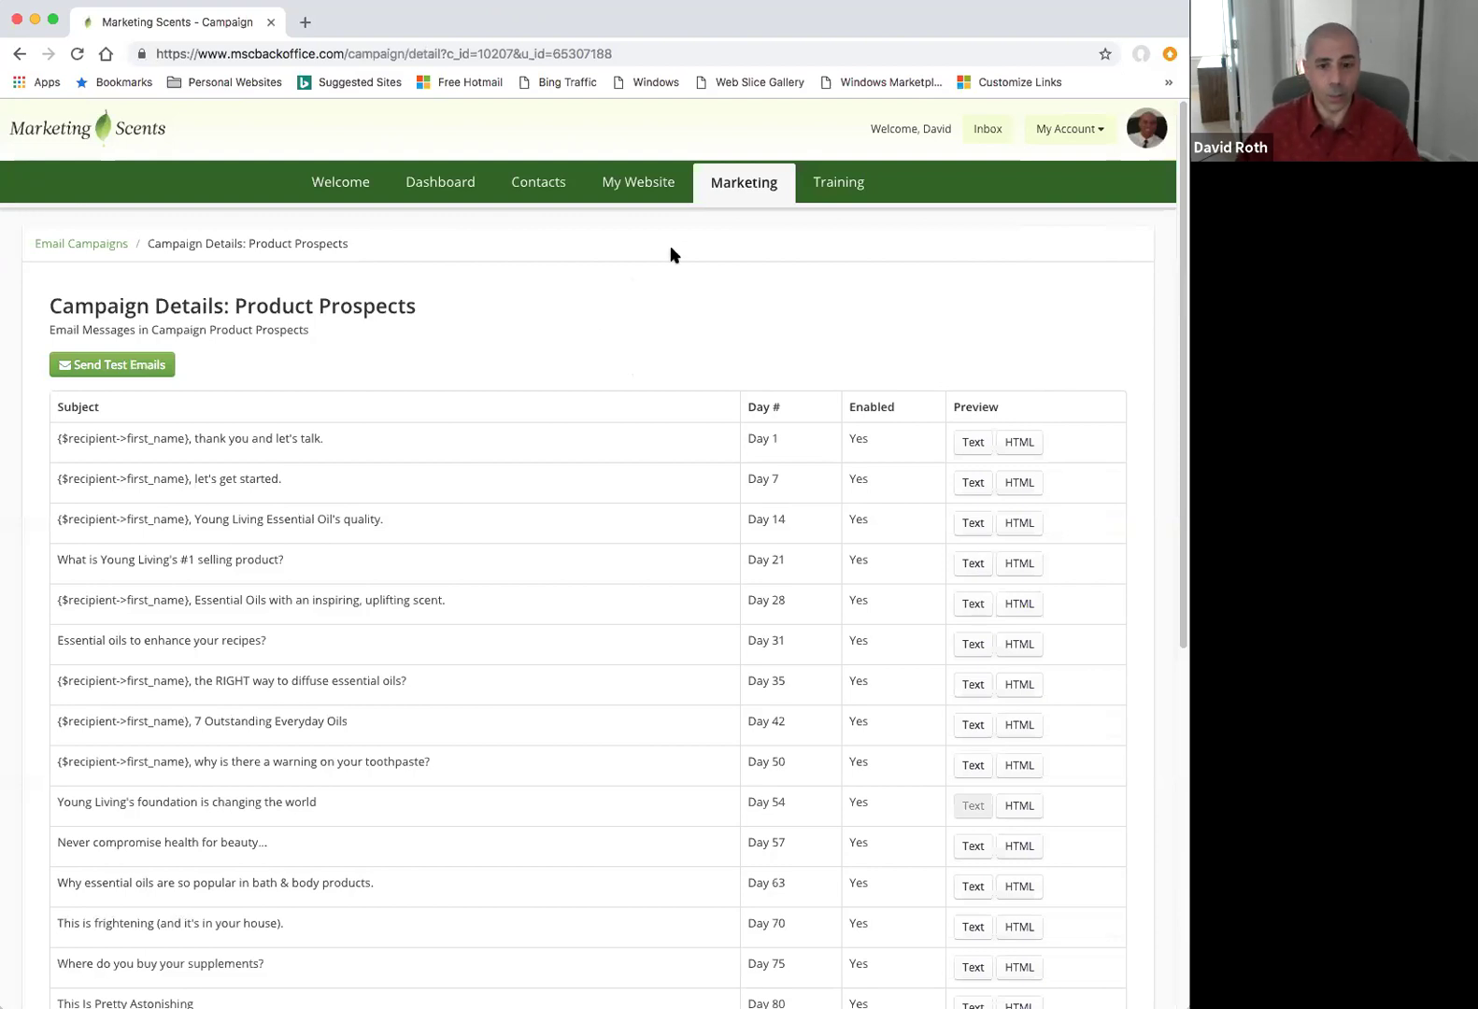
Return to Marketing Tools and open the Email Broadcast Tool under Conversion Tools.
{"action": "left_click", "coordinate": [735, 192]}
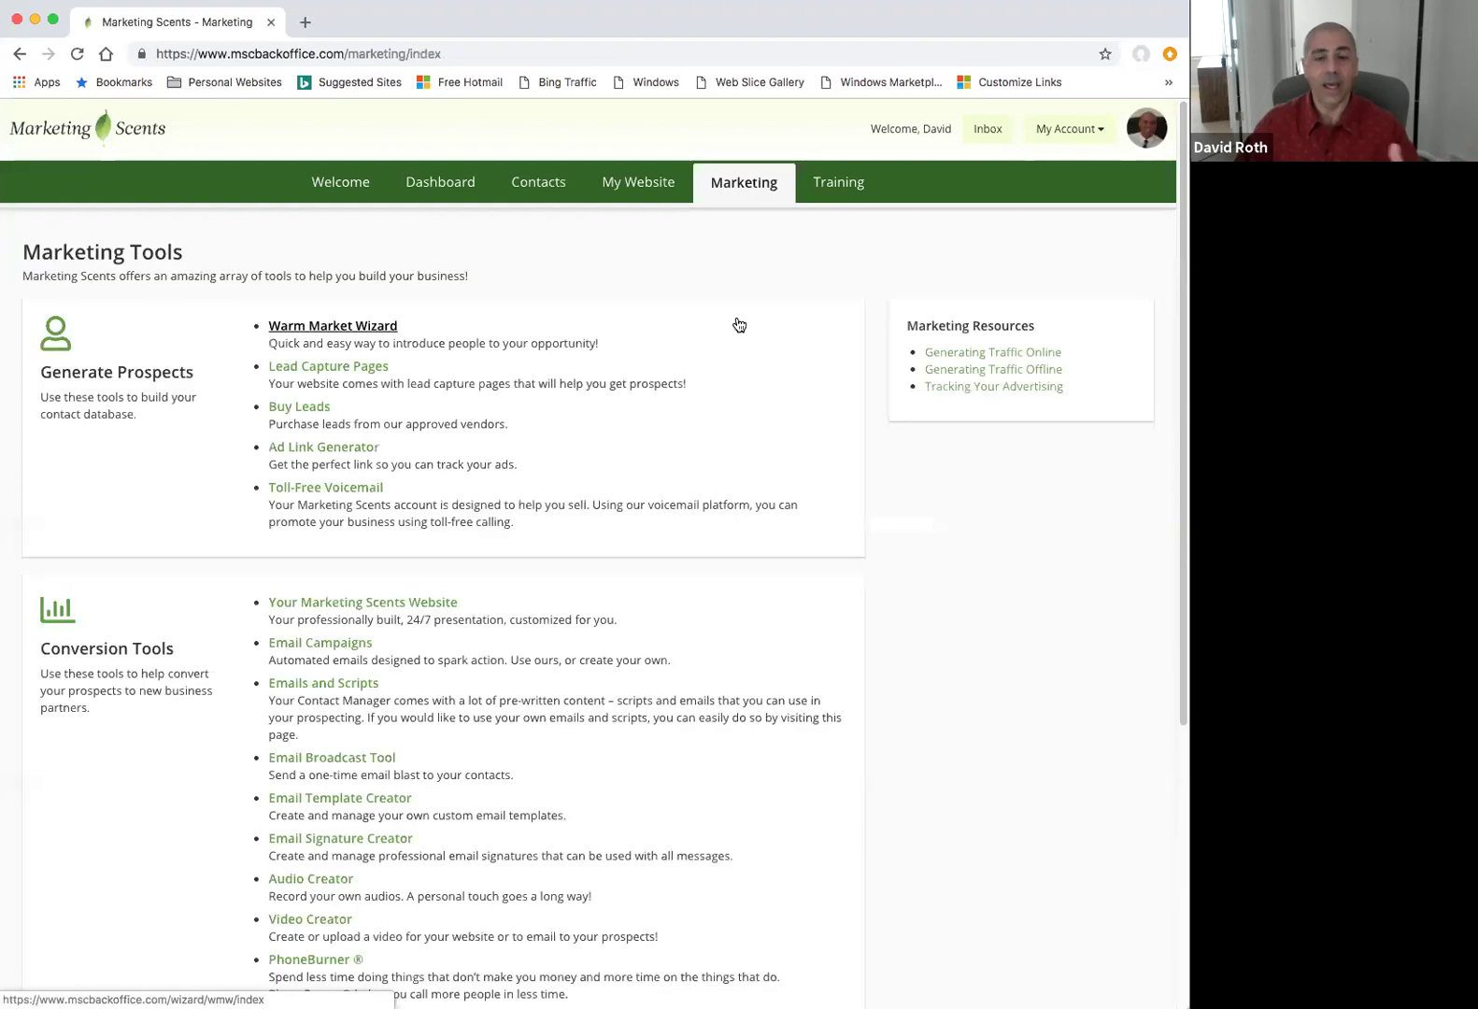
{"action": "scroll", "coordinate": [738, 325], "scroll_direction": "down", "scroll_amount": 1}
{"action": "scroll", "coordinate": [737, 325], "scroll_direction": "down", "scroll_amount": 4}
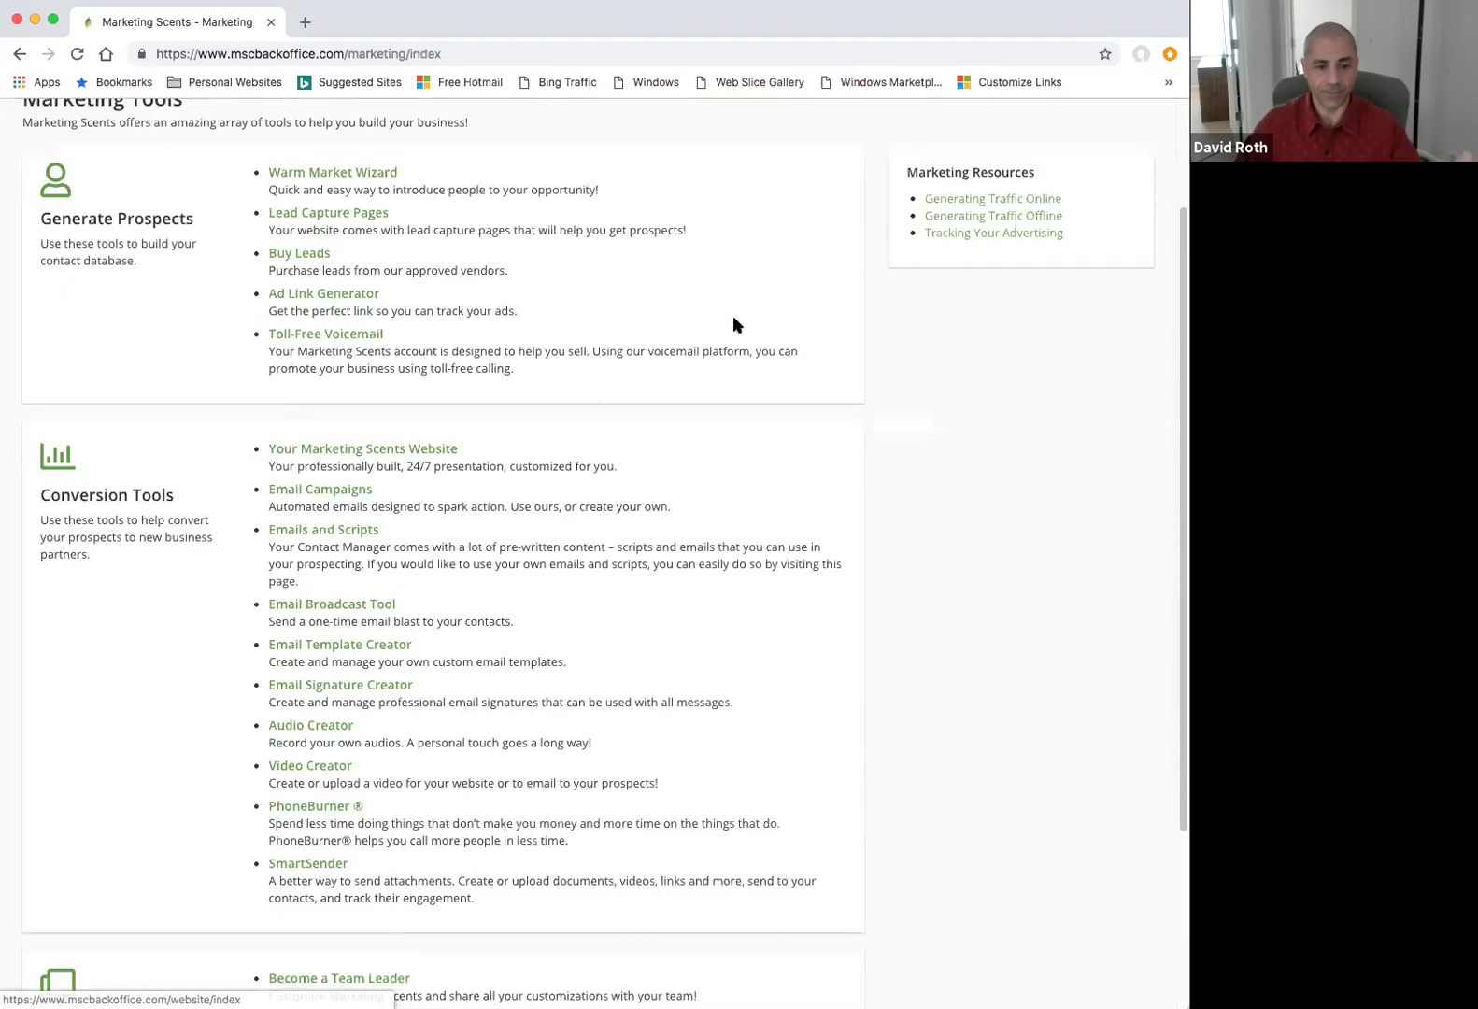
{"action": "left_click", "coordinate": [328, 540]}
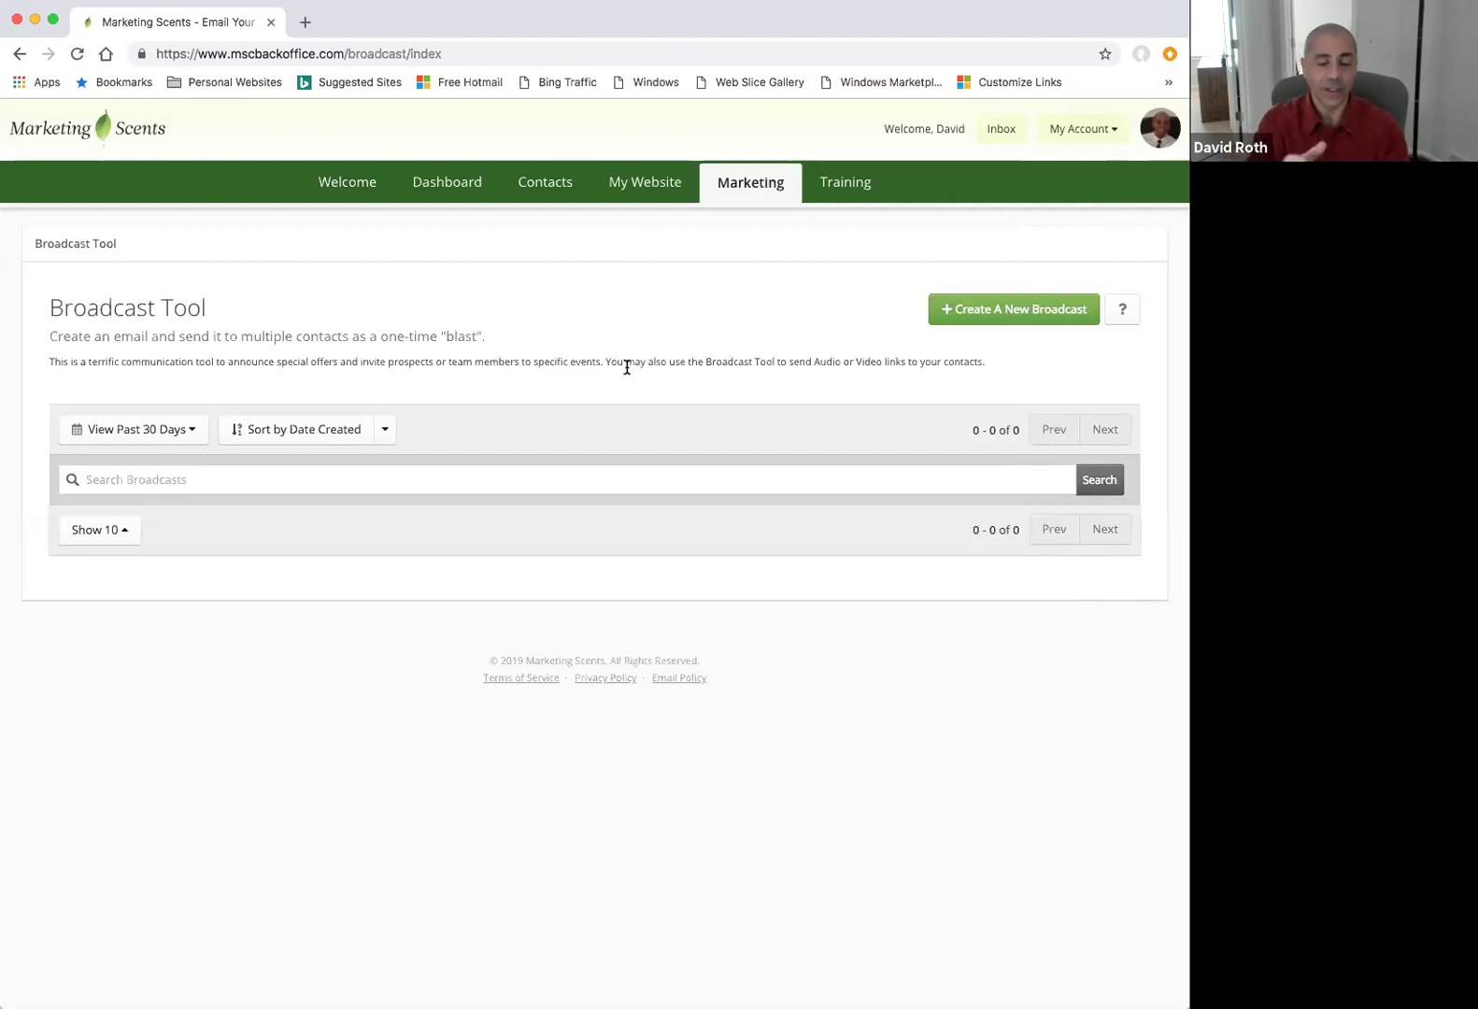
Leave the Broadcast Tool via the Marketing tab in the green navigation bar.
{"action": "left_click", "coordinate": [739, 193]}
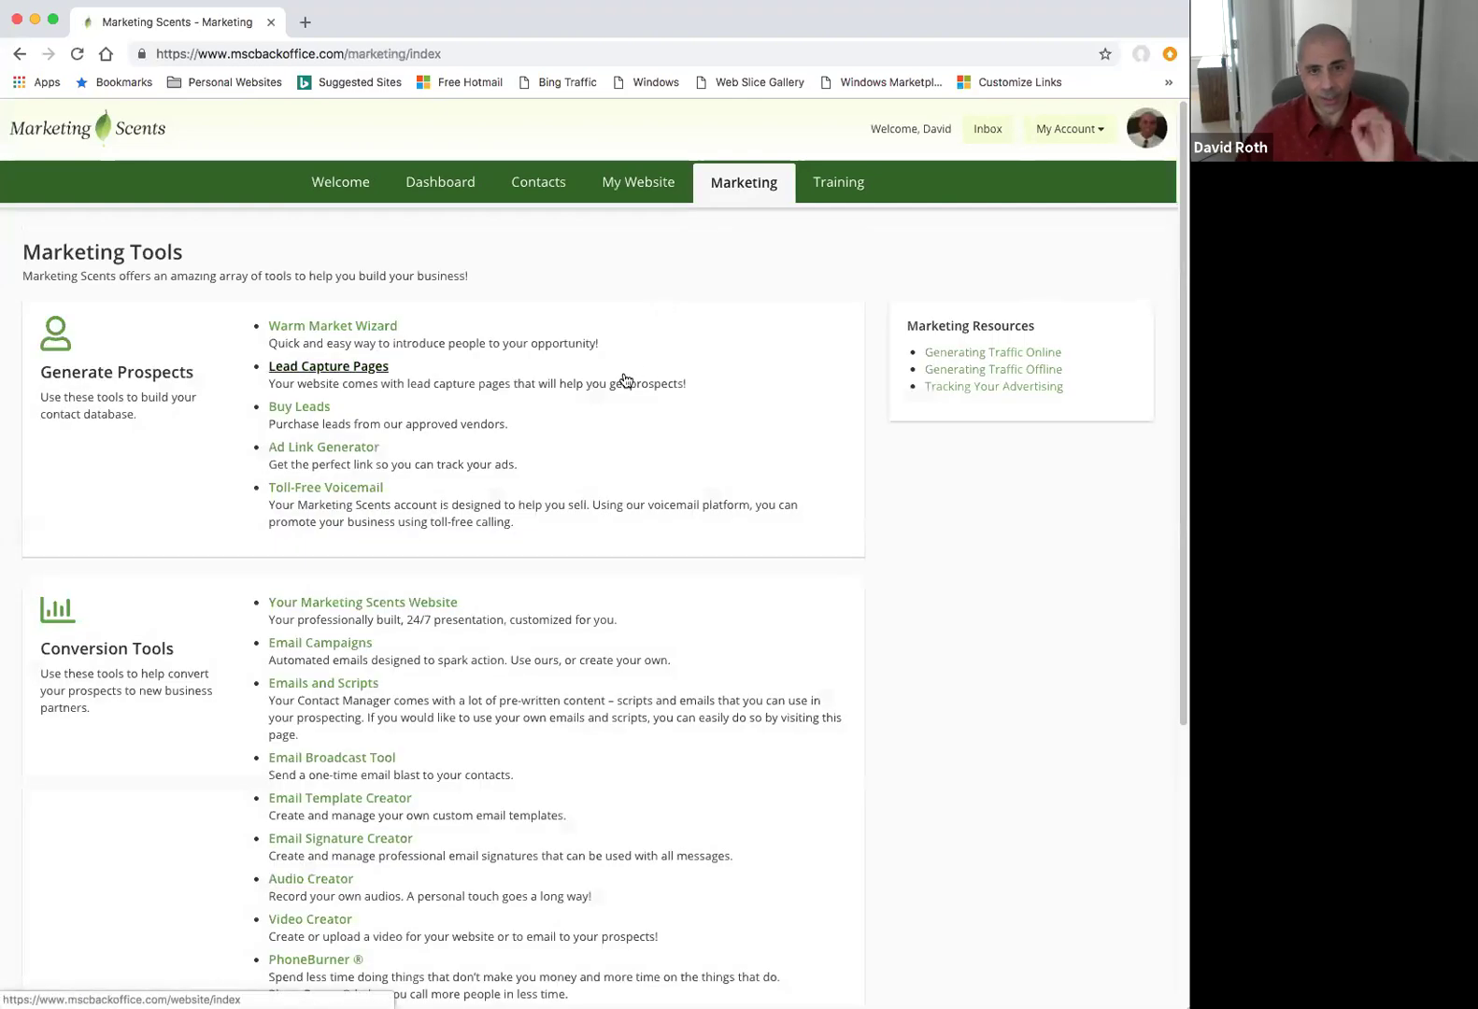
Open the SmartSender library of 147 resources from Conversion Tools.
{"action": "scroll", "coordinate": [625, 380], "scroll_direction": "down", "scroll_amount": 5}
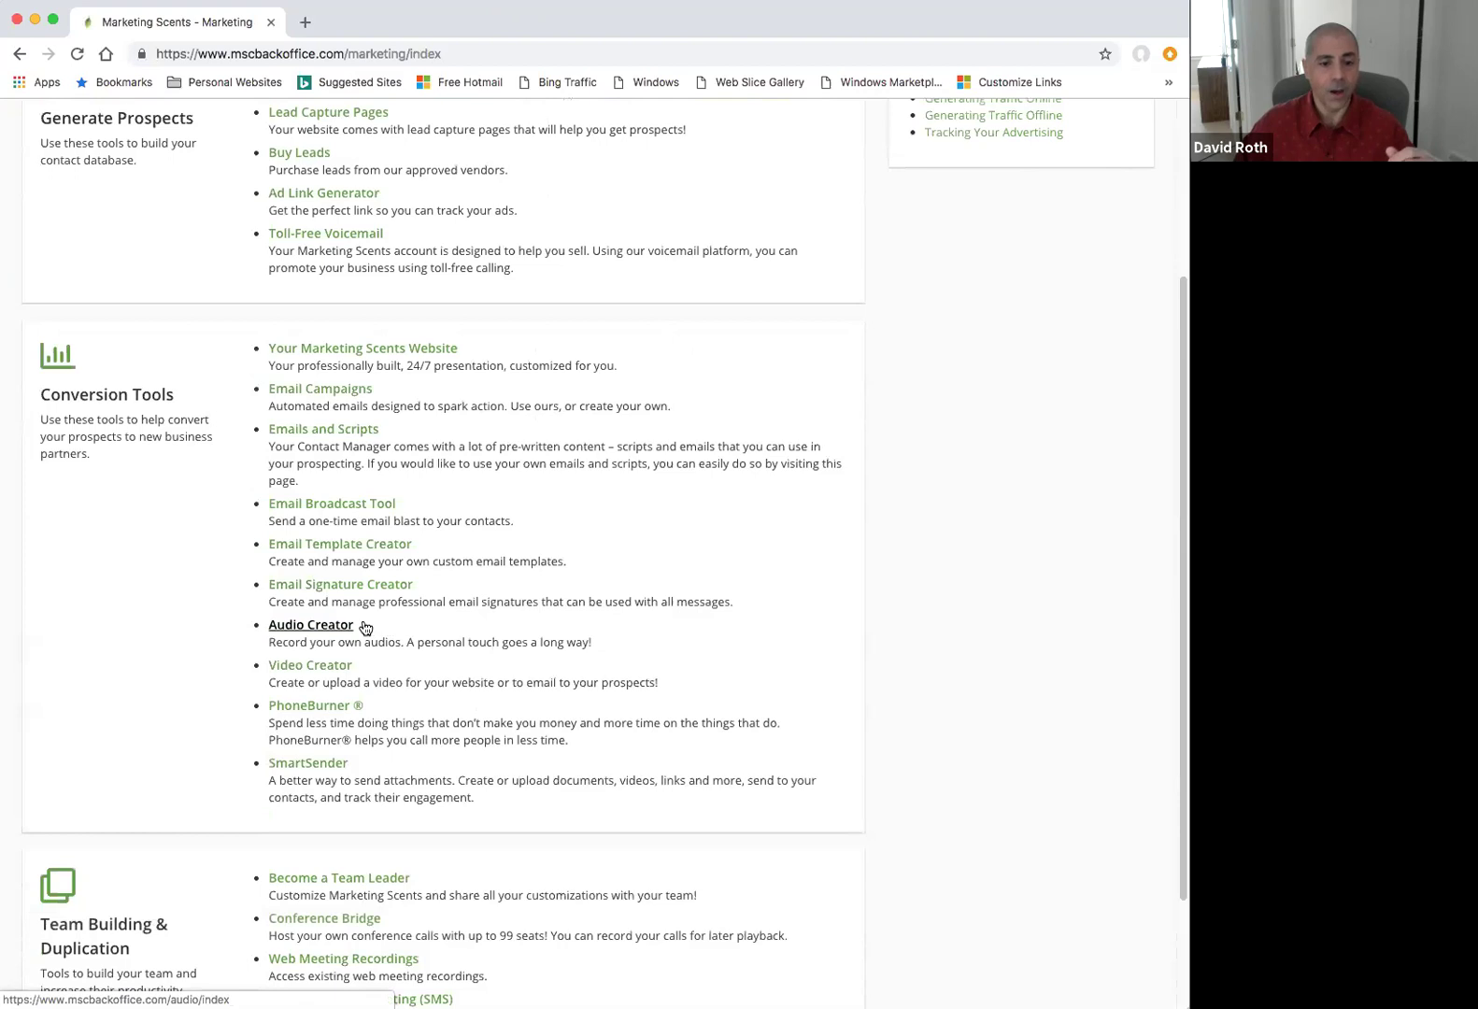
{"action": "left_click", "coordinate": [329, 764]}
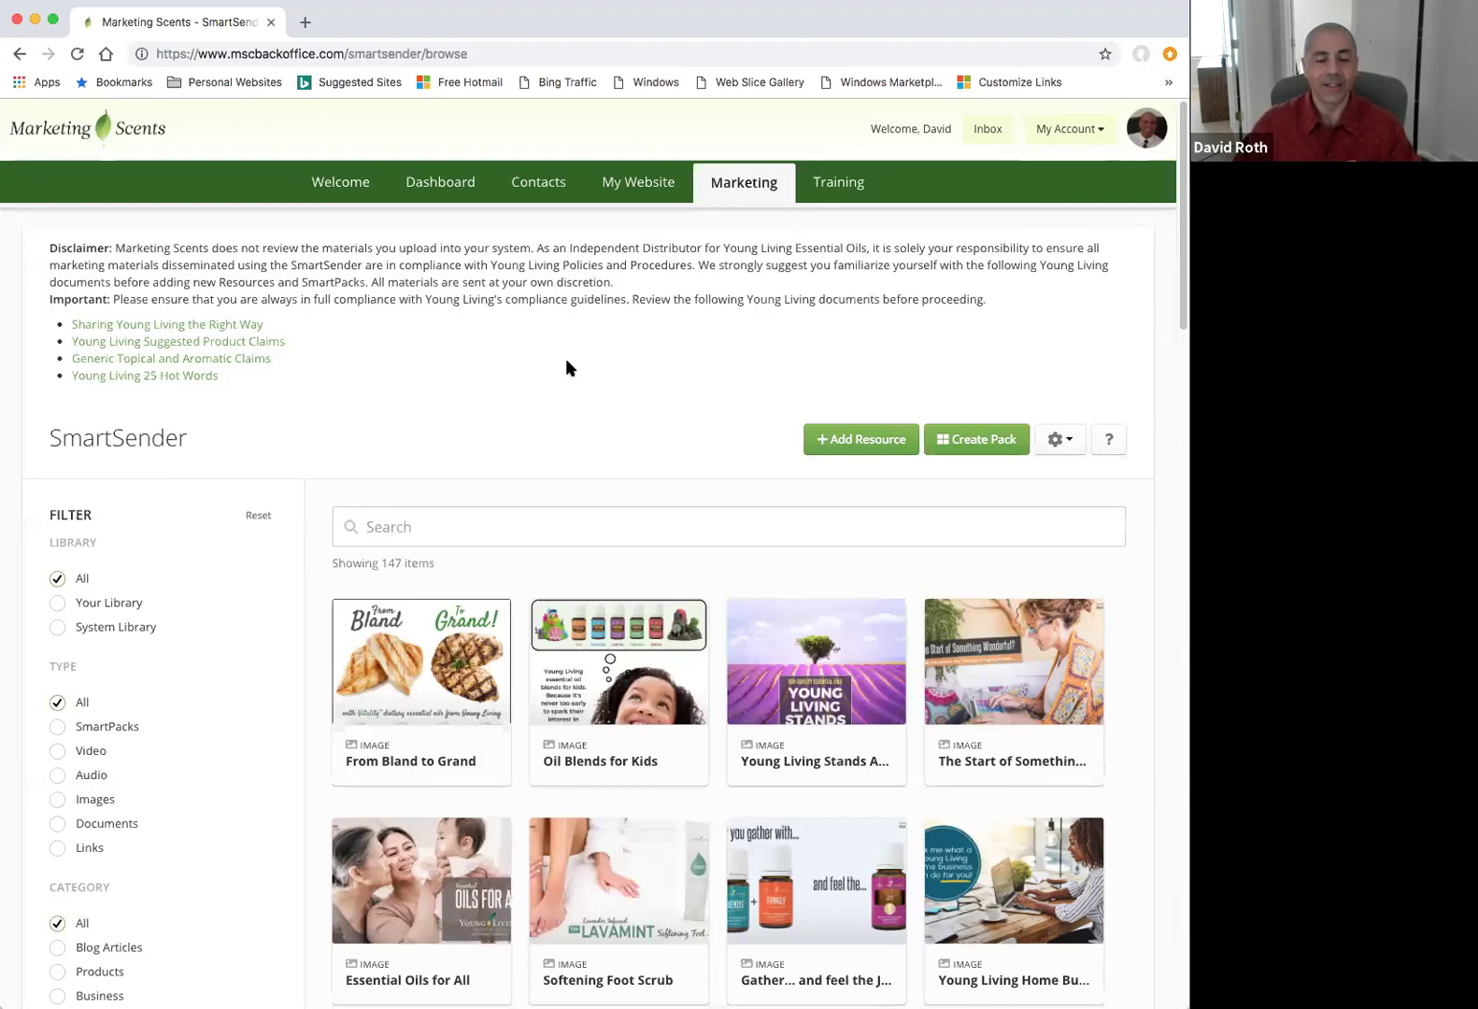
Try the Audio, Images, Documents and Links type filters, then reset the filter to All.
{"action": "scroll", "coordinate": [326, 495], "scroll_direction": "down", "scroll_amount": 2}
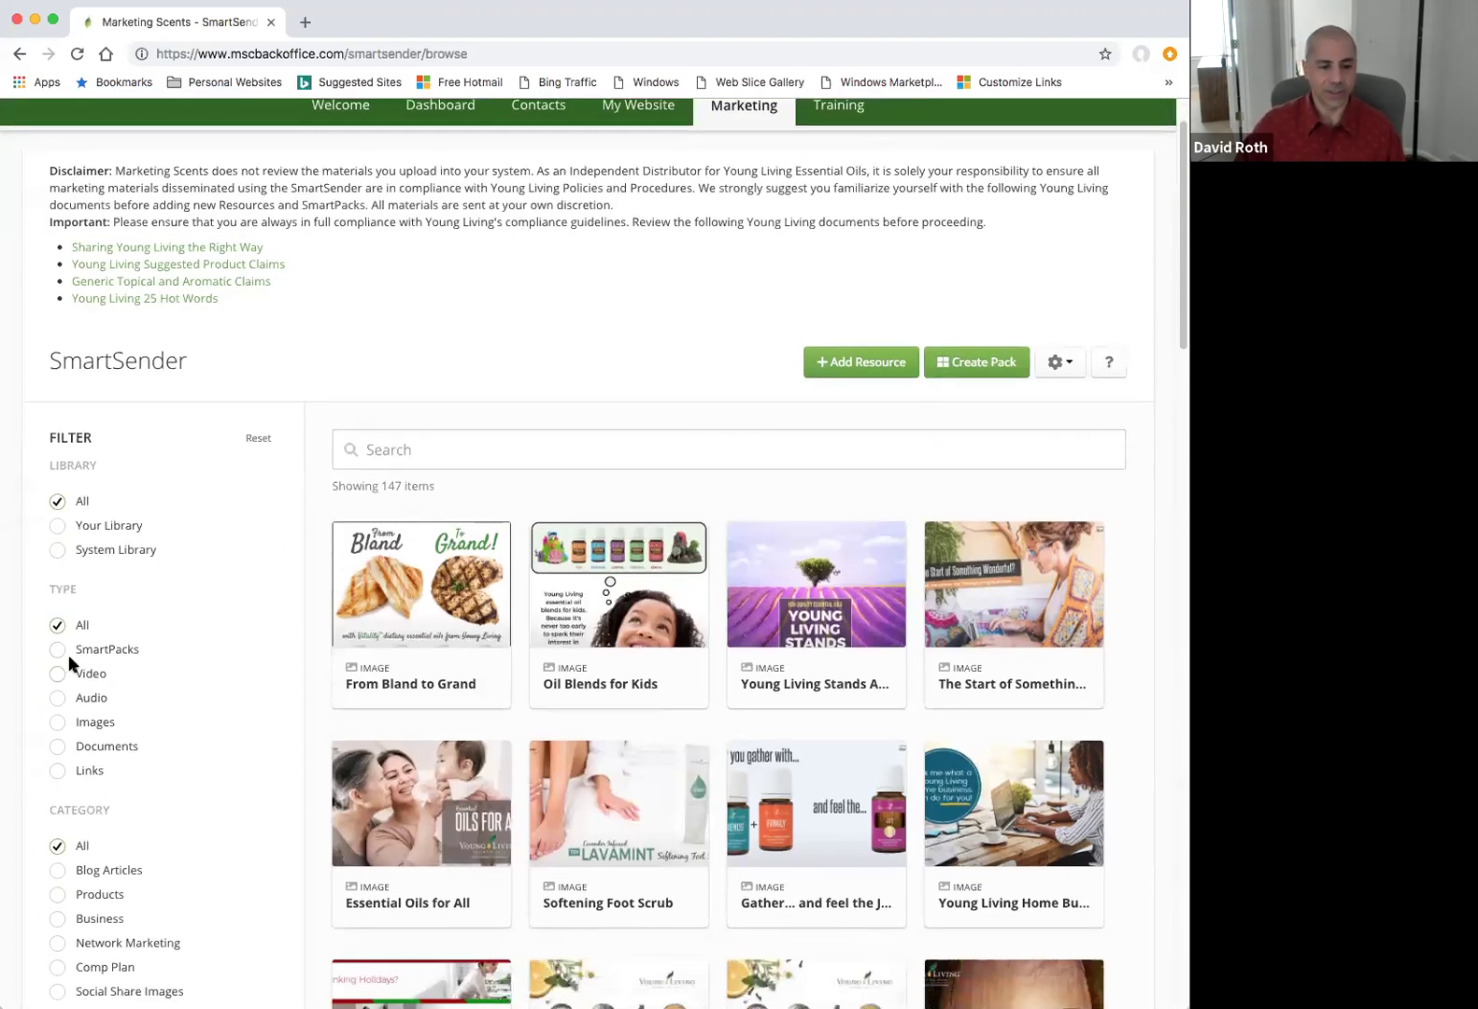
{"action": "left_click", "coordinate": [59, 702]}
{"action": "left_click", "coordinate": [58, 722]}
{"action": "left_click", "coordinate": [58, 747]}
{"action": "left_click", "coordinate": [58, 770]}
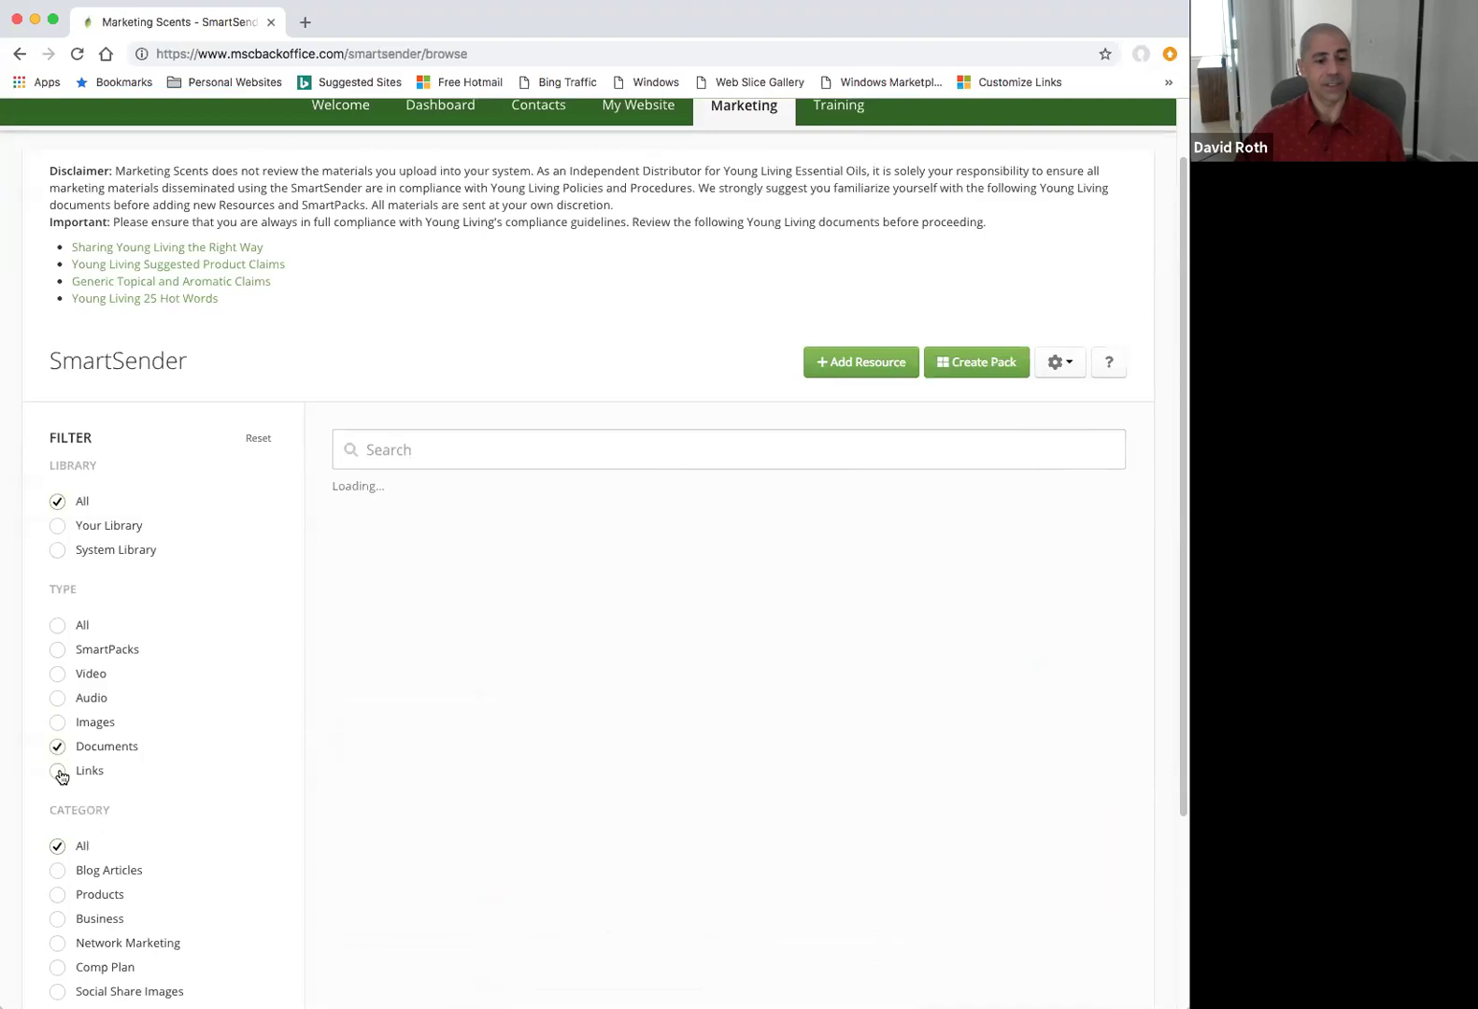
{"action": "left_click", "coordinate": [59, 624]}
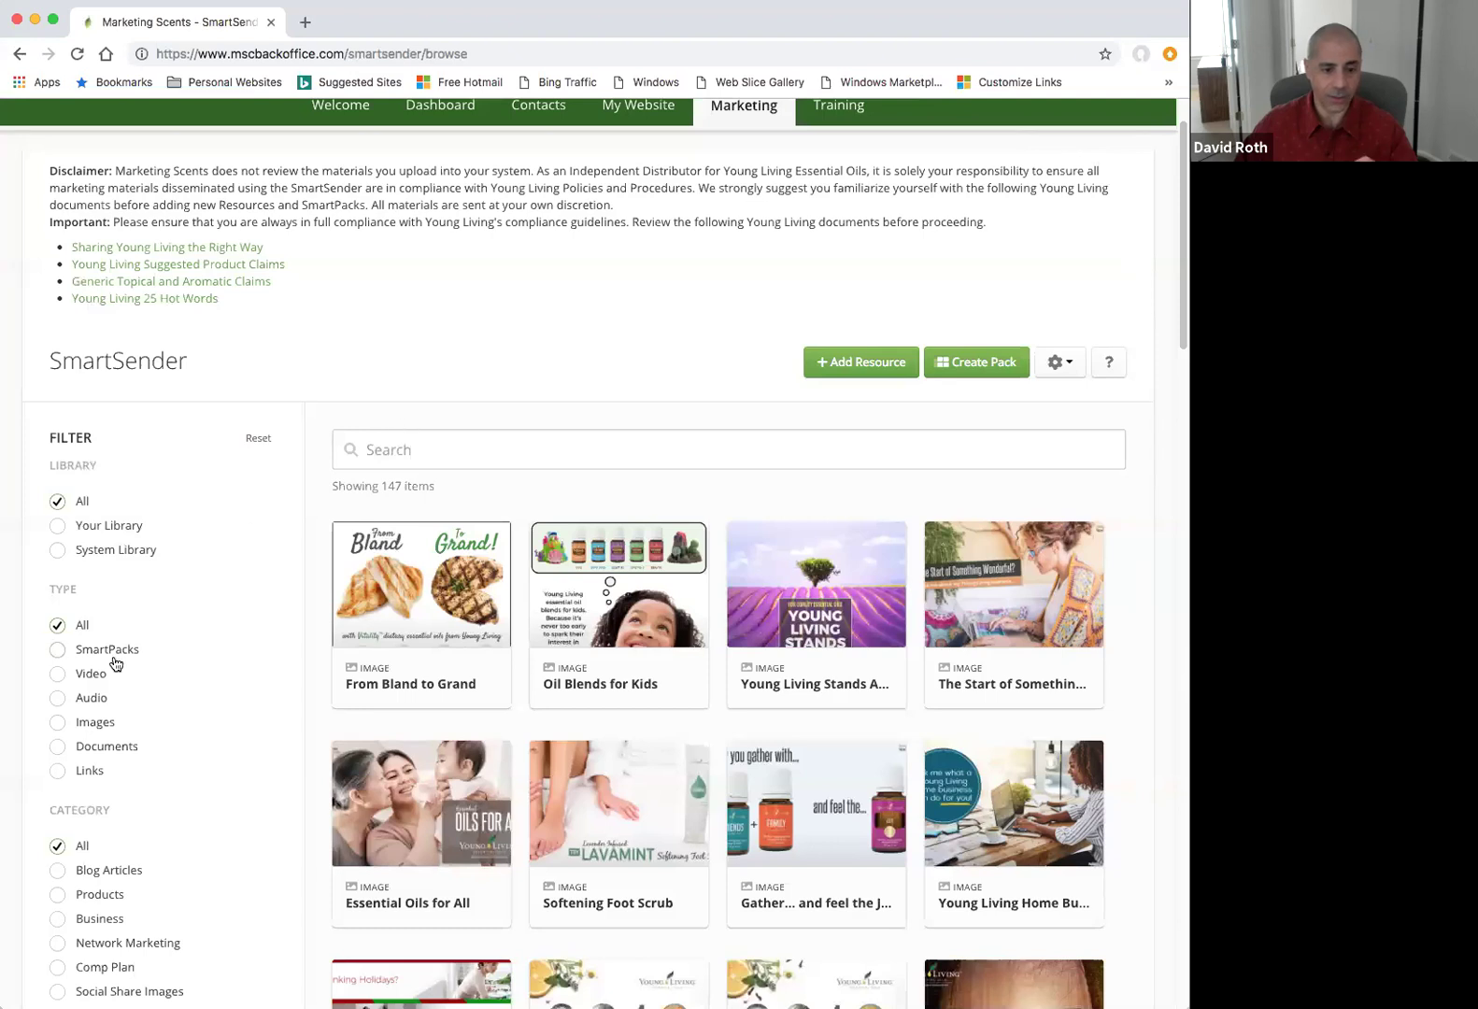
Filter the library to Video and browse the 13 video resources.
{"action": "left_click", "coordinate": [60, 674]}
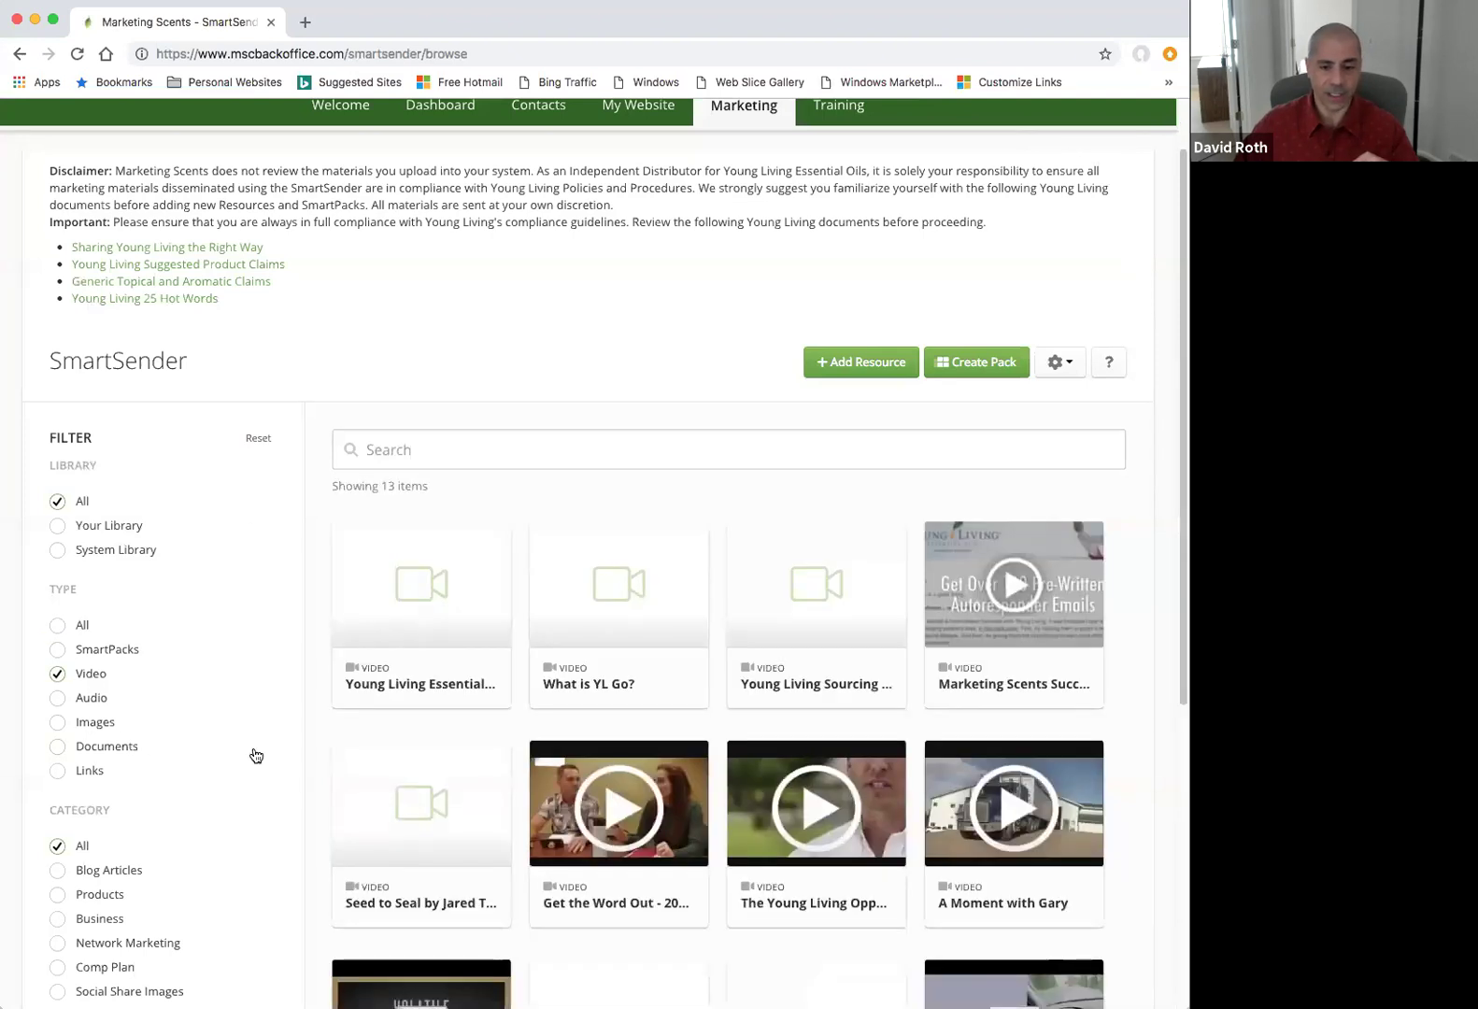
{"action": "scroll", "coordinate": [299, 717], "scroll_direction": "down", "scroll_amount": 3}
{"action": "scroll", "coordinate": [298, 708], "scroll_direction": "down", "scroll_amount": 2}
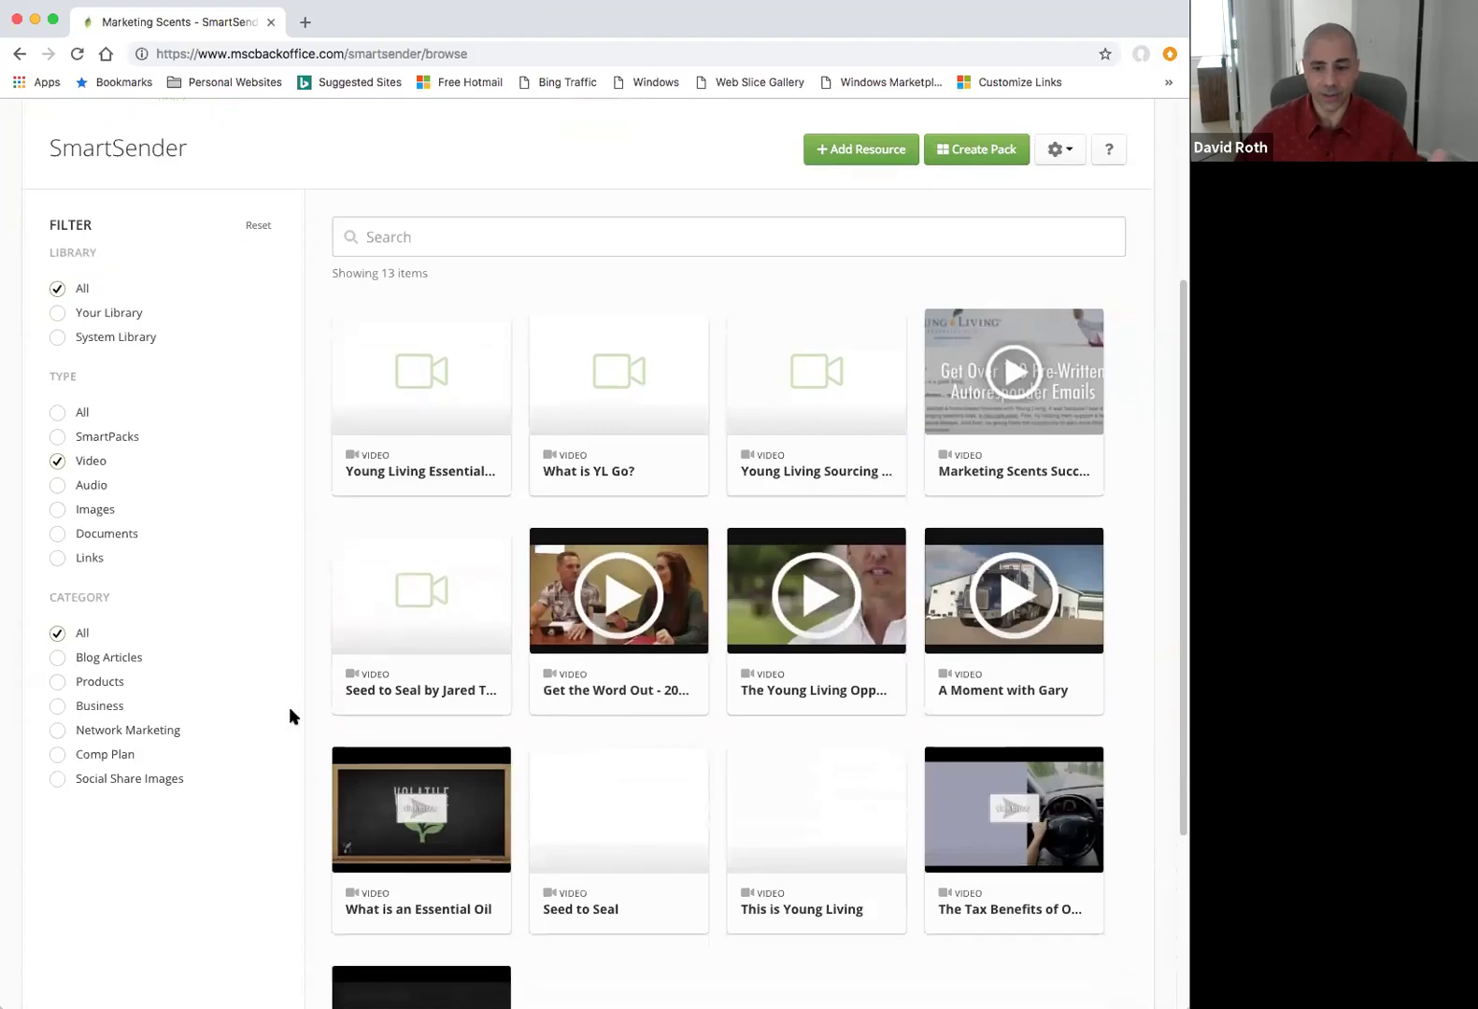
{"action": "mouse_move", "coordinate": [484, 643]}
{"action": "mouse_move", "coordinate": [653, 775]}
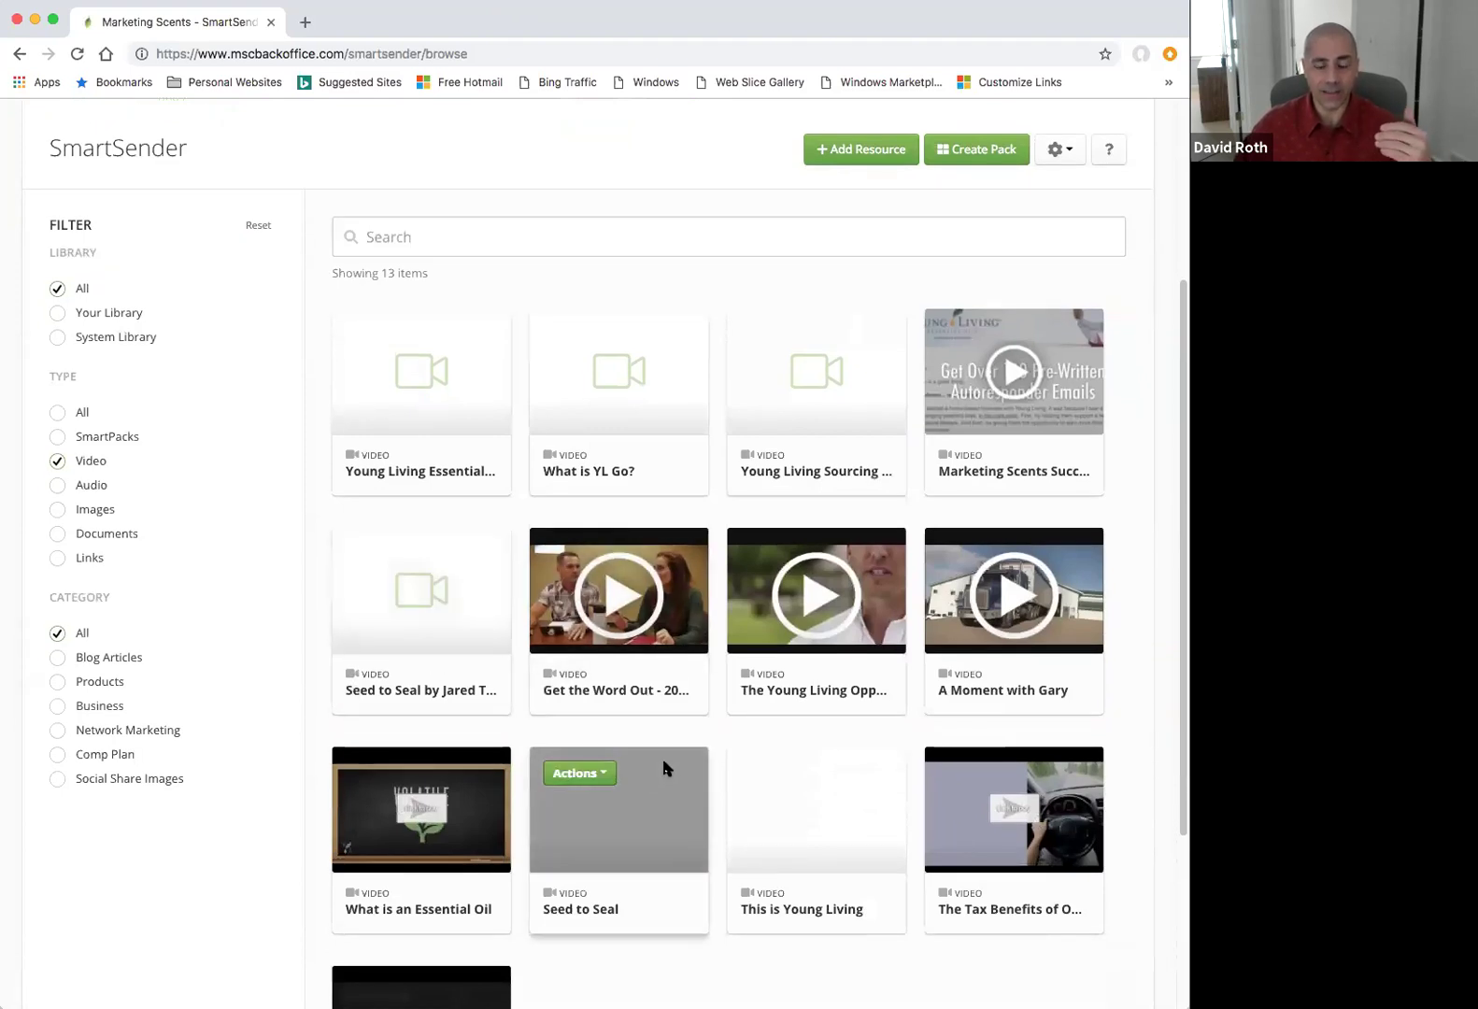
{"action": "mouse_move", "coordinate": [802, 557]}
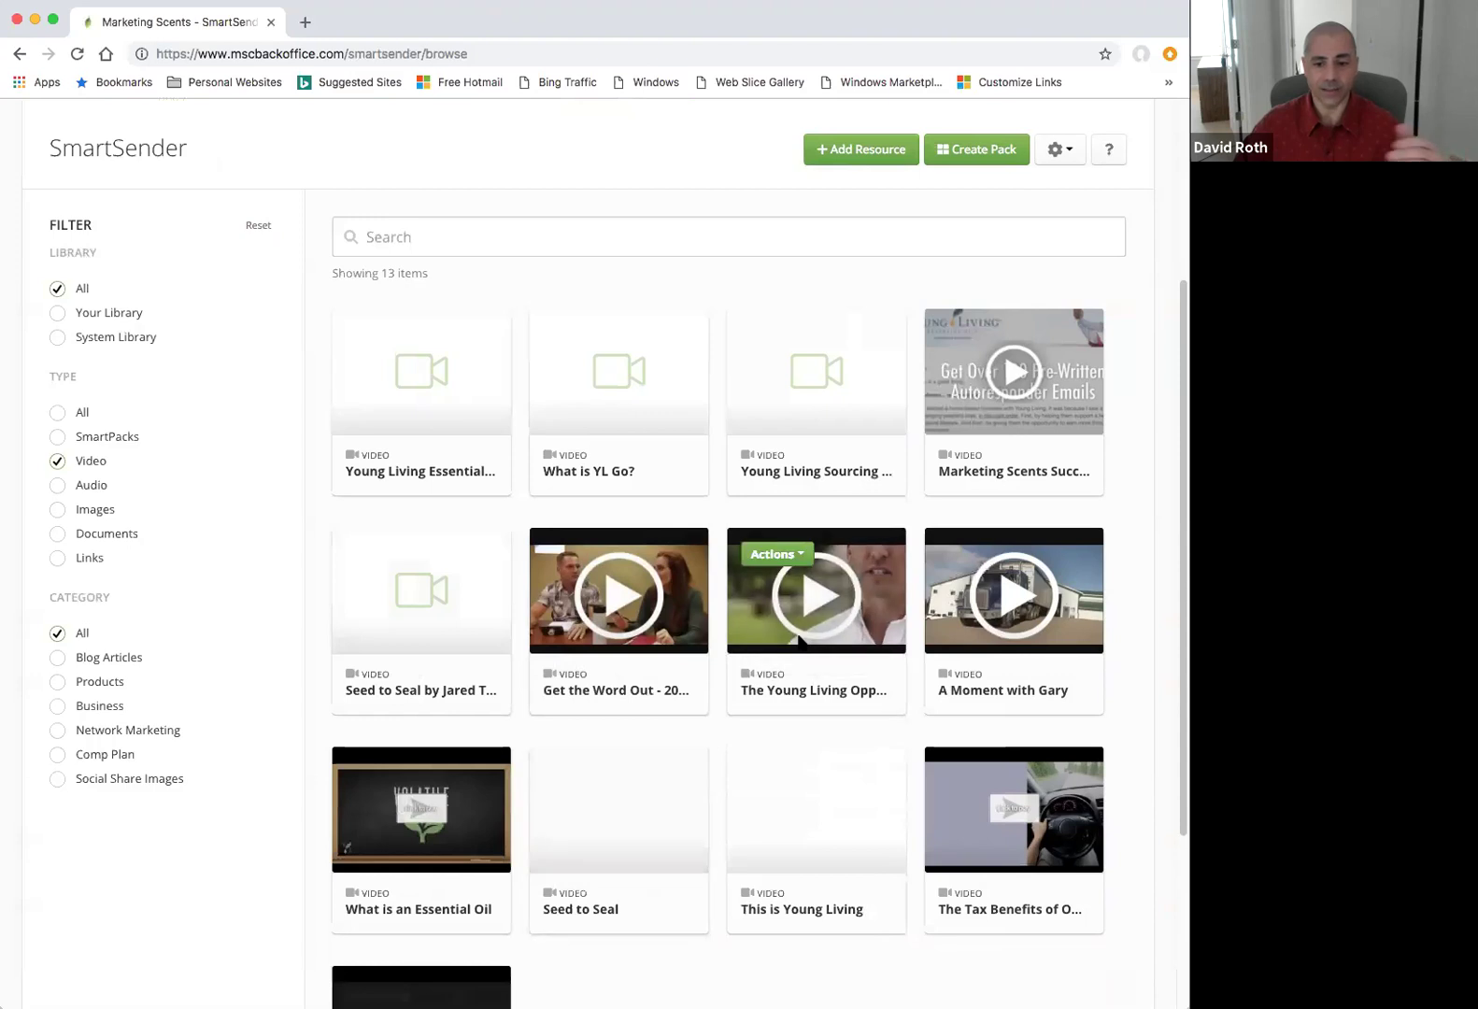
{"action": "left_click", "coordinate": [801, 558]}
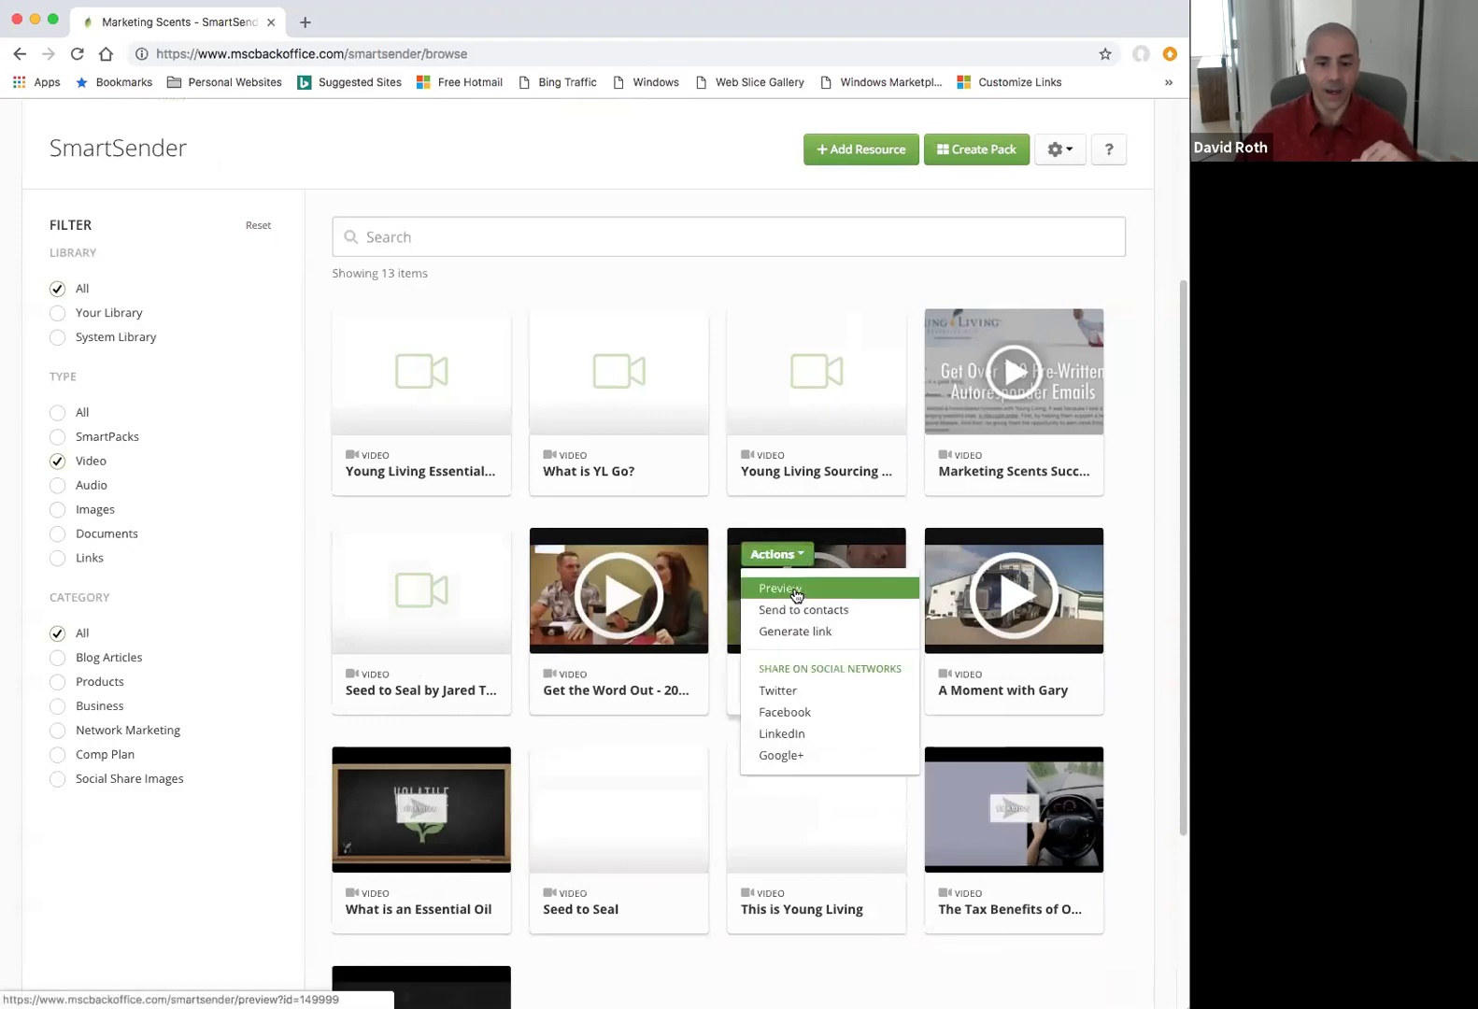
{"action": "left_click", "coordinate": [793, 585]}
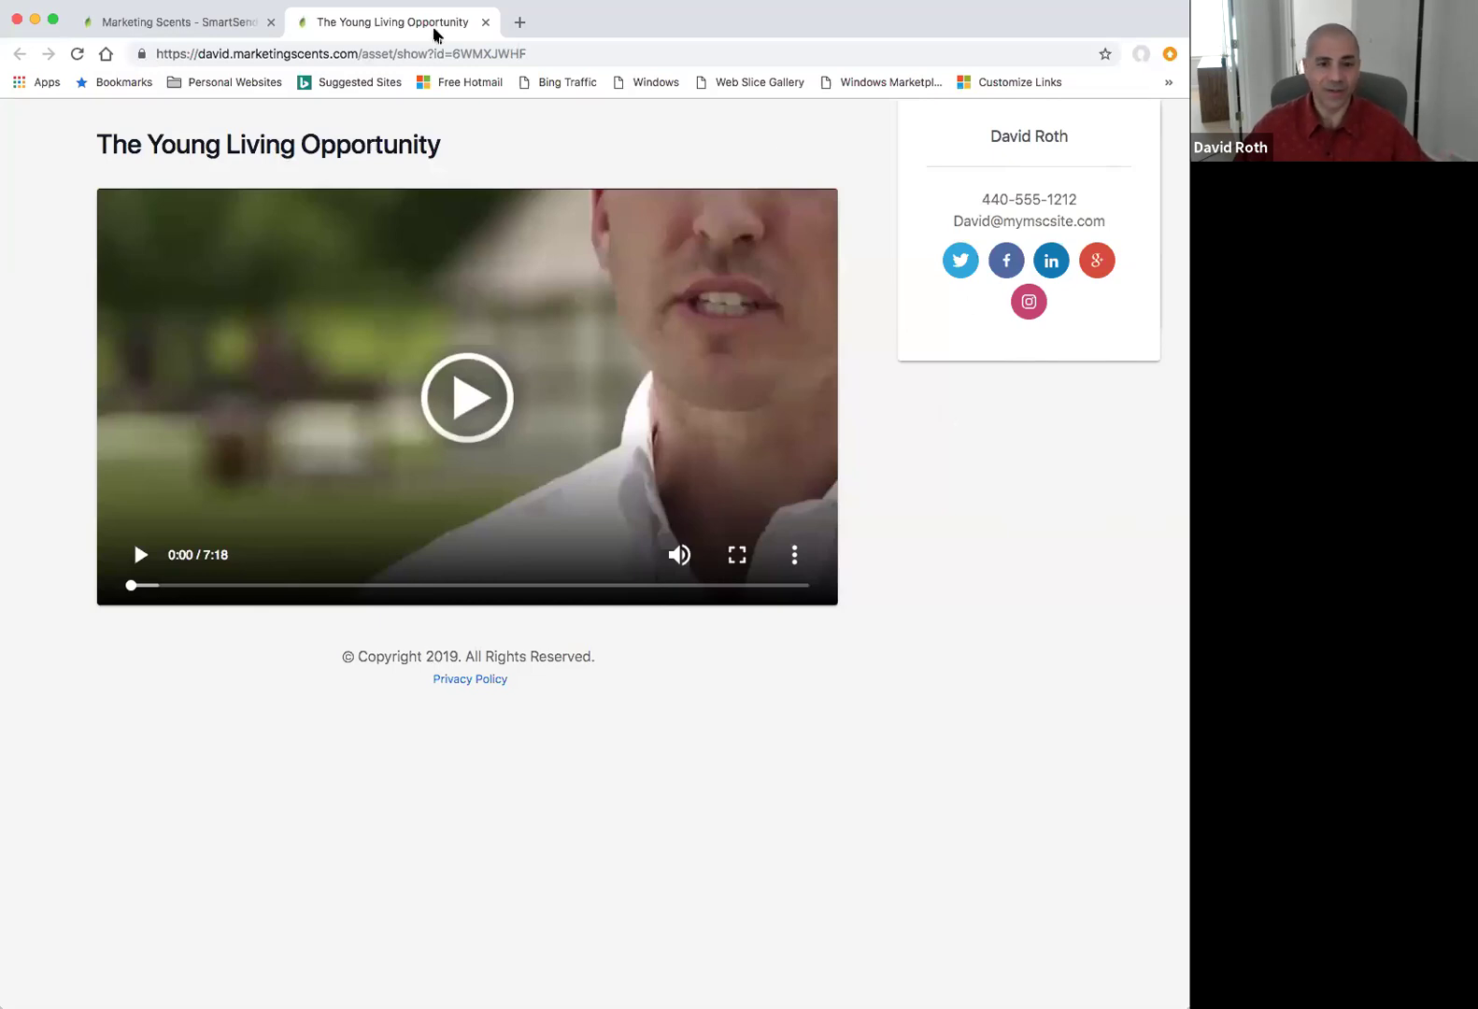
{"action": "left_click", "coordinate": [485, 22]}
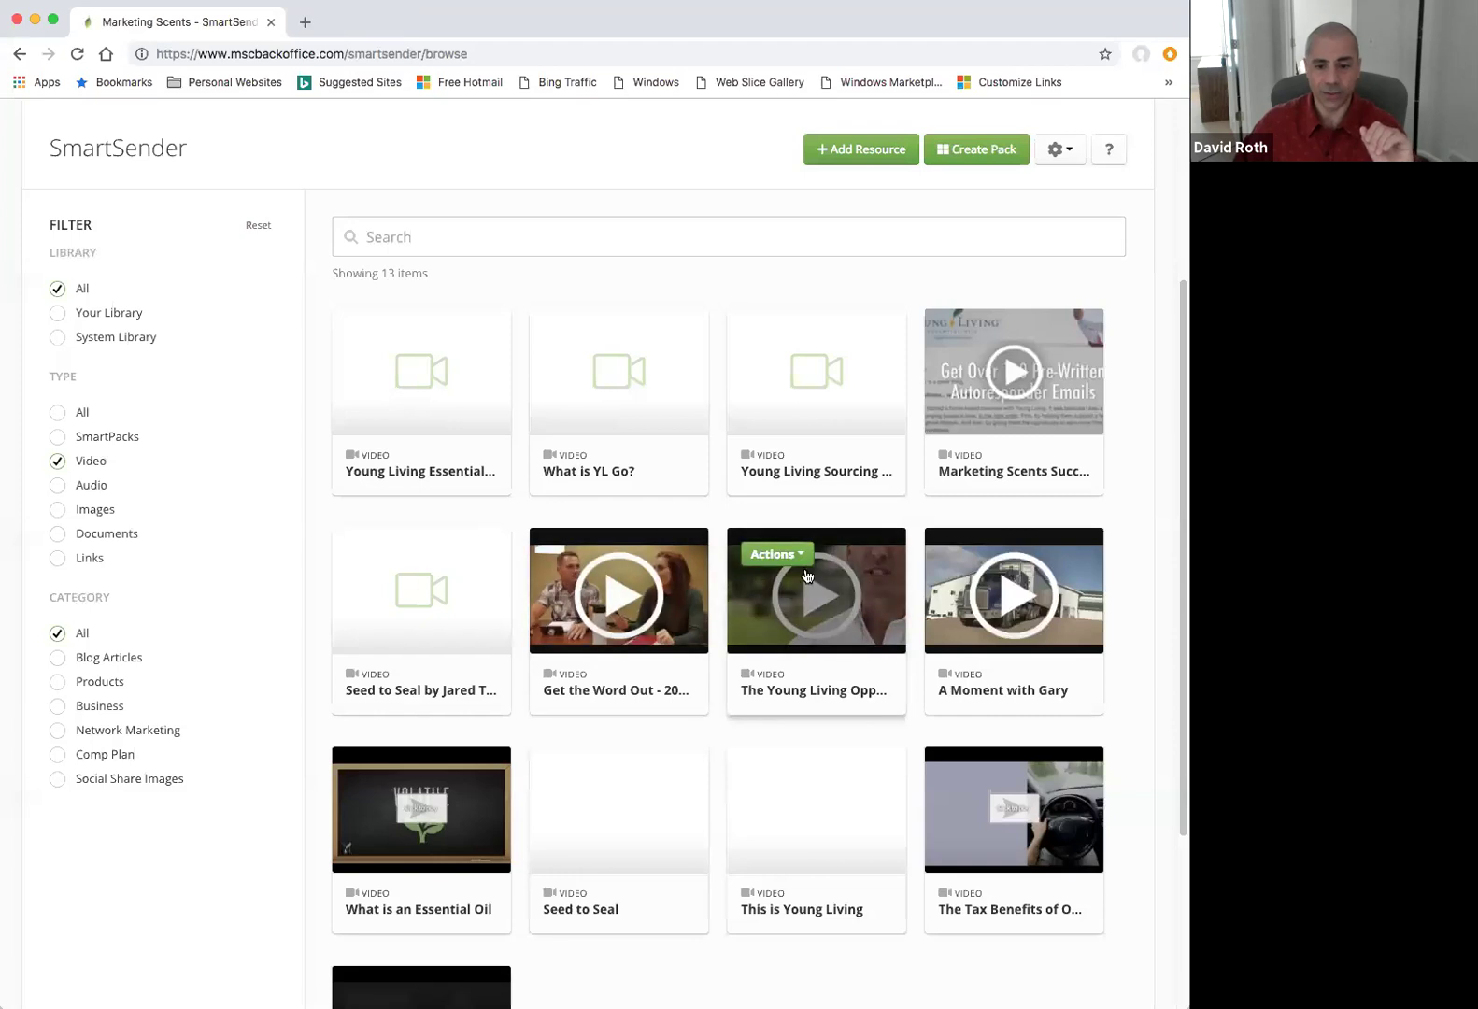
Open and dismiss The Young Living Opportunity video's options, then filter to the 7 SmartPacks.
{"action": "left_click", "coordinate": [776, 554]}
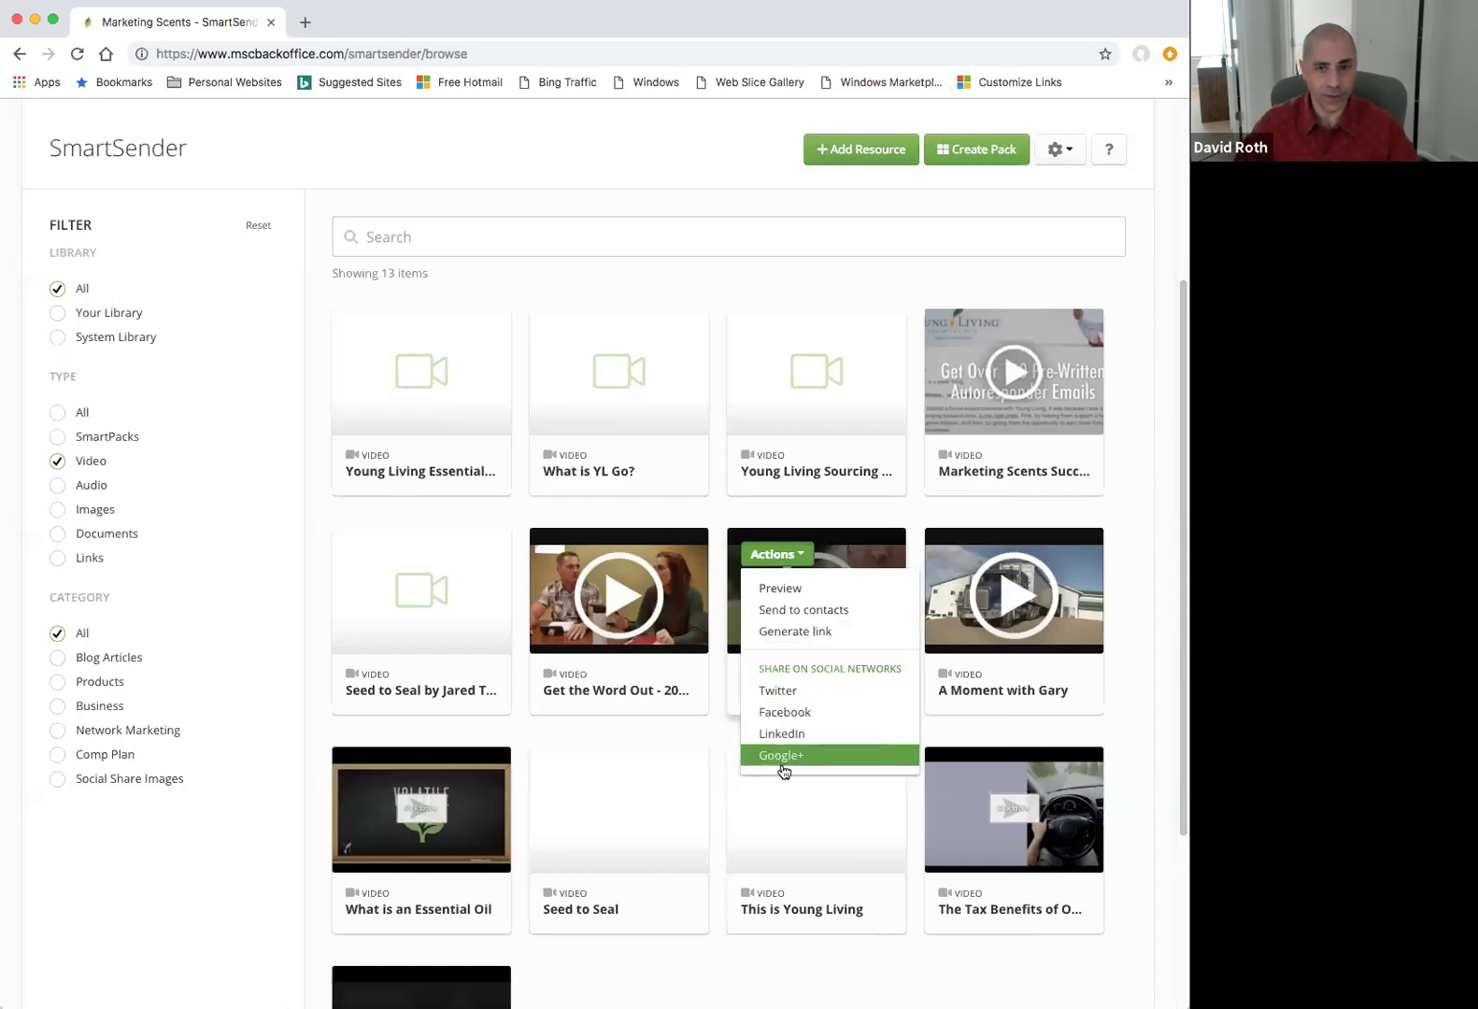
{"action": "left_click", "coordinate": [59, 441]}
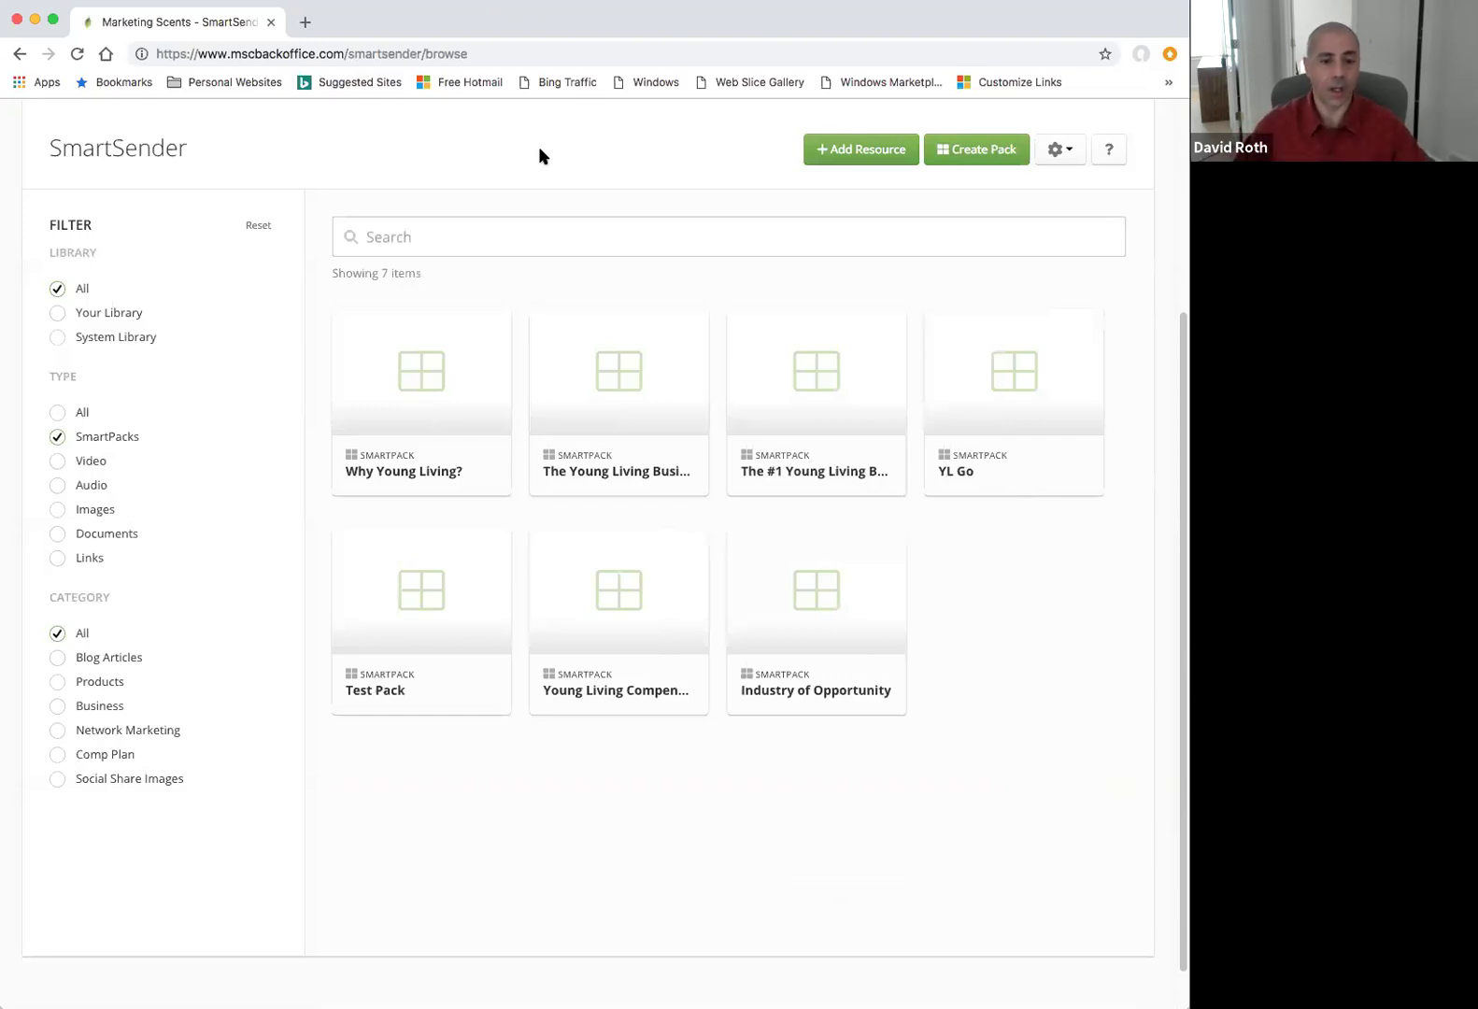
Preview the Why Young Living? SmartPack and close its preview.
{"action": "left_click", "coordinate": [423, 344]}
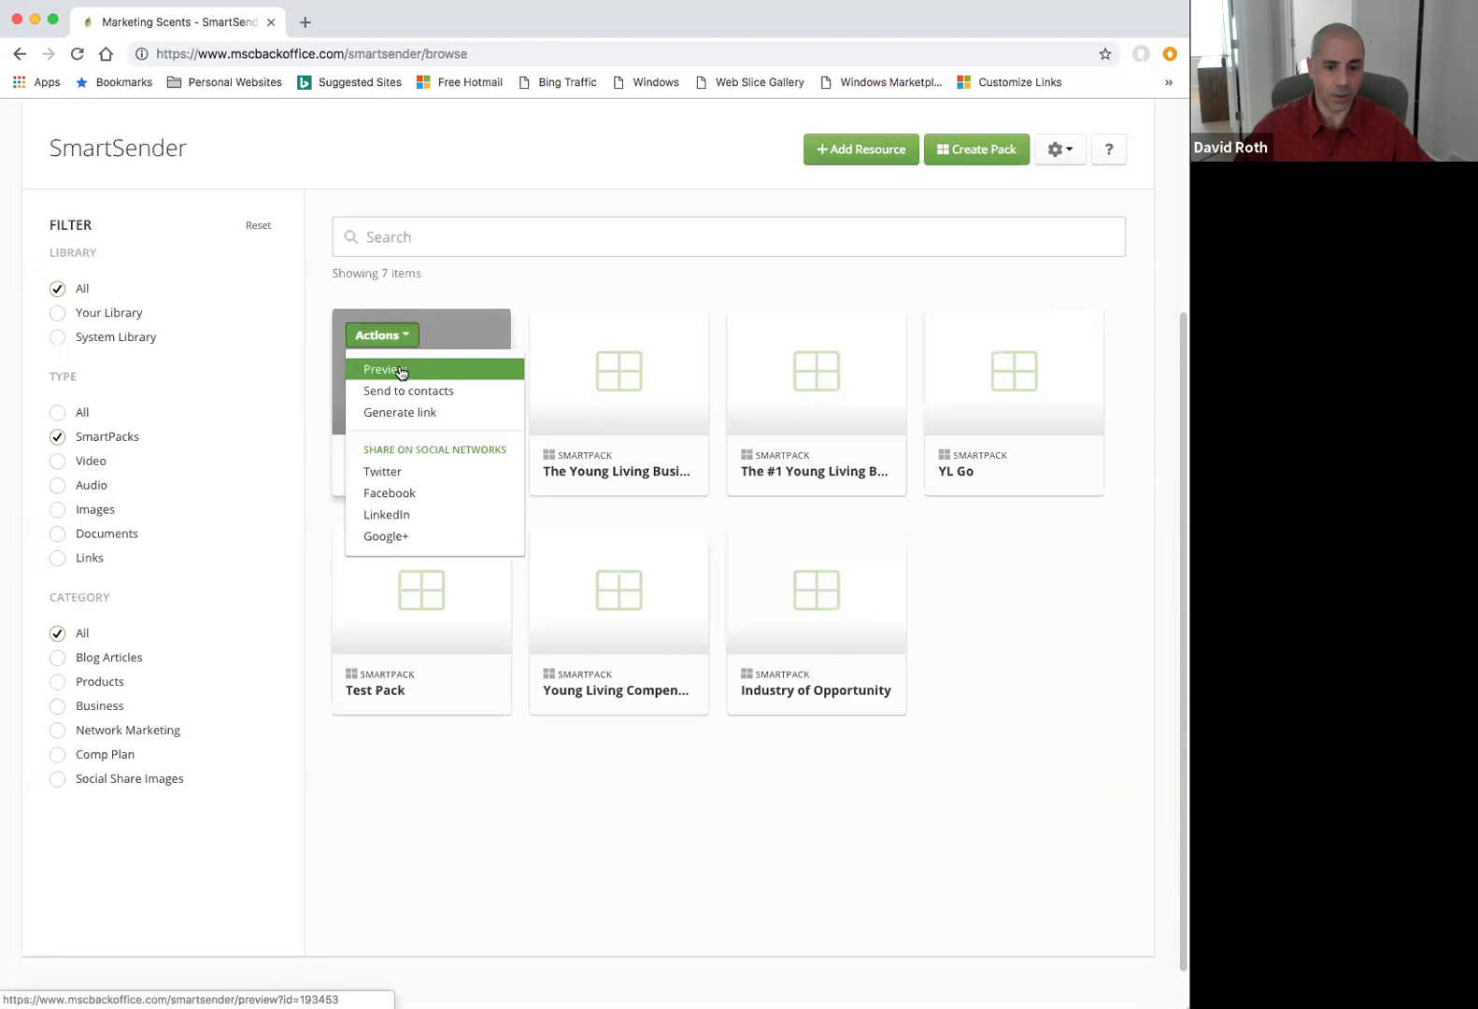
{"action": "left_click", "coordinate": [400, 369]}
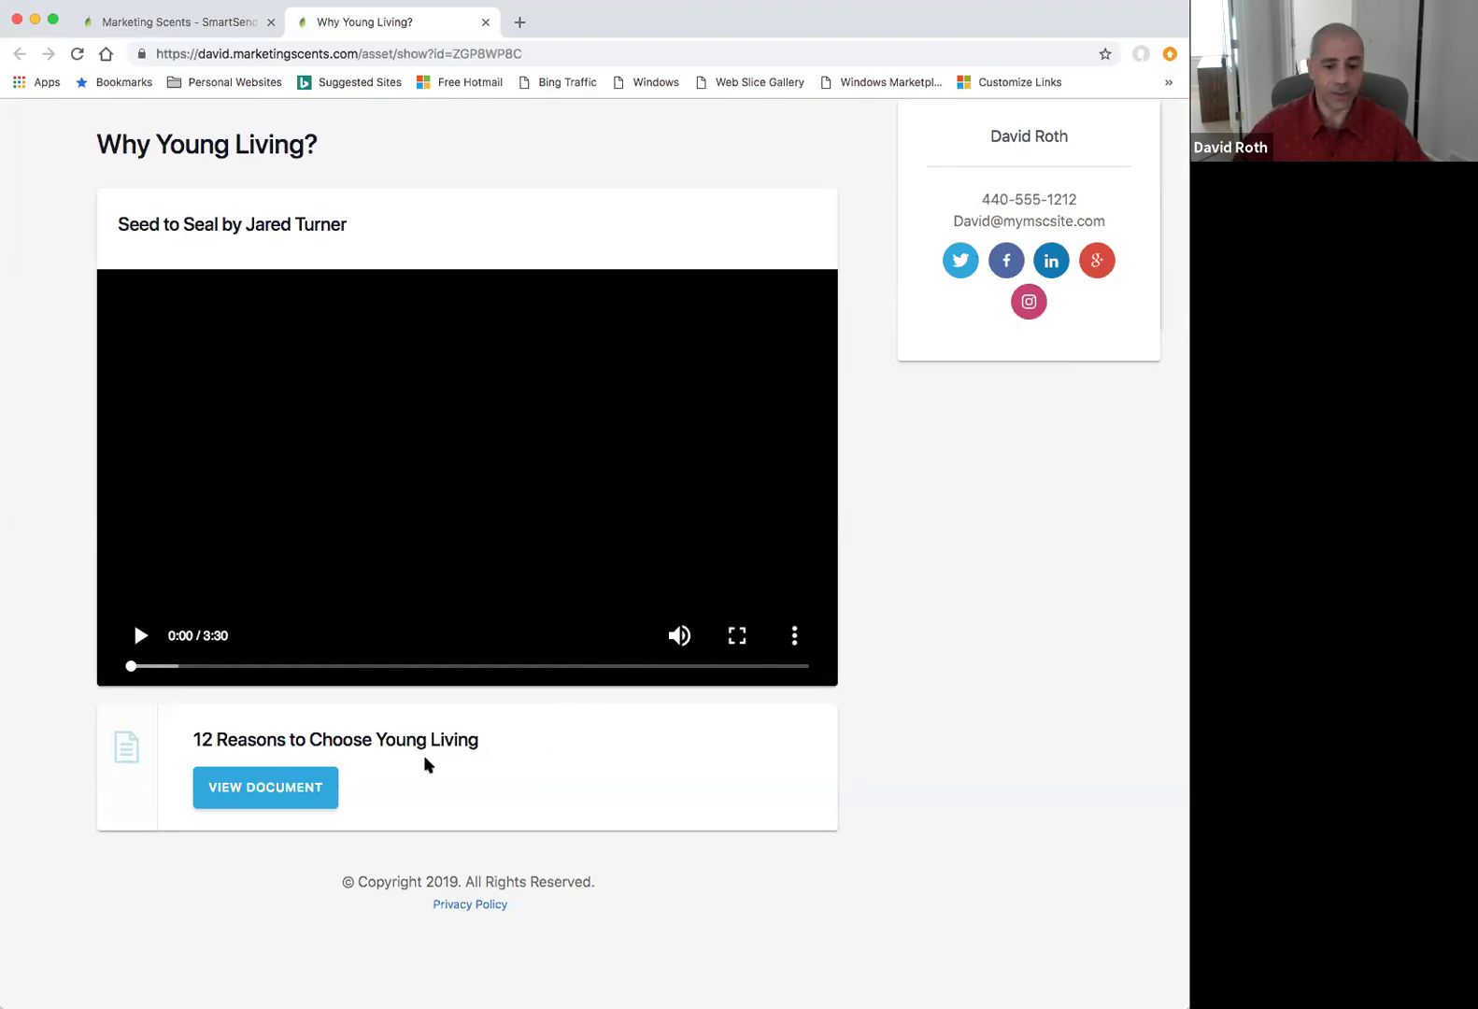
{"action": "left_click", "coordinate": [486, 22]}
Preview The Young Living Business Opportunity SmartPack, close it, and show all 147 resources again.
{"action": "mouse_move", "coordinate": [646, 353]}
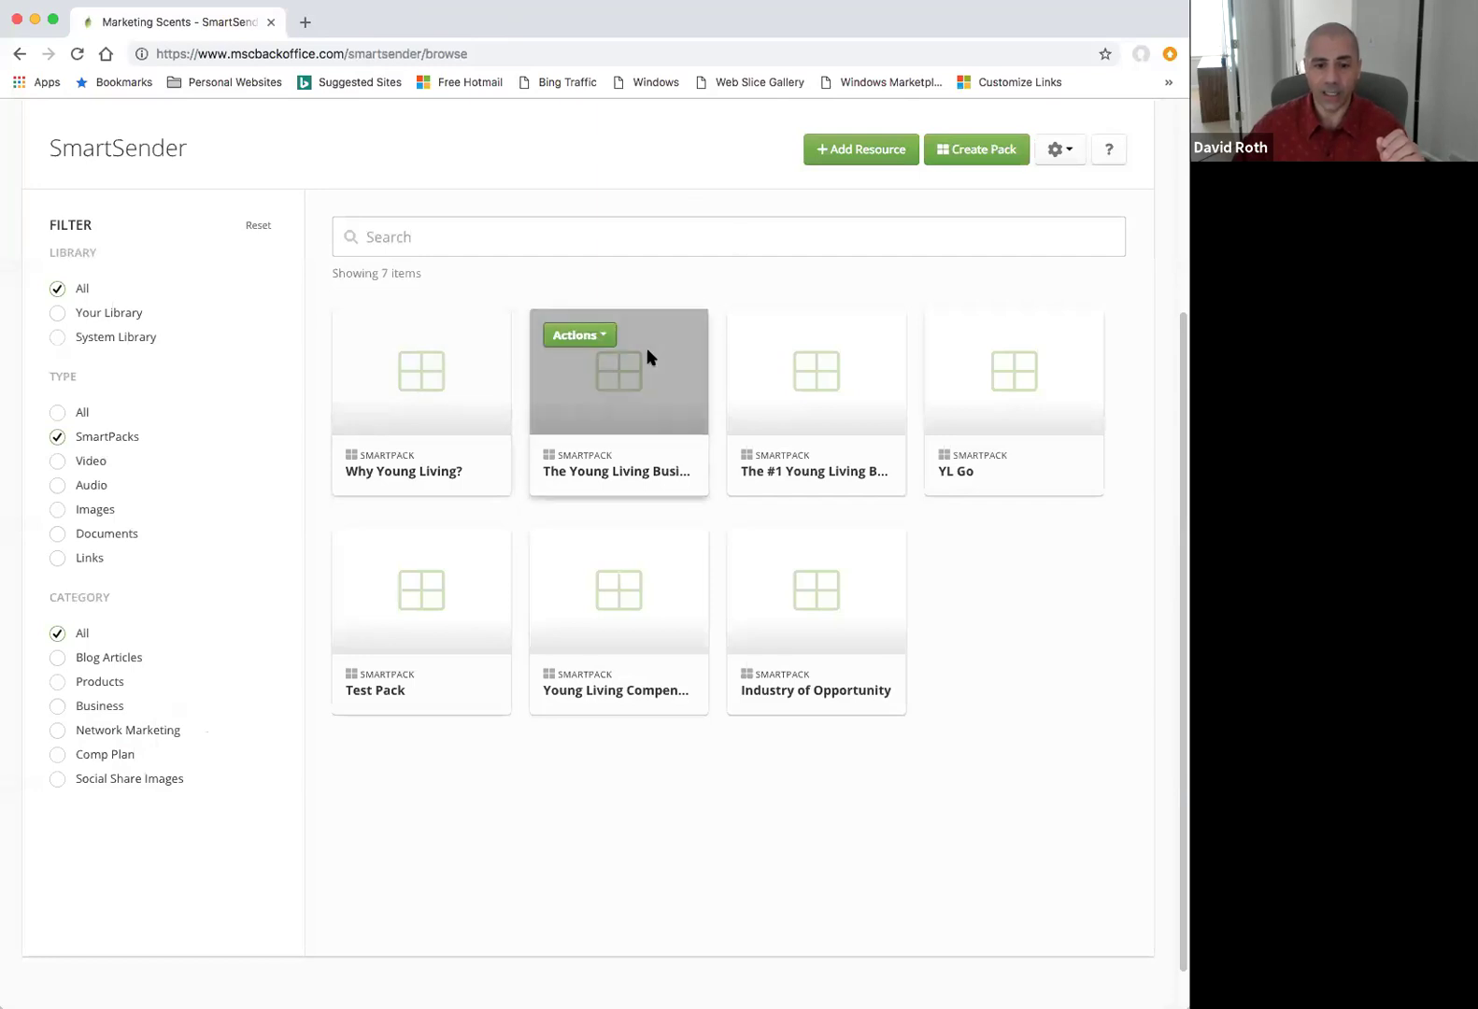
{"action": "left_click", "coordinate": [600, 338]}
{"action": "left_click", "coordinate": [596, 372]}
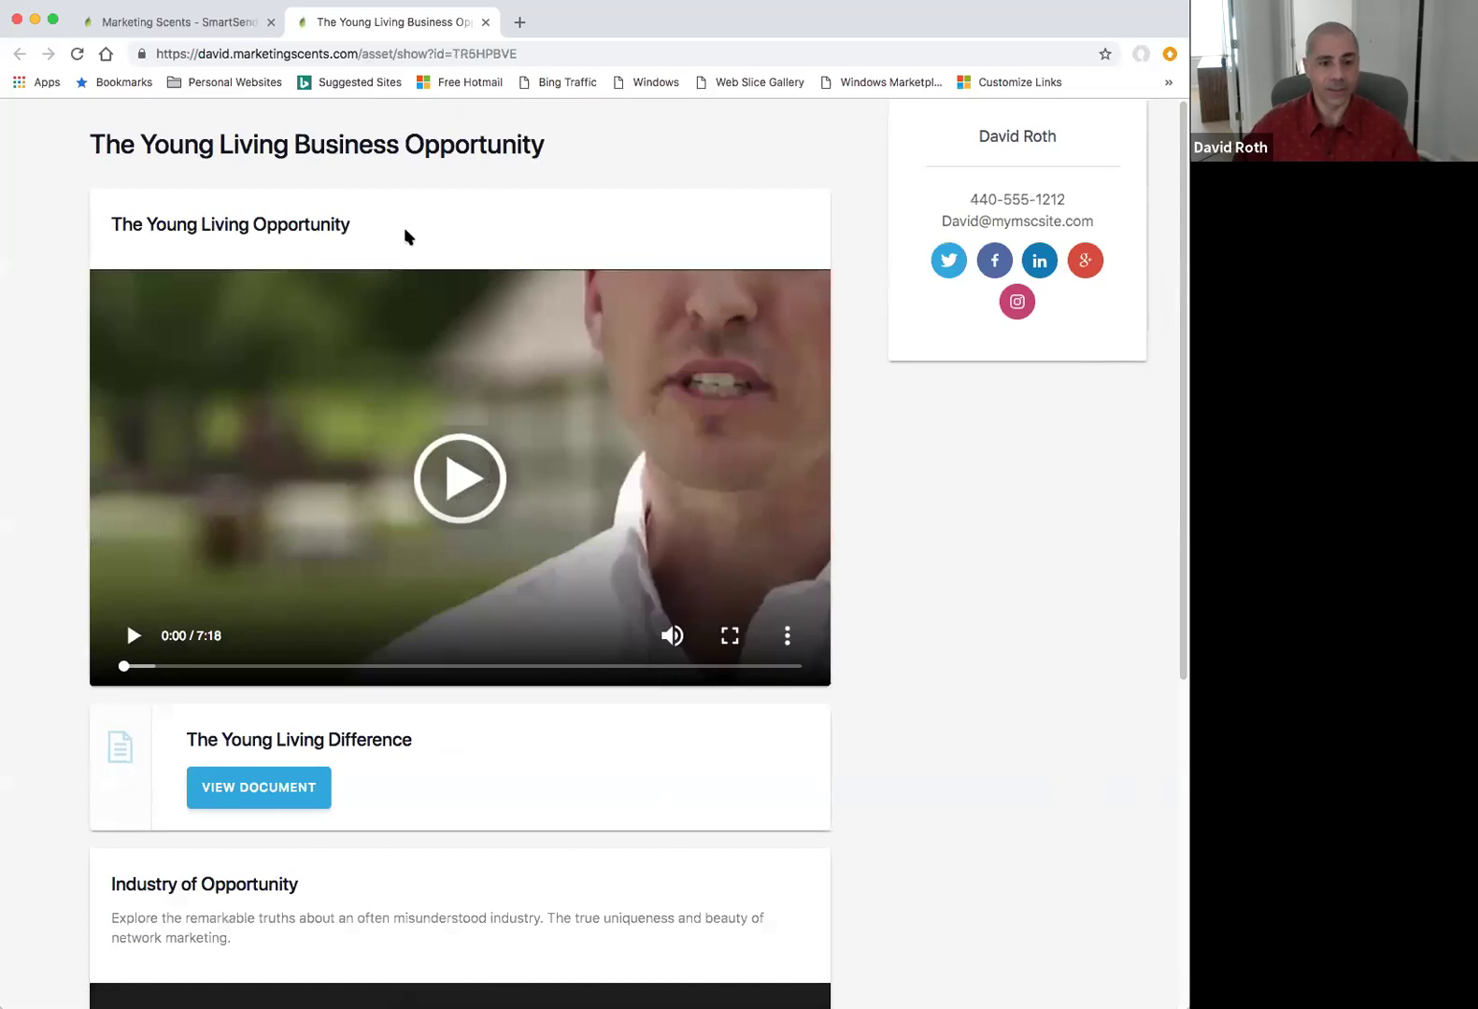
{"action": "scroll", "coordinate": [405, 237], "scroll_direction": "down", "scroll_amount": 3}
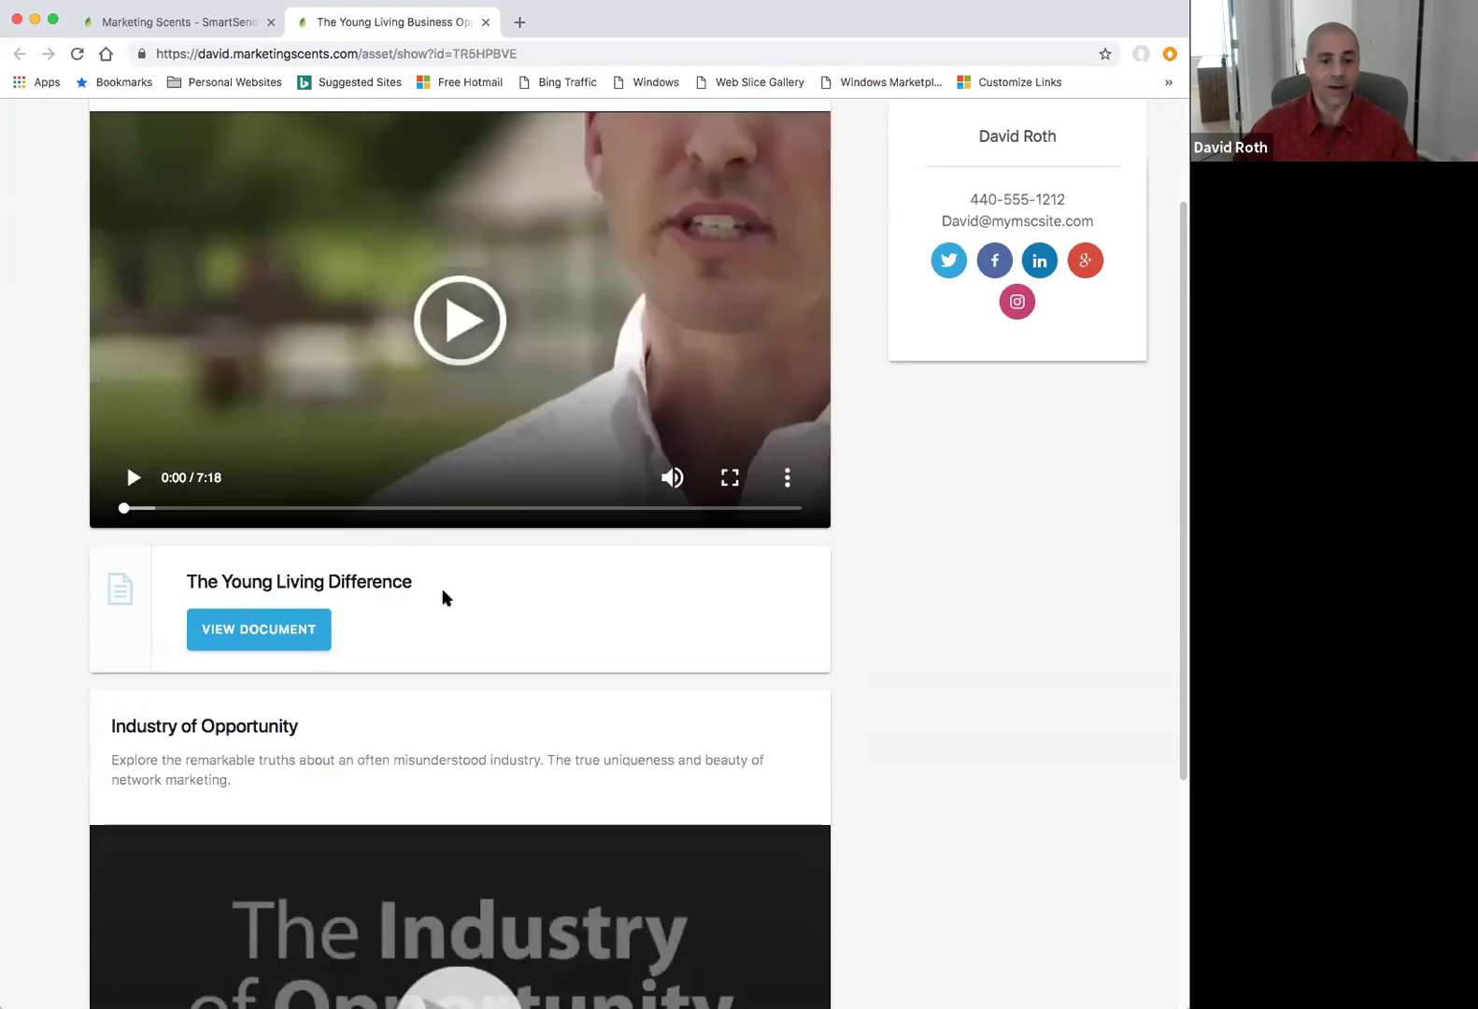
{"action": "scroll", "coordinate": [443, 593], "scroll_direction": "down", "scroll_amount": 5}
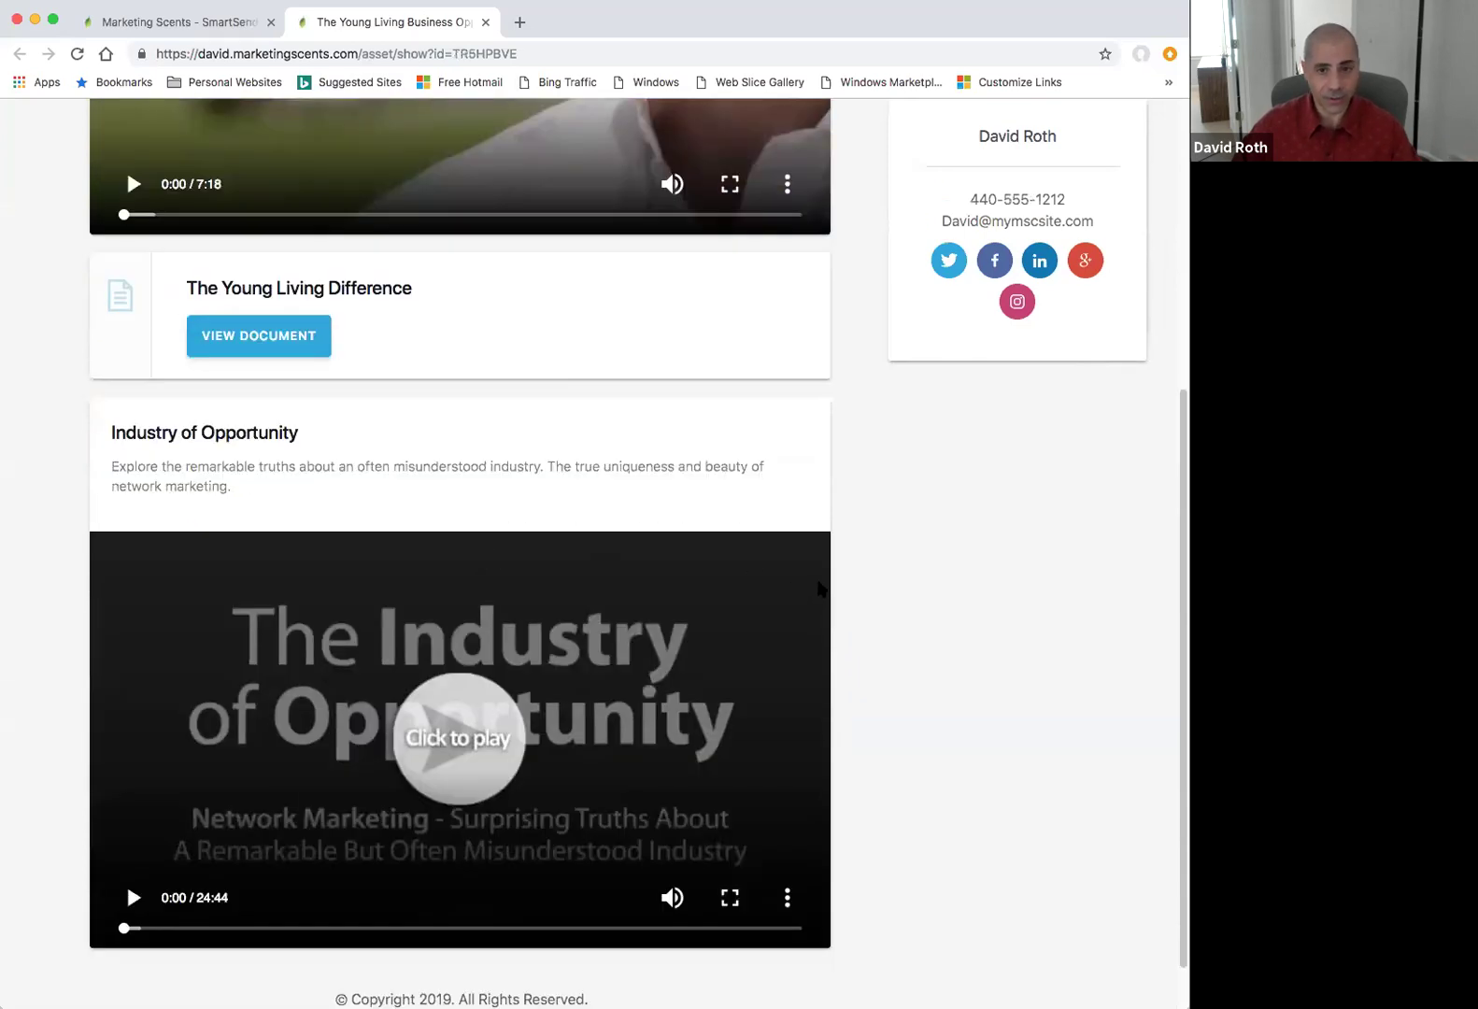
{"action": "scroll", "coordinate": [843, 523], "scroll_direction": "up", "scroll_amount": 1}
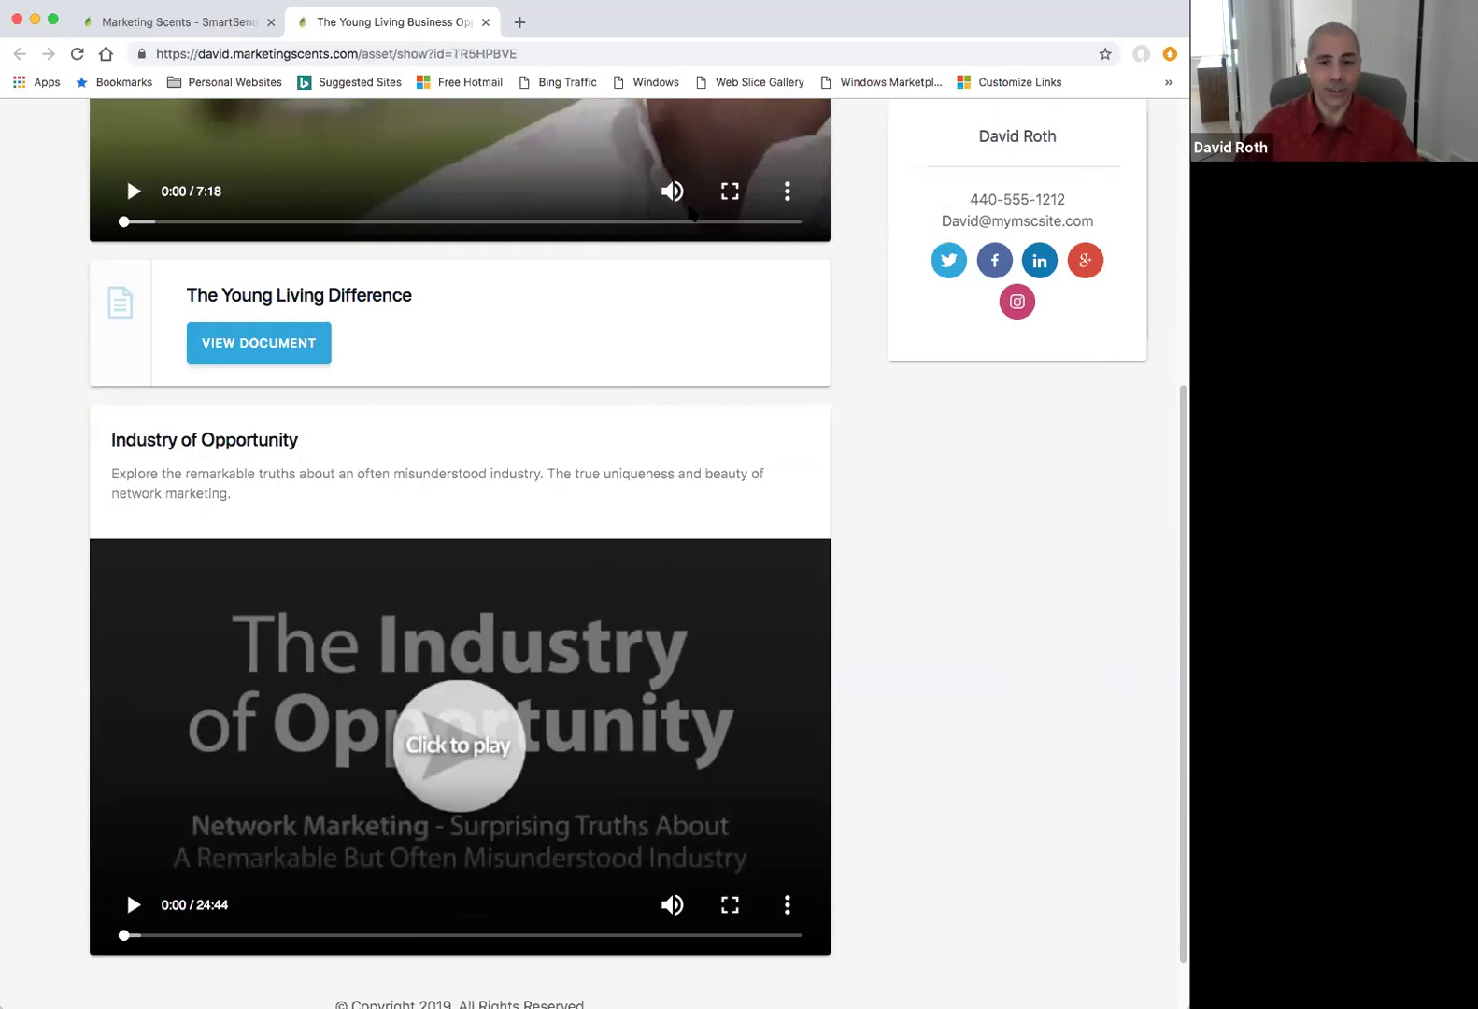
{"action": "left_click", "coordinate": [485, 20]}
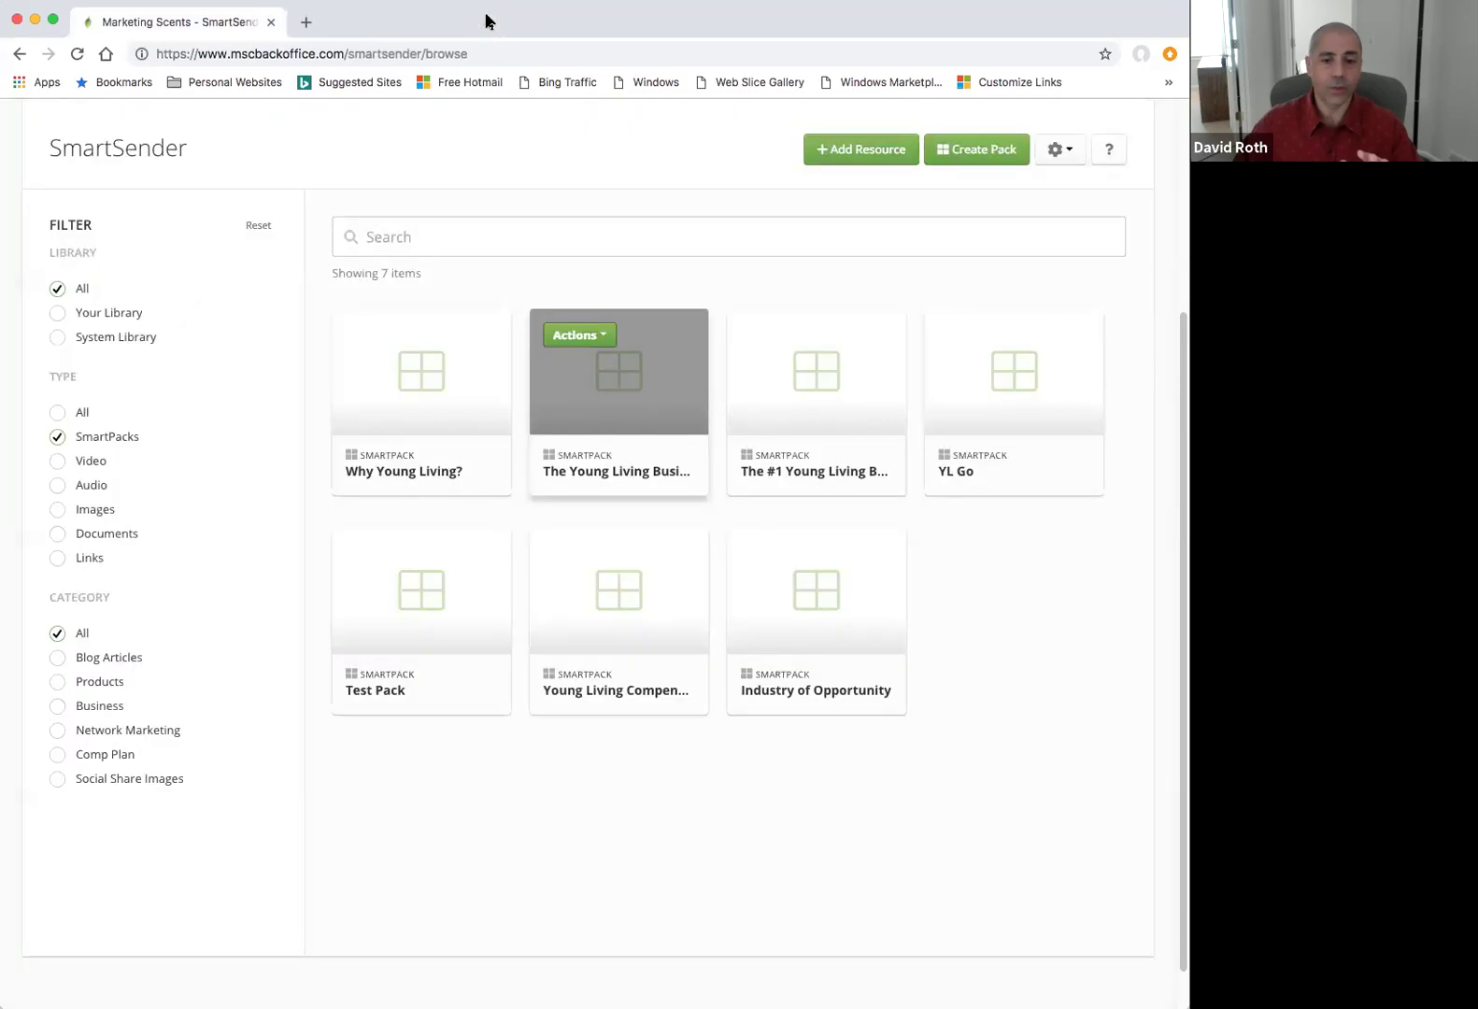
{"action": "left_click", "coordinate": [57, 424]}
{"action": "scroll", "coordinate": [598, 224], "scroll_direction": "up", "scroll_amount": 4}
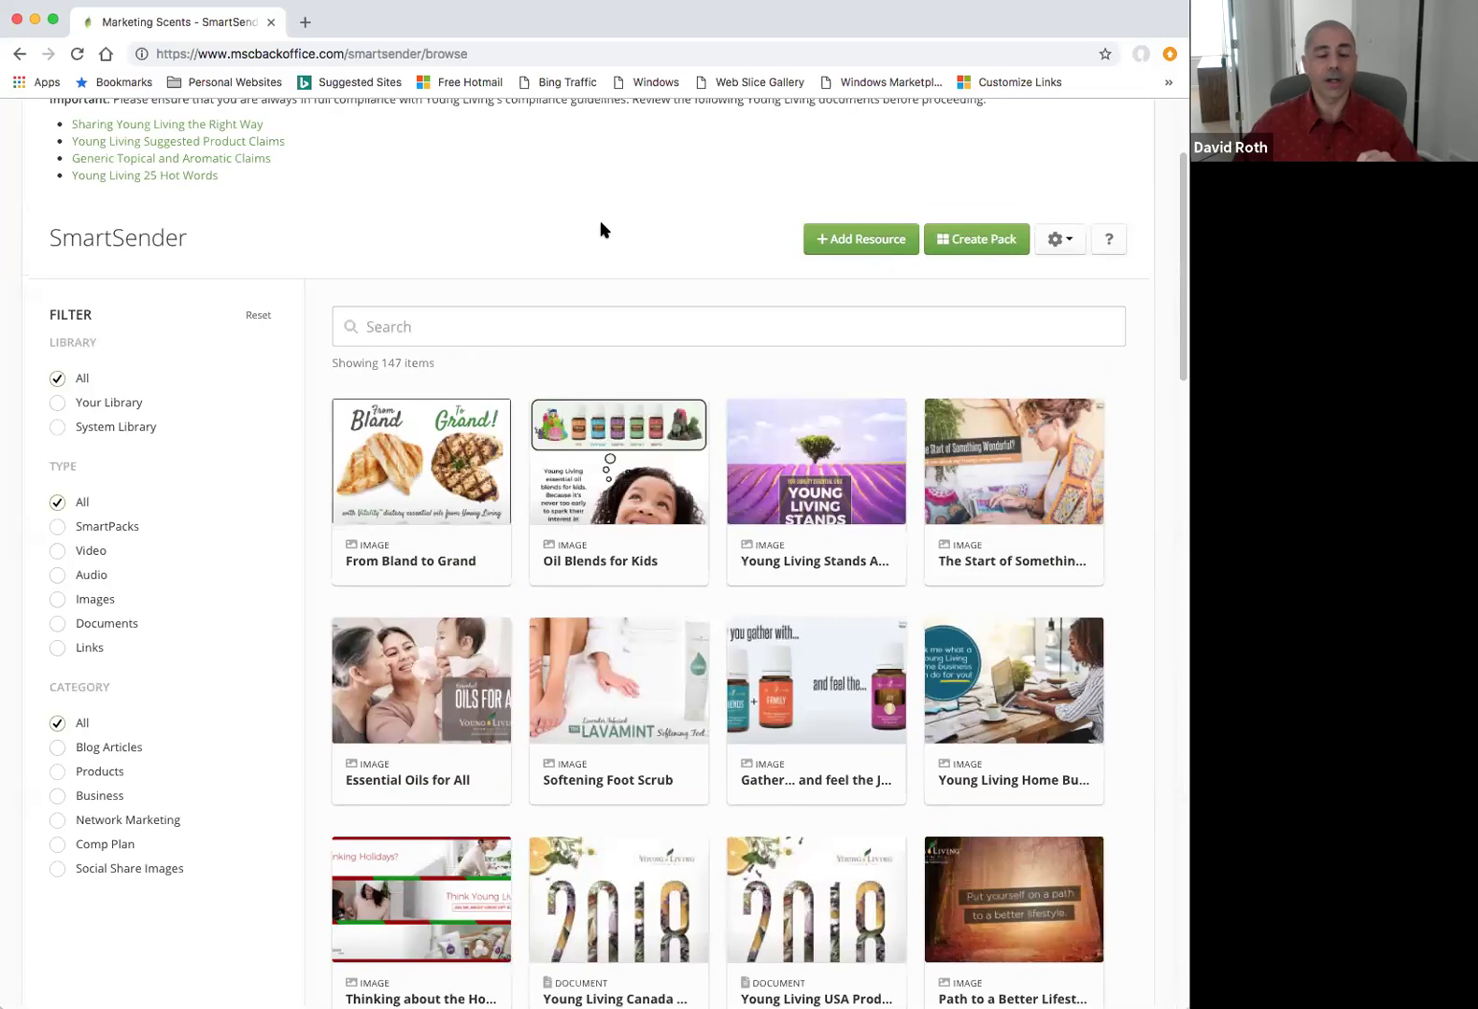
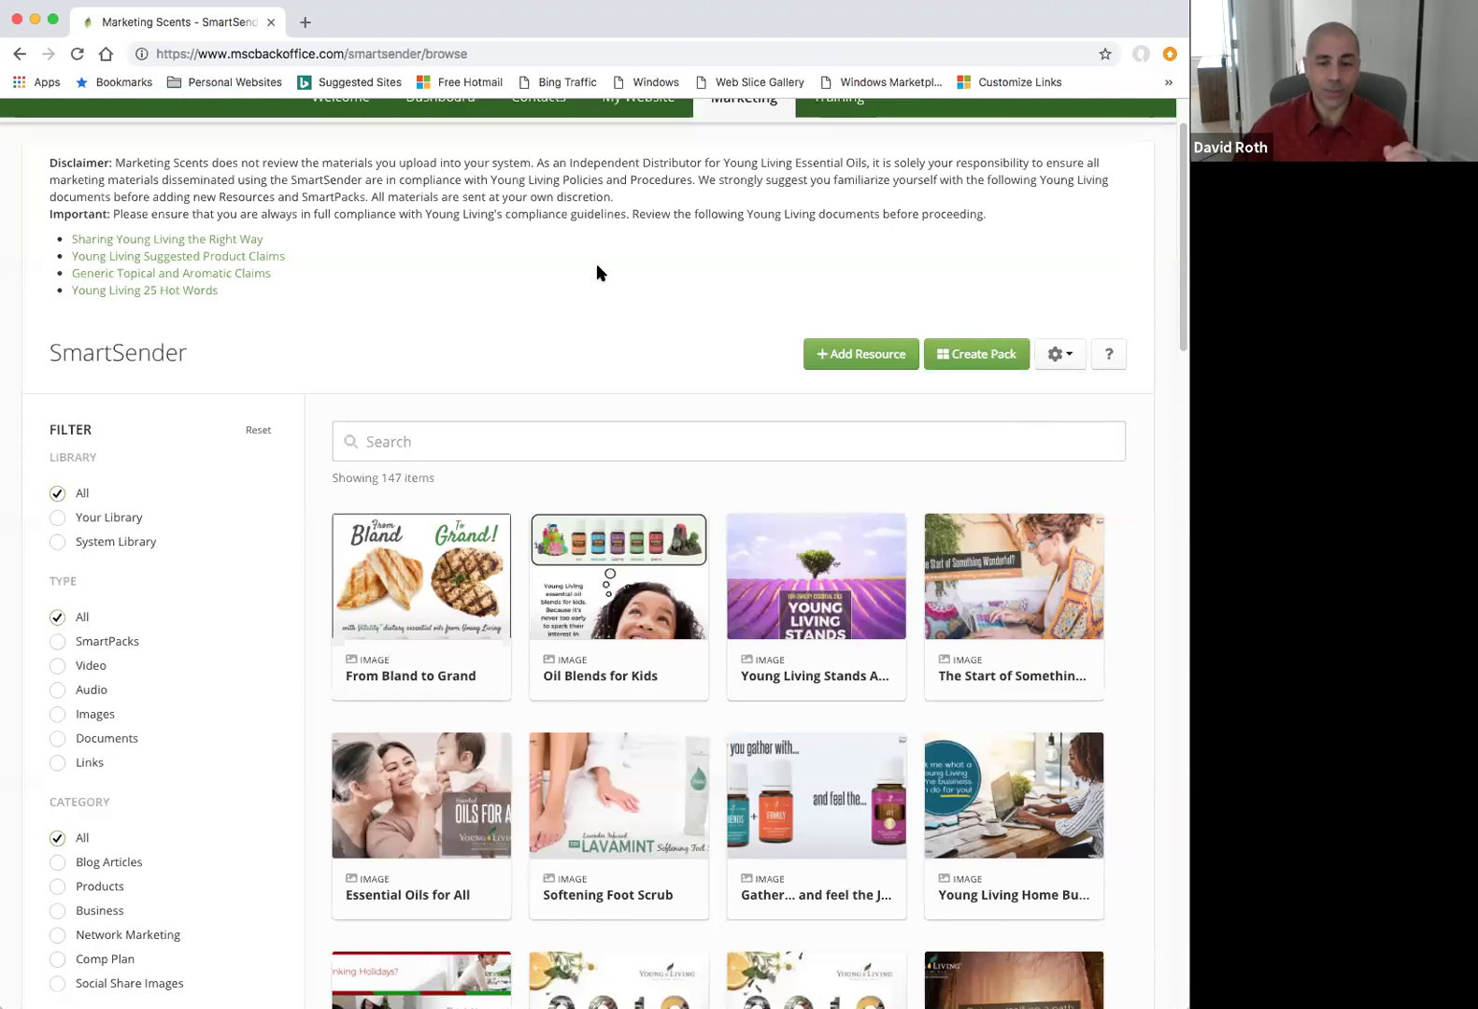
Go to the Marketing Tools overview page, then bring up the My Account menu.
{"action": "scroll", "coordinate": [729, 243], "scroll_direction": "up", "scroll_amount": 2}
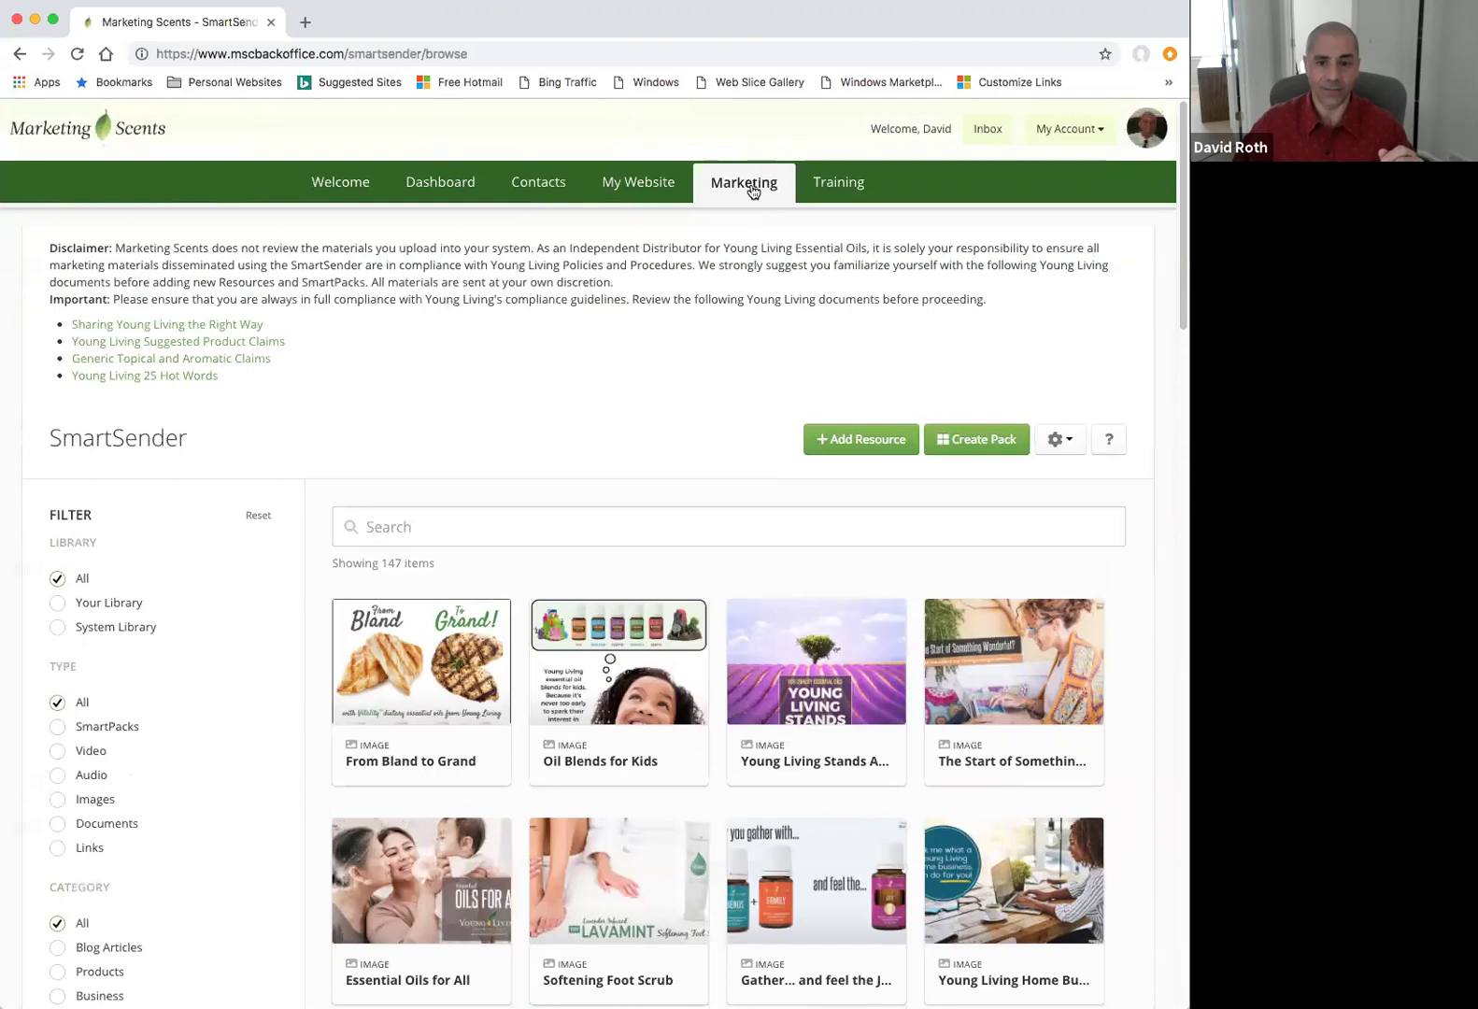
{"action": "left_click", "coordinate": [751, 182]}
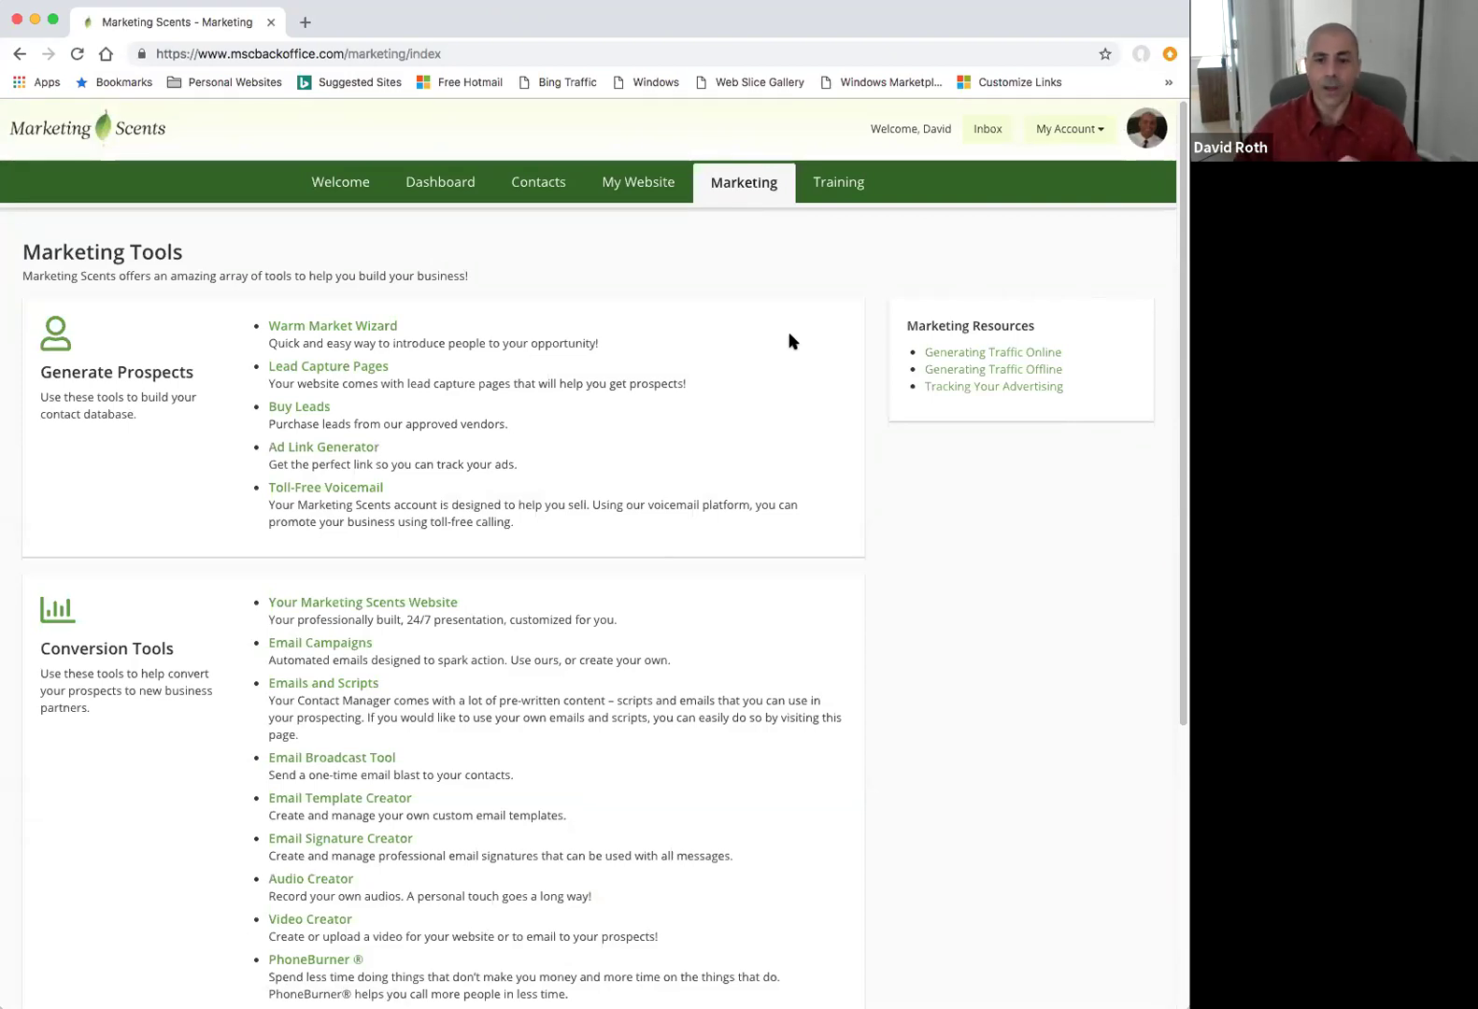
{"action": "left_click", "coordinate": [1105, 132]}
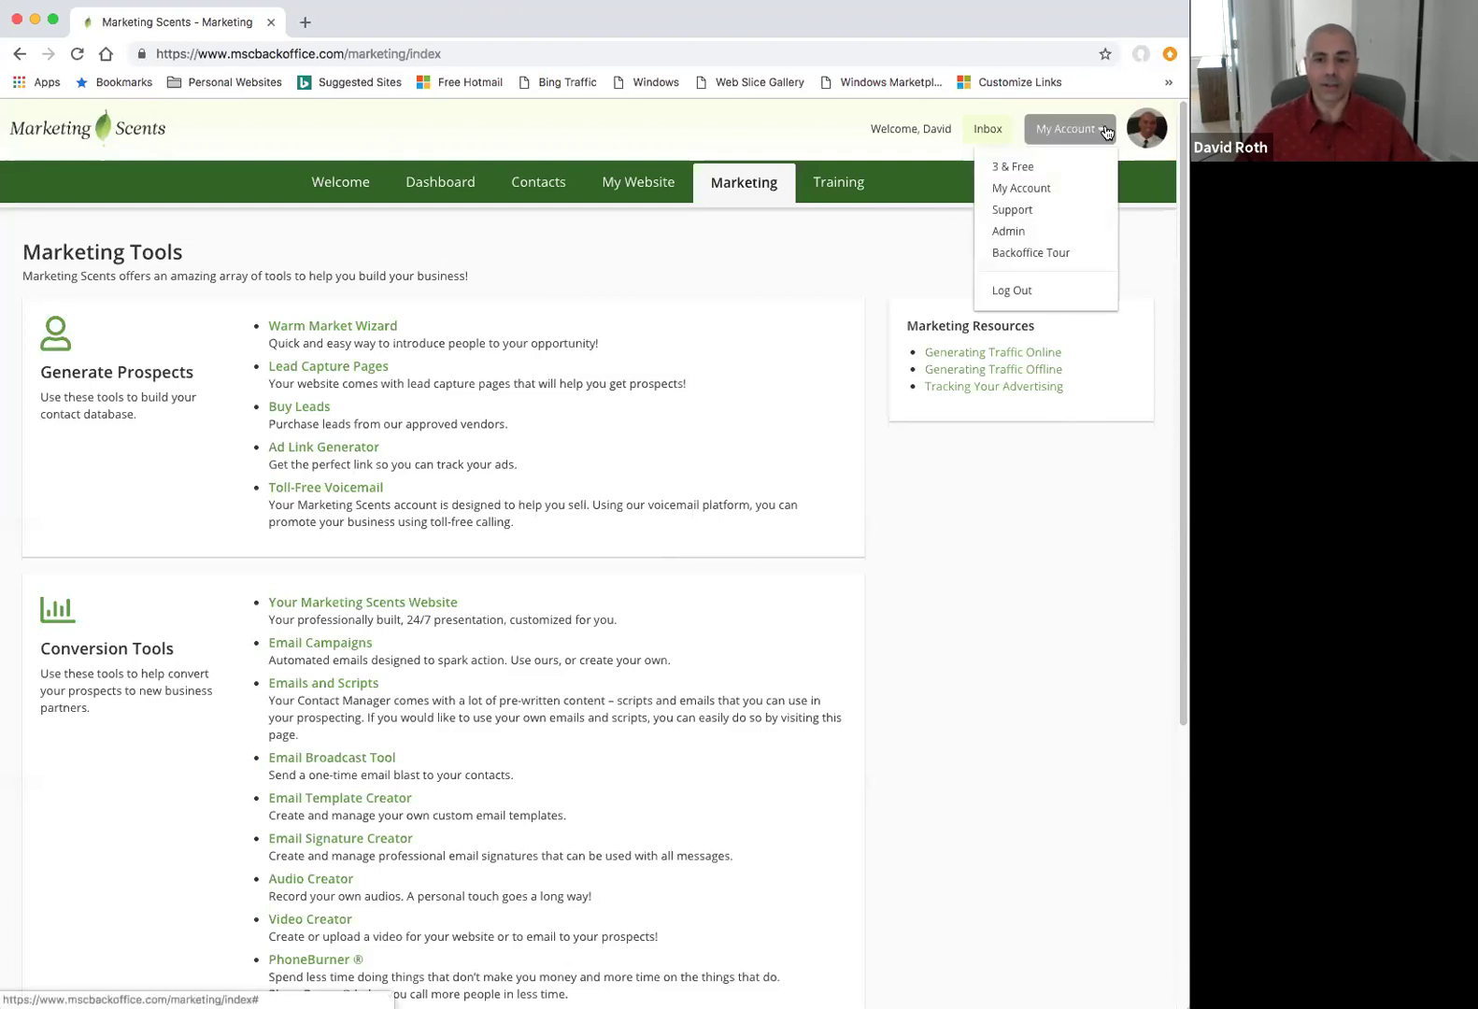
Open Team Leader Admin and review the Customize & Share list, all set to Do Not Share.
{"action": "left_click", "coordinate": [1028, 235]}
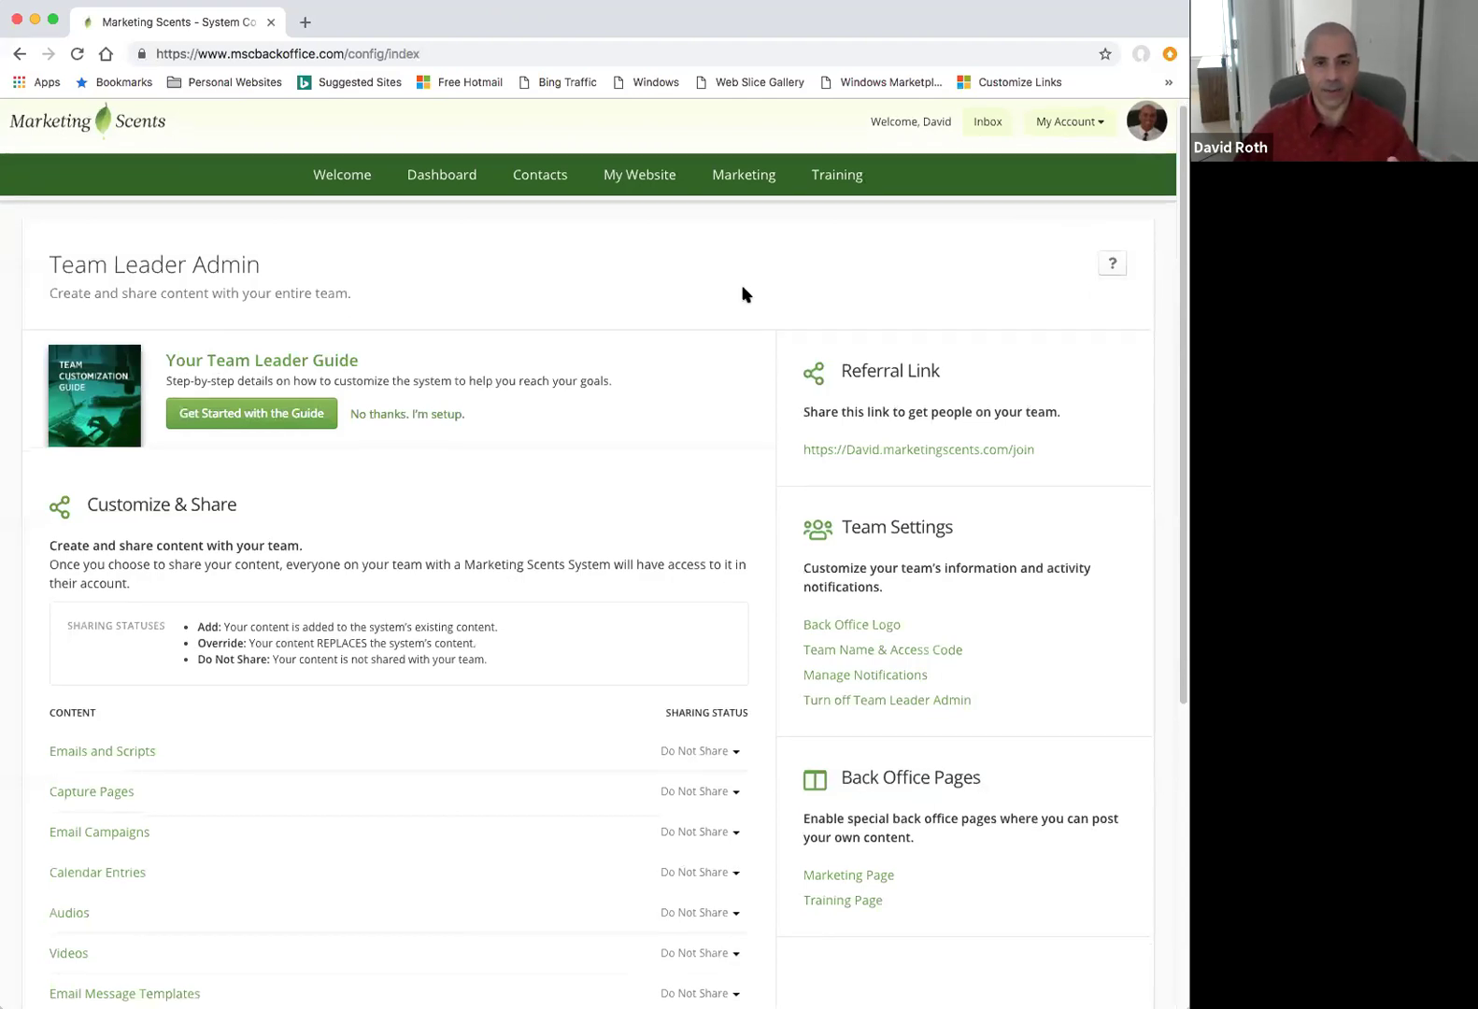
{"action": "scroll", "coordinate": [737, 289], "scroll_direction": "down", "scroll_amount": 1}
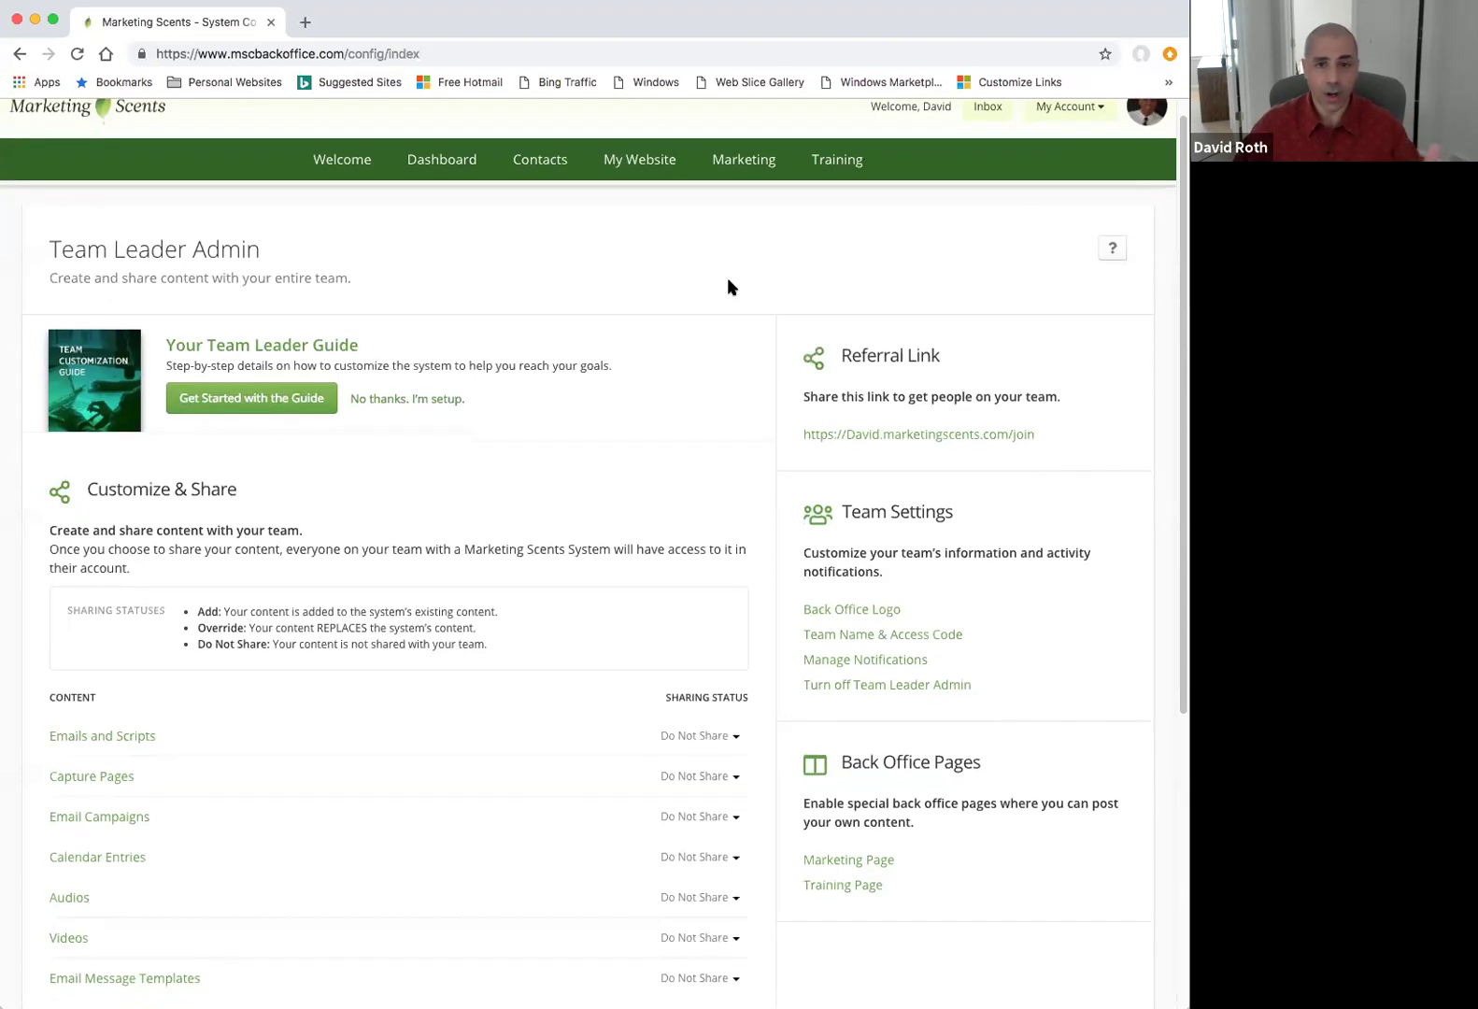
{"action": "scroll", "coordinate": [729, 284], "scroll_direction": "down", "scroll_amount": 1}
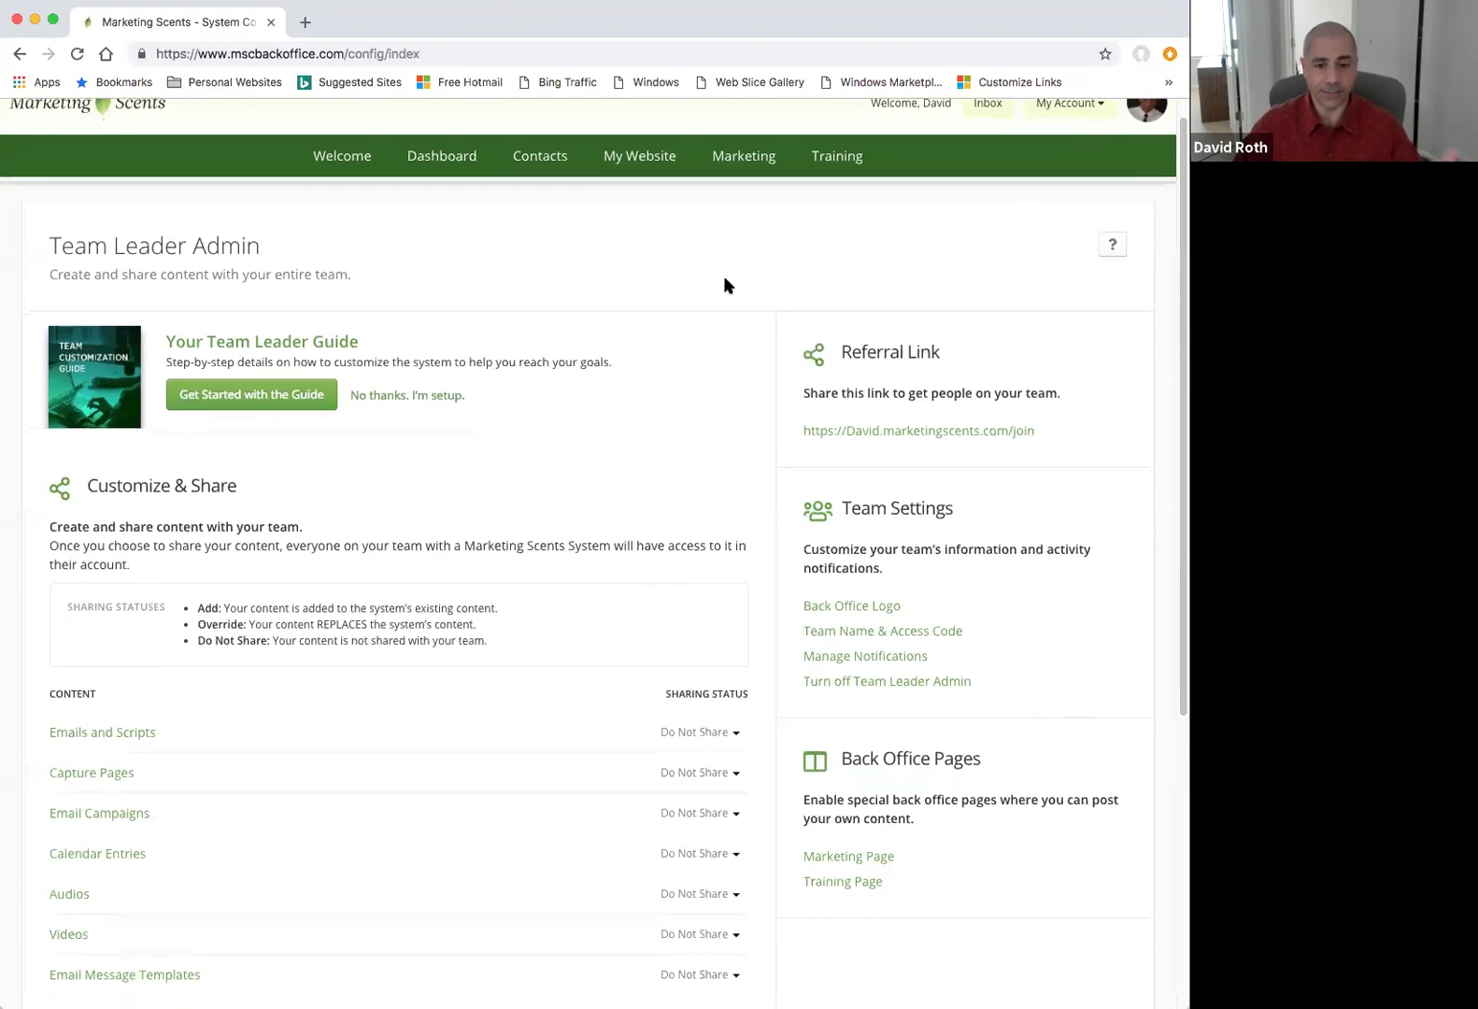
{"action": "scroll", "coordinate": [719, 283], "scroll_direction": "down", "scroll_amount": 5}
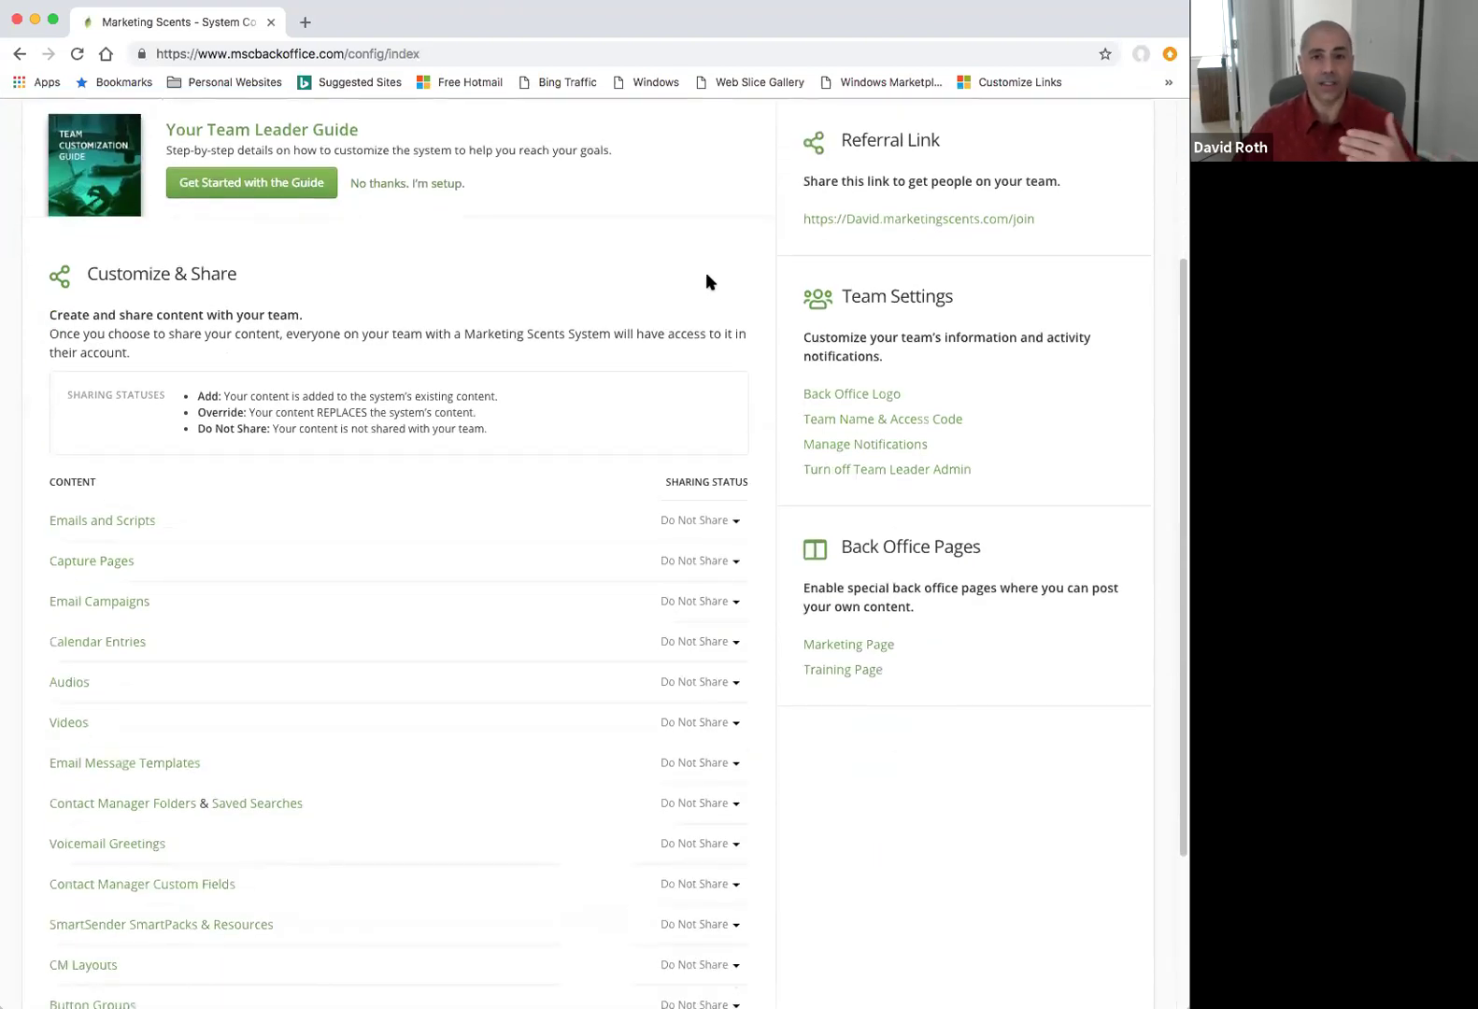
{"action": "scroll", "coordinate": [368, 371], "scroll_direction": "down", "scroll_amount": 1}
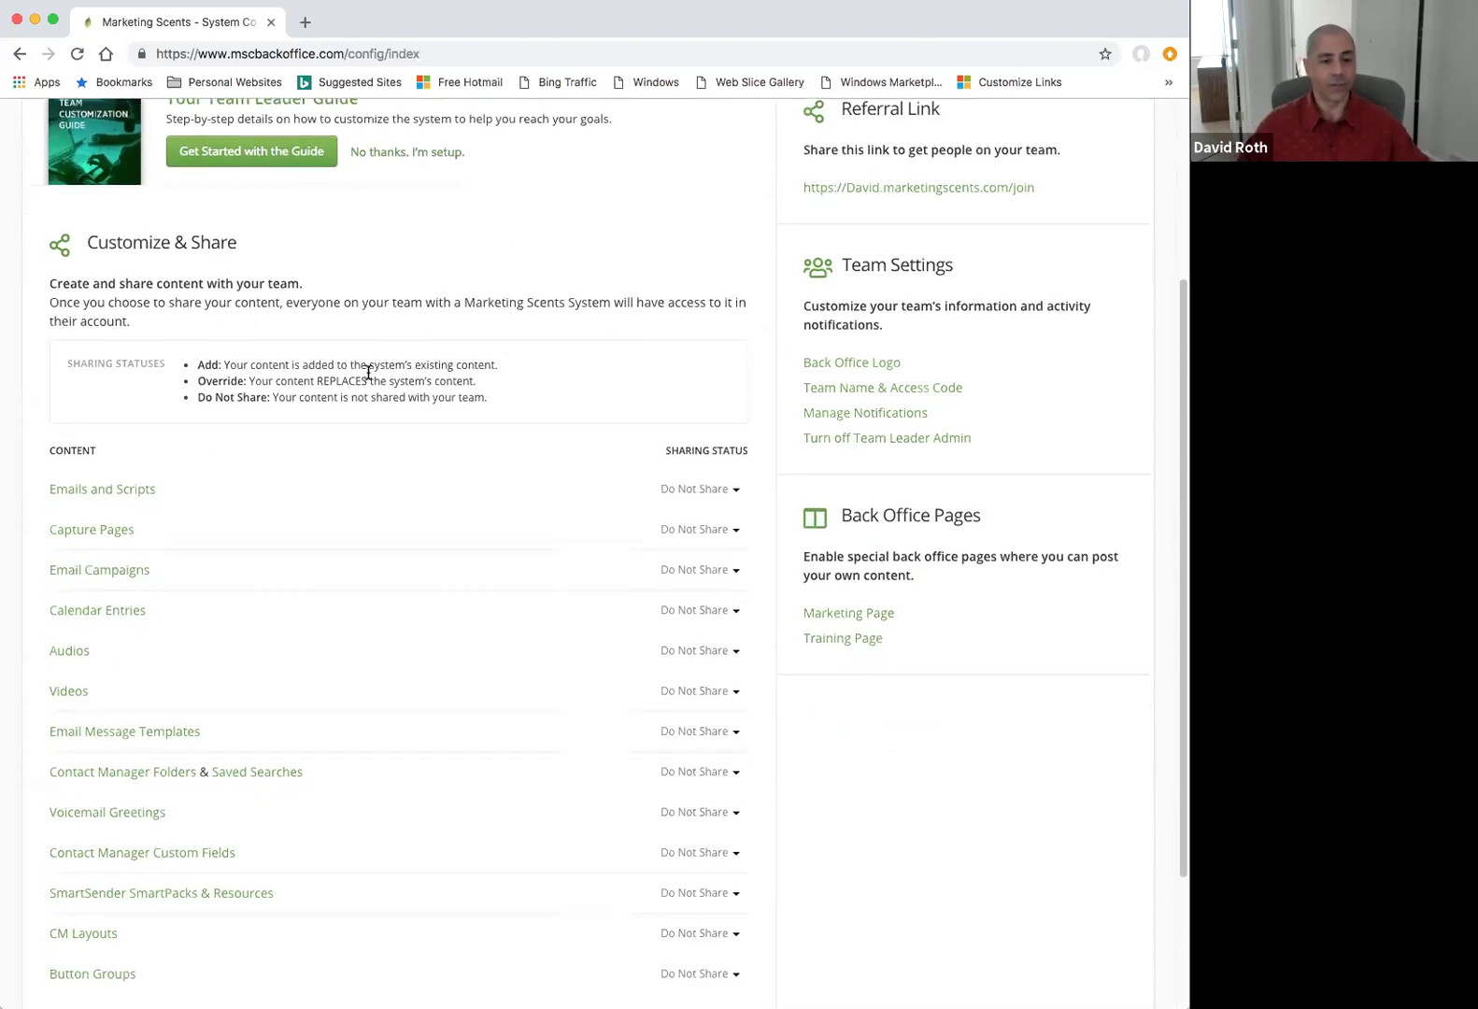
Scroll back to the top of Team Leader Admin and bring up the My Account menu.
{"action": "scroll", "coordinate": [159, 507], "scroll_direction": "down", "scroll_amount": 1}
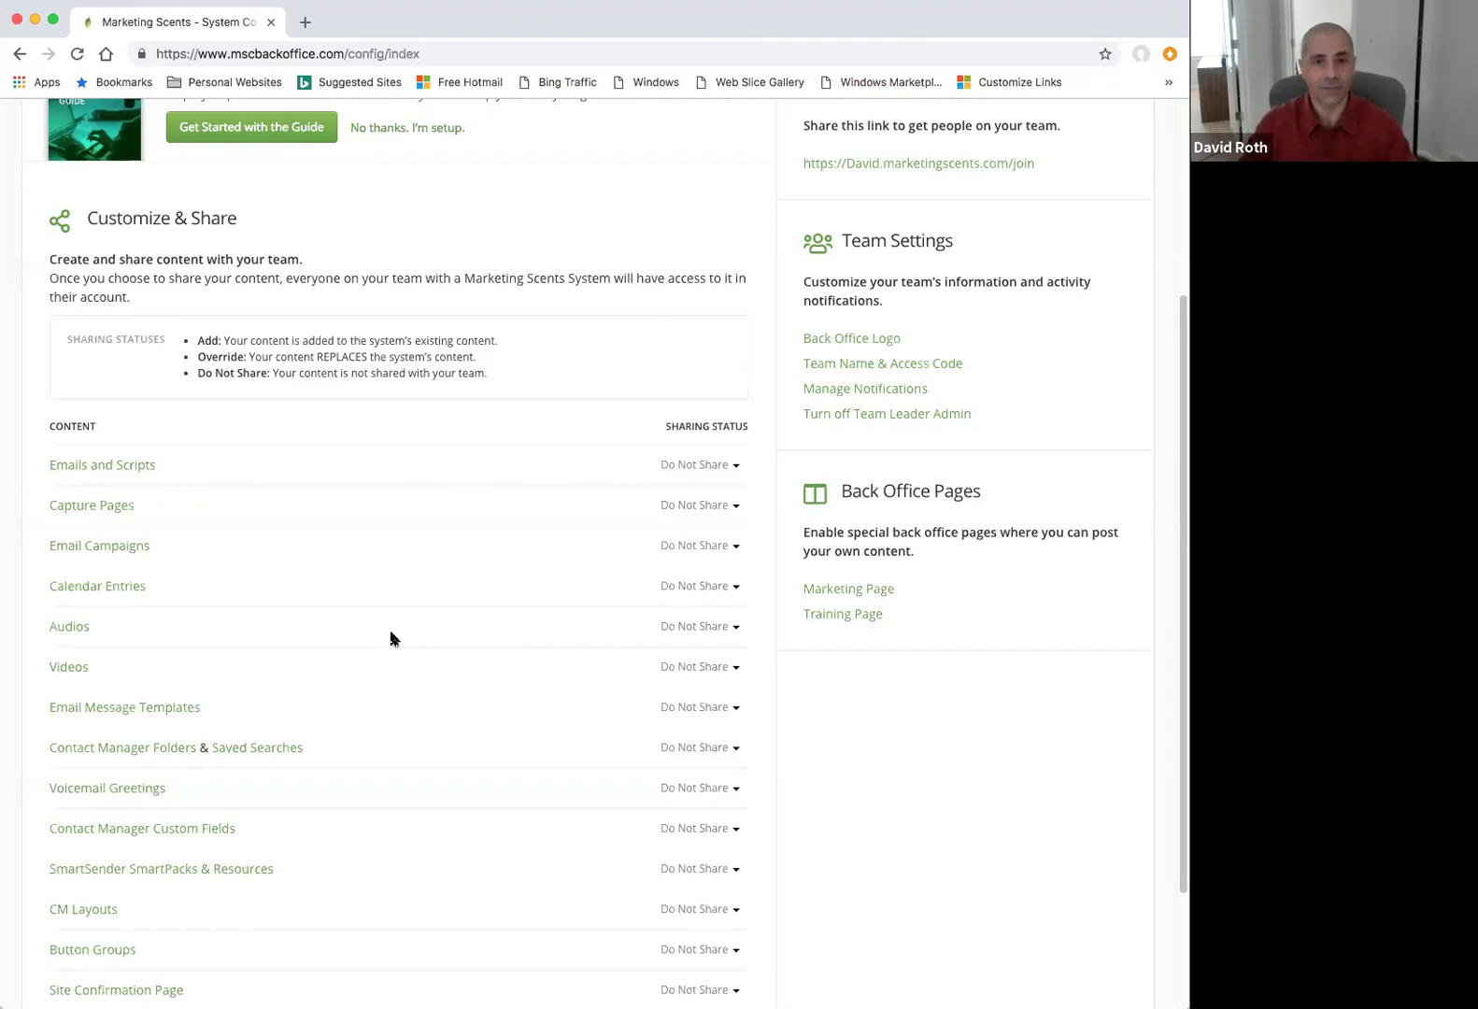
{"action": "scroll", "coordinate": [488, 571], "scroll_direction": "up", "scroll_amount": 3}
{"action": "scroll", "coordinate": [487, 572], "scroll_direction": "up", "scroll_amount": 2}
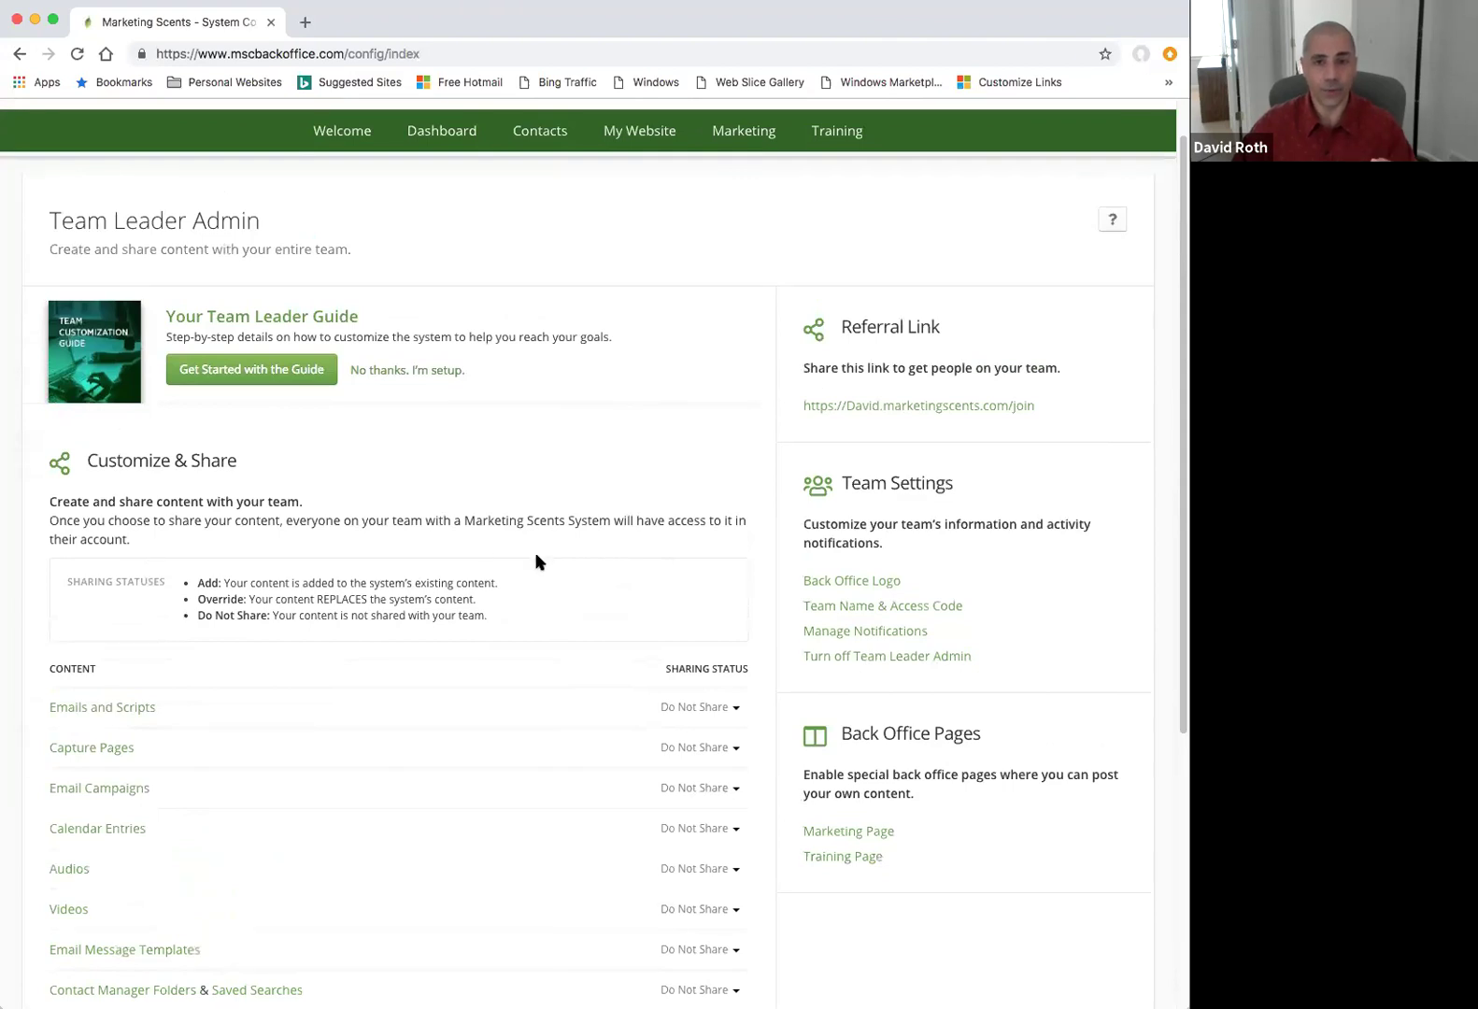
{"action": "scroll", "coordinate": [500, 566], "scroll_direction": "up", "scroll_amount": 1}
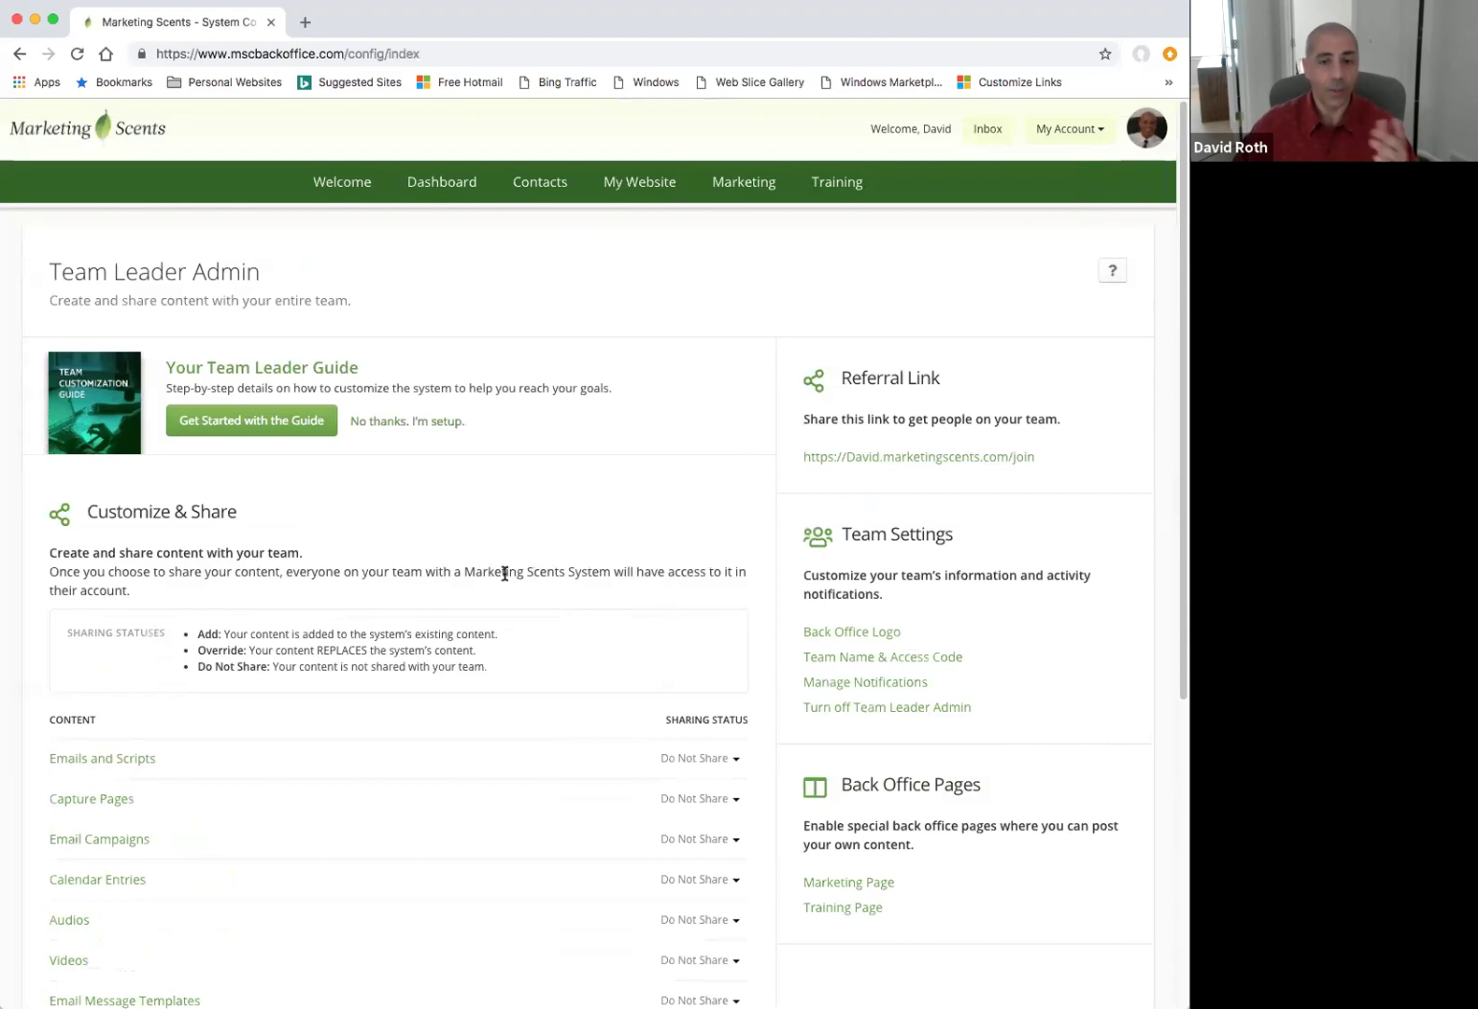
{"action": "left_click", "coordinate": [1100, 131]}
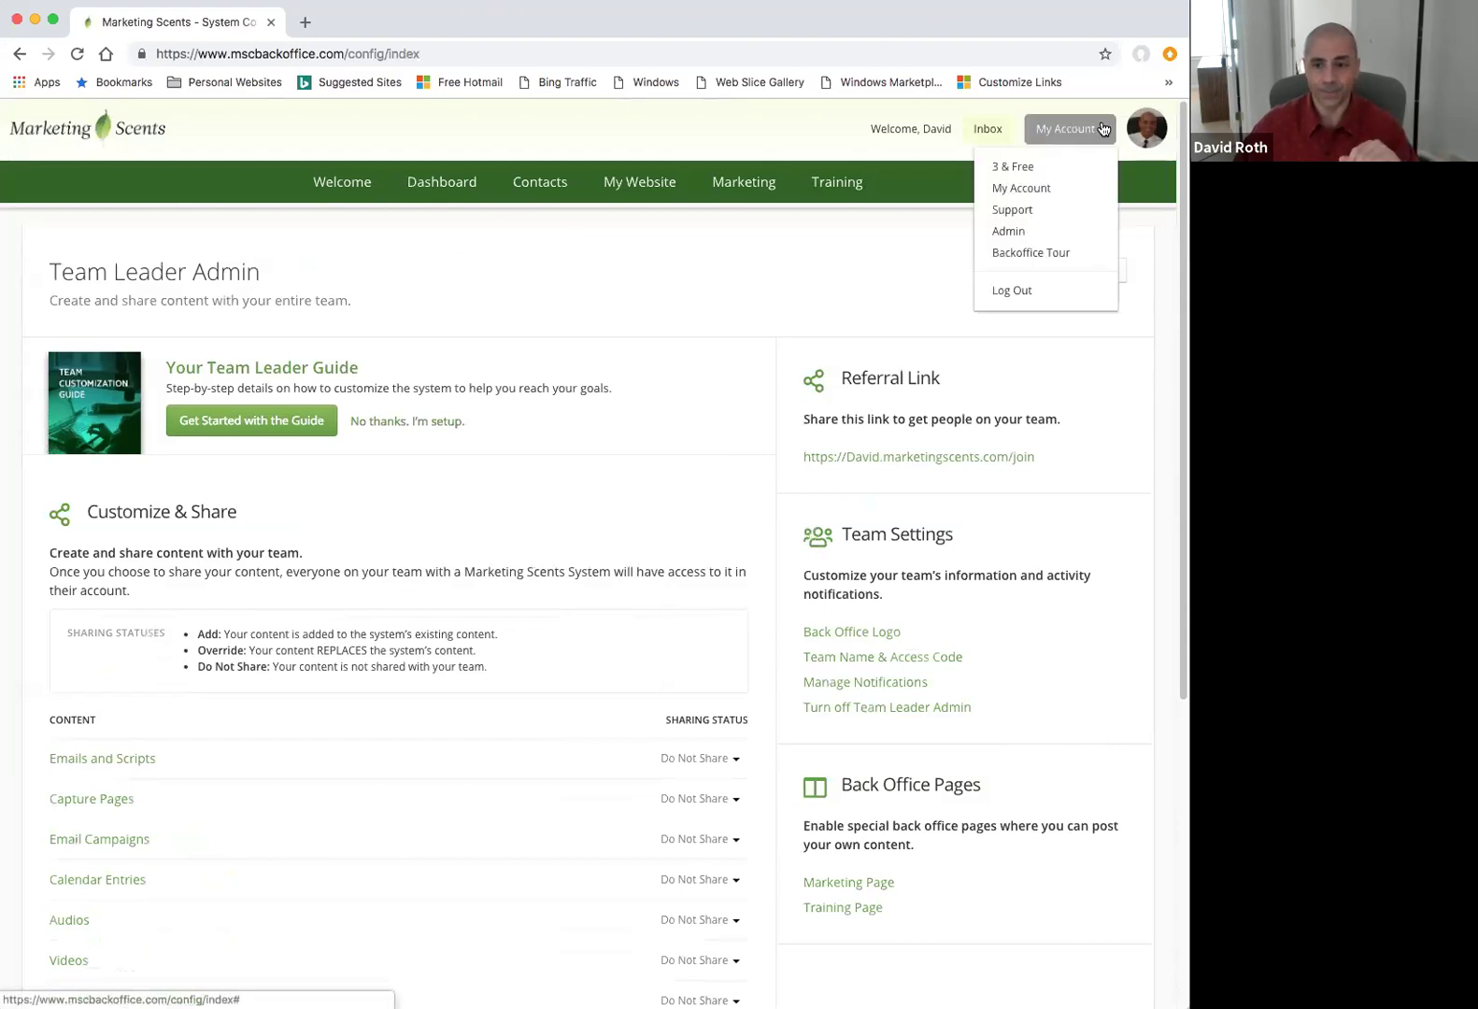
Choose 3 & Free from the account menu to view the Affiliate Program page.
{"action": "left_click", "coordinate": [1037, 167]}
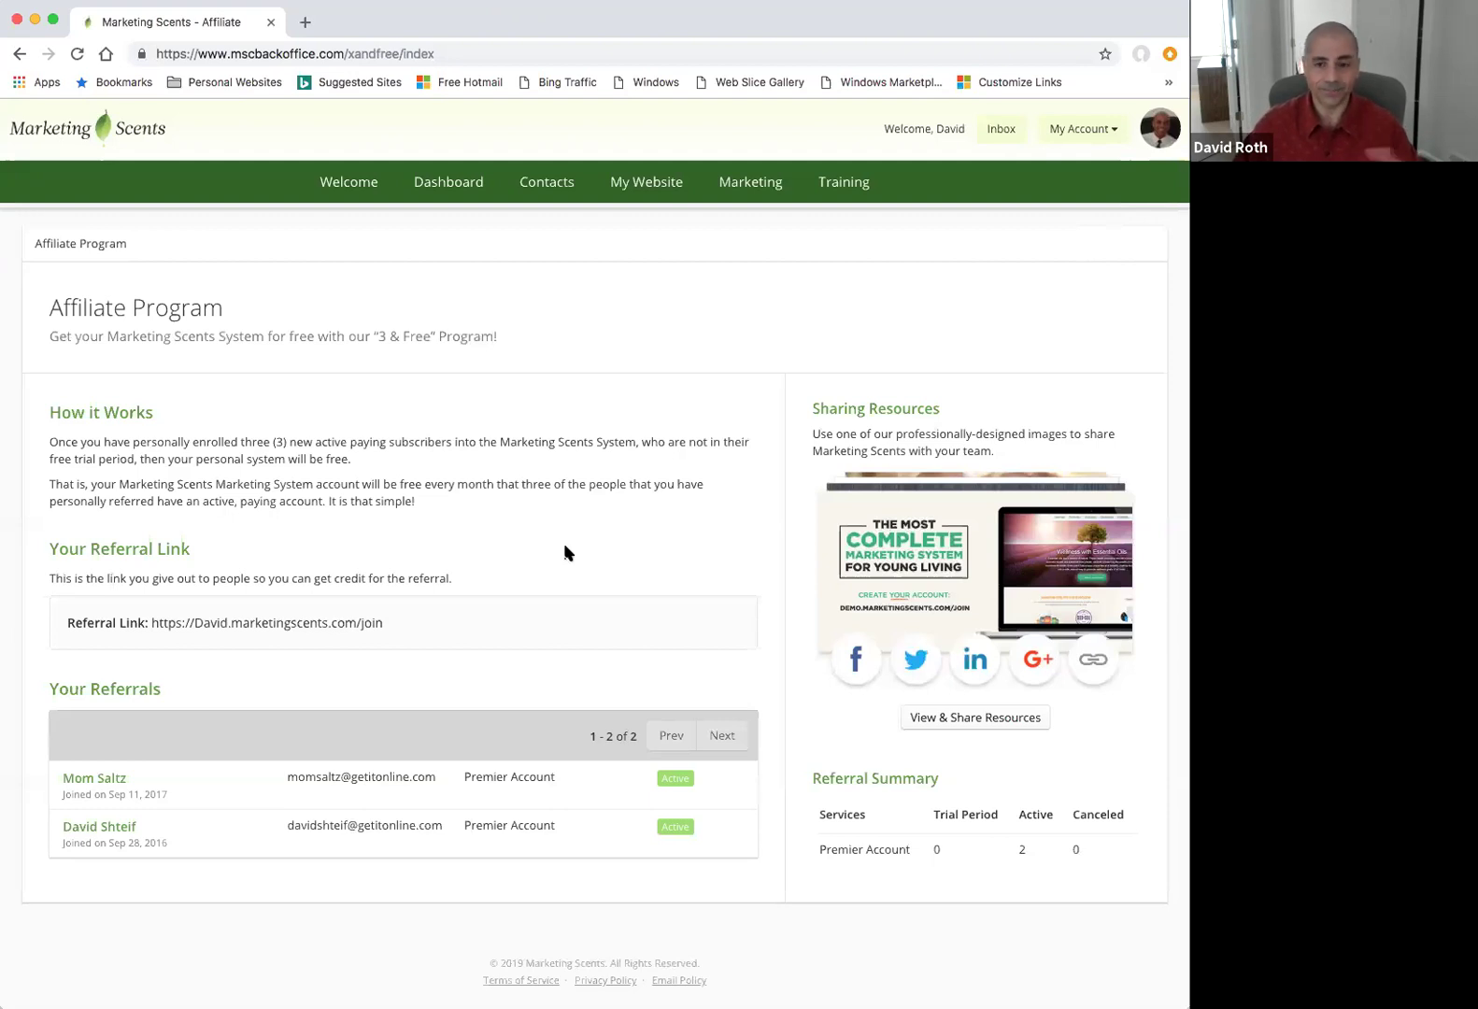
View the Getting Started, Sharing Young Living and Managing Contacts welcome steps, then show the 204 contacts.
{"action": "left_click", "coordinate": [356, 184]}
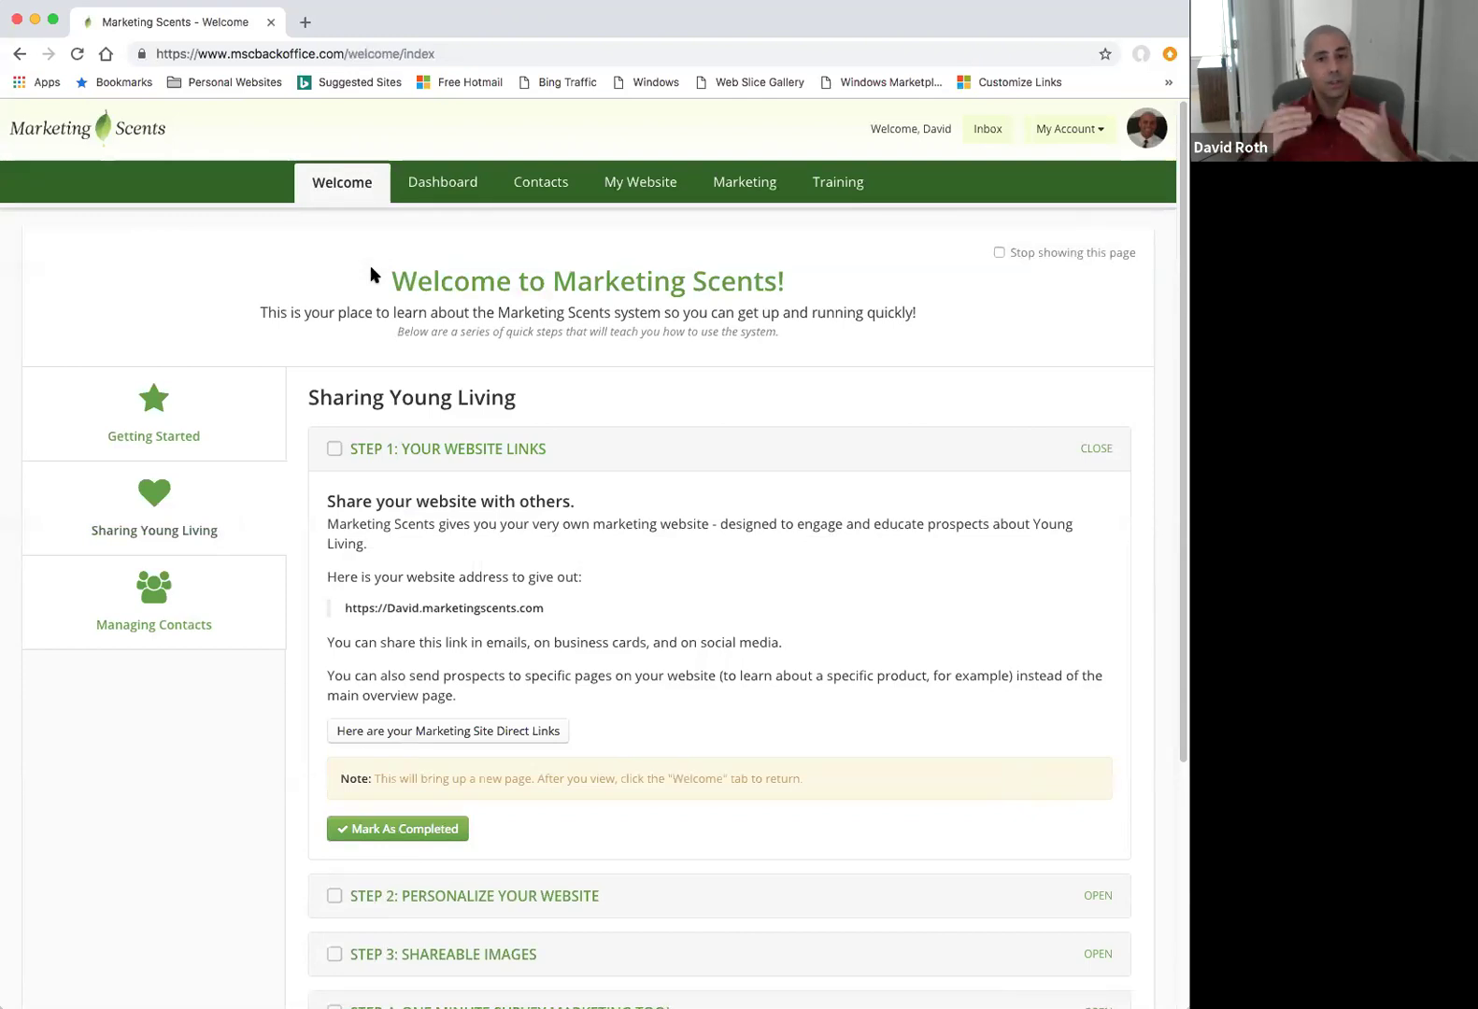
{"action": "double_click", "coordinate": [149, 436]}
{"action": "left_click", "coordinate": [172, 529]}
{"action": "left_click", "coordinate": [182, 603]}
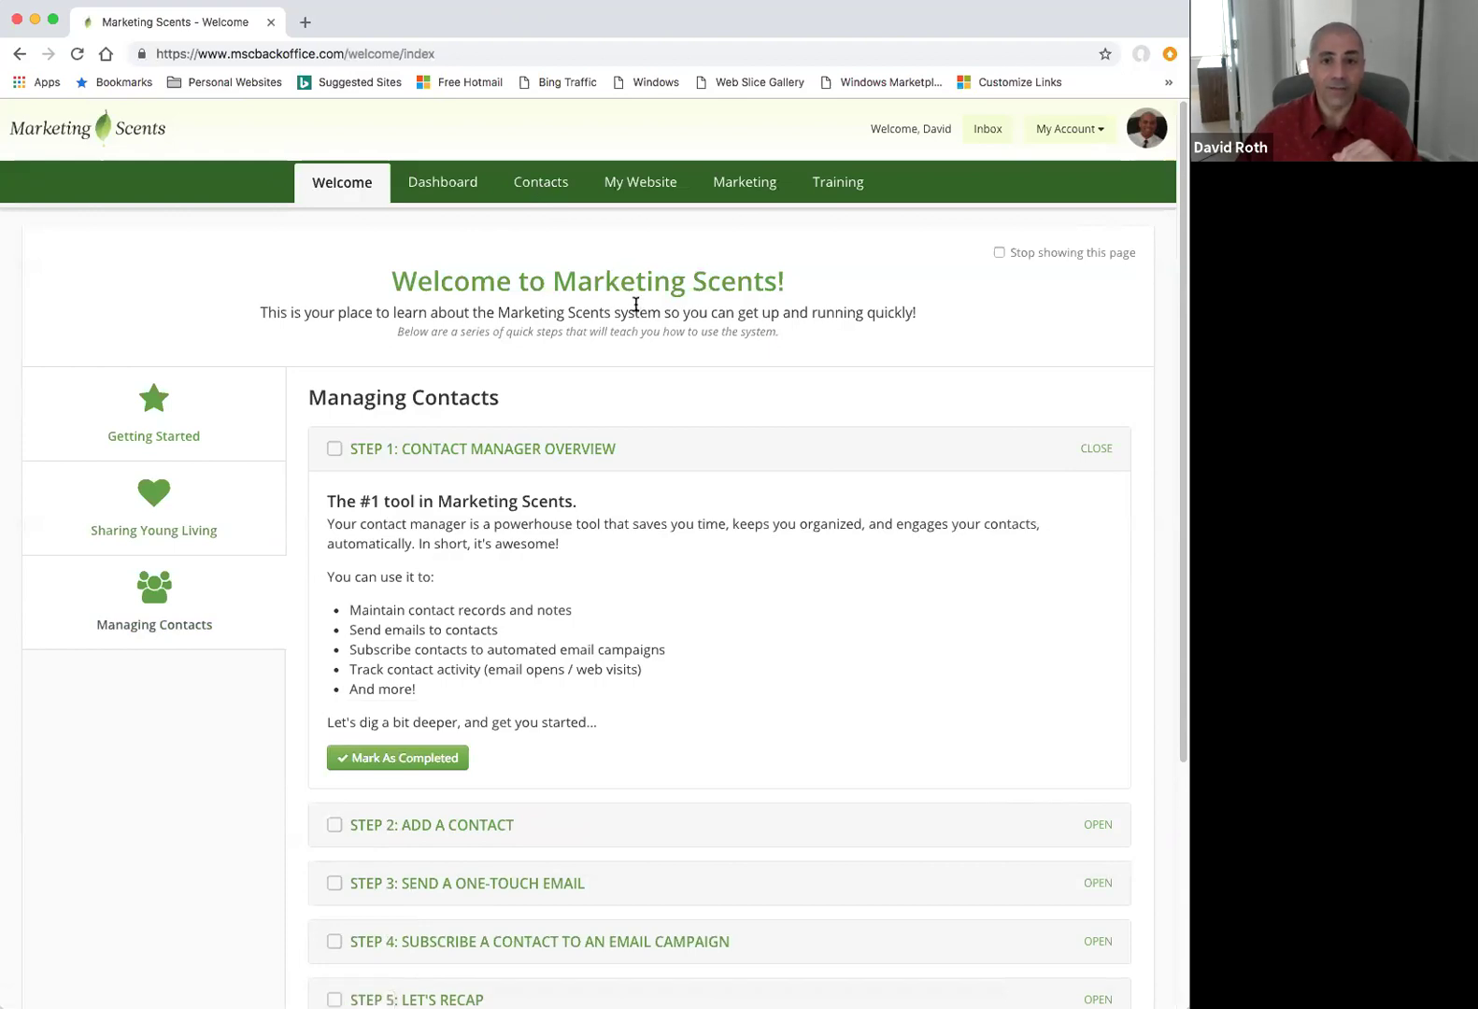
{"action": "left_click", "coordinate": [545, 183]}
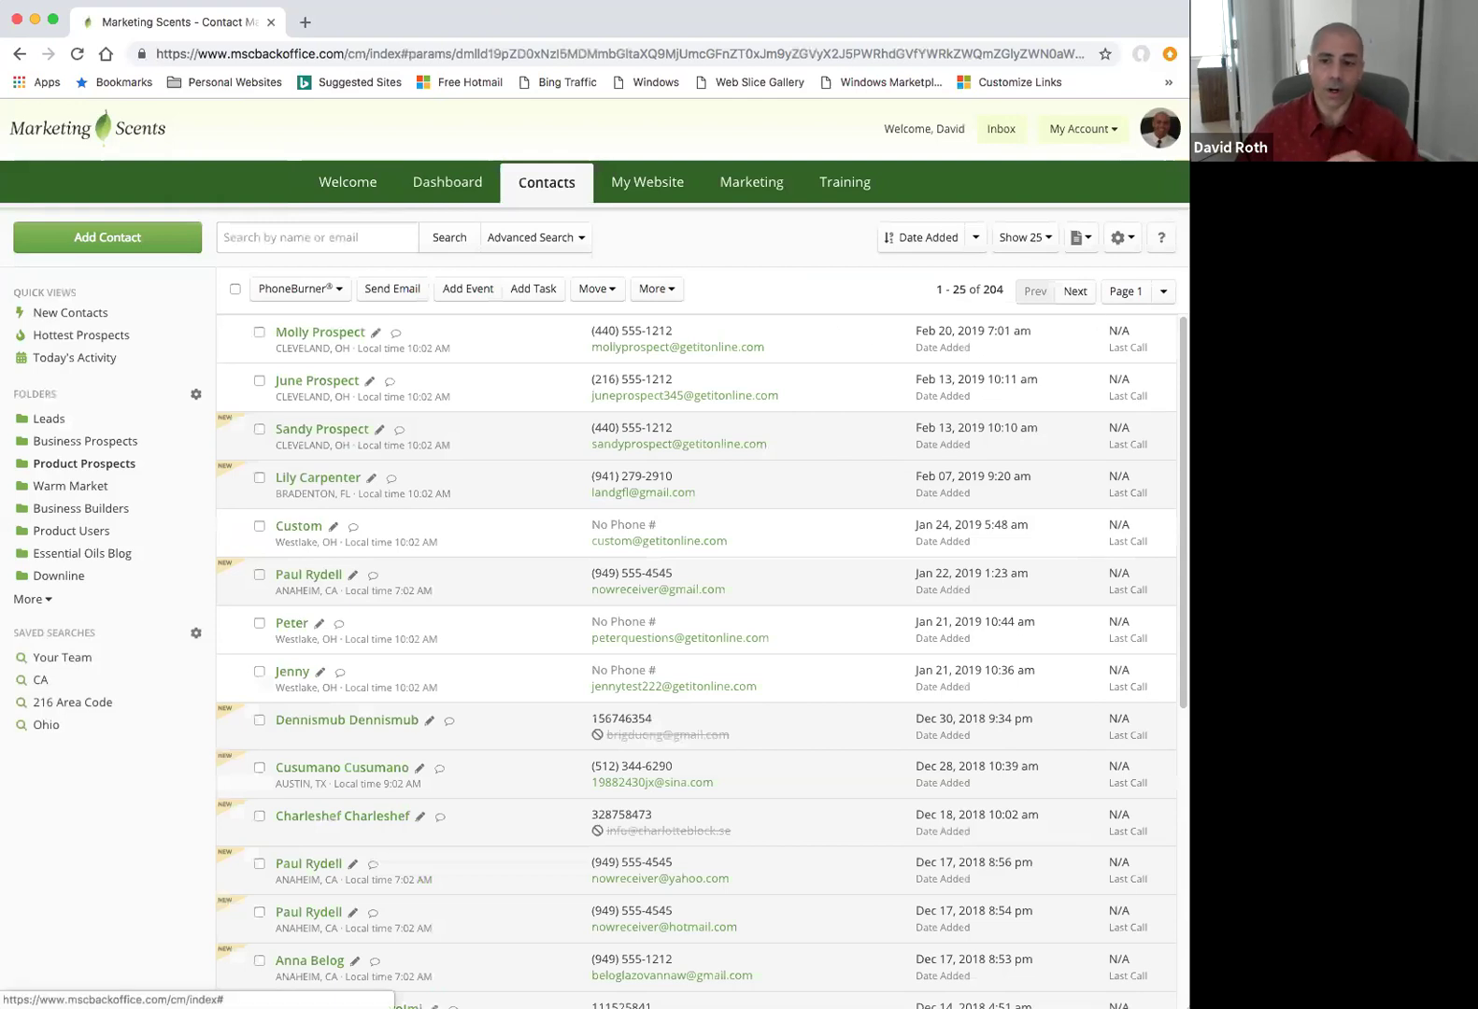
View and close the contact manager's Video Tutorials list, then bring up the My Account menu.
{"action": "left_click", "coordinate": [1158, 241]}
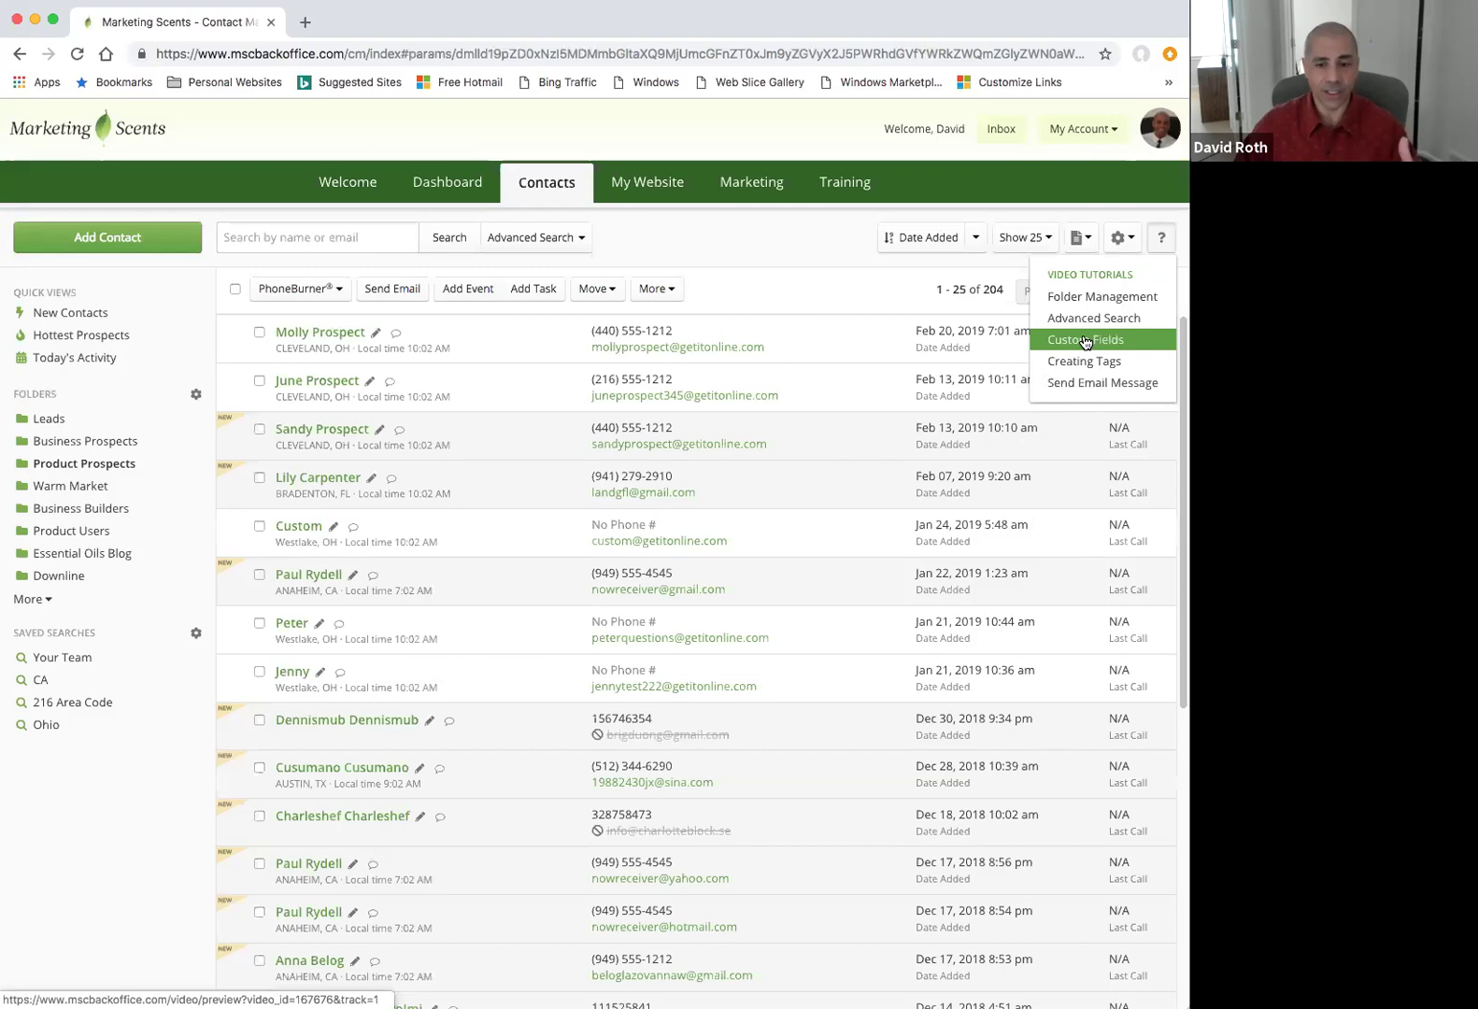
{"action": "left_click", "coordinate": [816, 235]}
{"action": "left_click", "coordinate": [1108, 132]}
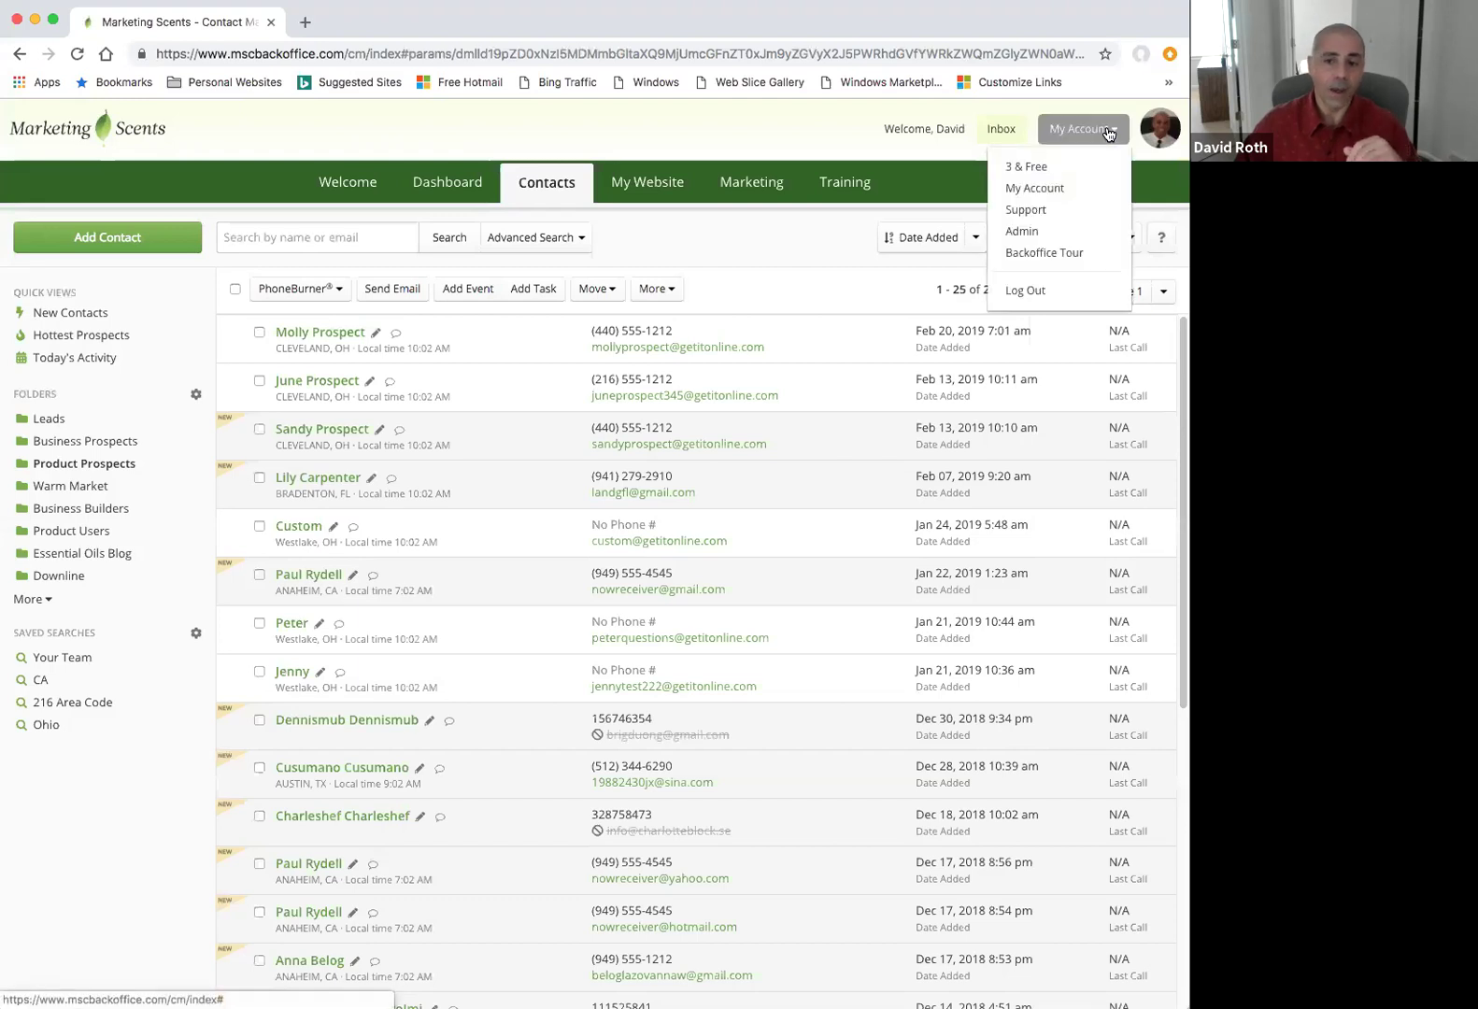
Open the Support Center FAQs and view the System Overview, Email & Notifications and Marketing questions.
{"action": "left_click", "coordinate": [1039, 213]}
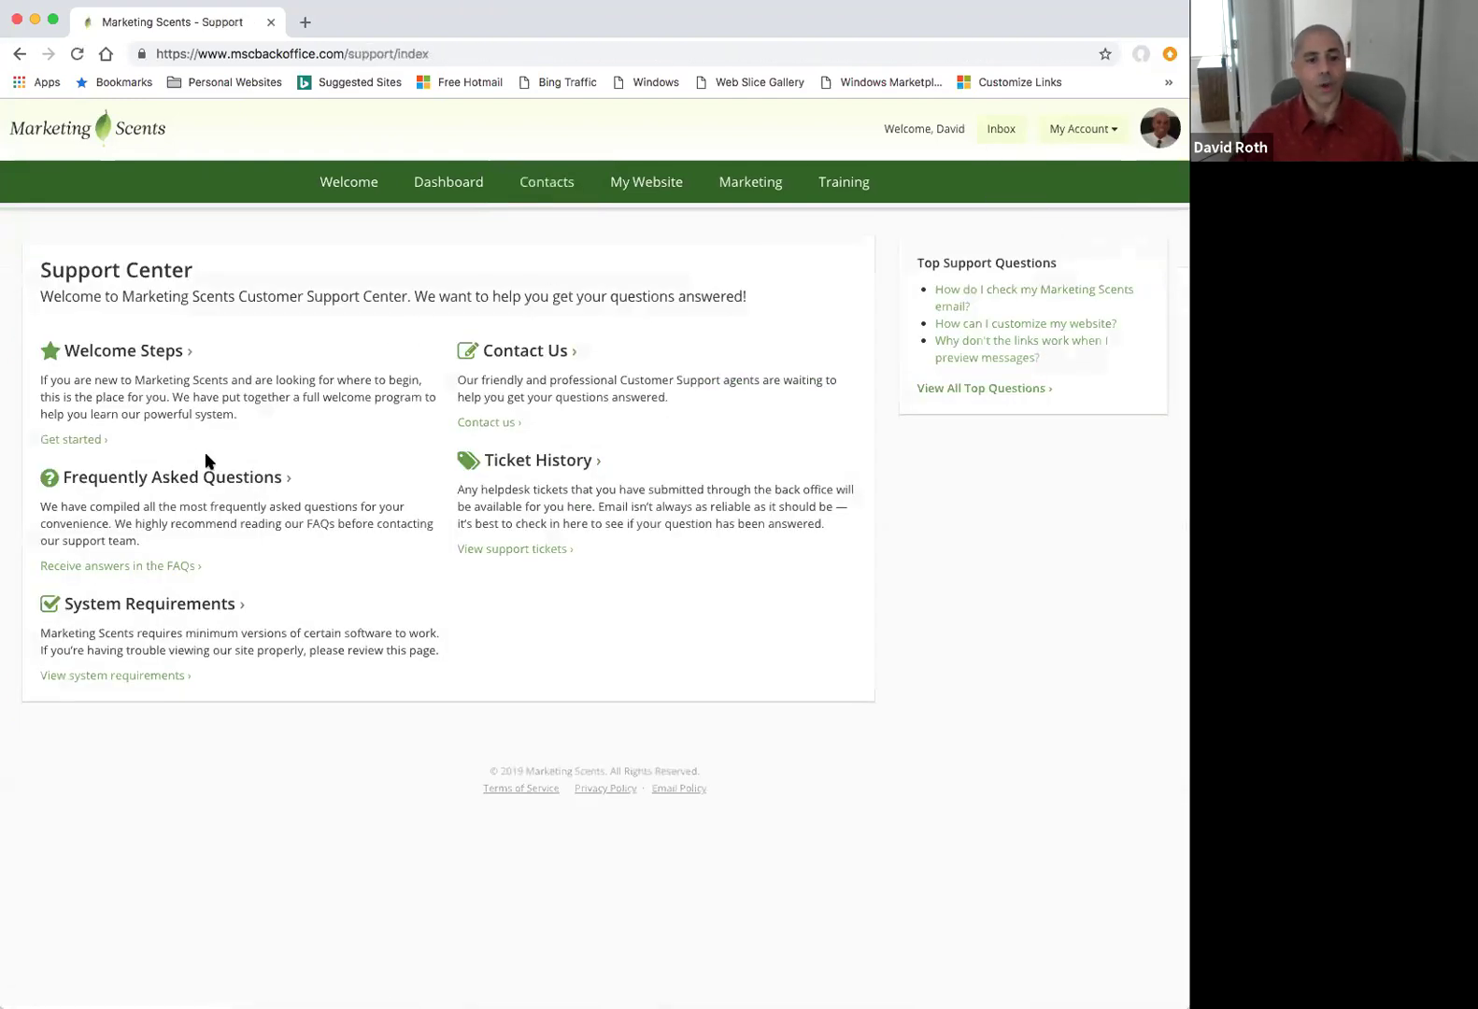
{"action": "left_click", "coordinate": [186, 482]}
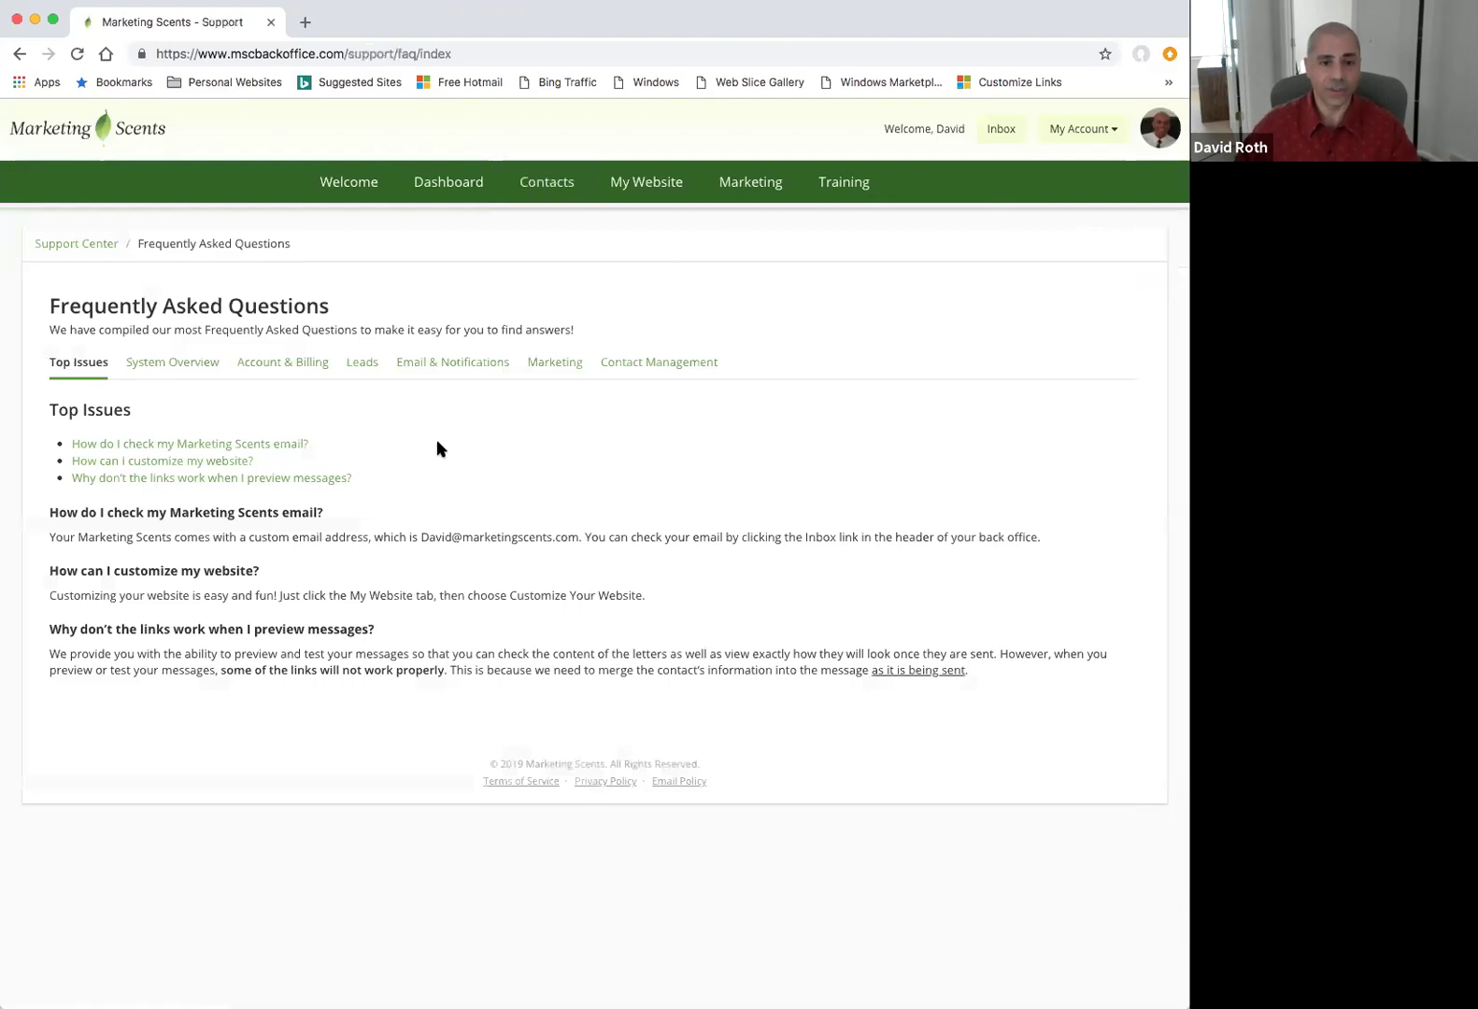
{"action": "left_click", "coordinate": [178, 364]}
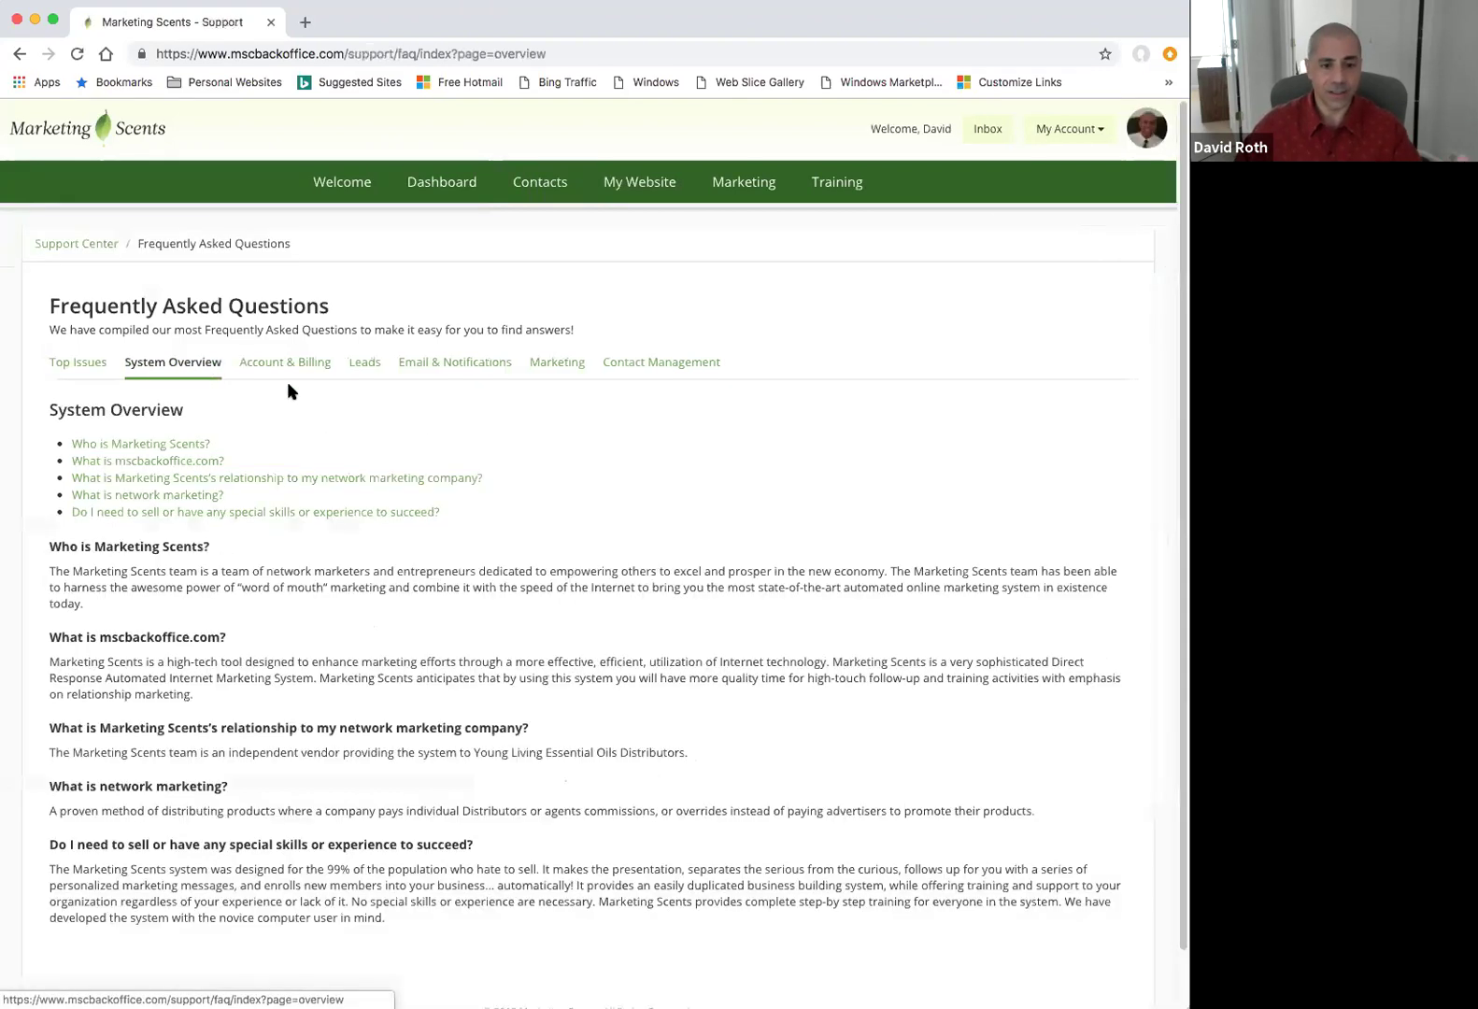
{"action": "left_click", "coordinate": [437, 364]}
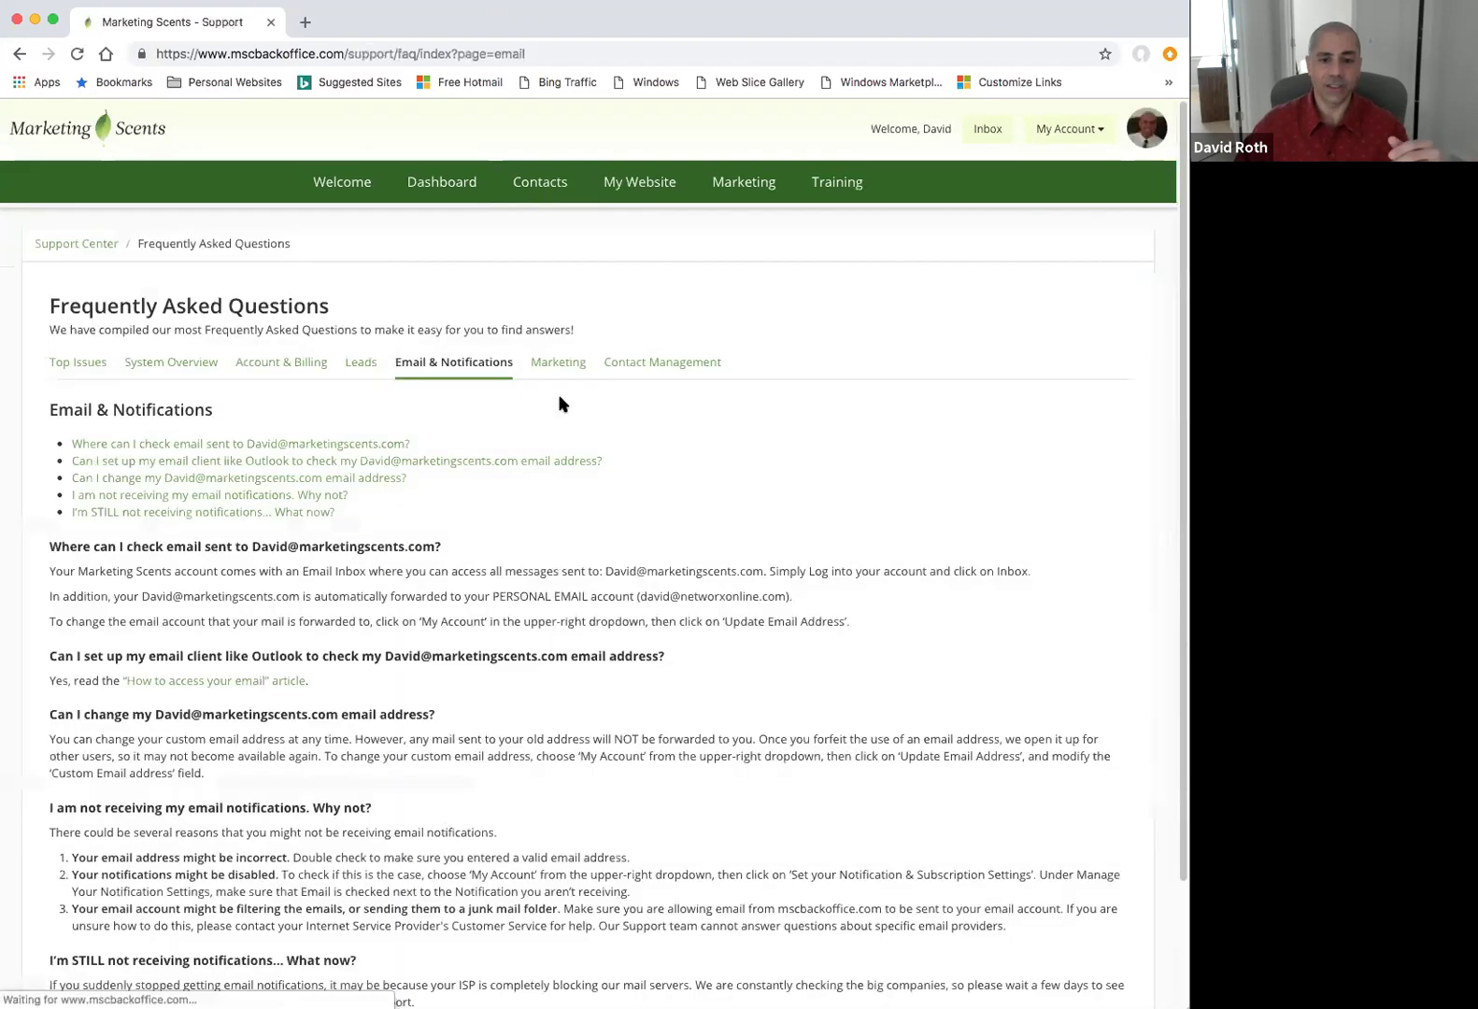
{"action": "left_click", "coordinate": [565, 366]}
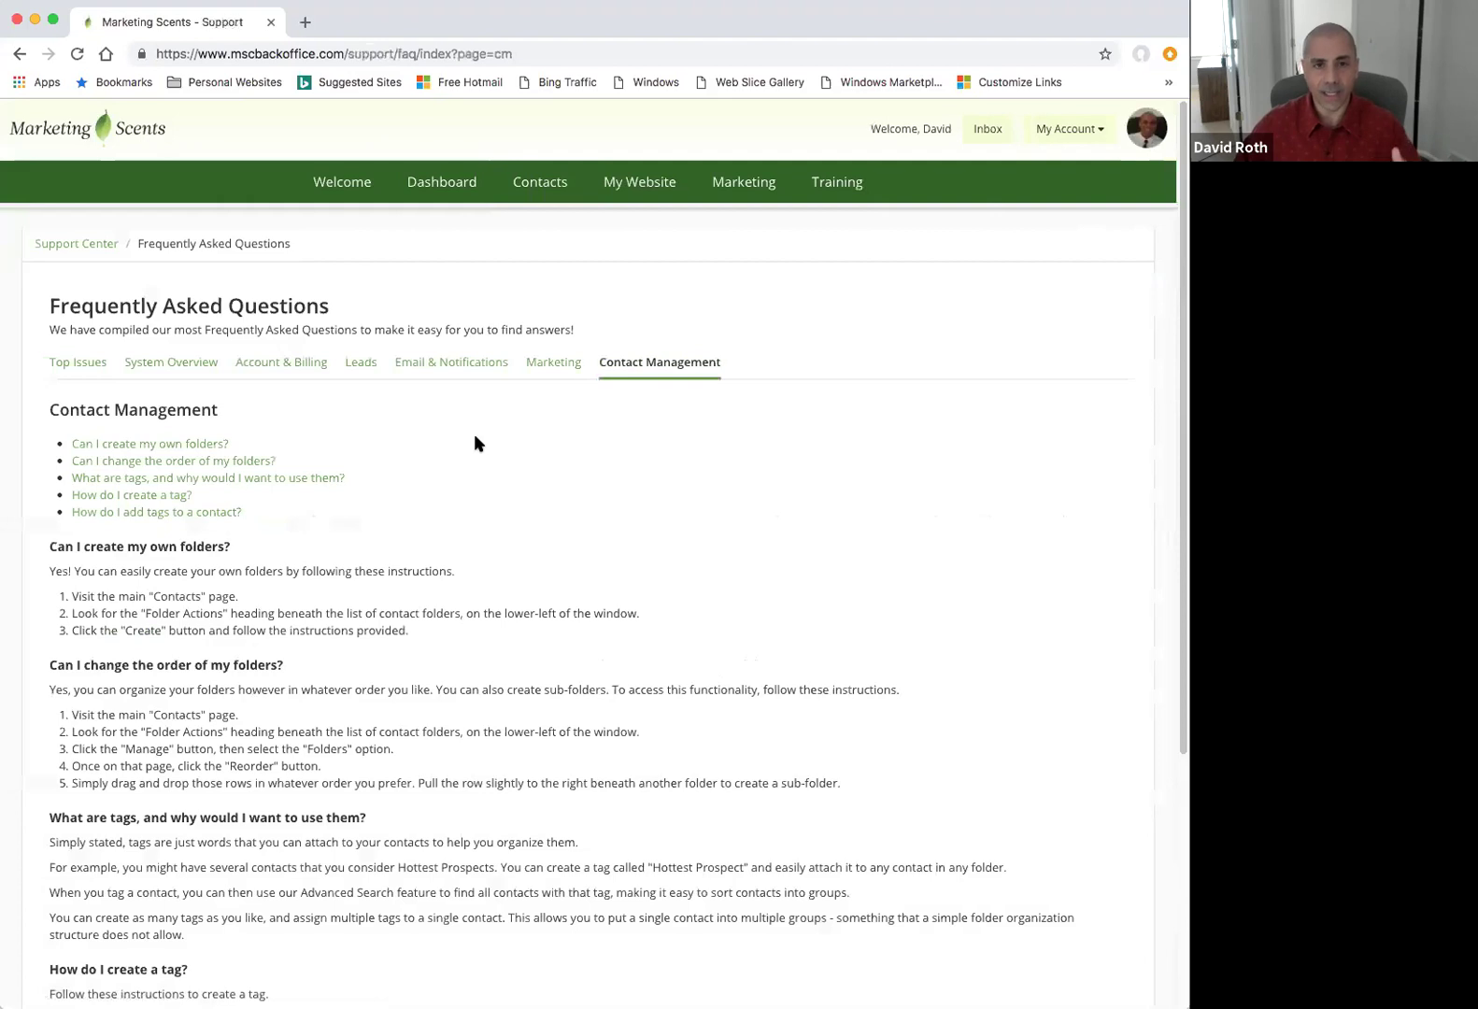
Return to the Support Center overview and log out of the back office.
{"action": "left_click", "coordinate": [77, 245]}
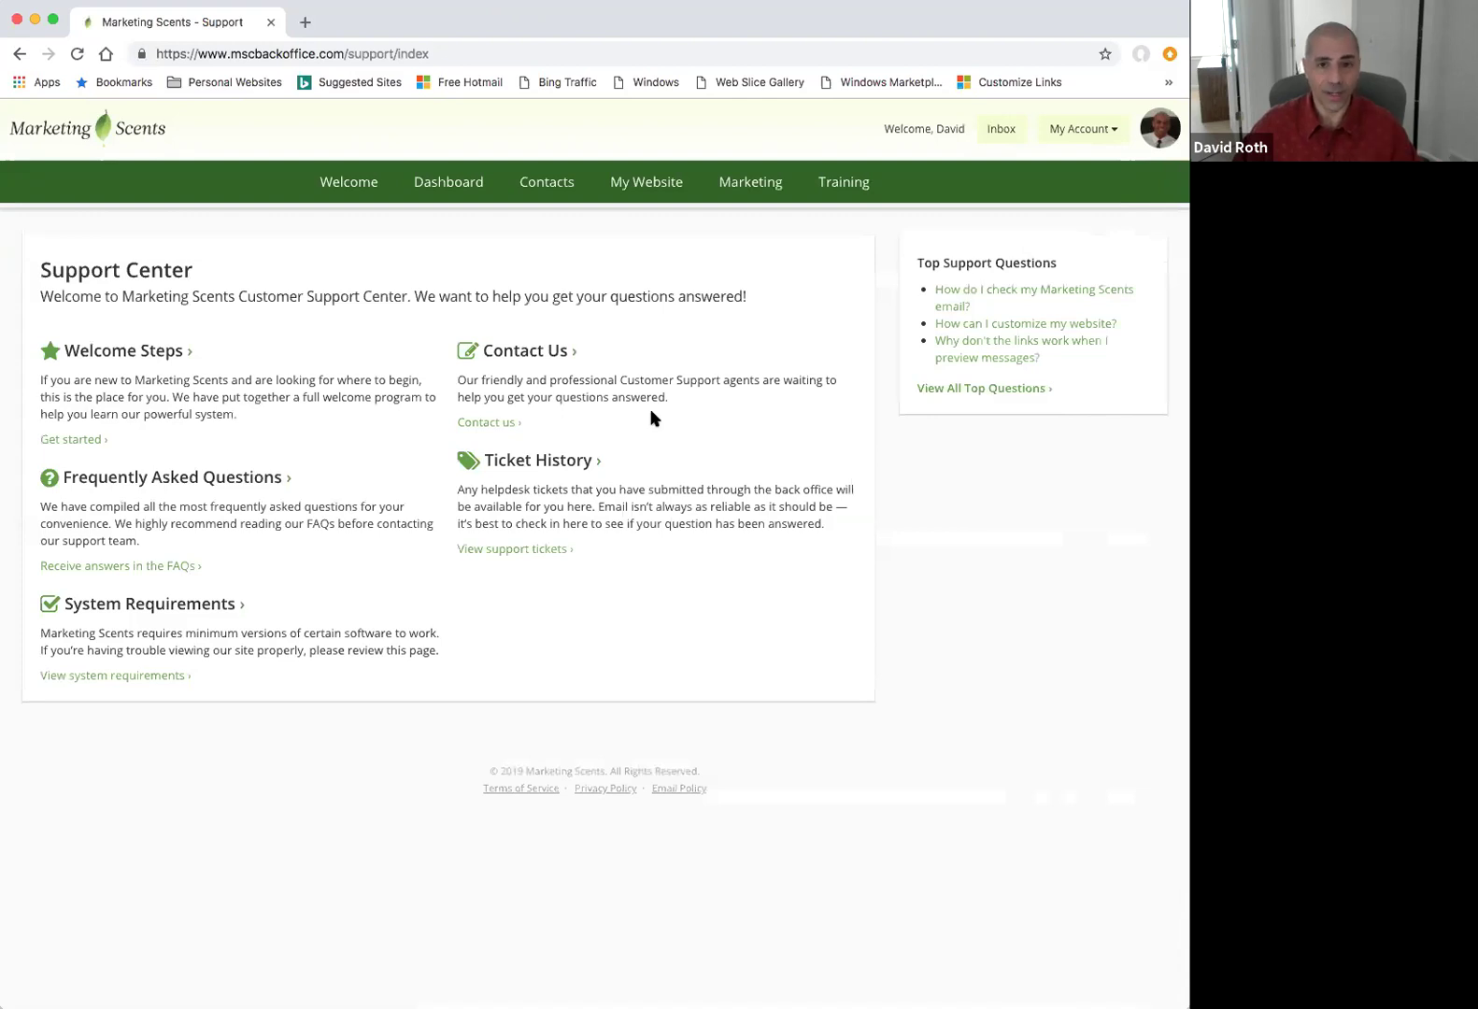
{"action": "left_click", "coordinate": [1114, 130]}
{"action": "left_click", "coordinate": [1062, 286]}
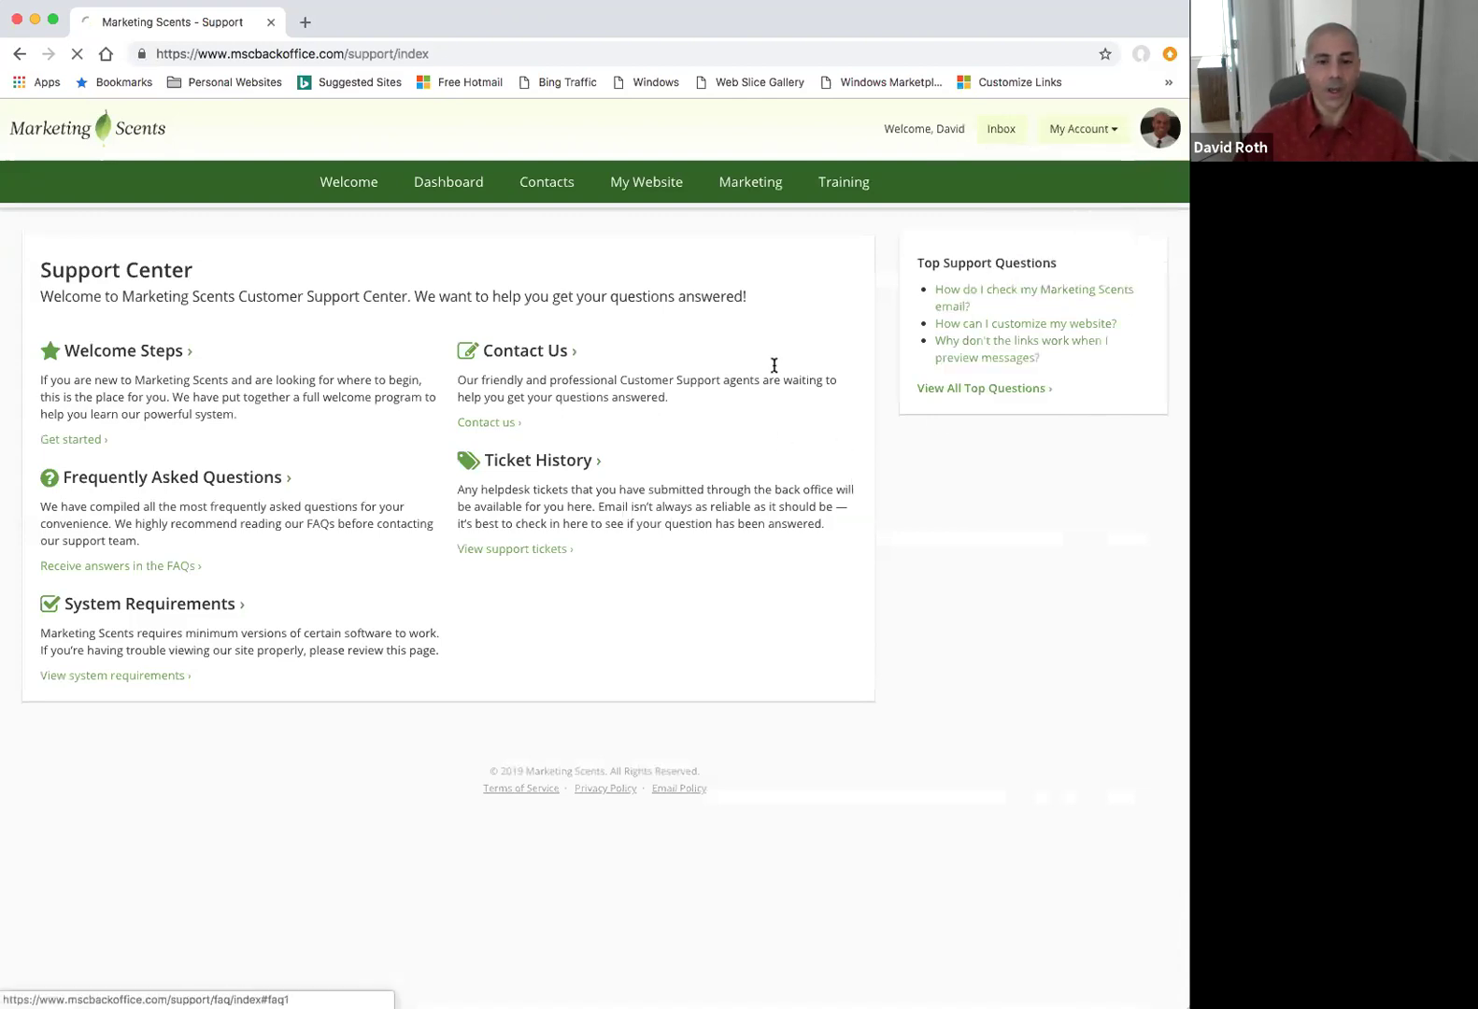